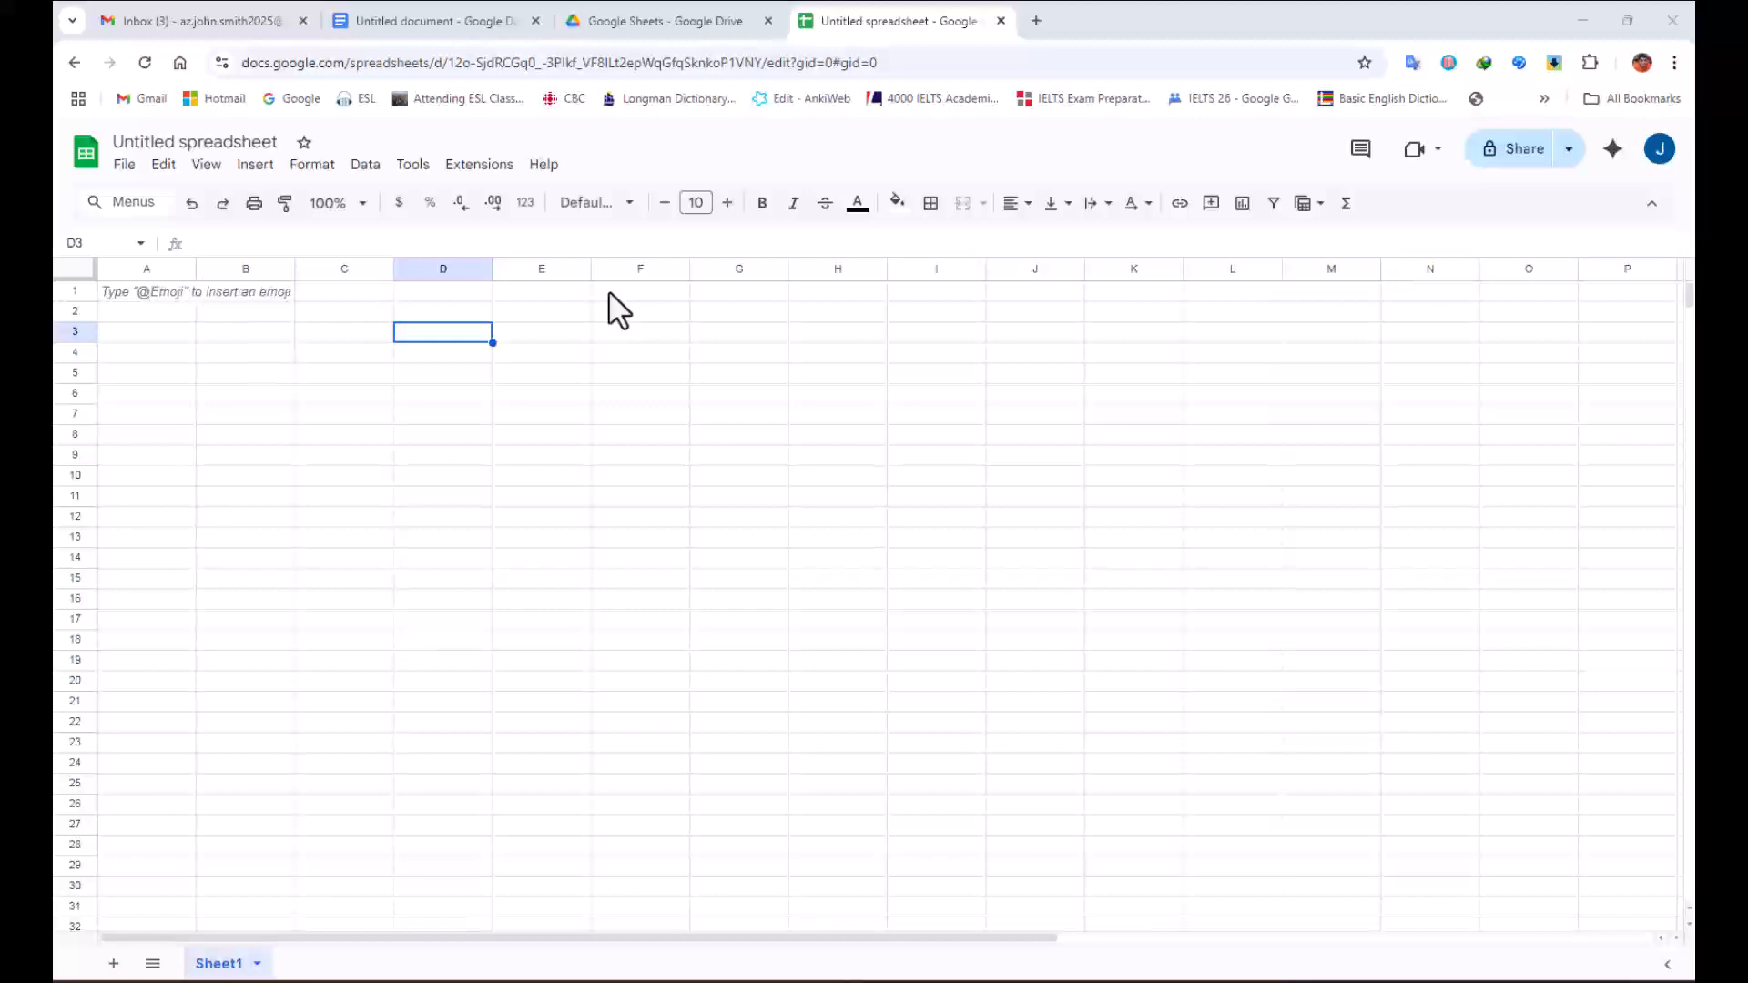
Compare the menus and formatting tools of the untitled Google Docs document with those of the untitled Google Sheets spreadsheet.
{"action": "left_click", "coordinate": [438, 35]}
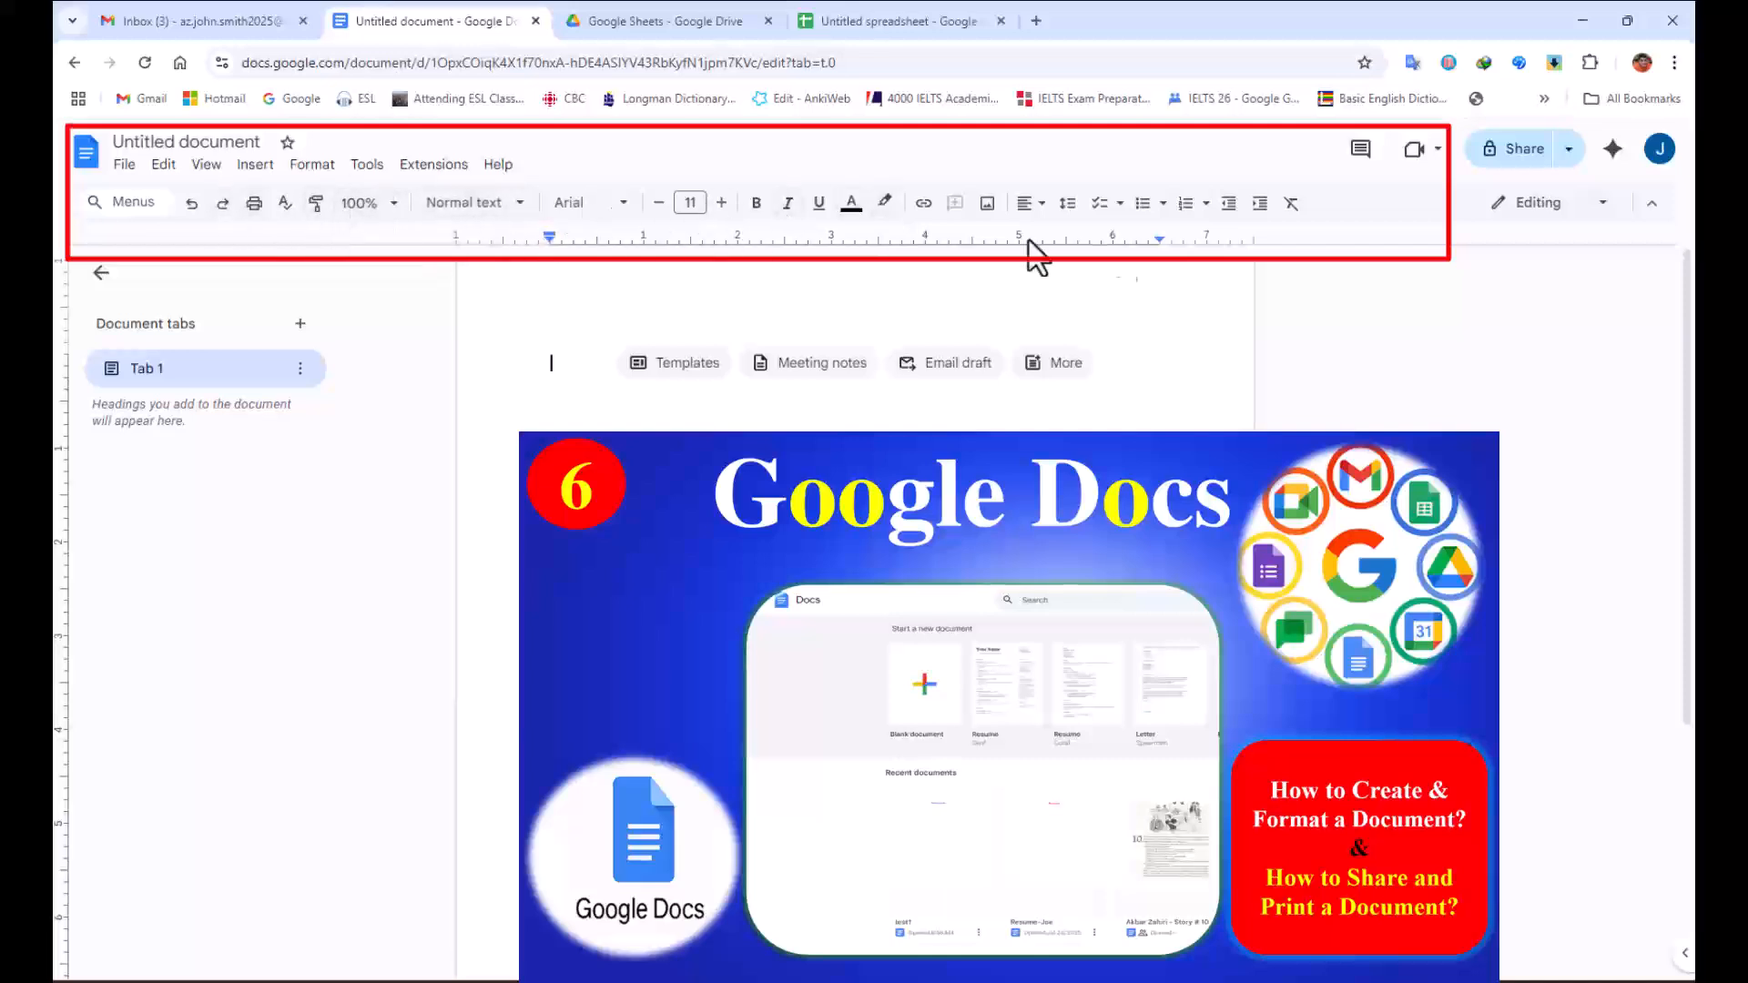
{"action": "left_click", "coordinate": [160, 167]}
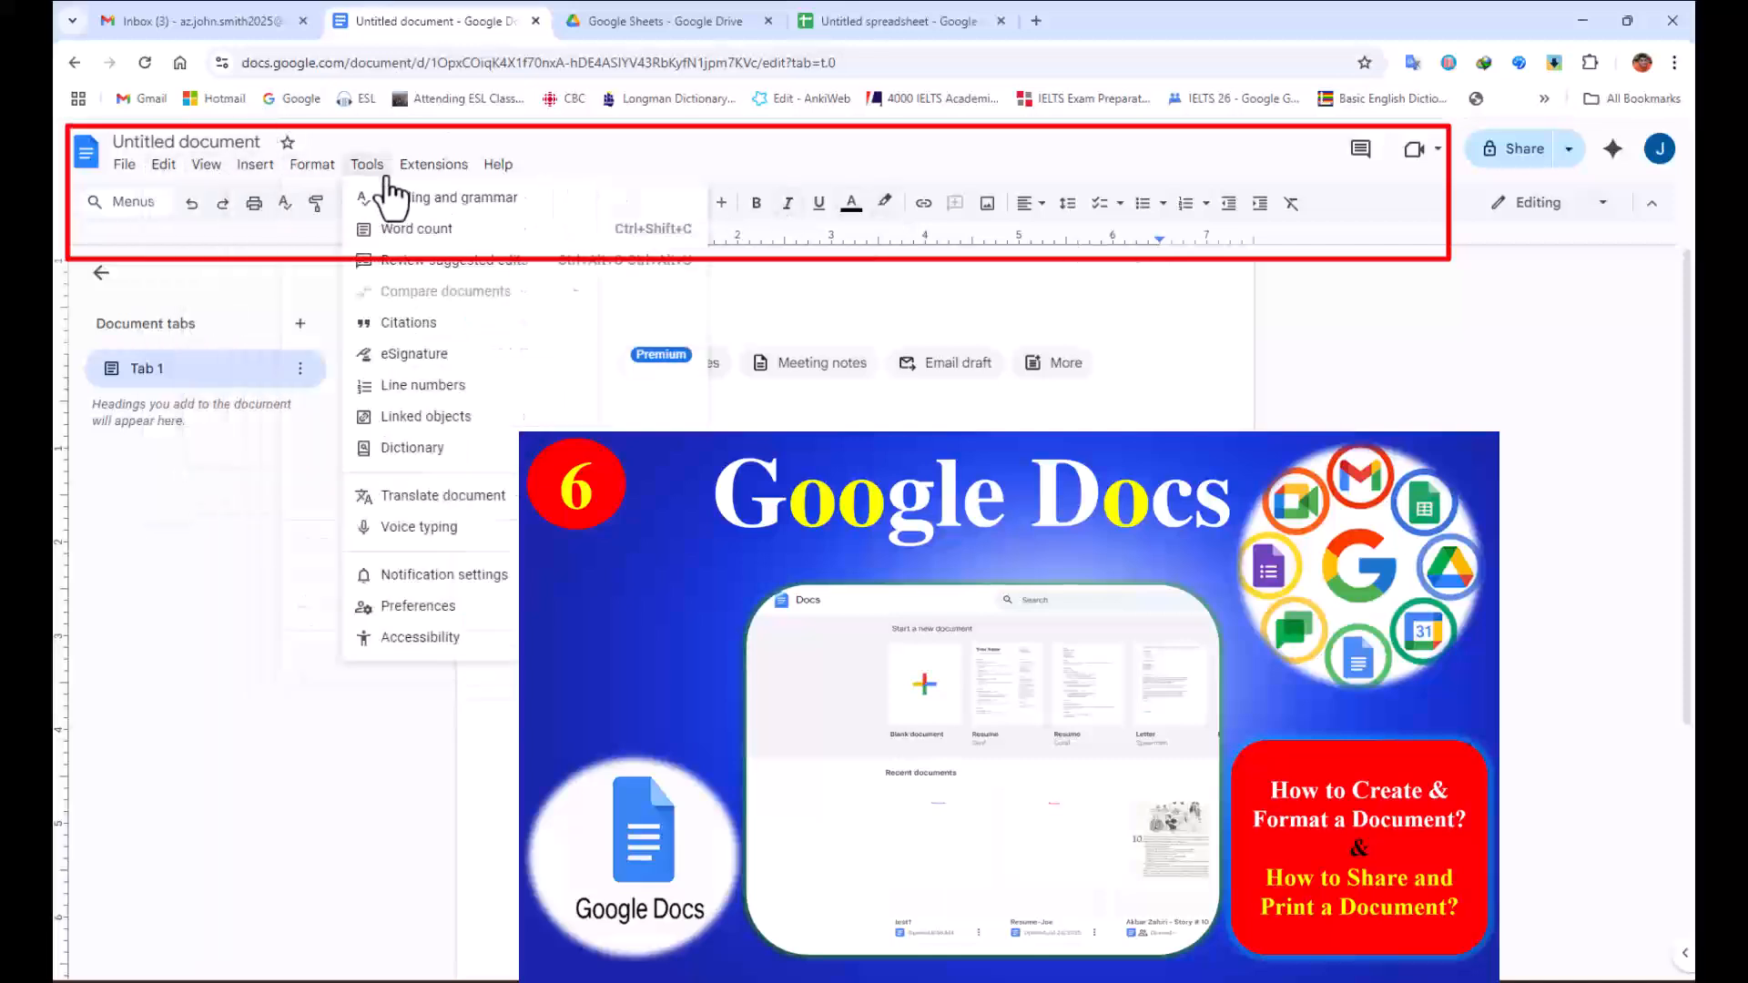
{"action": "mouse_move", "coordinate": [453, 180]}
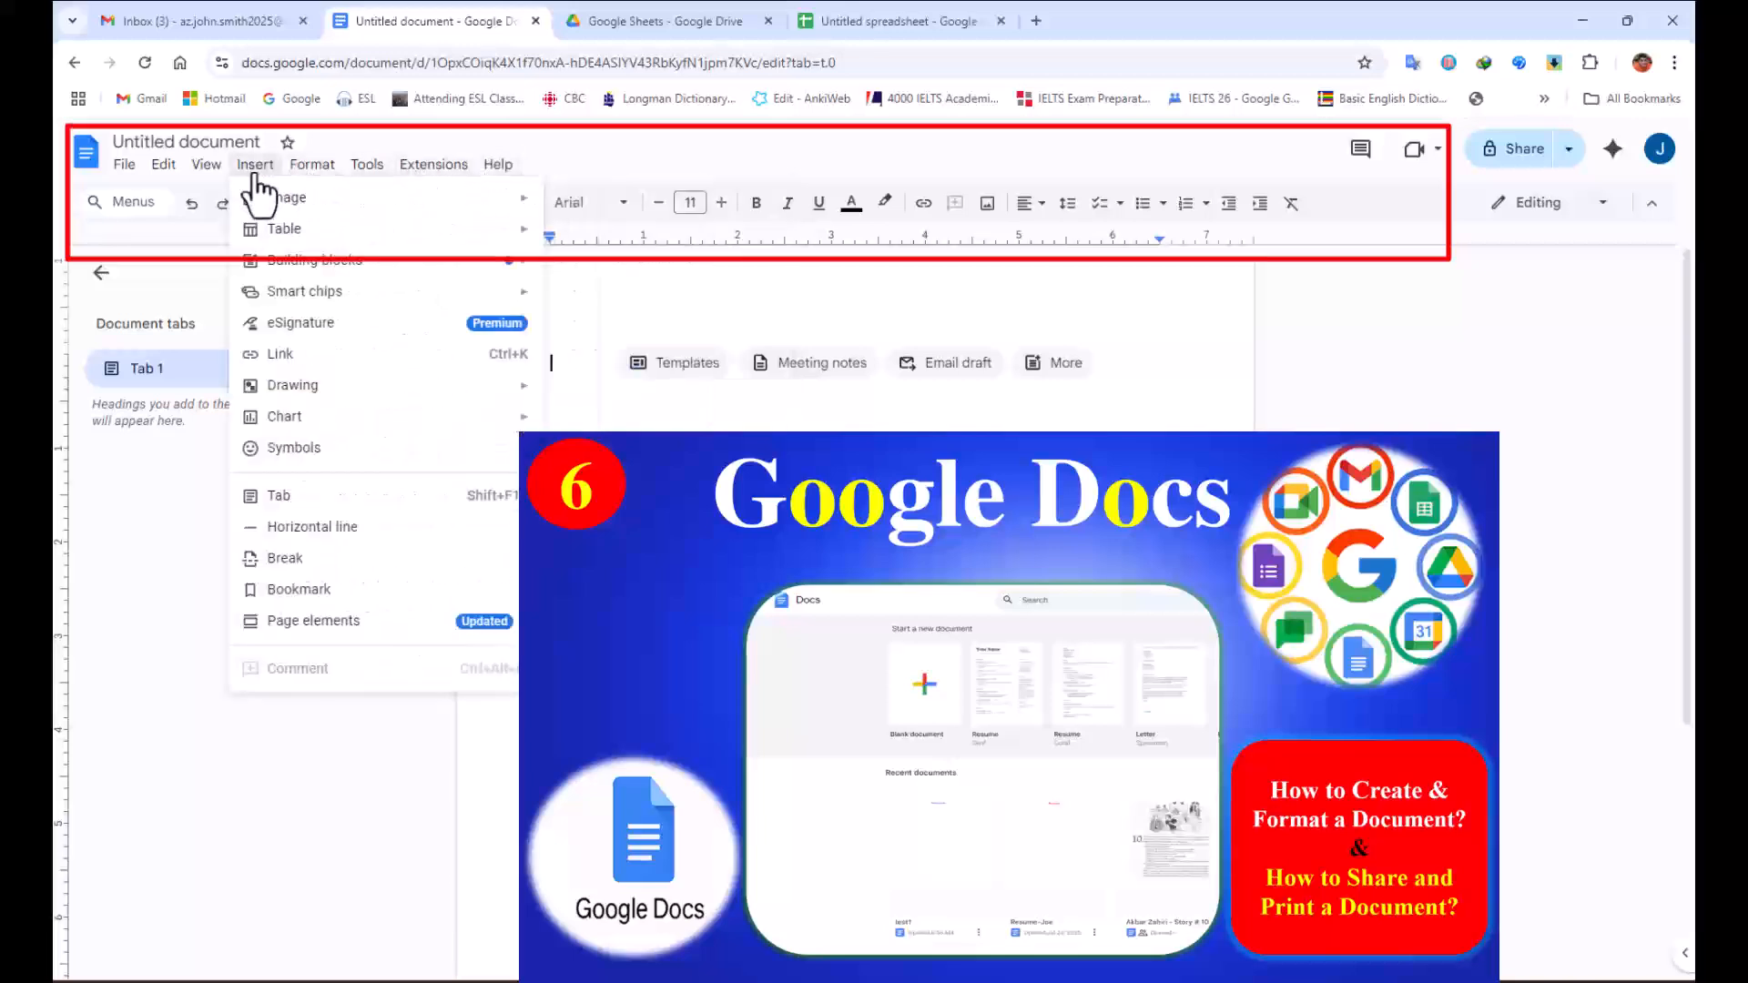
{"action": "mouse_move", "coordinate": [165, 176]}
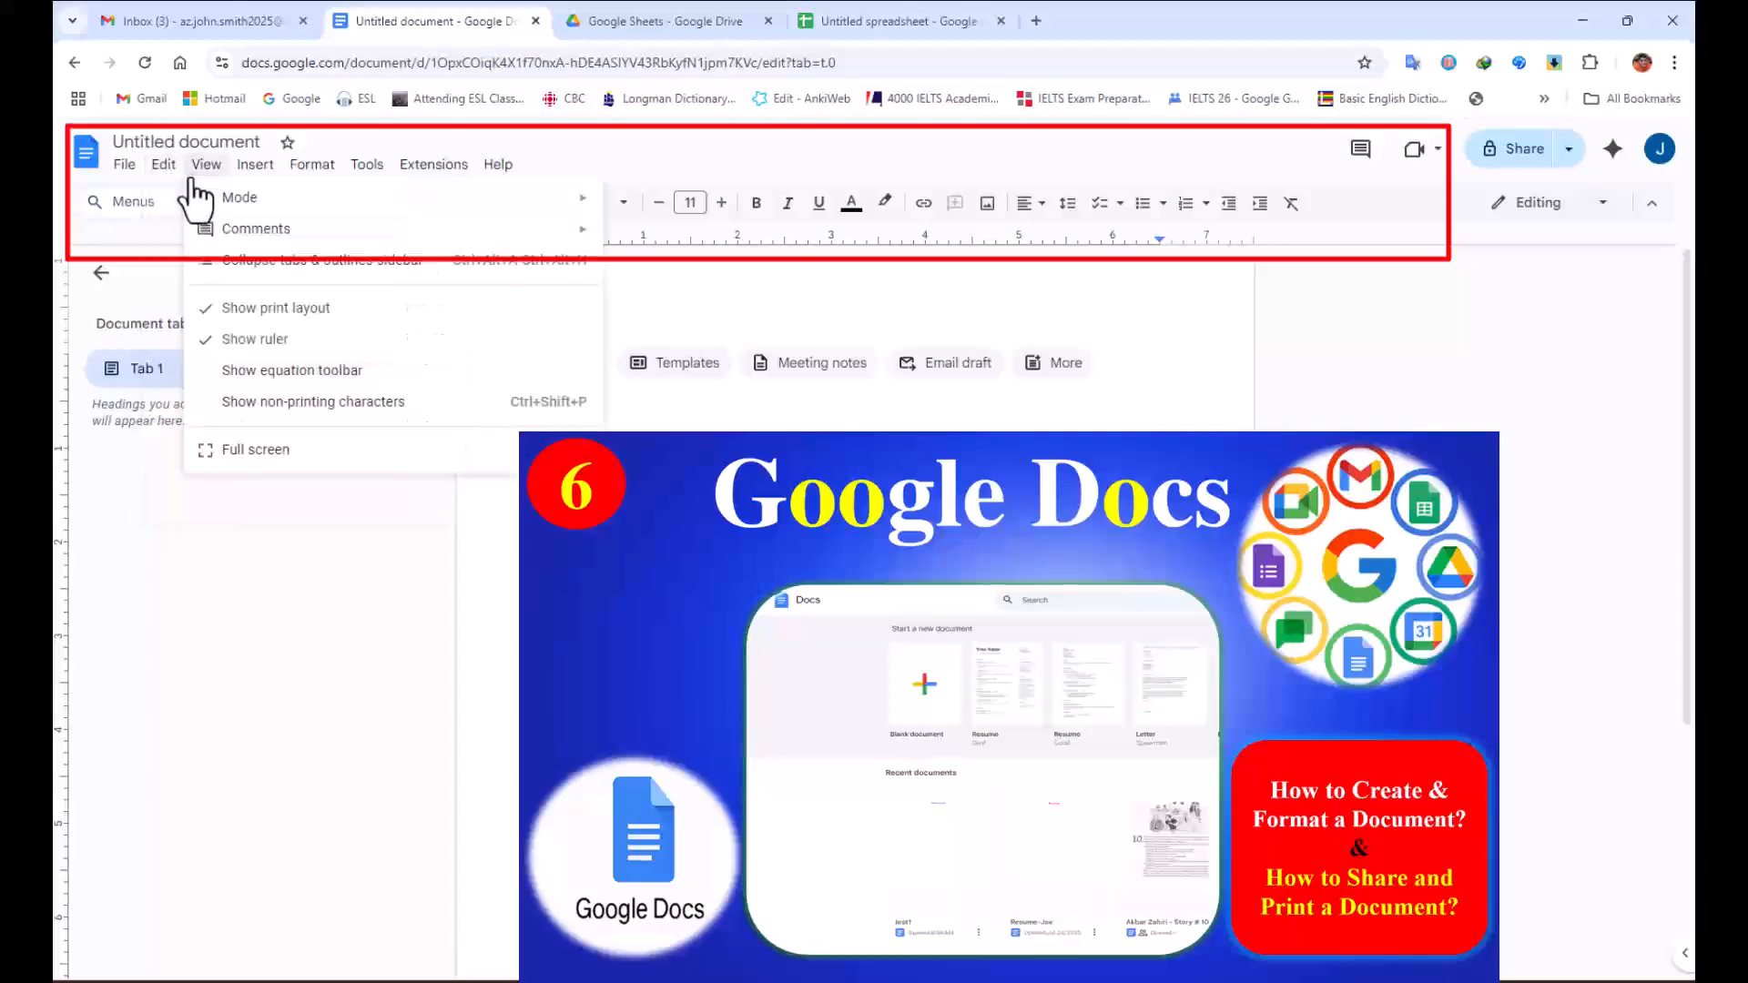
{"action": "left_click", "coordinate": [877, 27]}
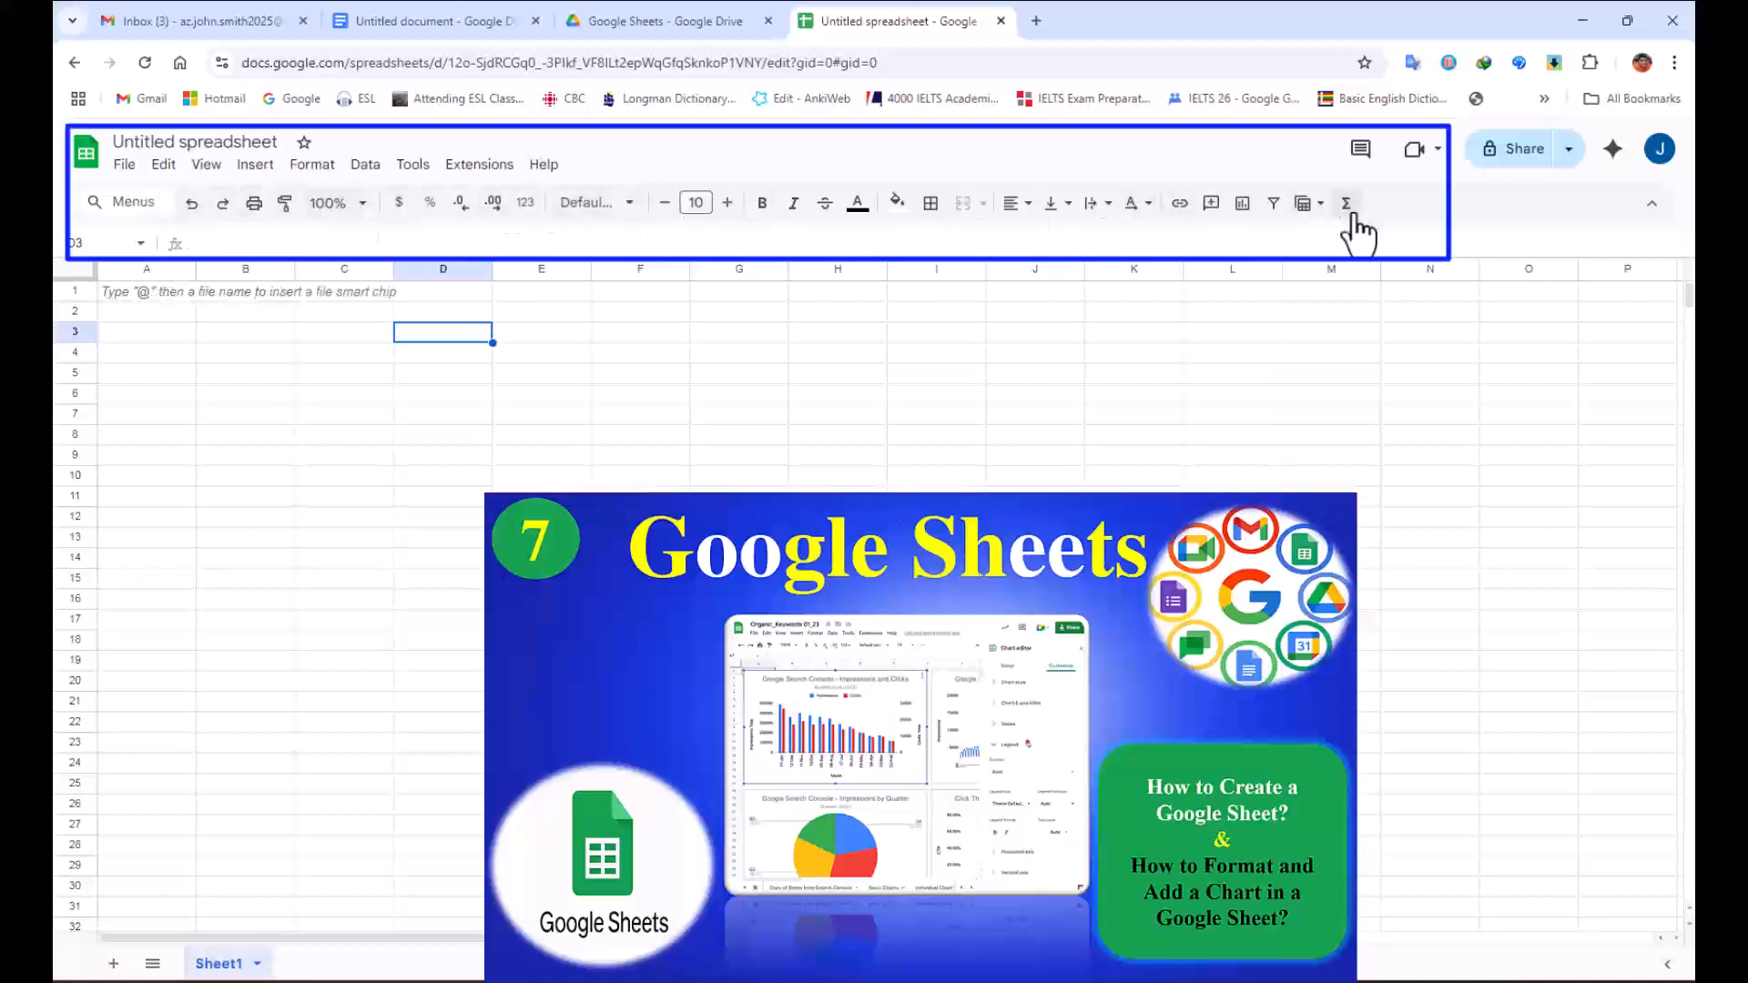
{"action": "left_click", "coordinate": [125, 166]}
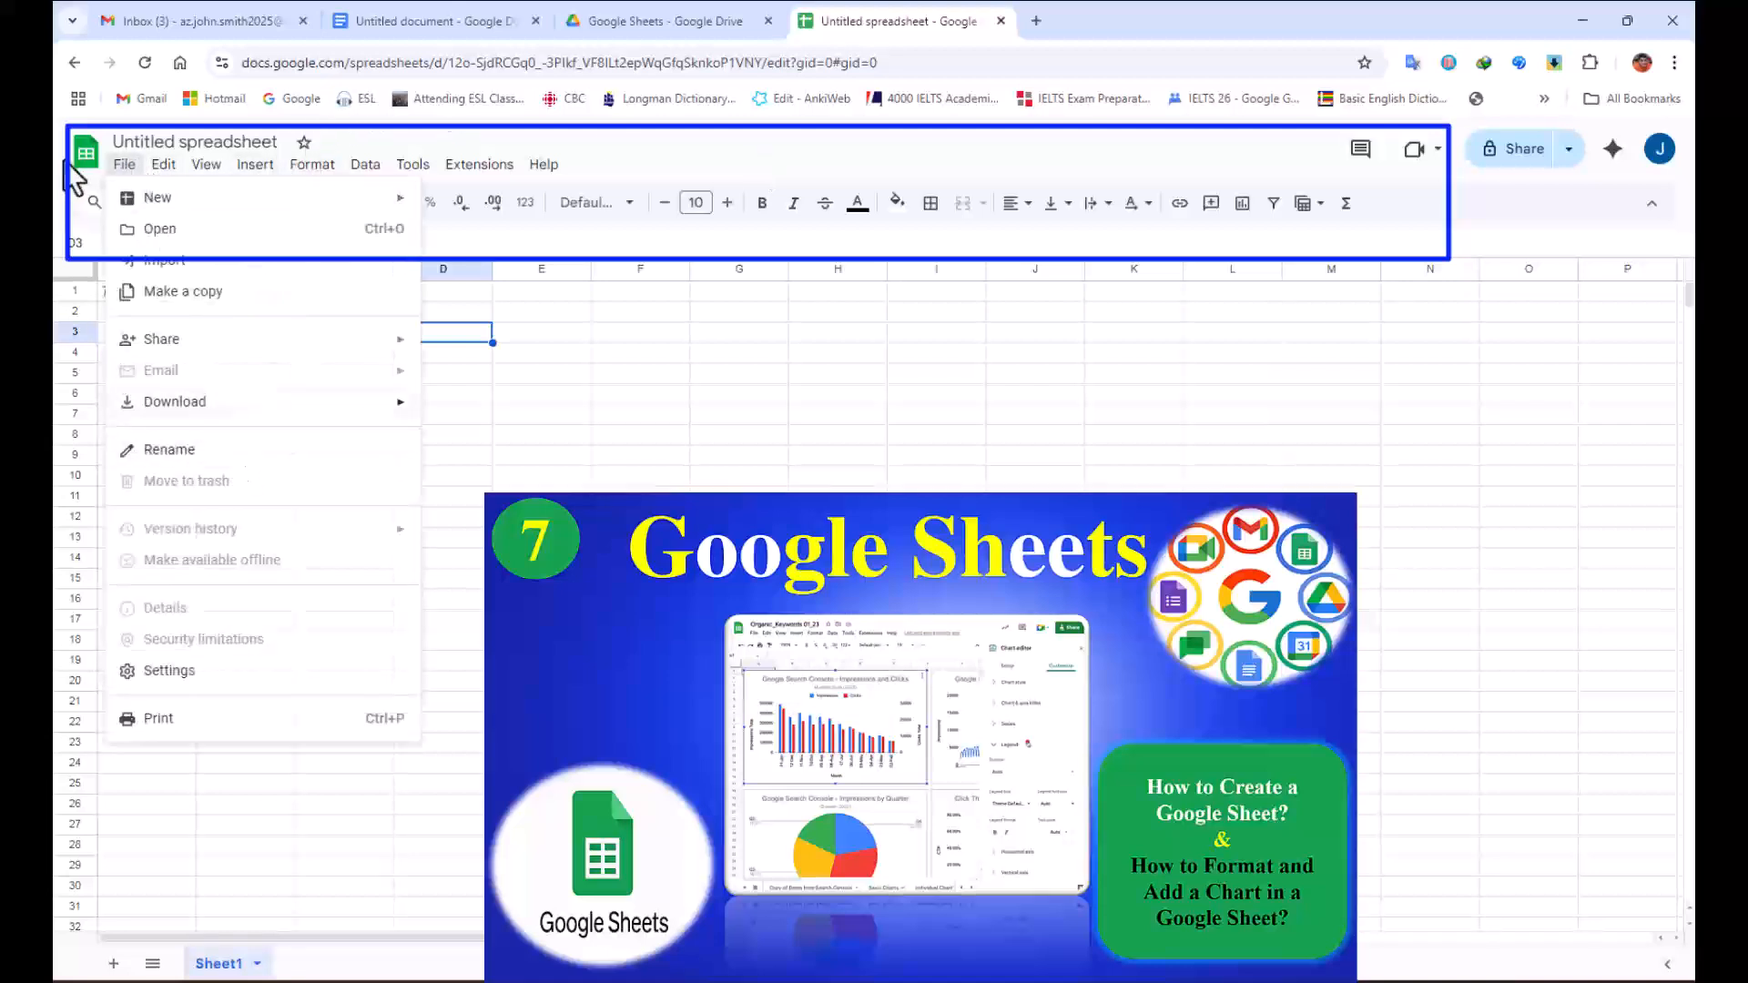
{"action": "mouse_move", "coordinate": [209, 178]}
{"action": "mouse_move", "coordinate": [331, 175]}
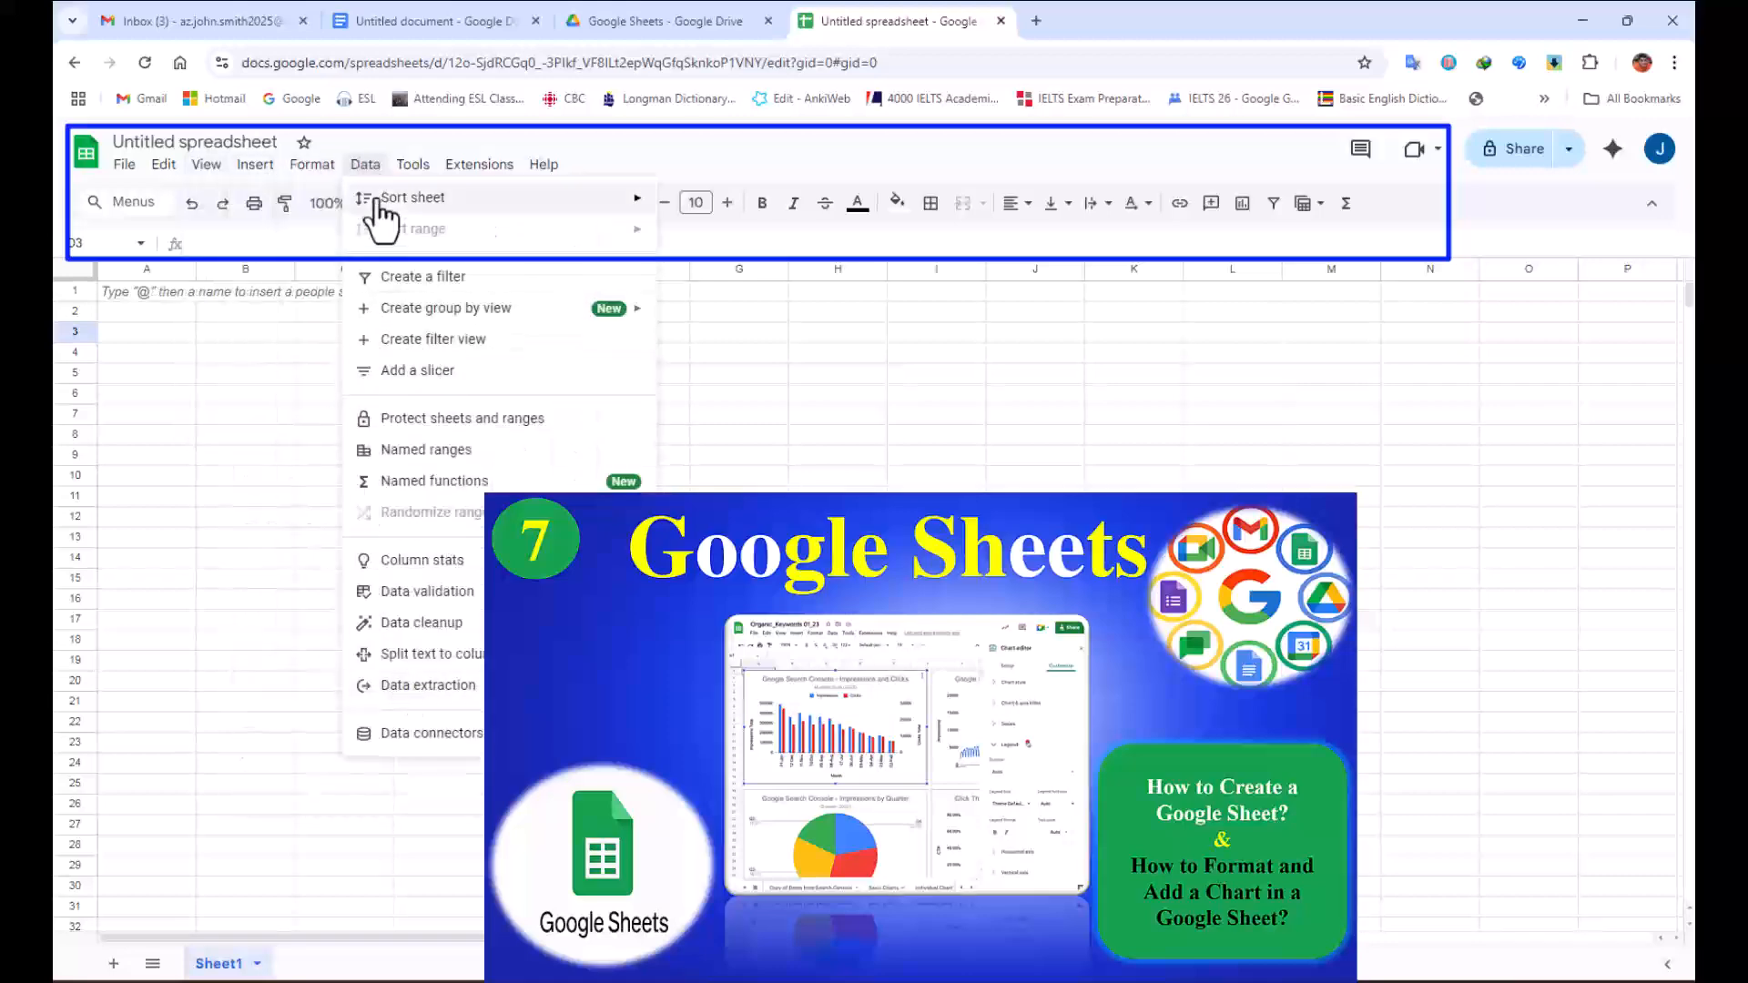
{"action": "left_click", "coordinate": [692, 177]}
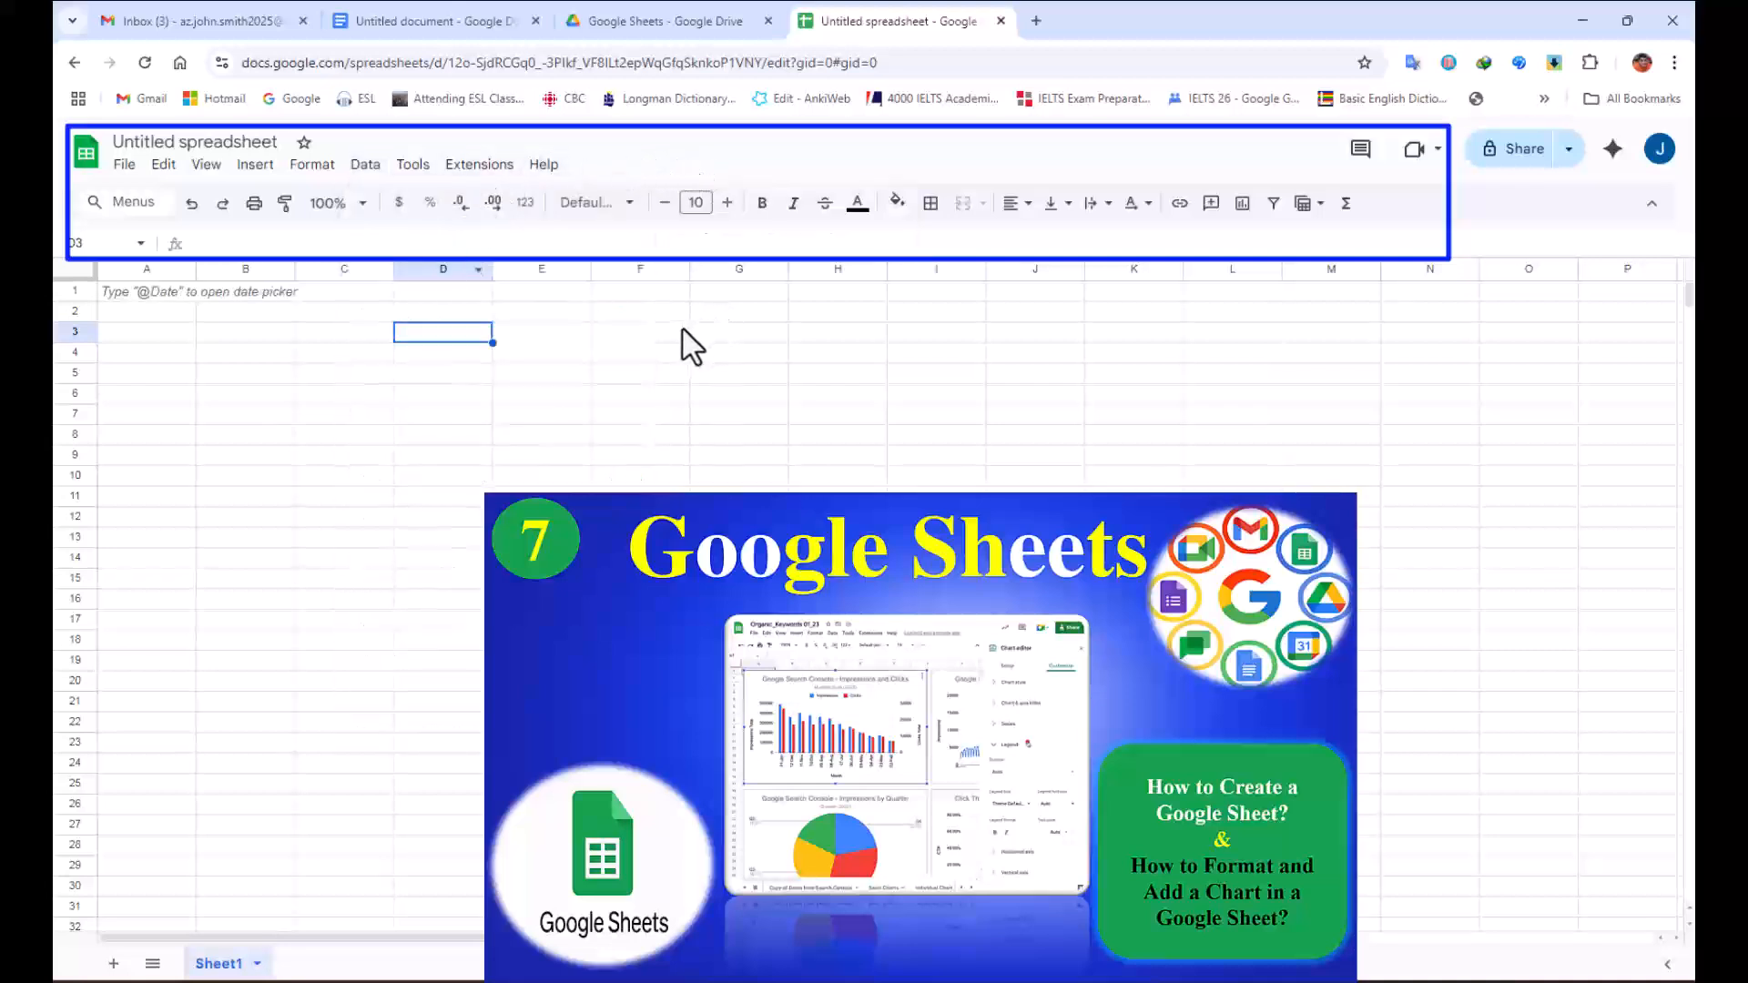
Compare the insertable elements offered in the Google Docs document with those offered in the Google Sheets spreadsheet.
{"action": "left_click", "coordinate": [430, 27]}
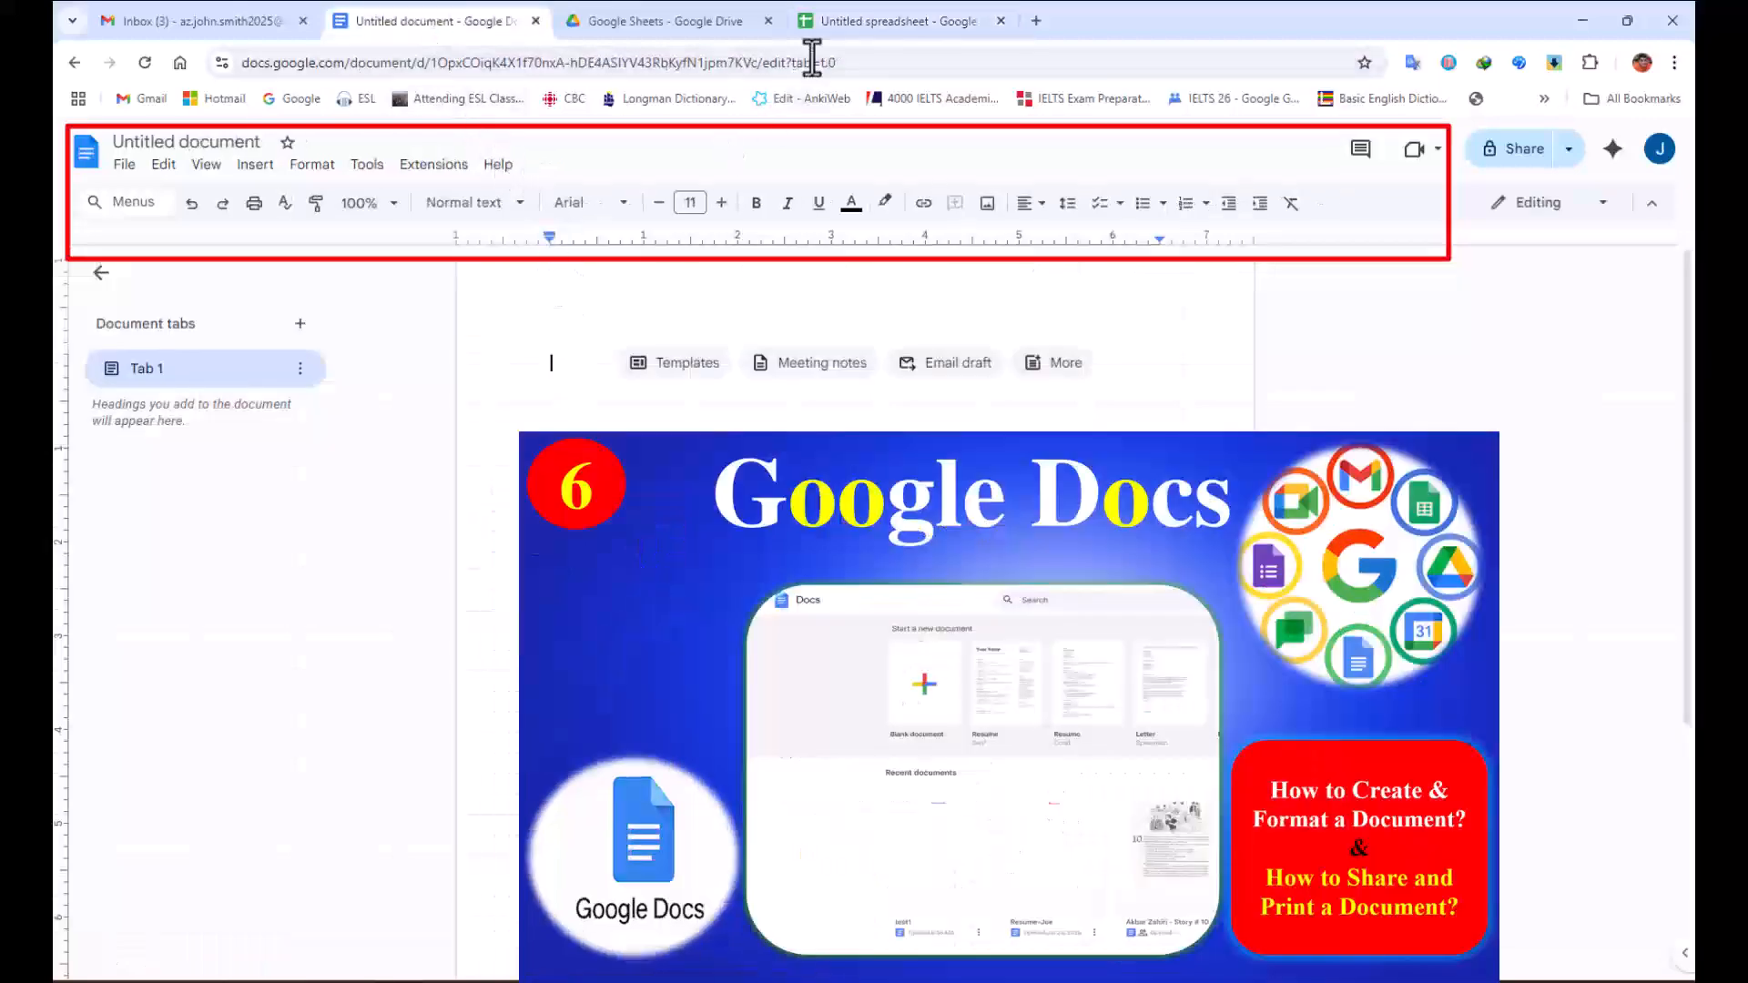
{"action": "left_click", "coordinate": [836, 28]}
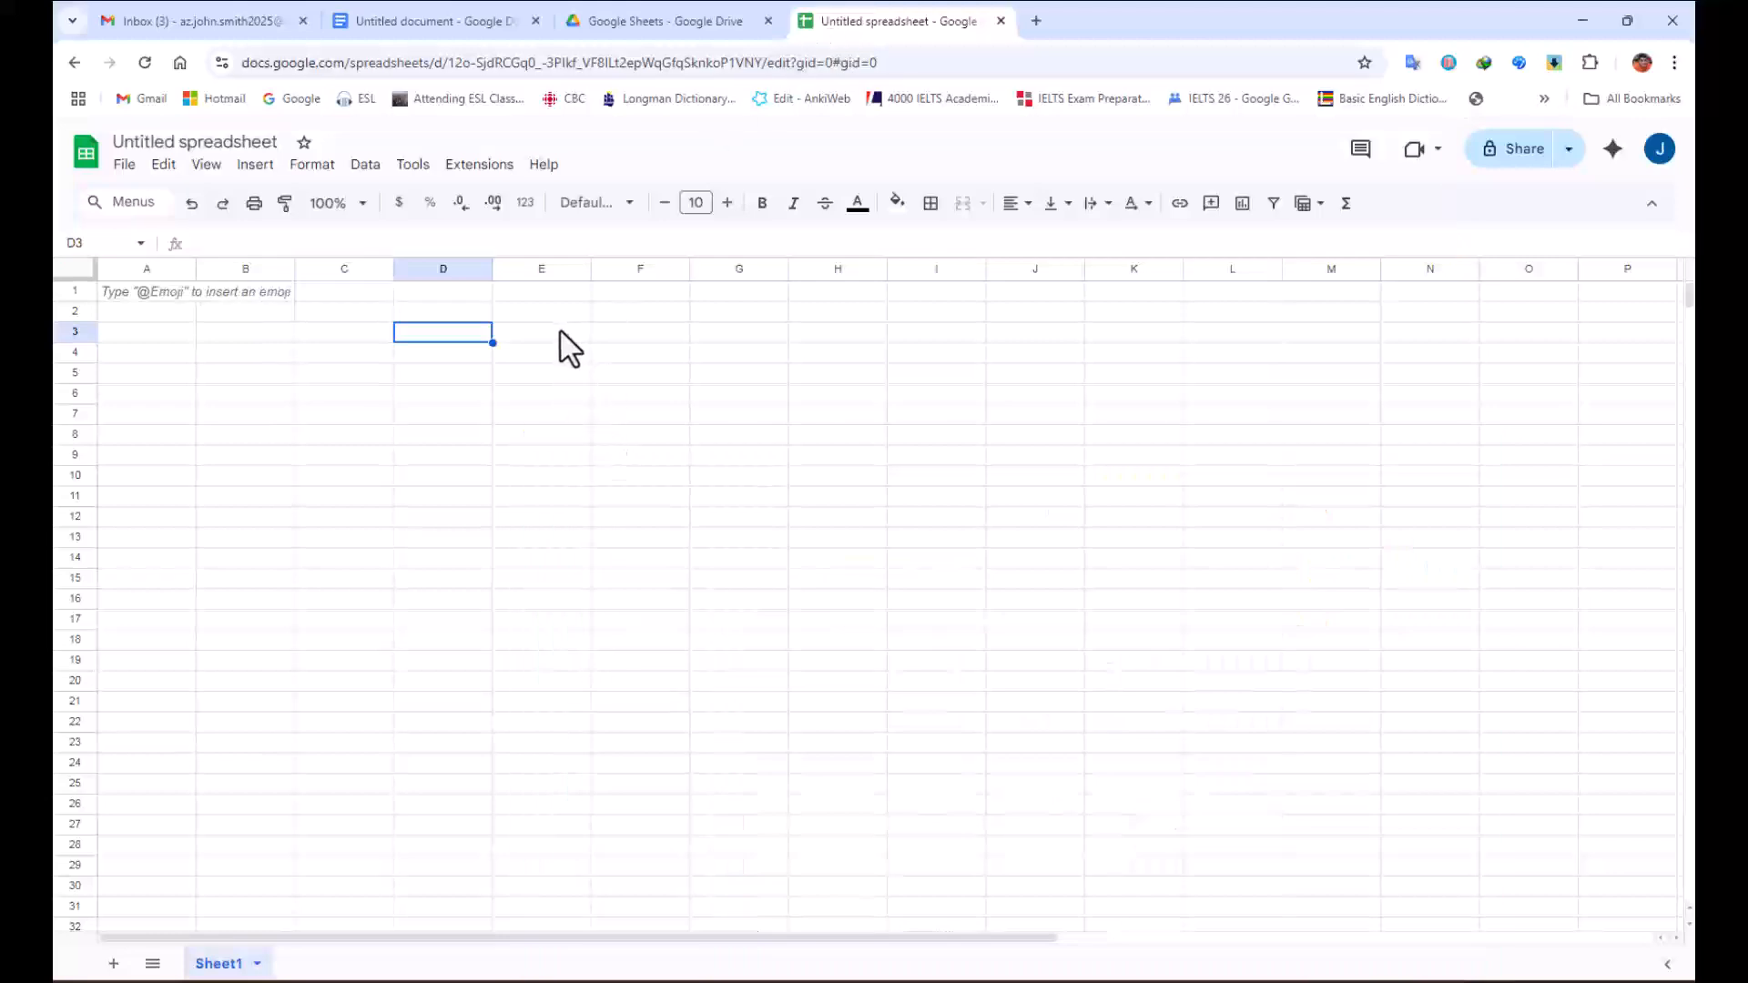
{"action": "left_click", "coordinate": [434, 26]}
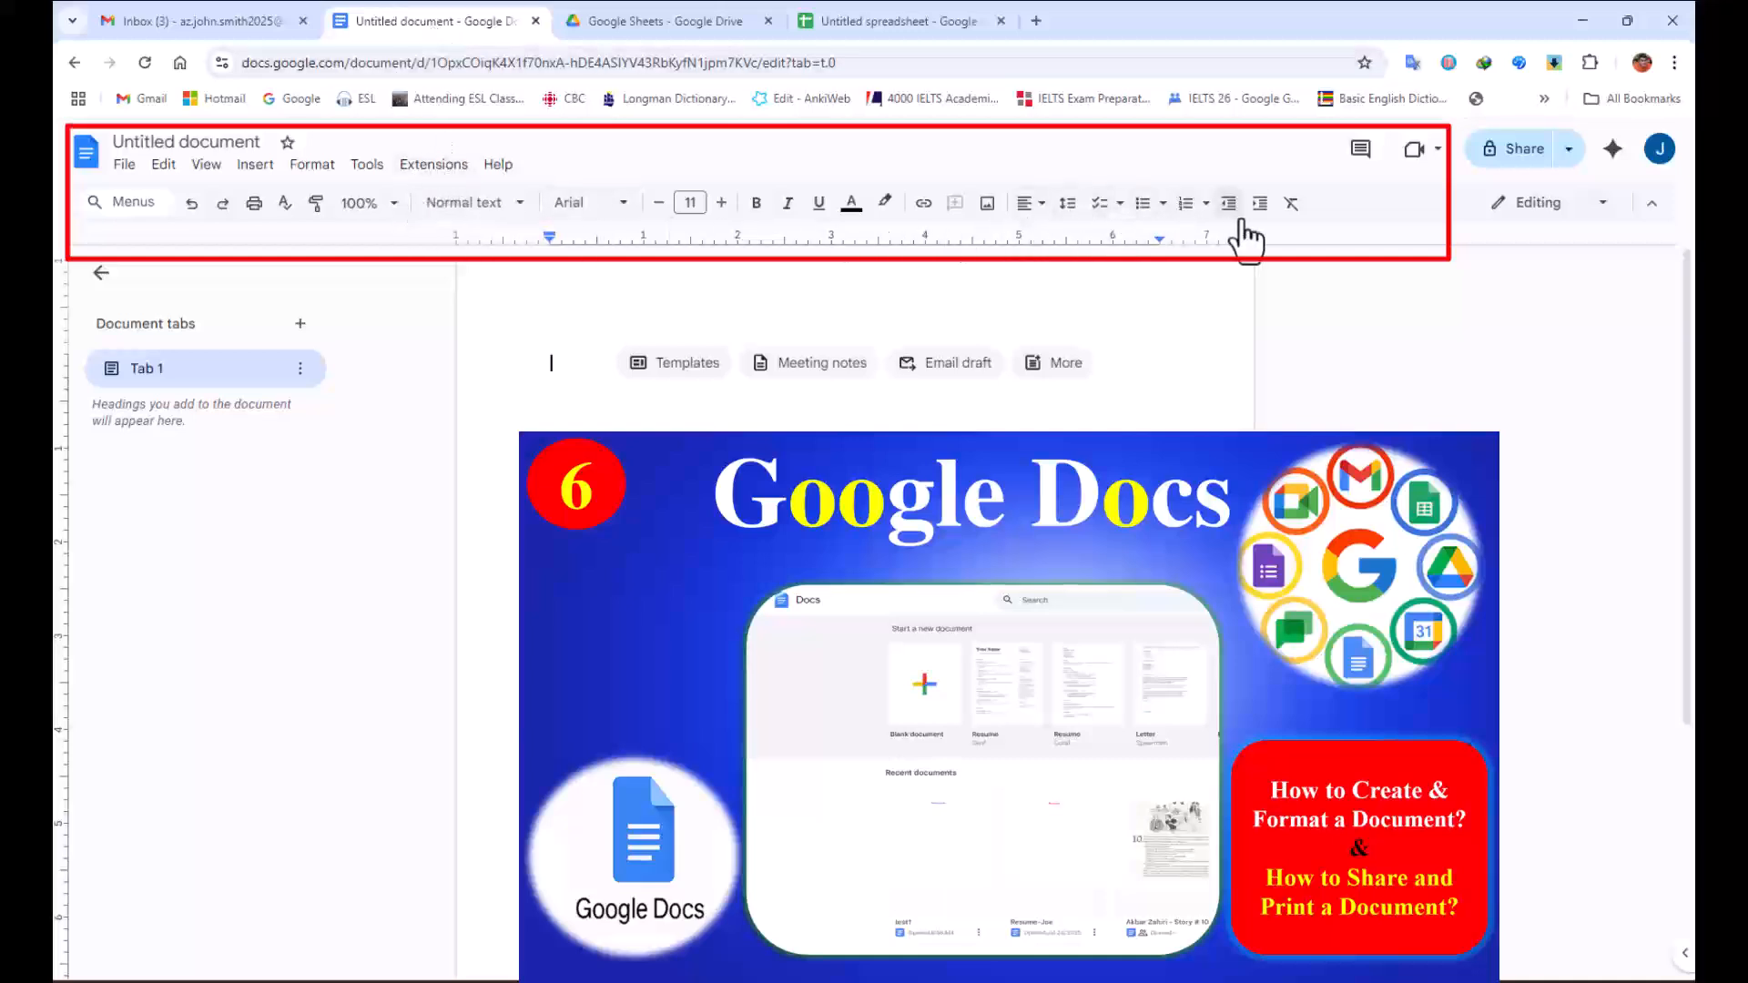
{"action": "left_click", "coordinate": [255, 167]}
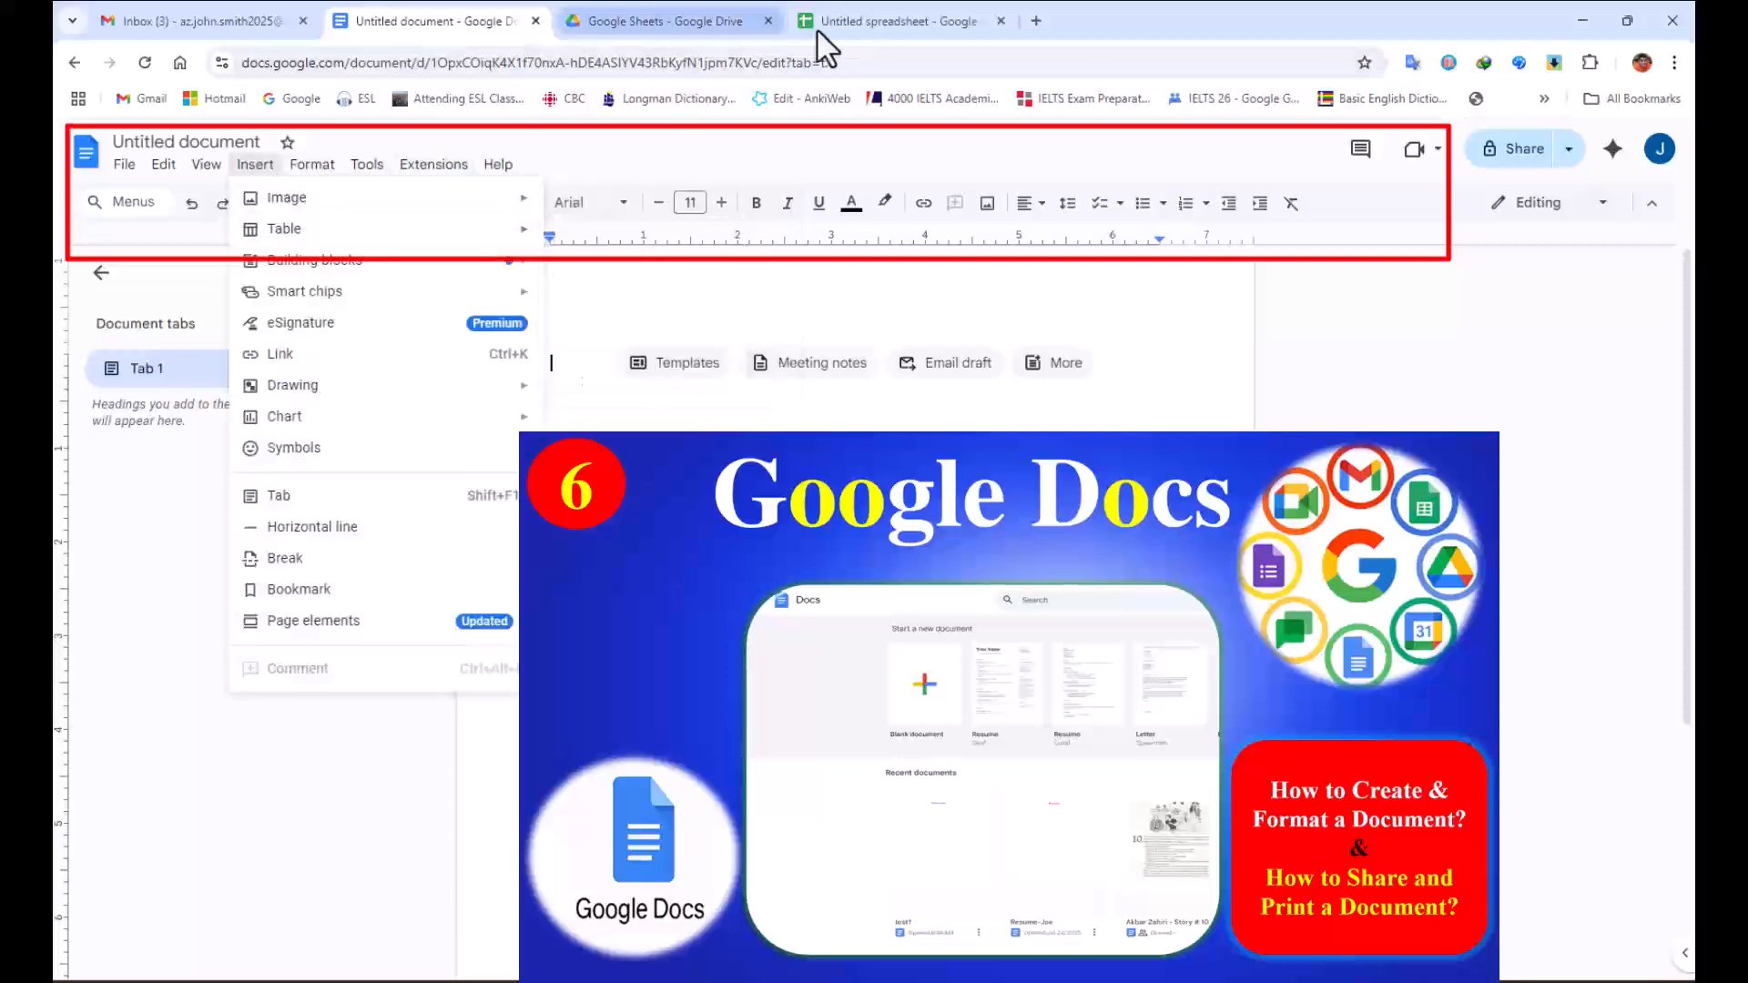
{"action": "left_click", "coordinate": [797, 23]}
{"action": "left_click", "coordinate": [256, 167]}
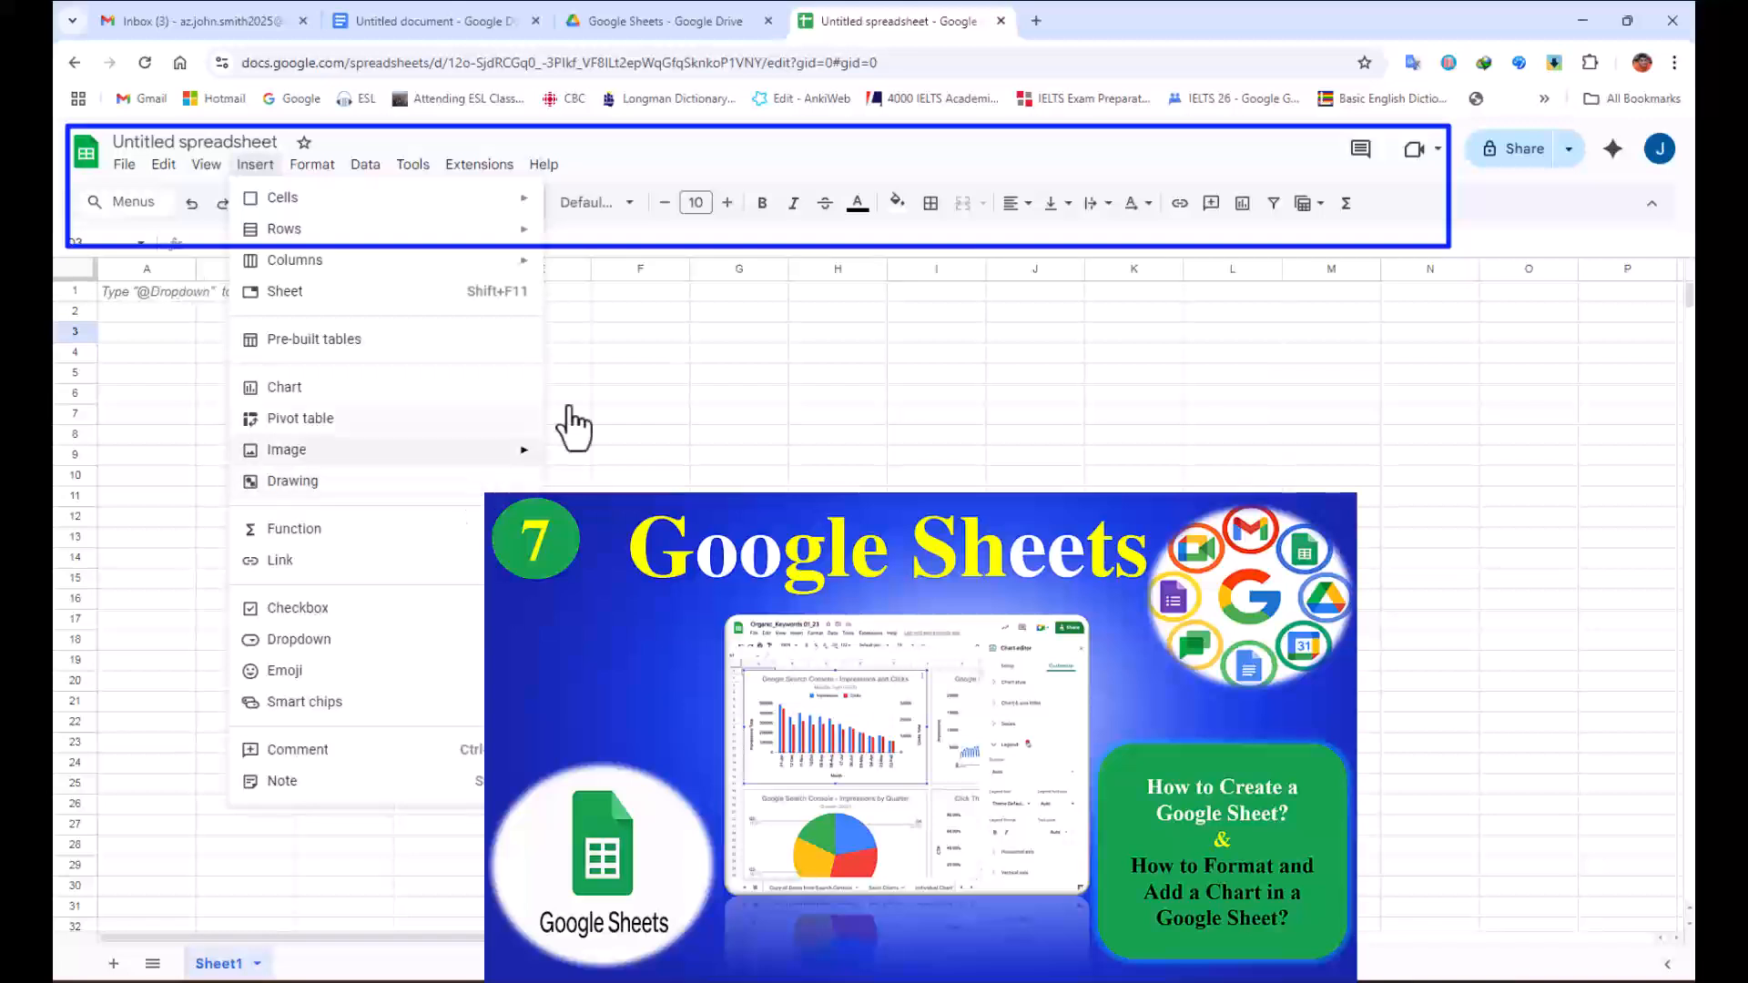
{"action": "left_click", "coordinate": [658, 296]}
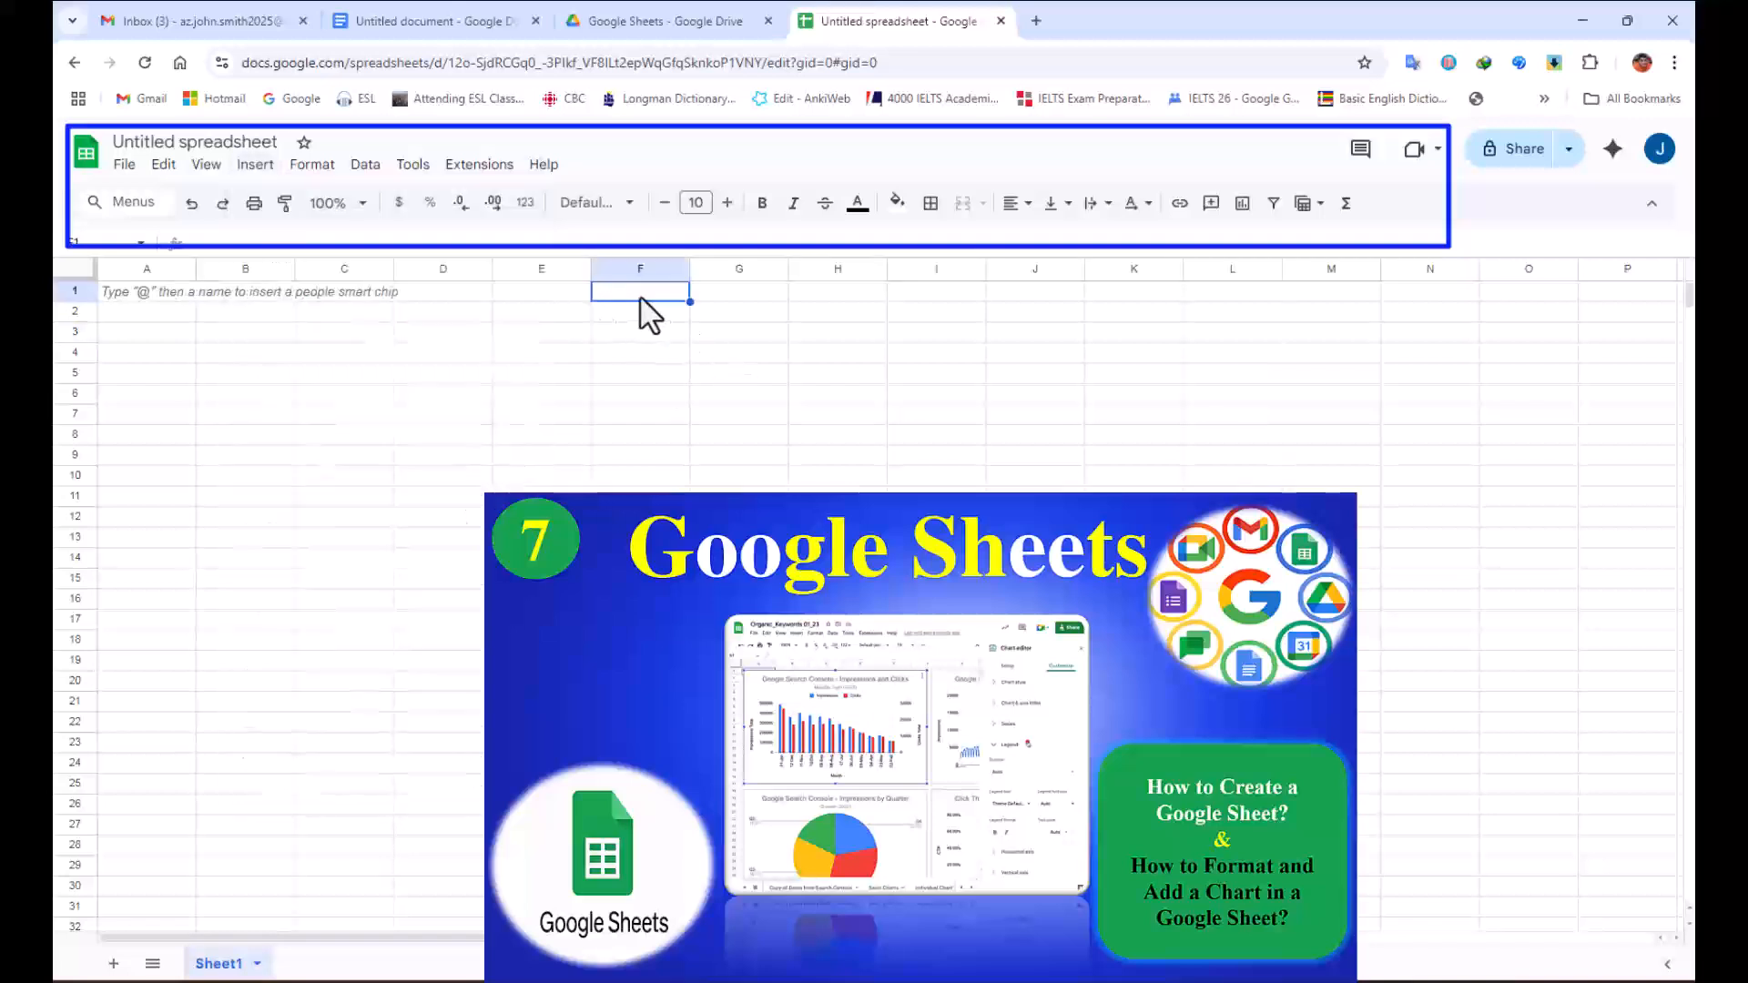
{"action": "left_click", "coordinate": [444, 22]}
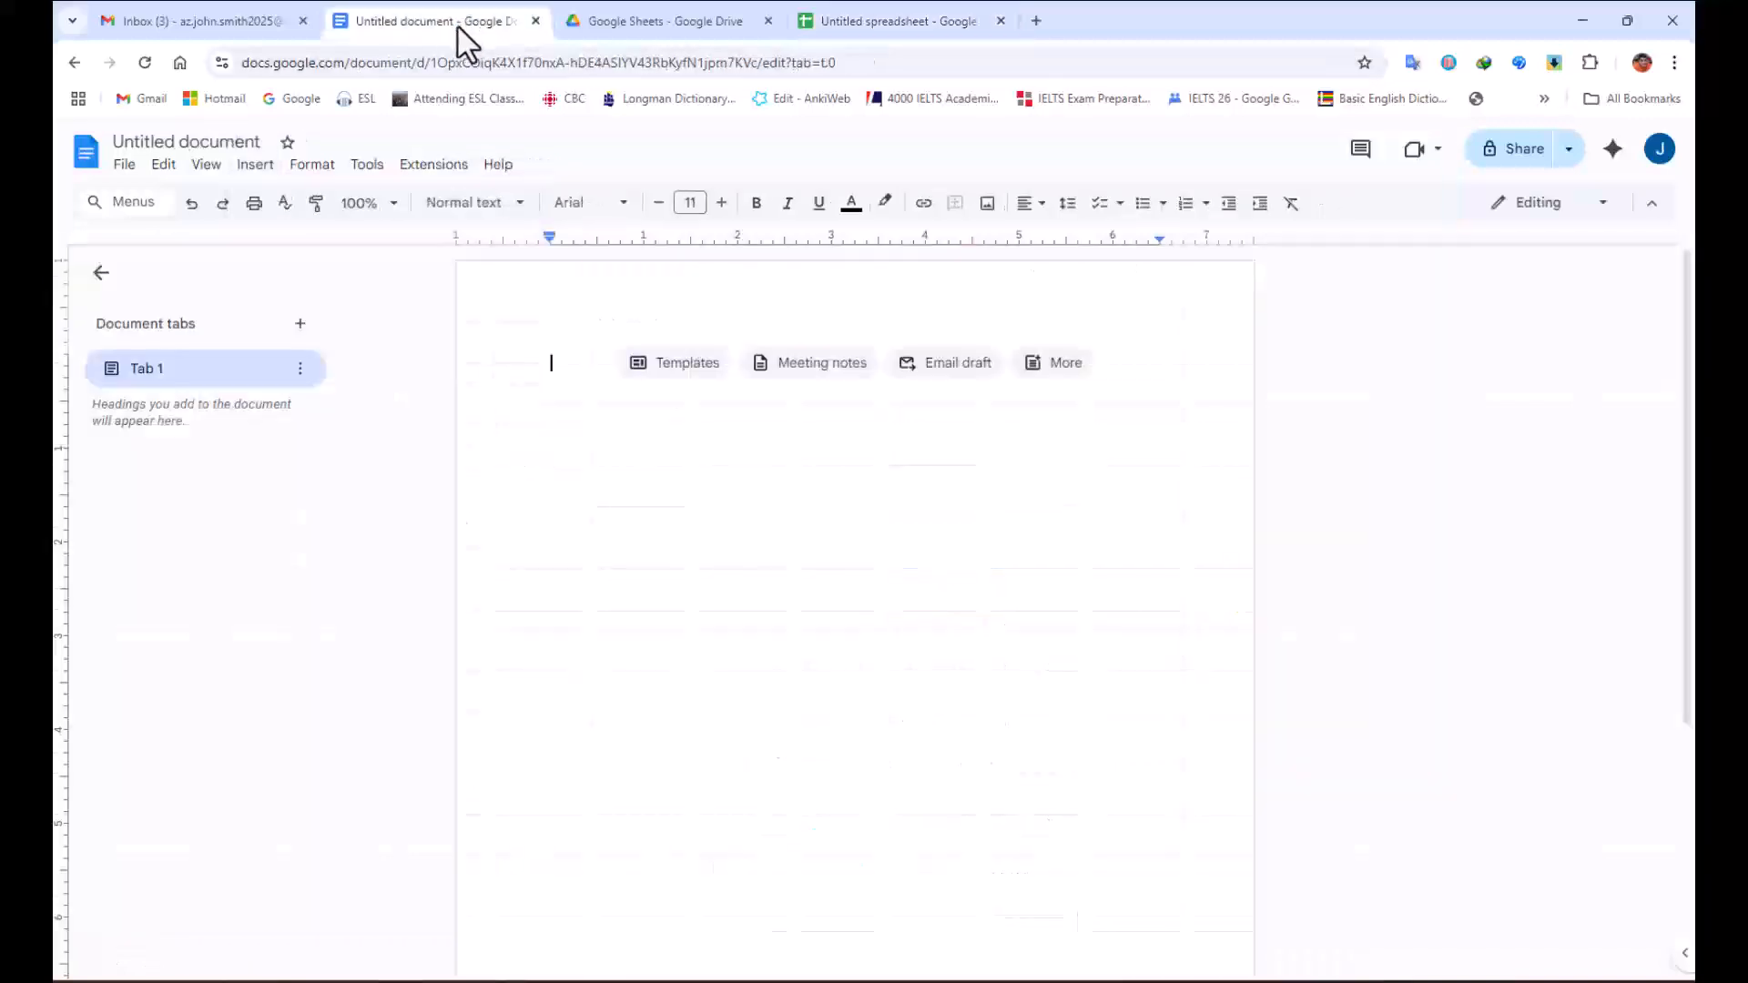
Switch to the untitled Google Sheets spreadsheet and enter 55, 65, 77, 78 and 12 in cells B2 to B6.
{"action": "left_click", "coordinate": [856, 22]}
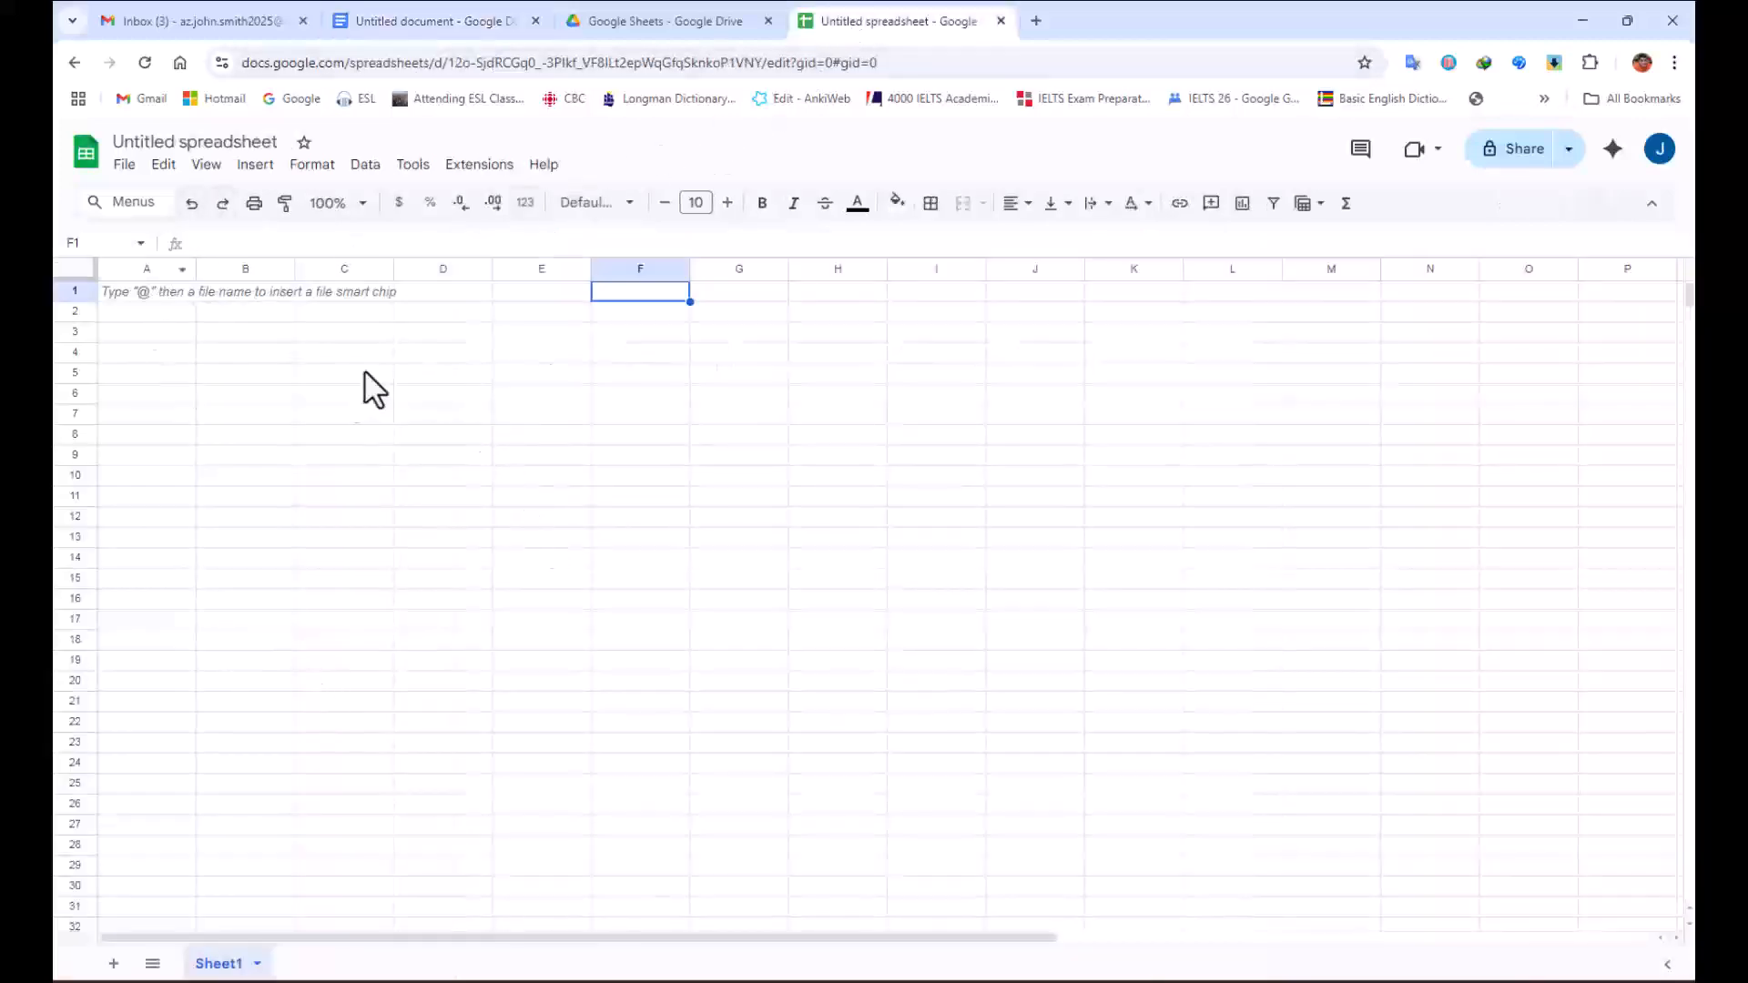
{"action": "left_click", "coordinate": [246, 311]}
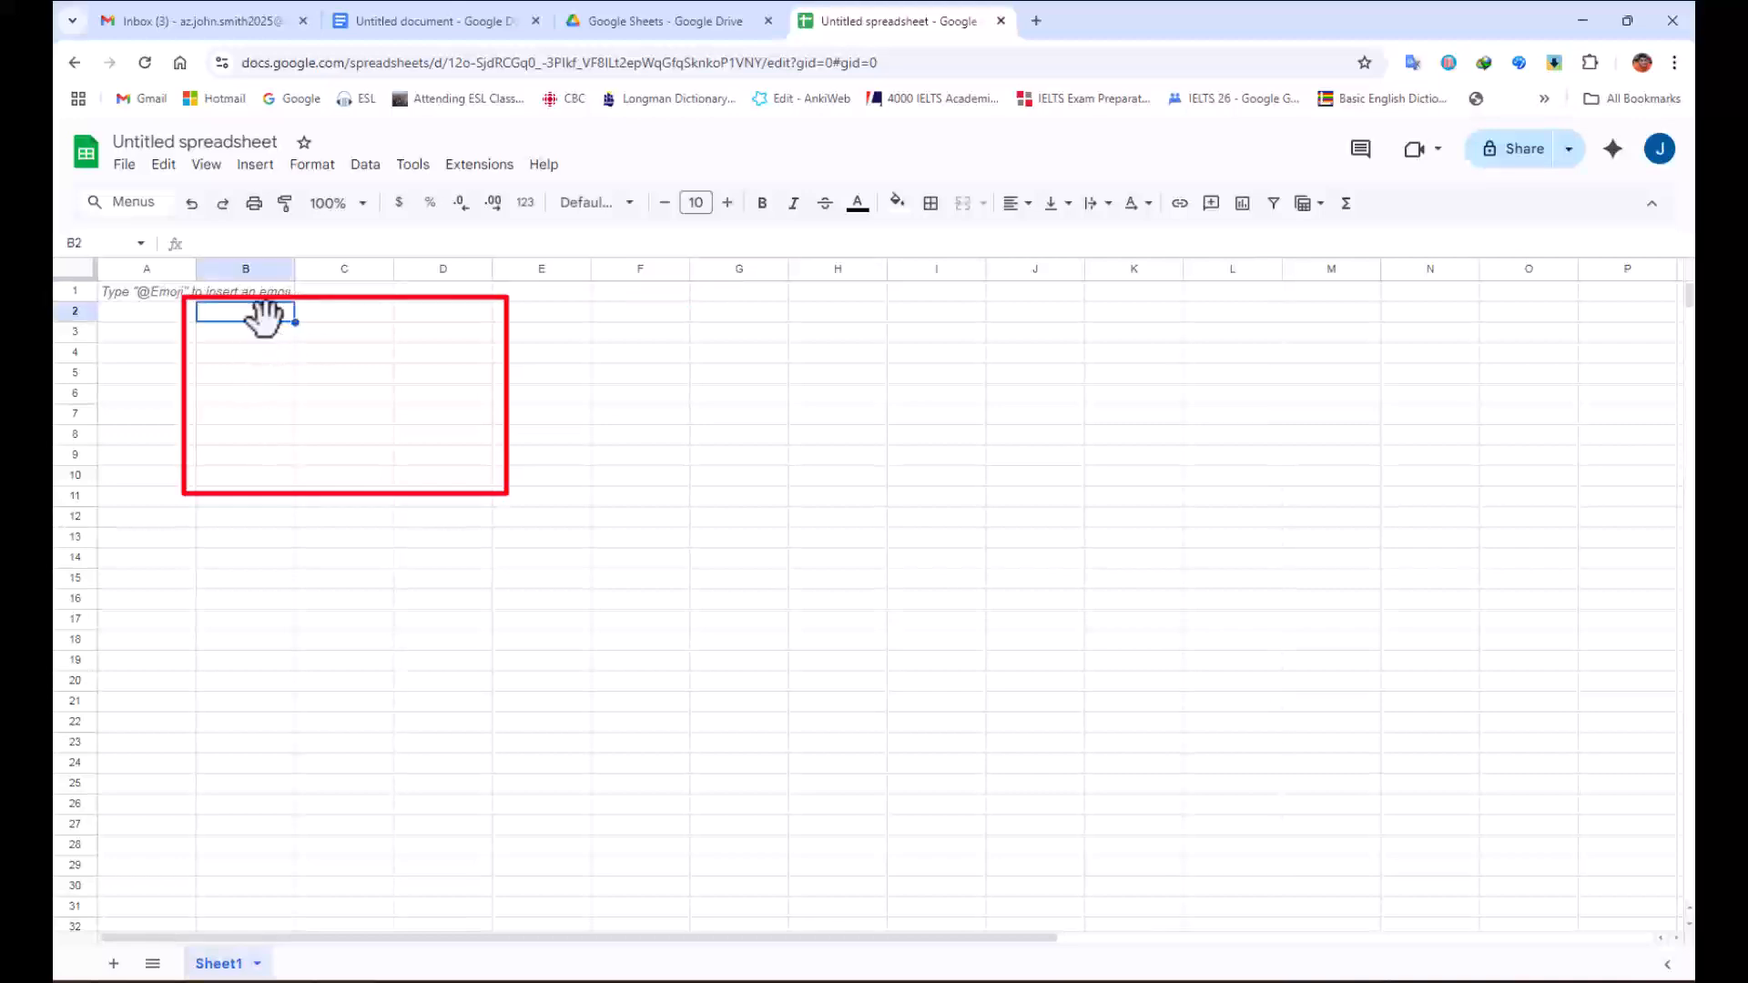
{"action": "left_click", "coordinate": [460, 24]}
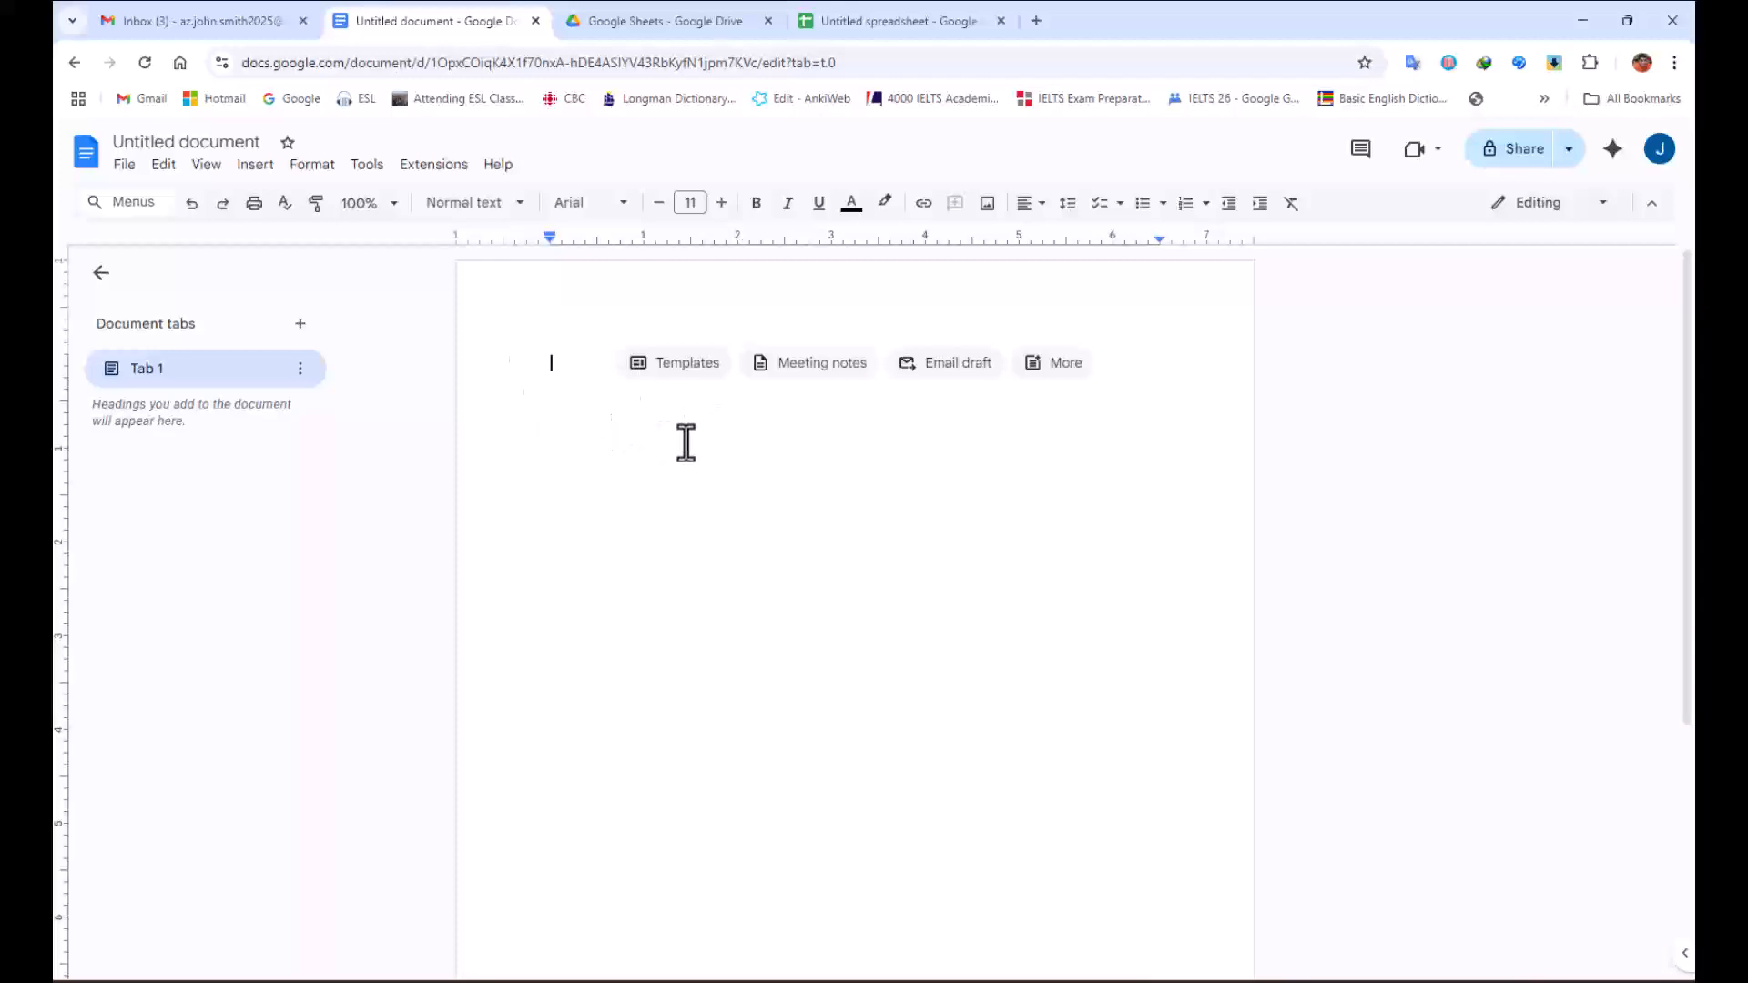
{"action": "left_click", "coordinate": [876, 23]}
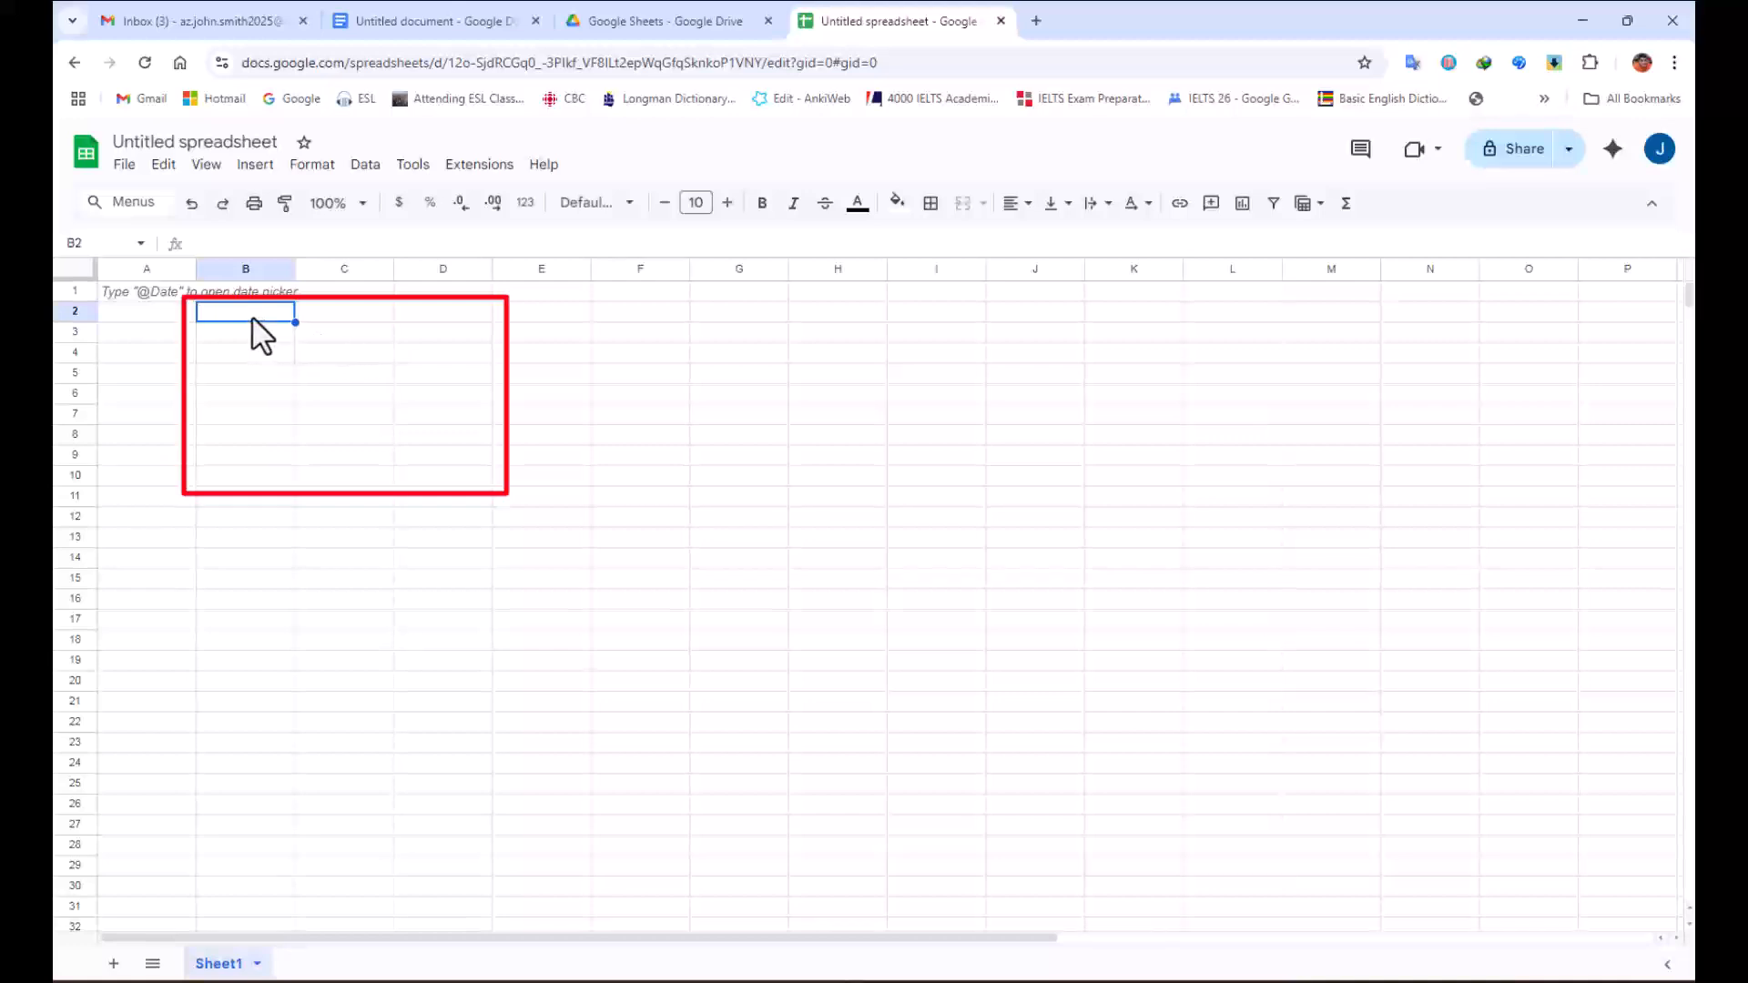
{"action": "type", "text": "5"}
{"action": "type", "text": "5"}
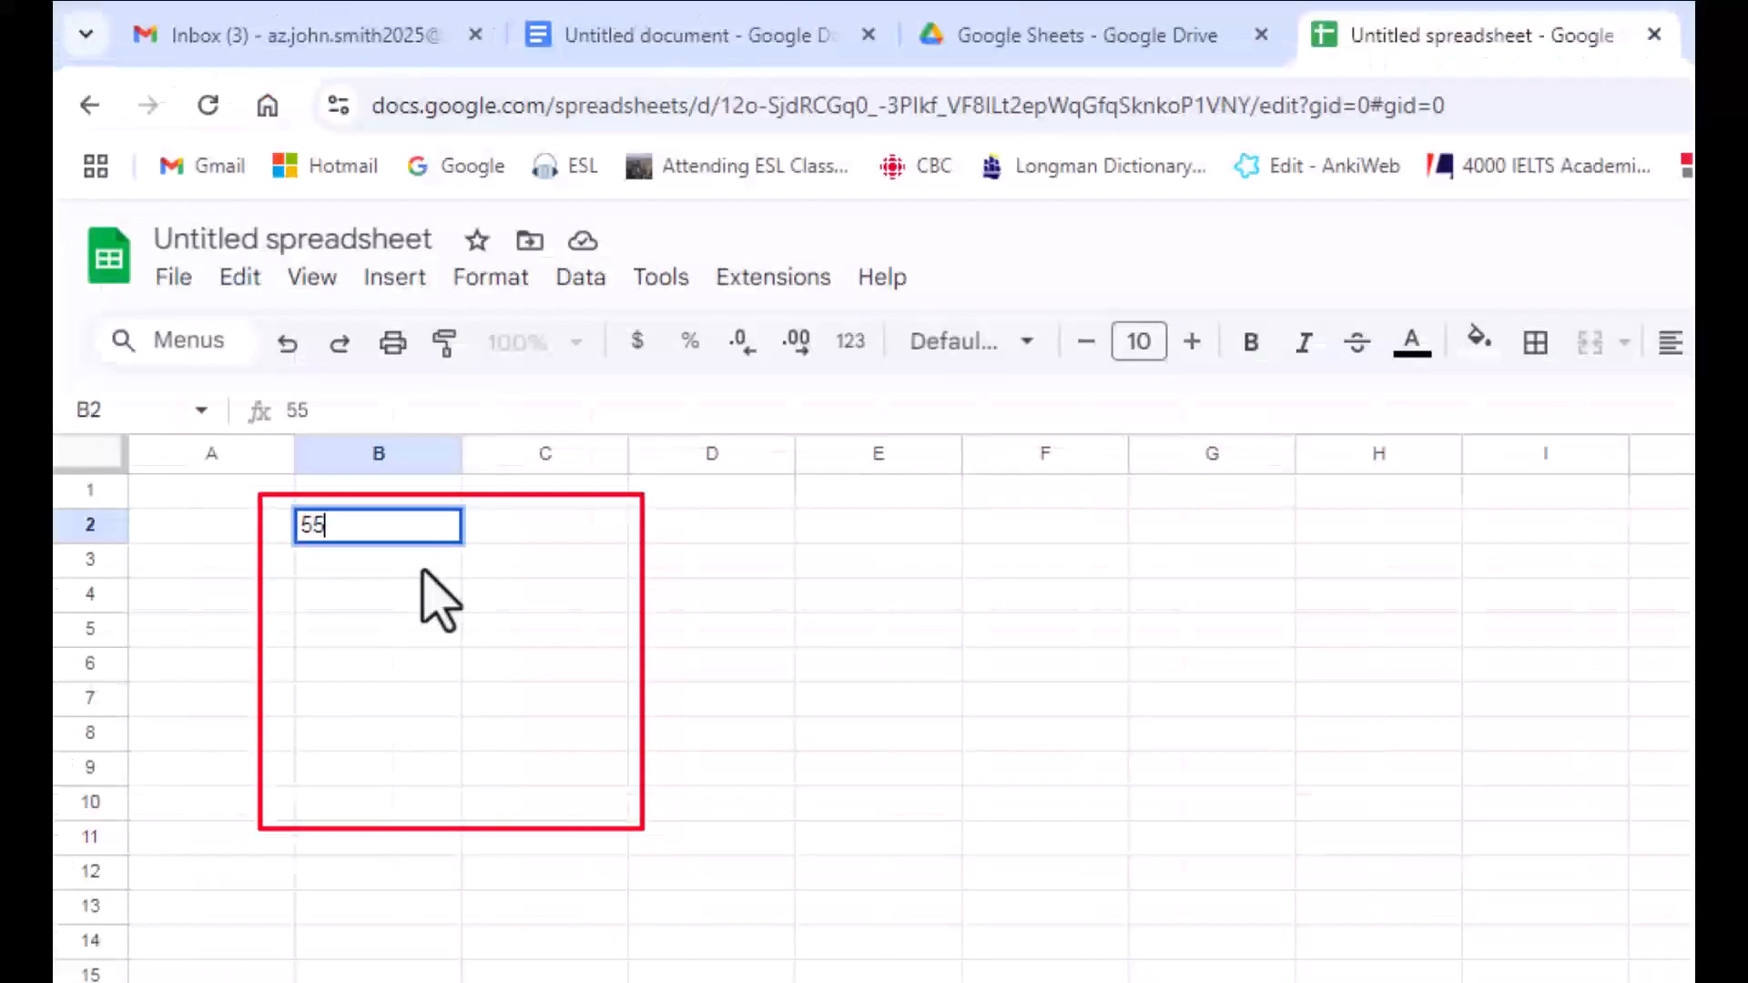
{"action": "key", "text": "Return"}
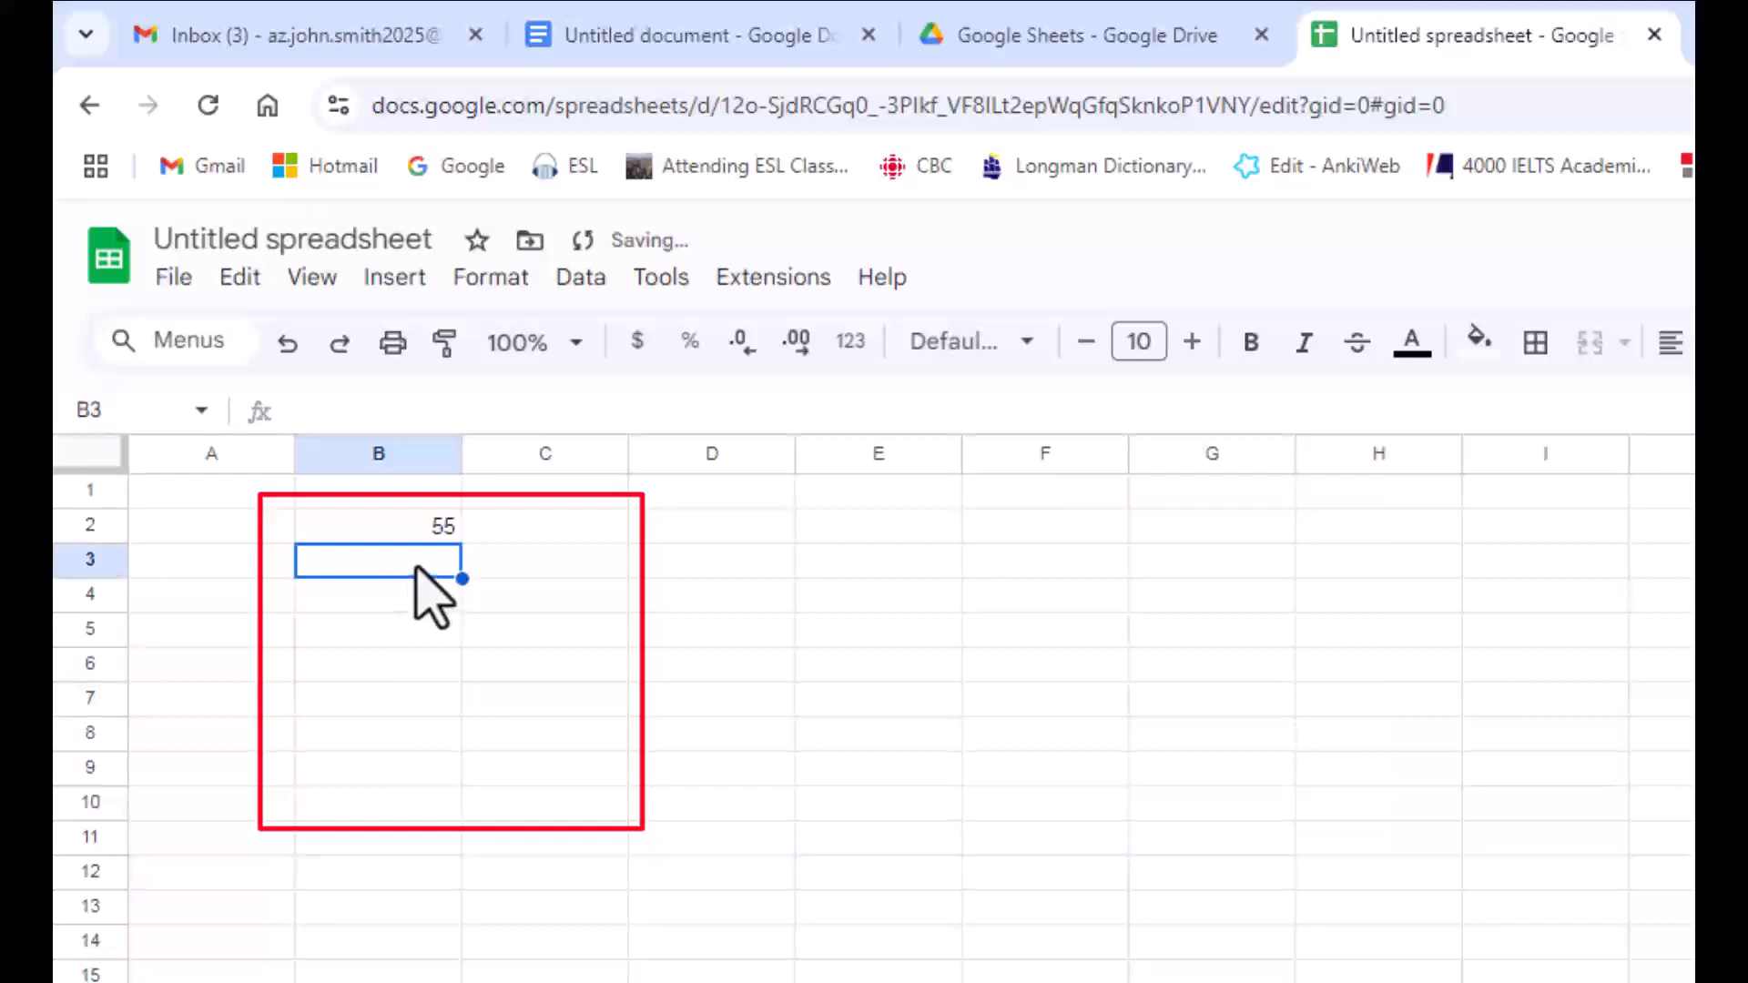
{"action": "type", "text": "65"}
{"action": "key", "text": "Return"}
{"action": "type", "text": "77"}
{"action": "key", "text": "Return"}
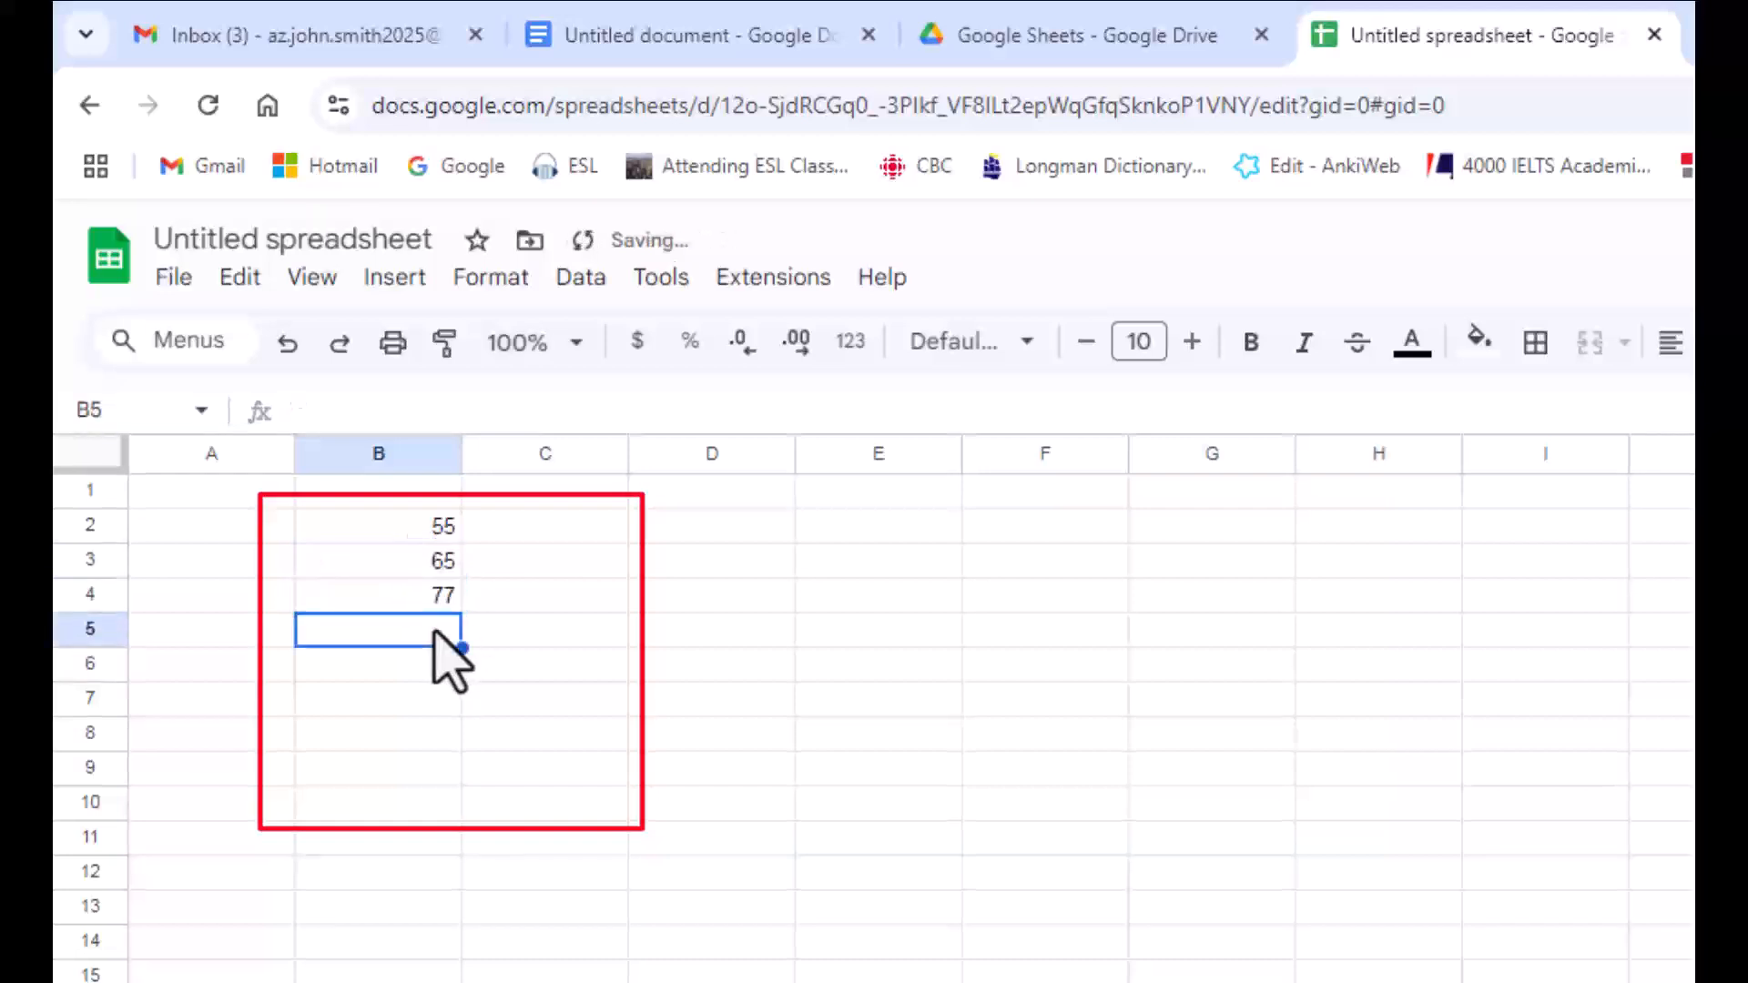
{"action": "type", "text": "78"}
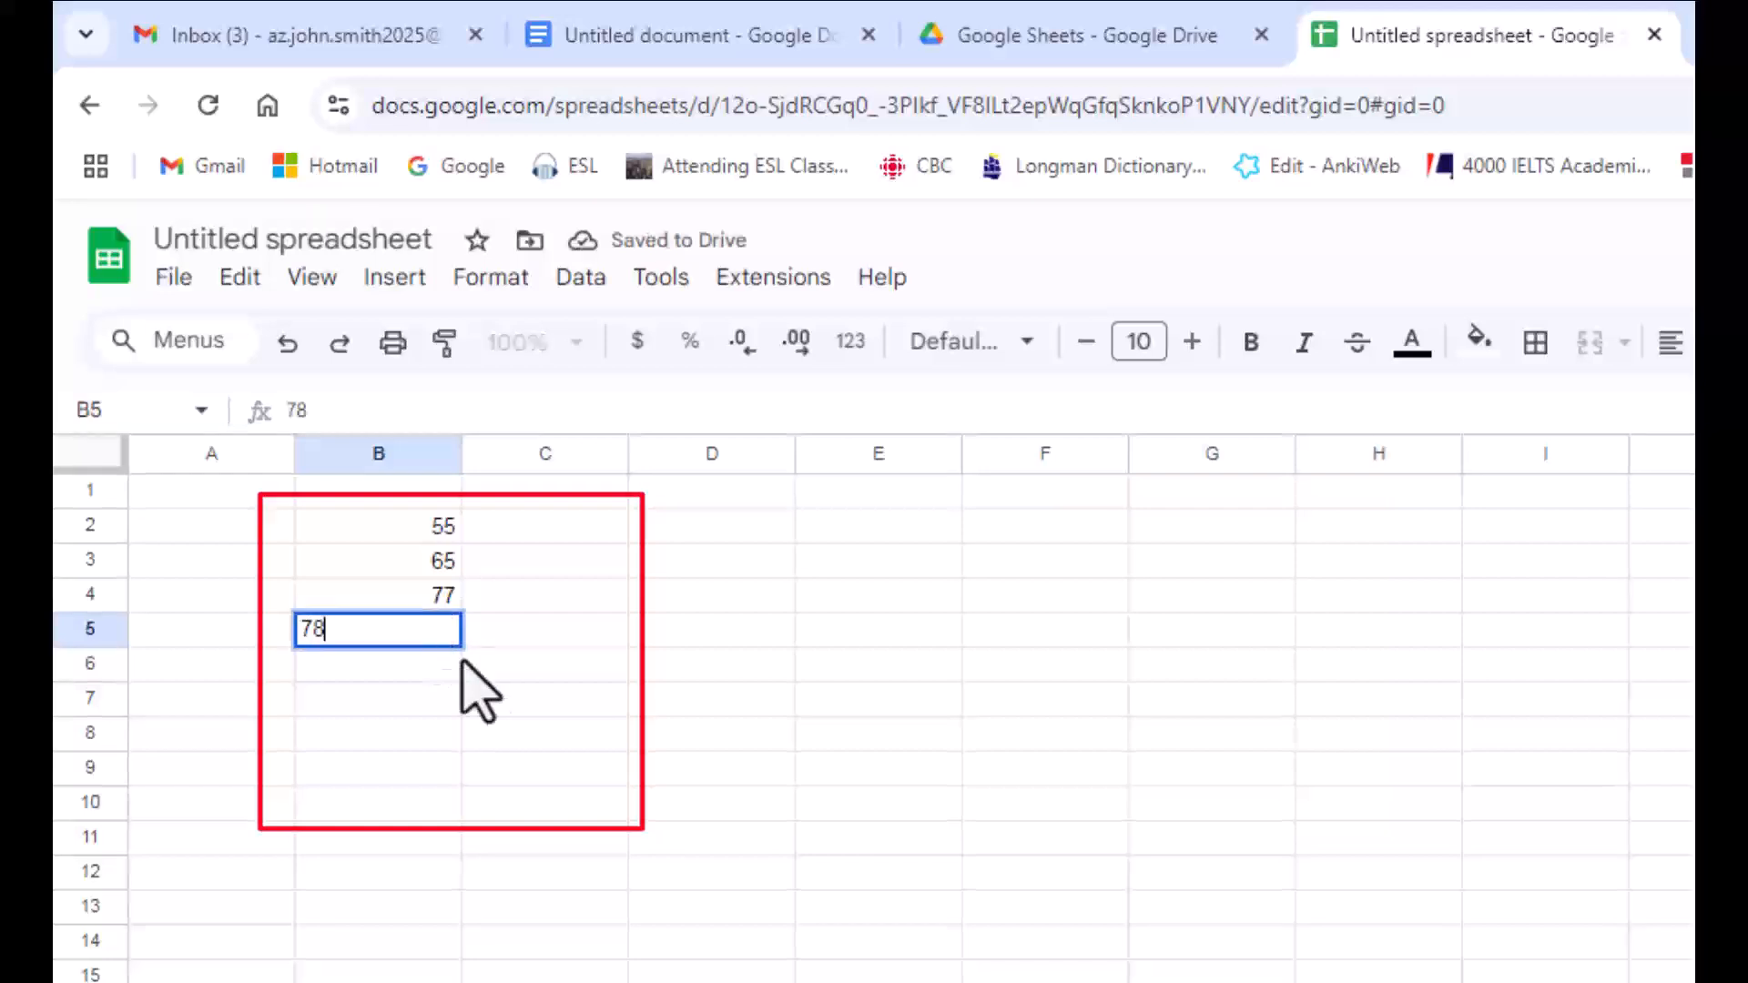
{"action": "key", "text": "Return"}
{"action": "type", "text": "12"}
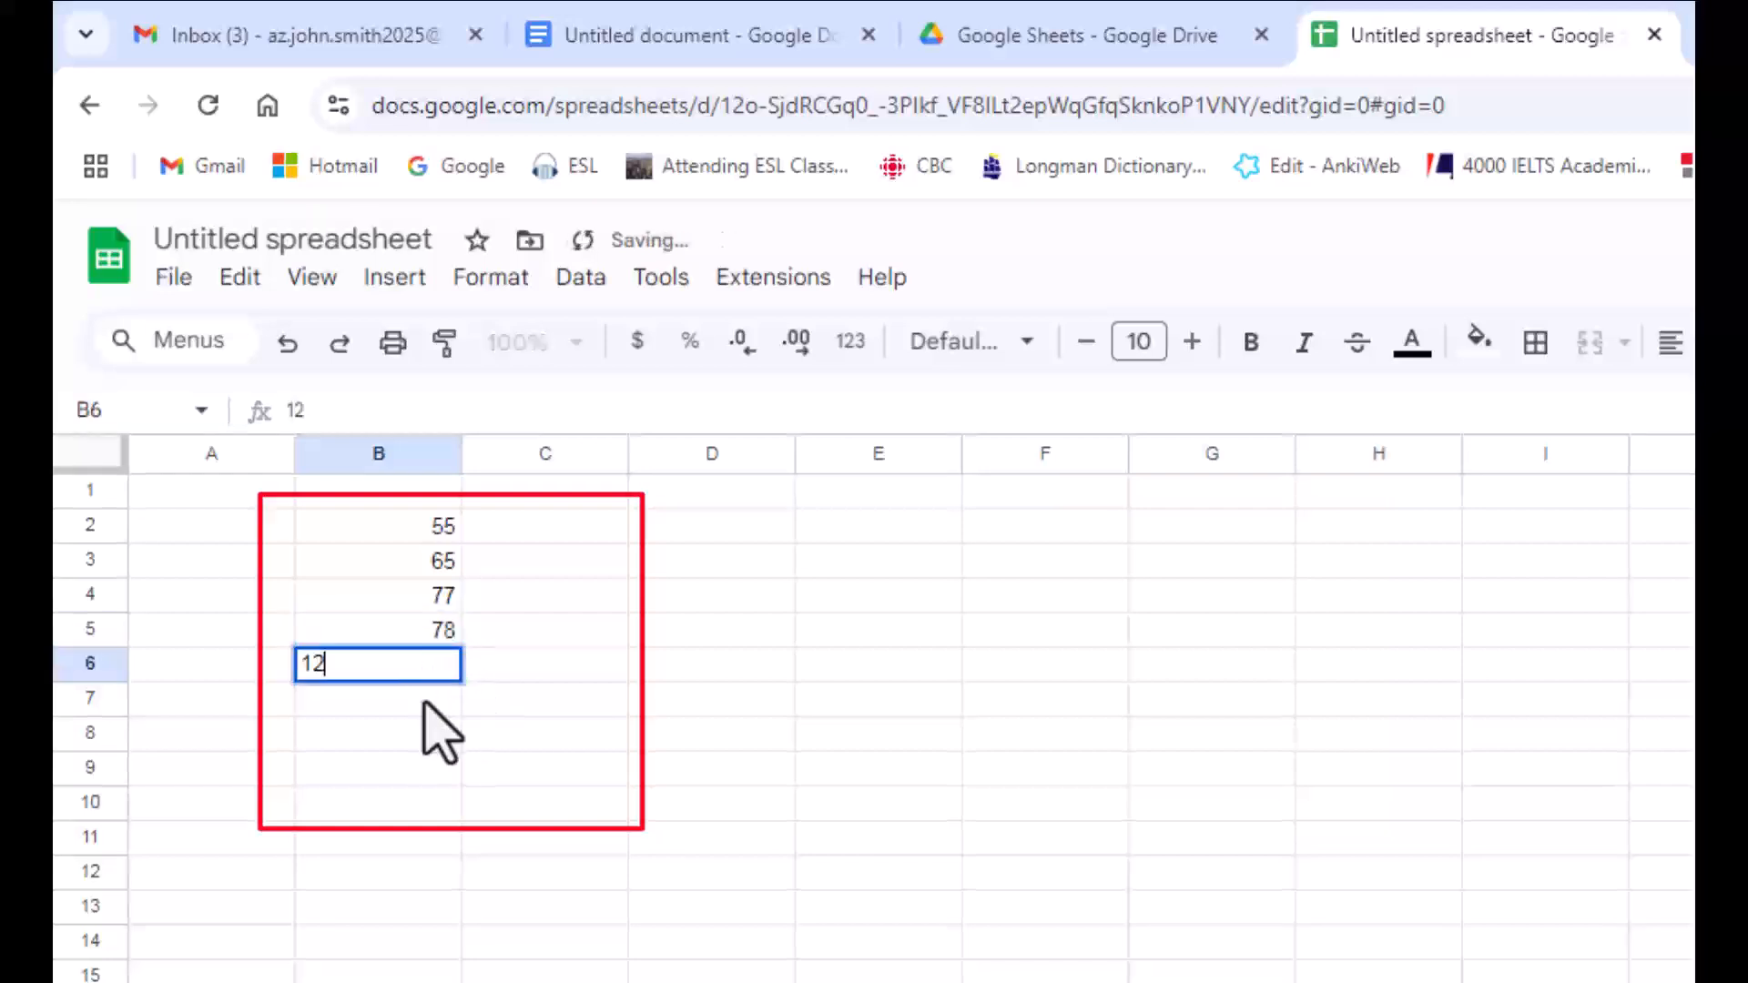
{"action": "key", "text": "Return"}
Add up the five numbers in cell B7 with the formula =SUM(B2:B6).
{"action": "left_click", "coordinate": [423, 532]}
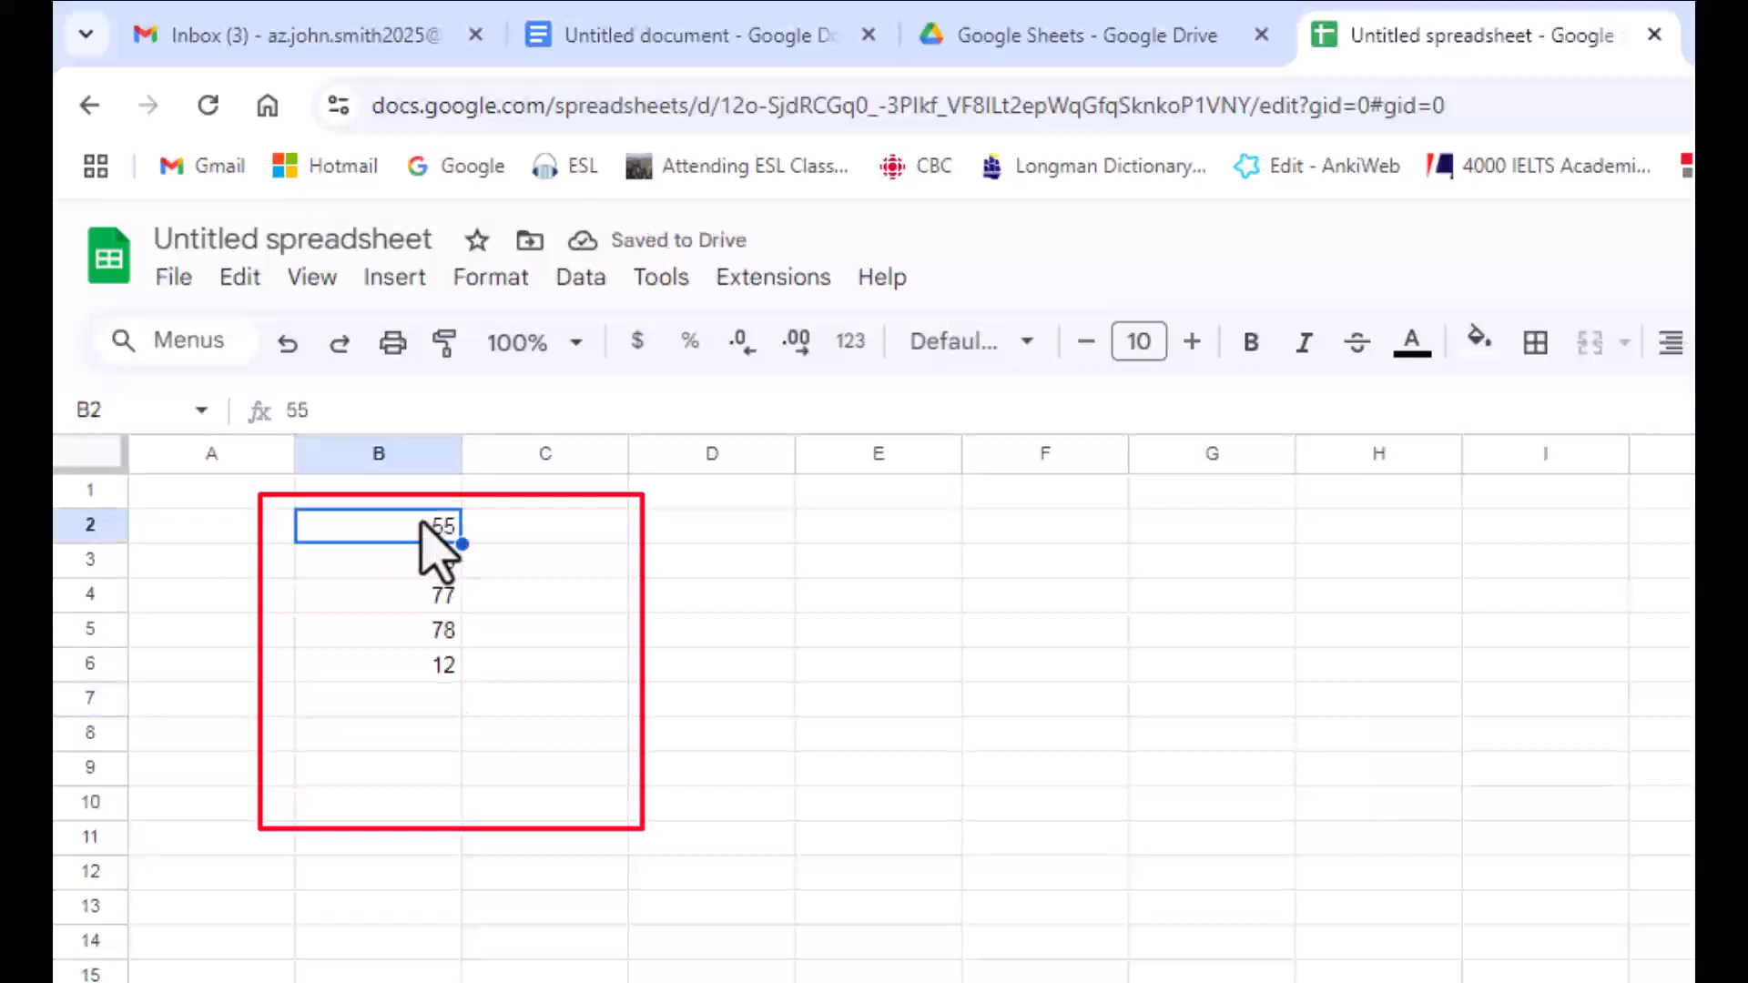
{"action": "left_click", "coordinate": [420, 569]}
{"action": "left_click", "coordinate": [433, 601]}
{"action": "left_click", "coordinate": [439, 633]}
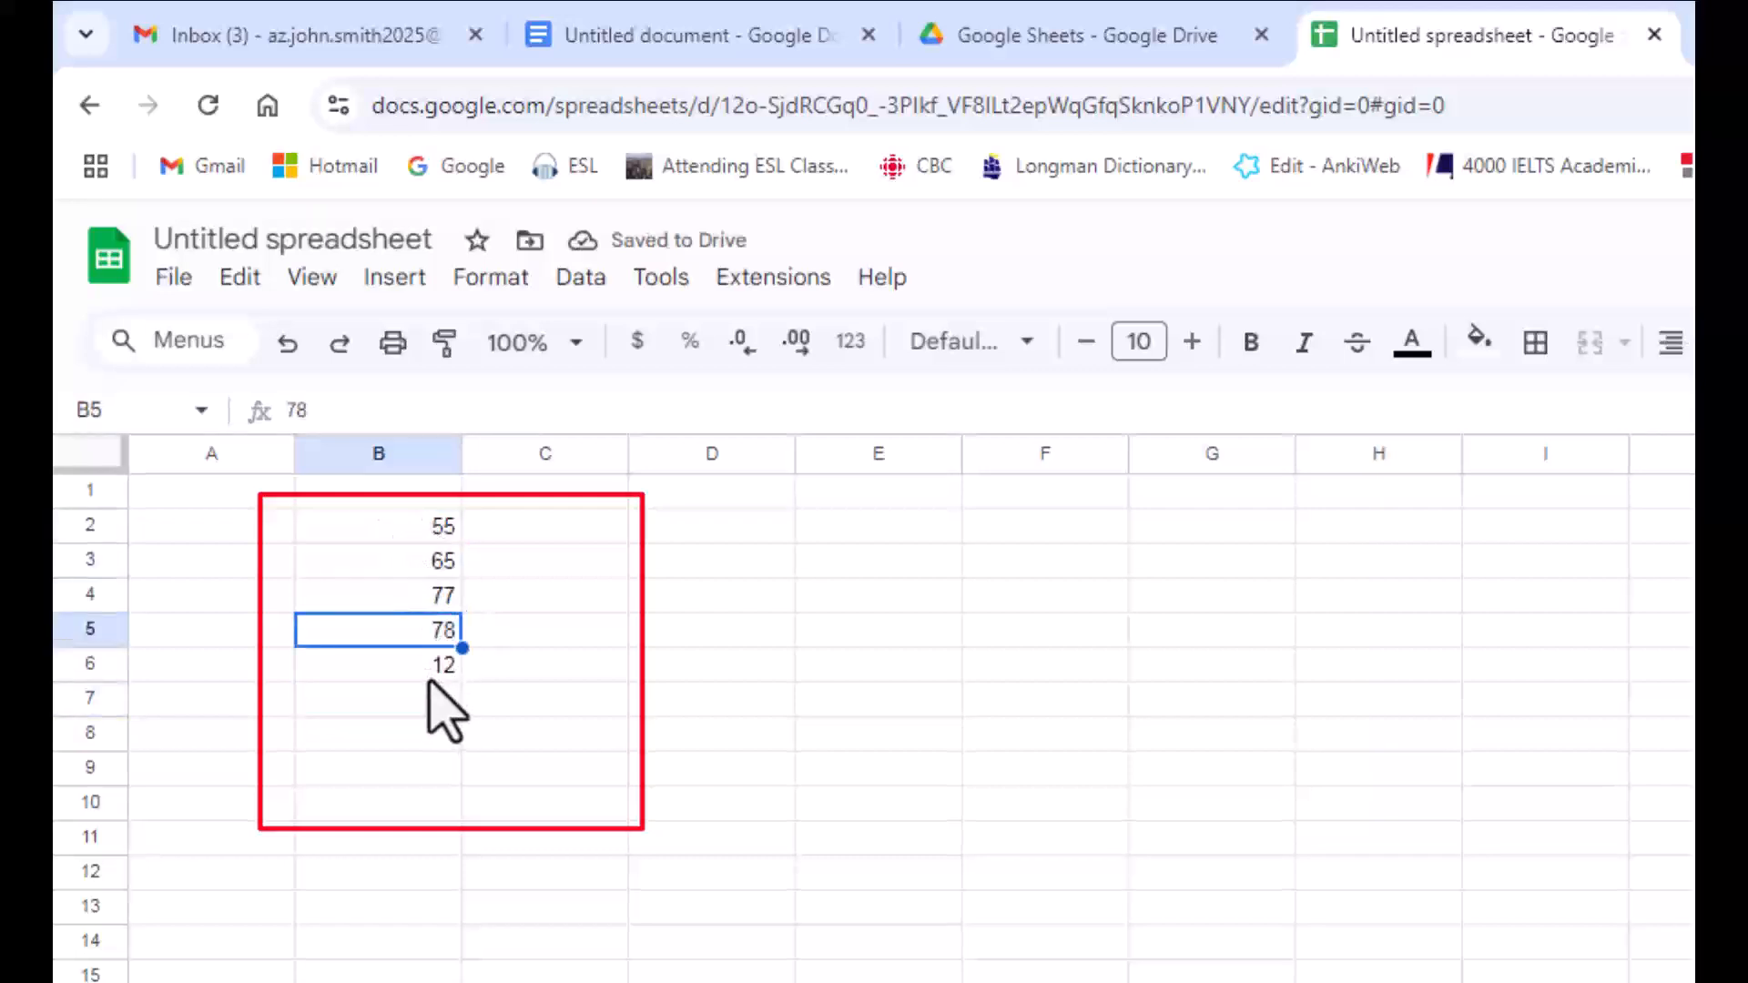
{"action": "left_click", "coordinate": [414, 664]}
{"action": "left_click", "coordinate": [441, 705]}
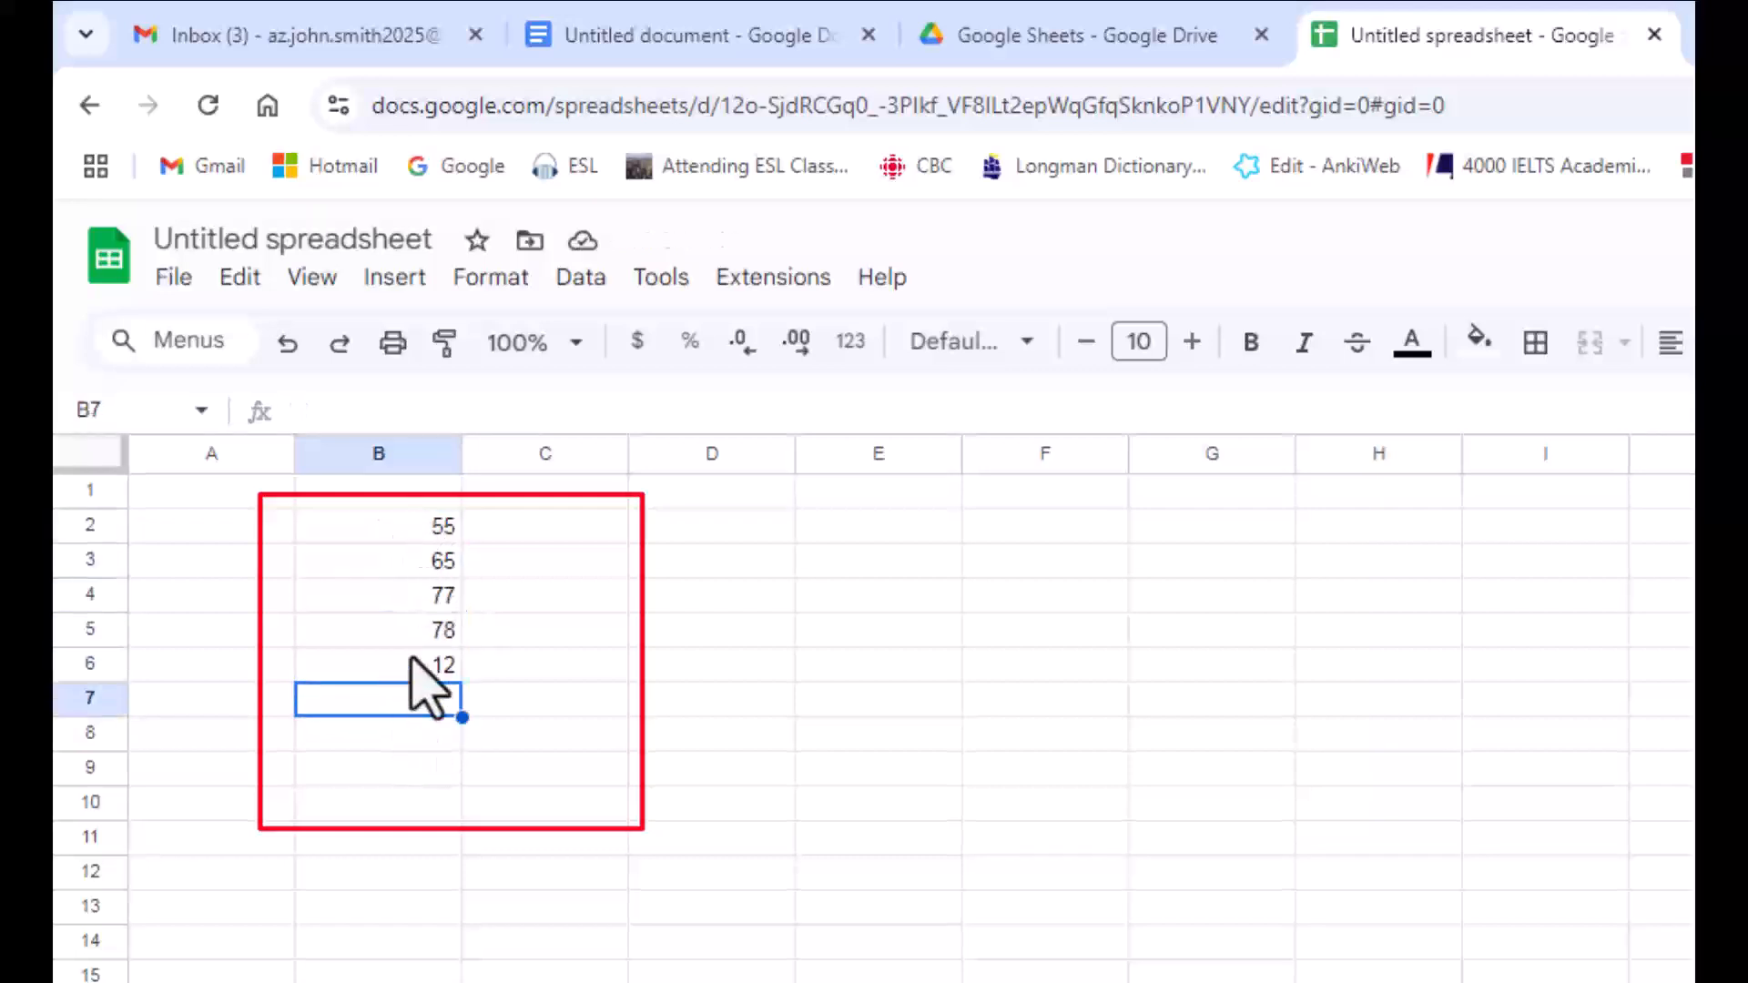
{"action": "type", "text": "="}
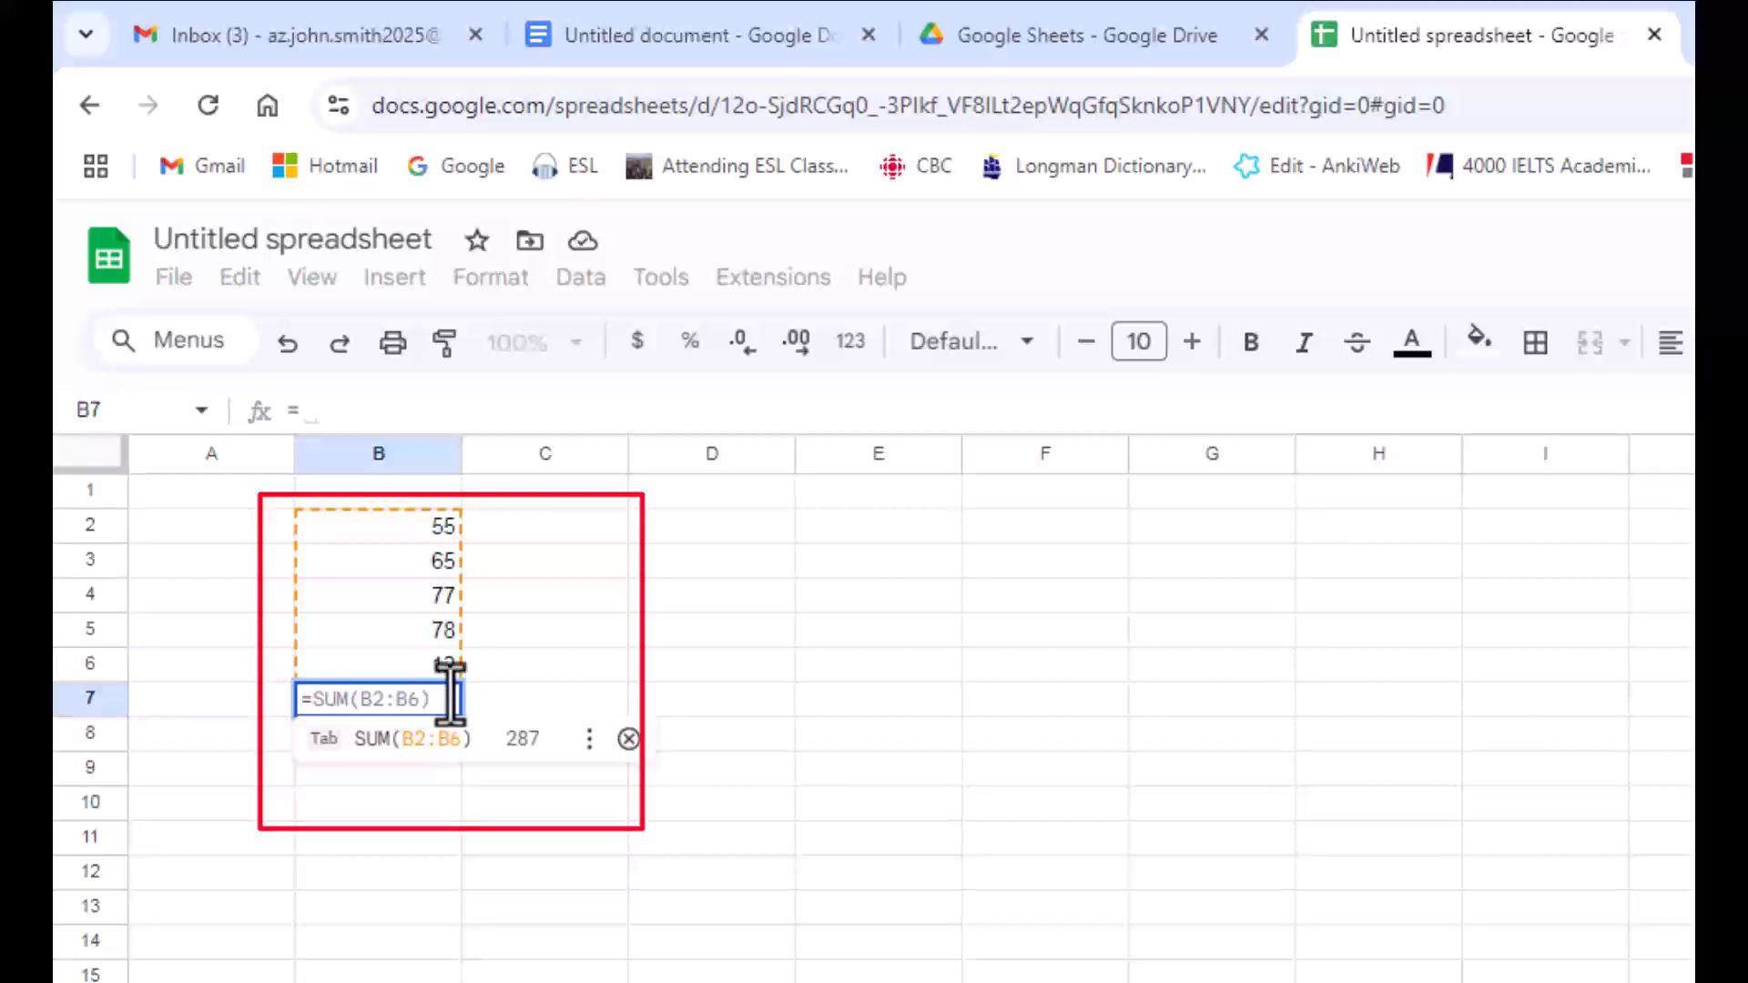
{"action": "key", "text": "Tab"}
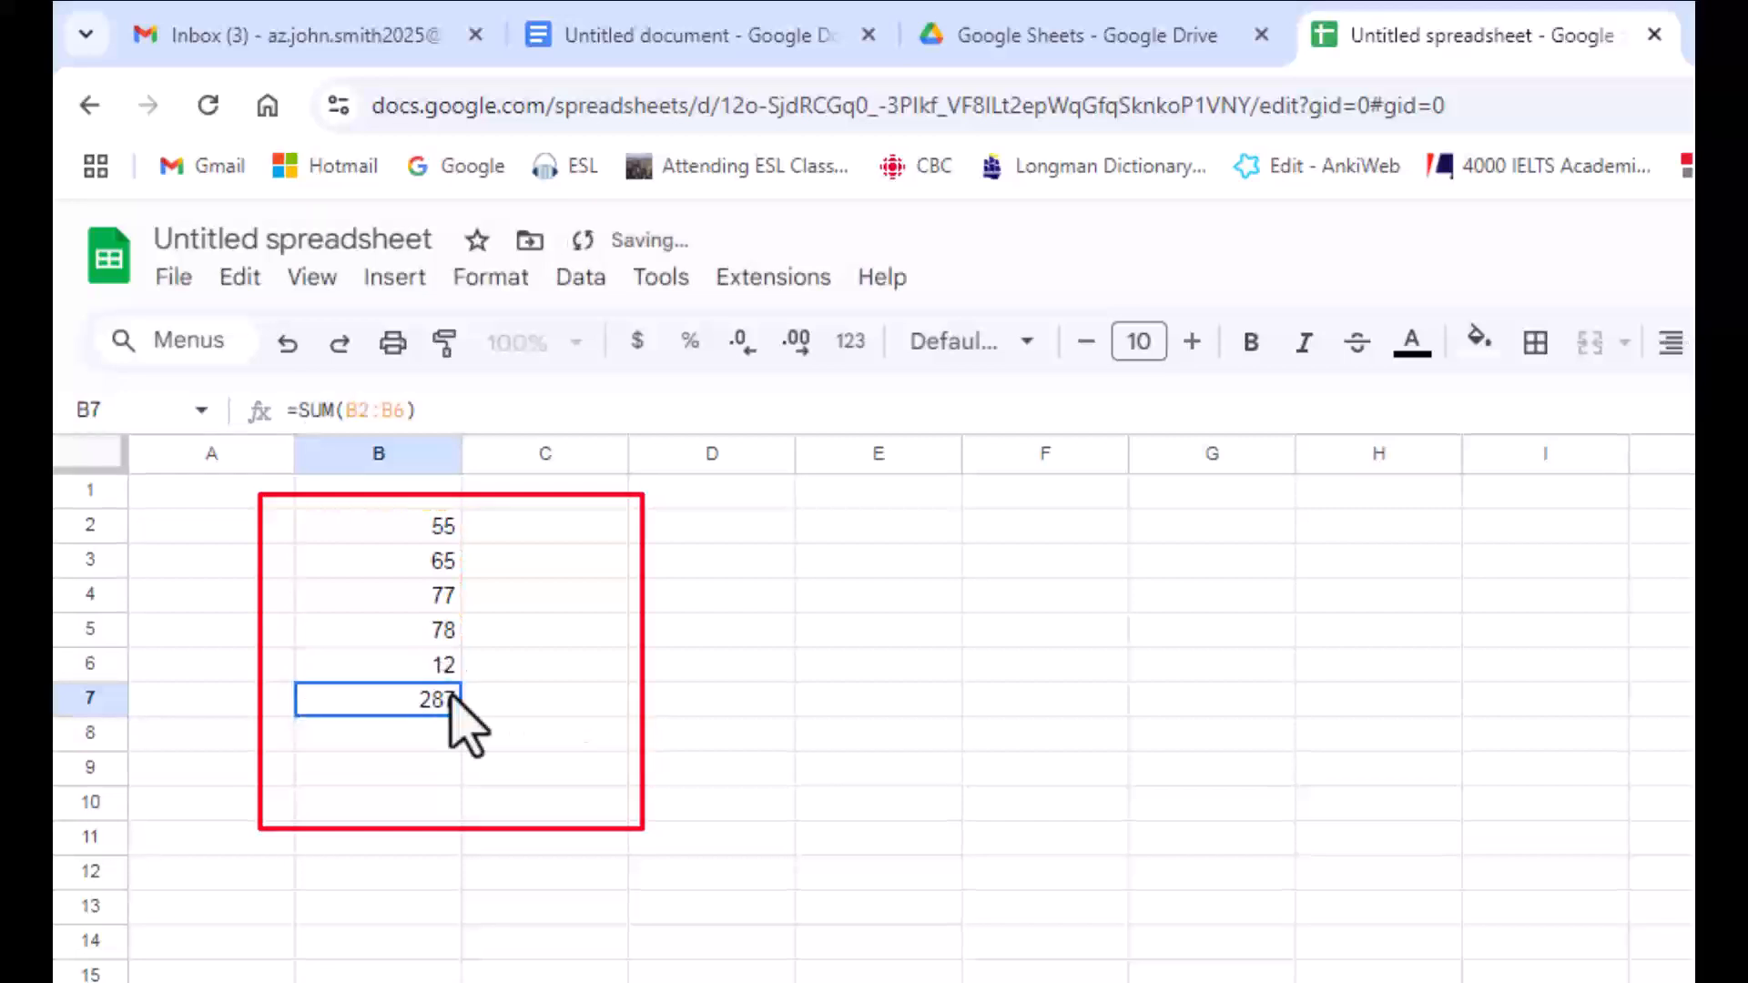
Calculate the average of the five numbers in cell B8 with the formula =AVERAGE(B2:B6).
{"action": "left_click", "coordinate": [435, 729]}
{"action": "left_click_drag", "start_coordinate": [437, 526], "coordinate": [435, 665]}
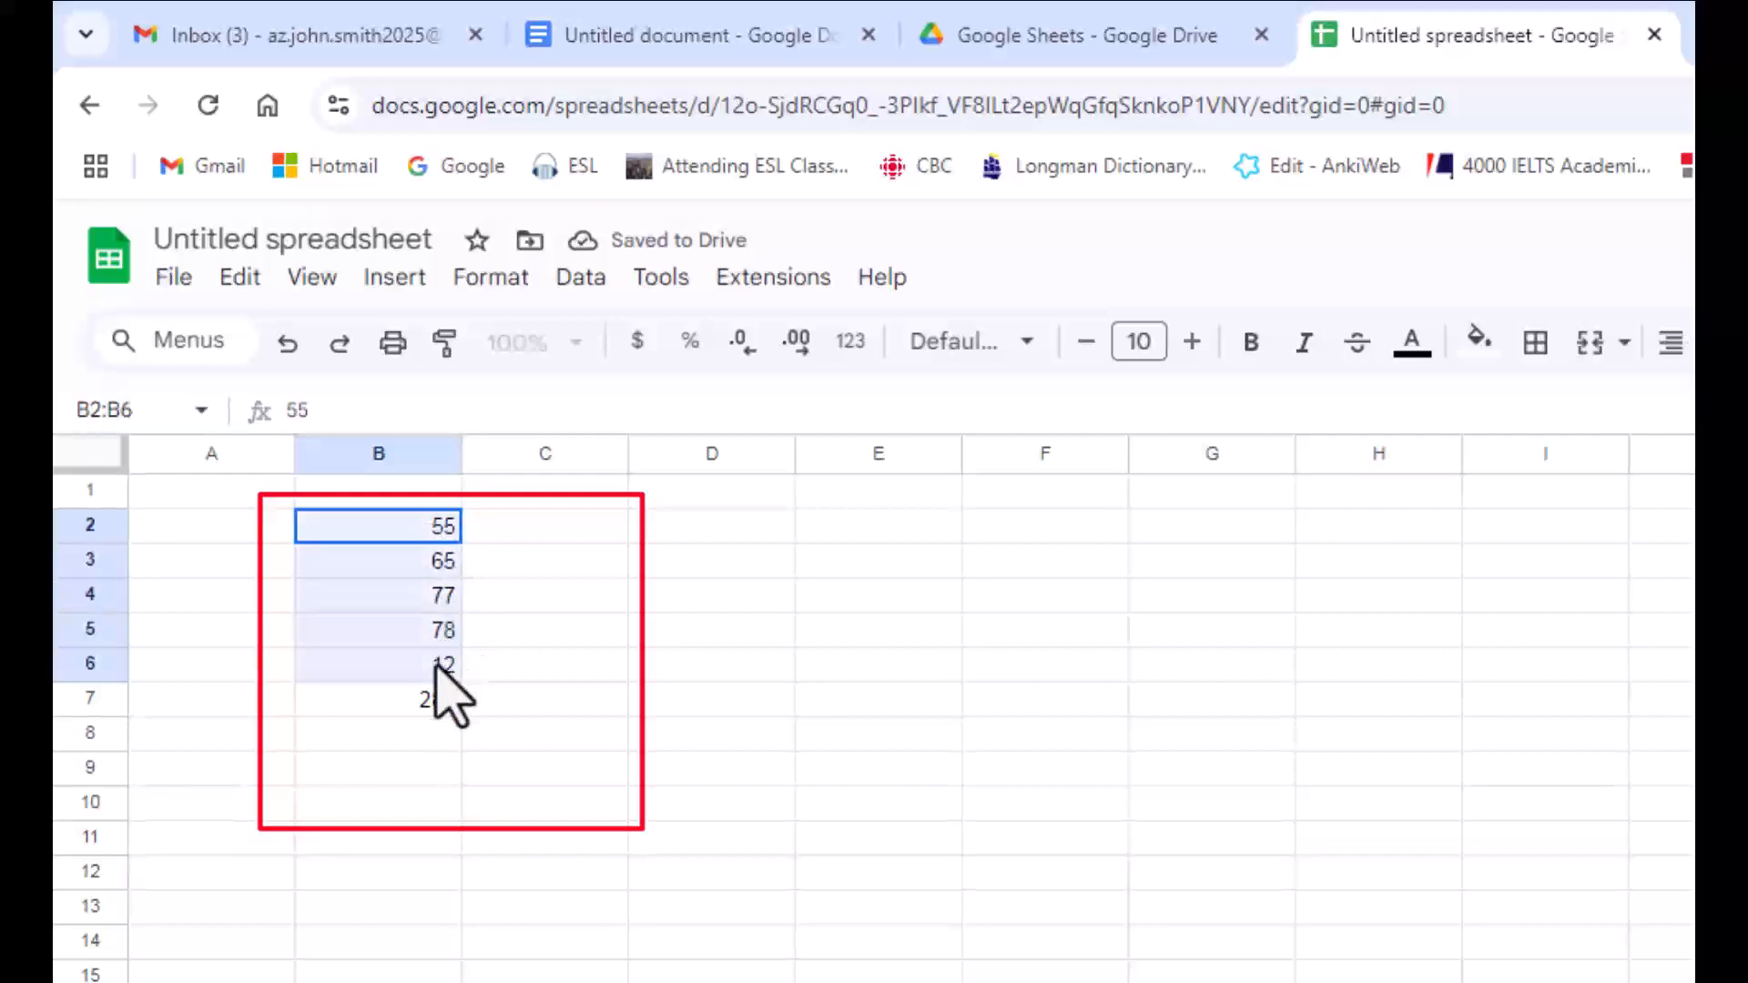
{"action": "left_click", "coordinate": [414, 736]}
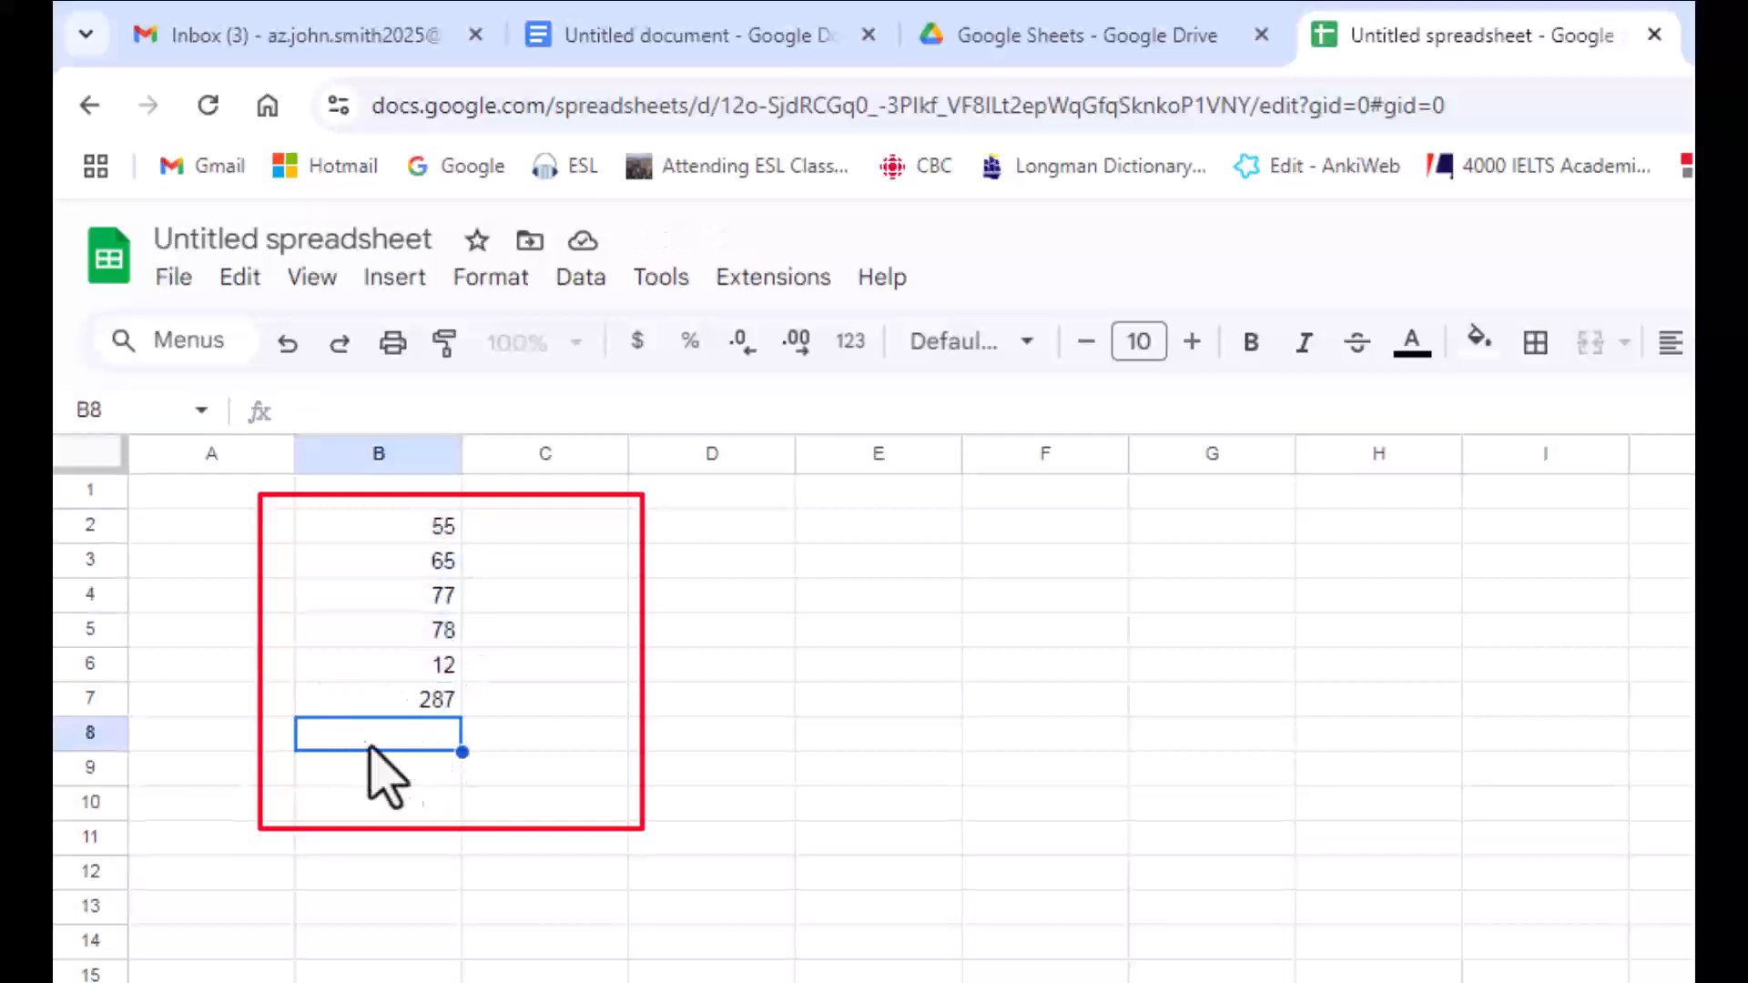
{"action": "type", "text": "=av"}
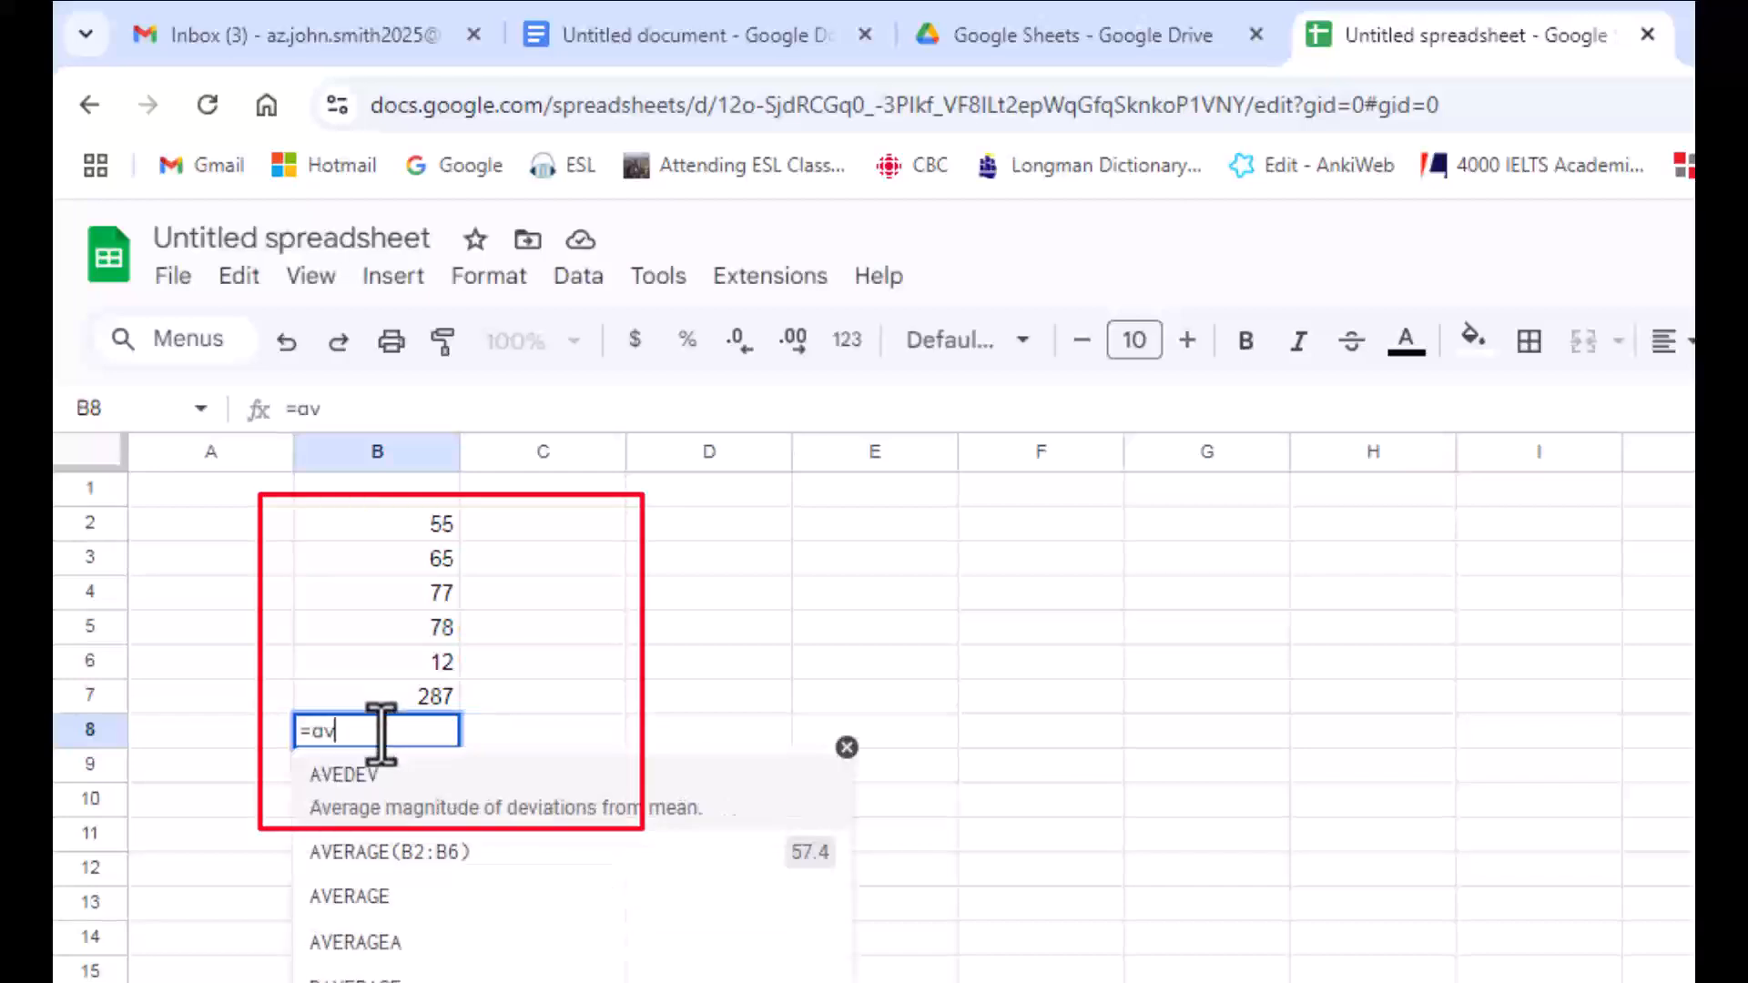
{"action": "type", "text": "er"}
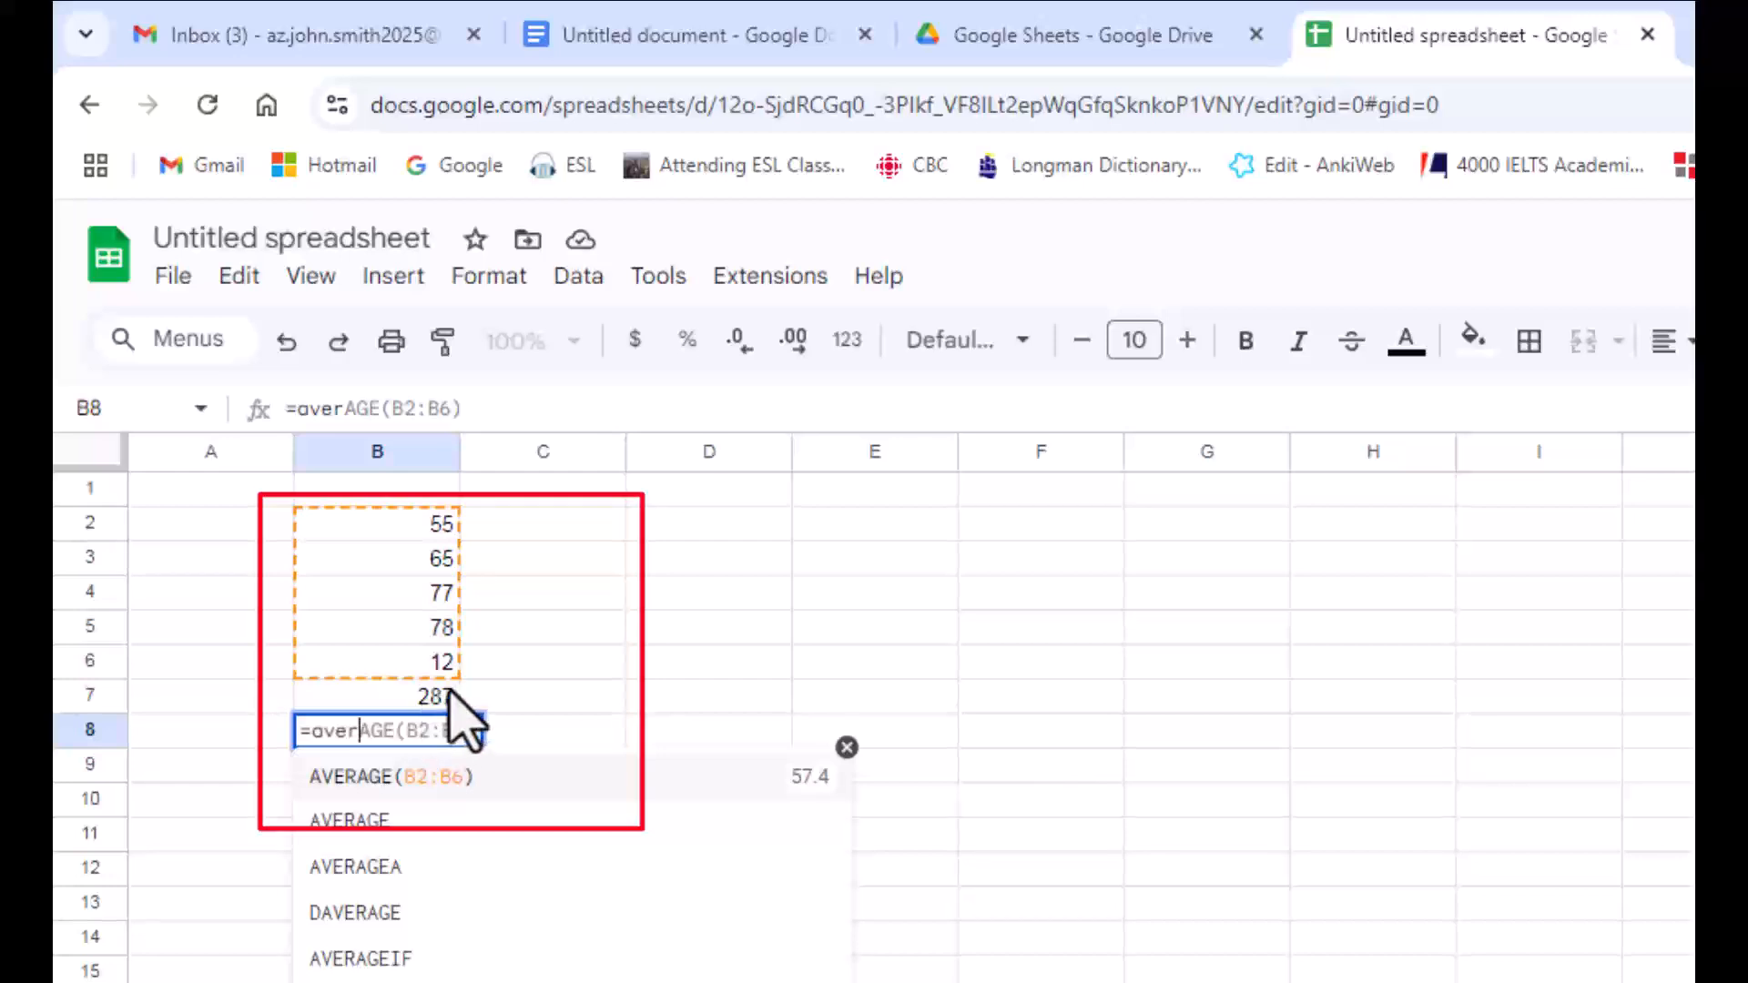
{"action": "left_click", "coordinate": [400, 777]}
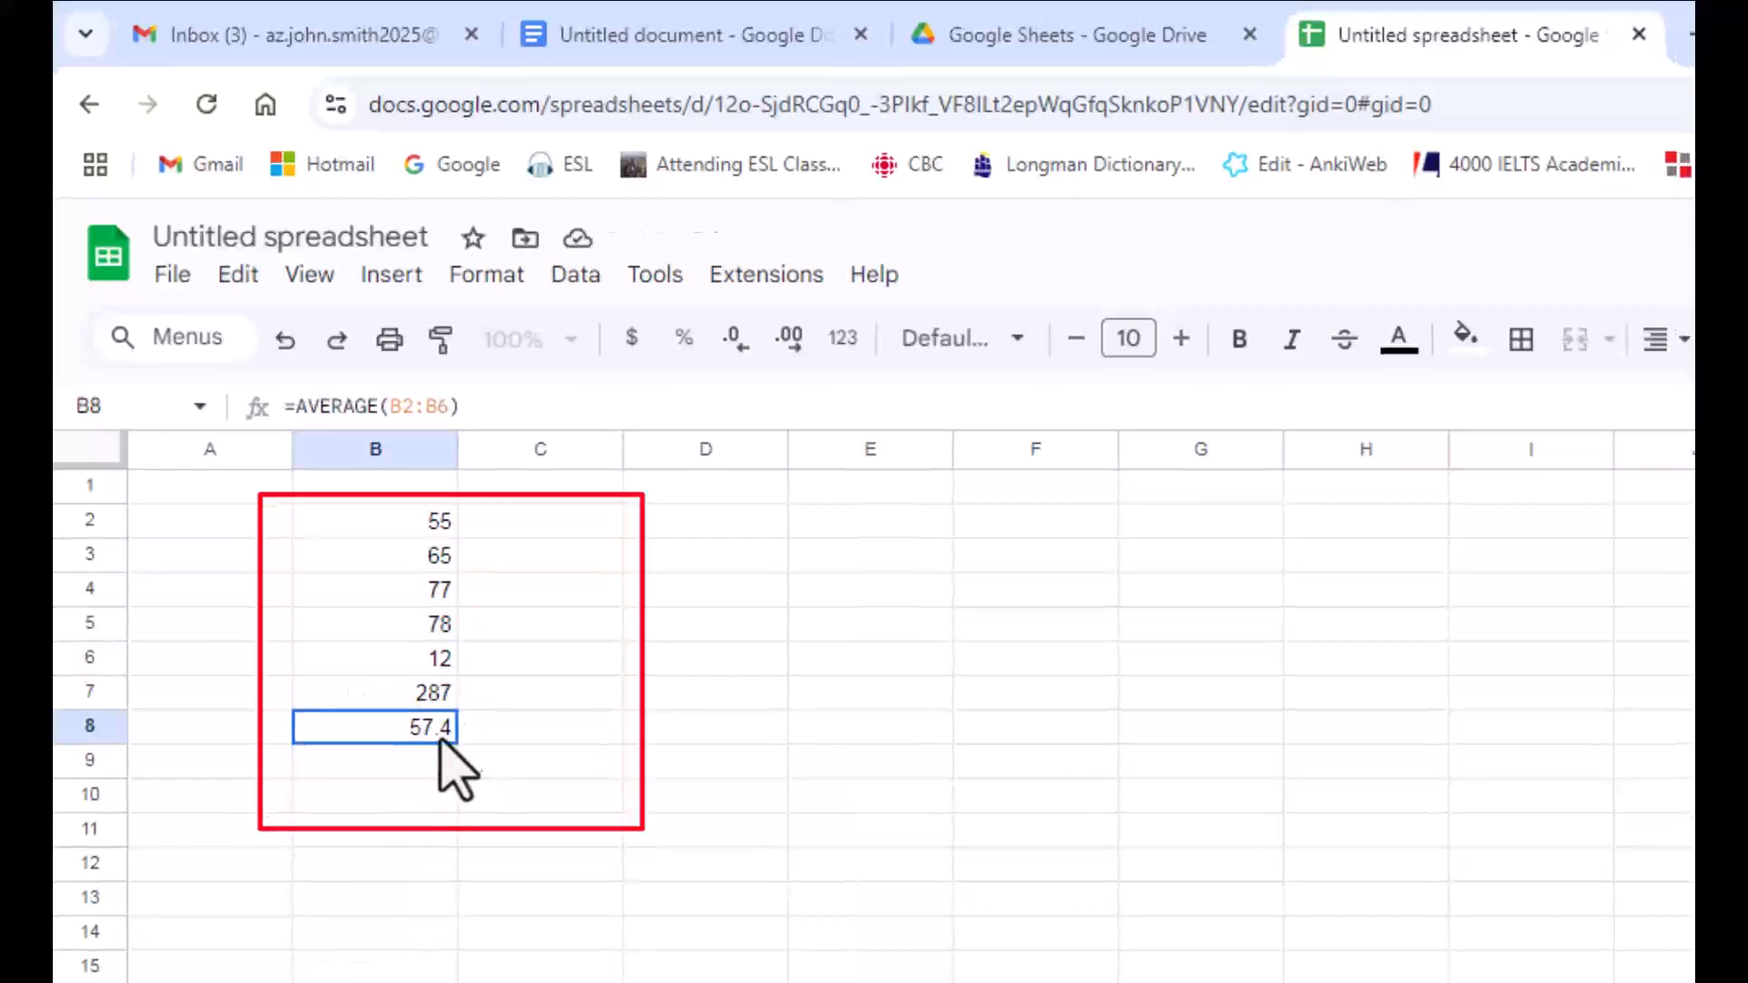
{"action": "left_click", "coordinate": [417, 767]}
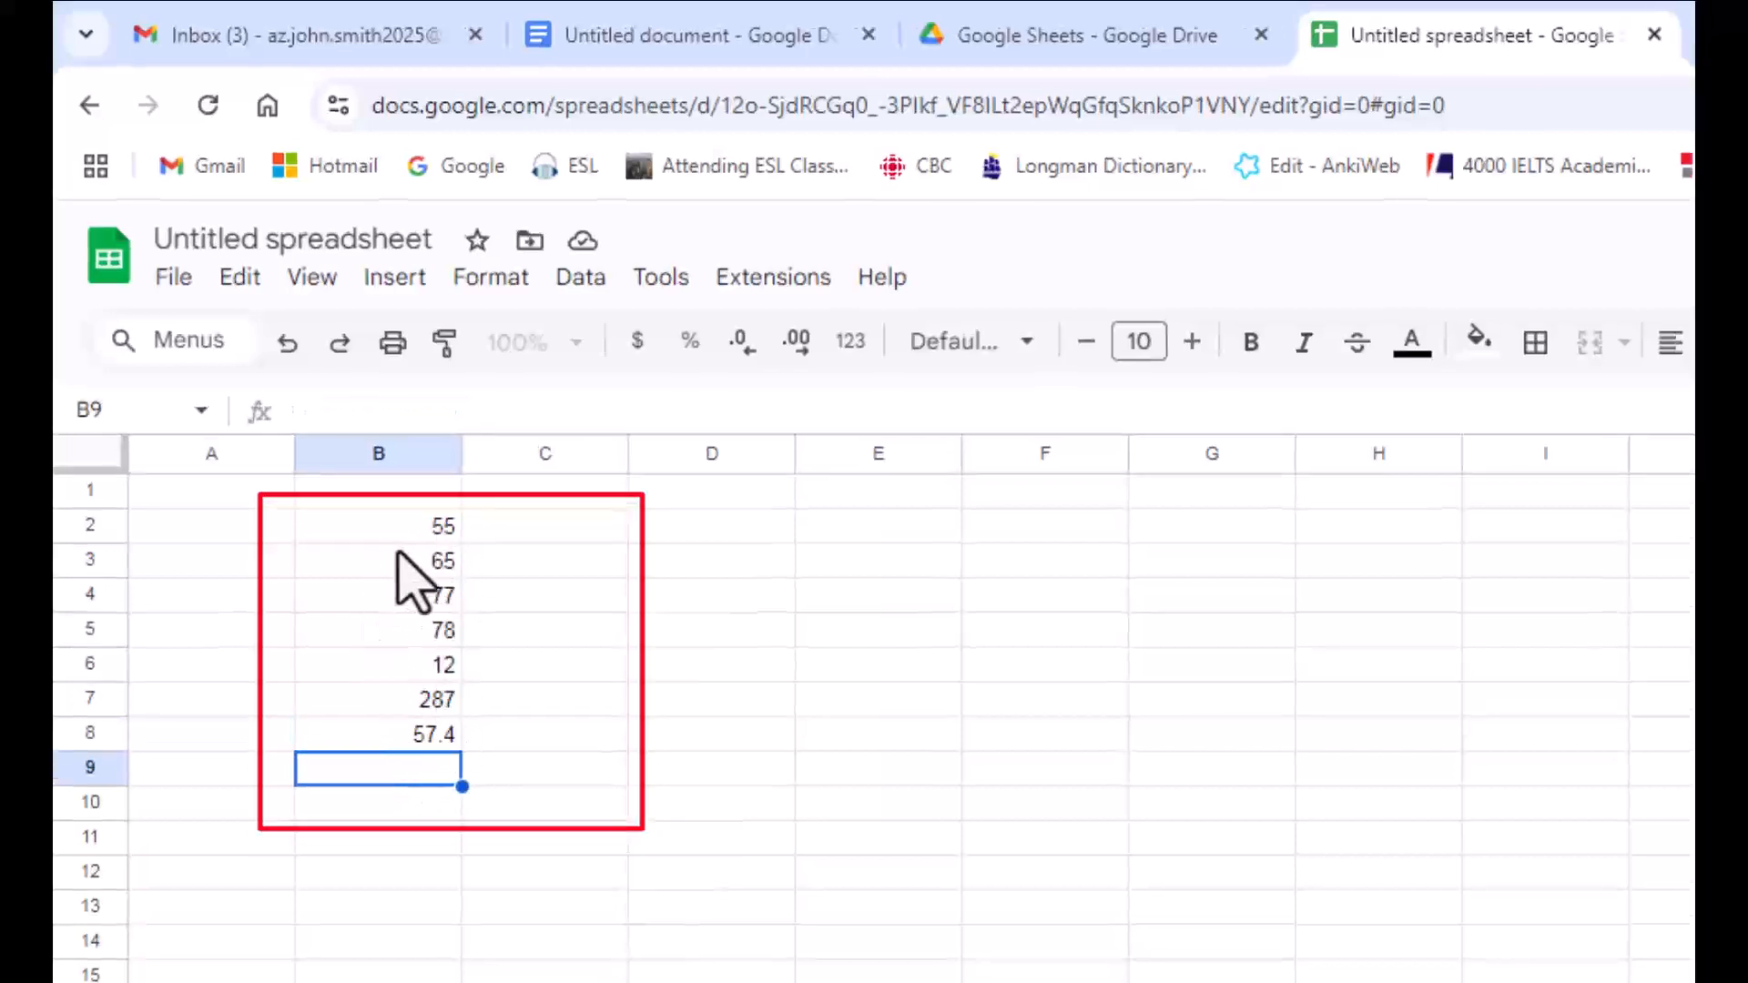
Label the five numbers by entering milk, sugar, gas, fruit and bread in cells C2 to C6.
{"action": "left_click", "coordinate": [575, 536]}
{"action": "type", "text": "milk"}
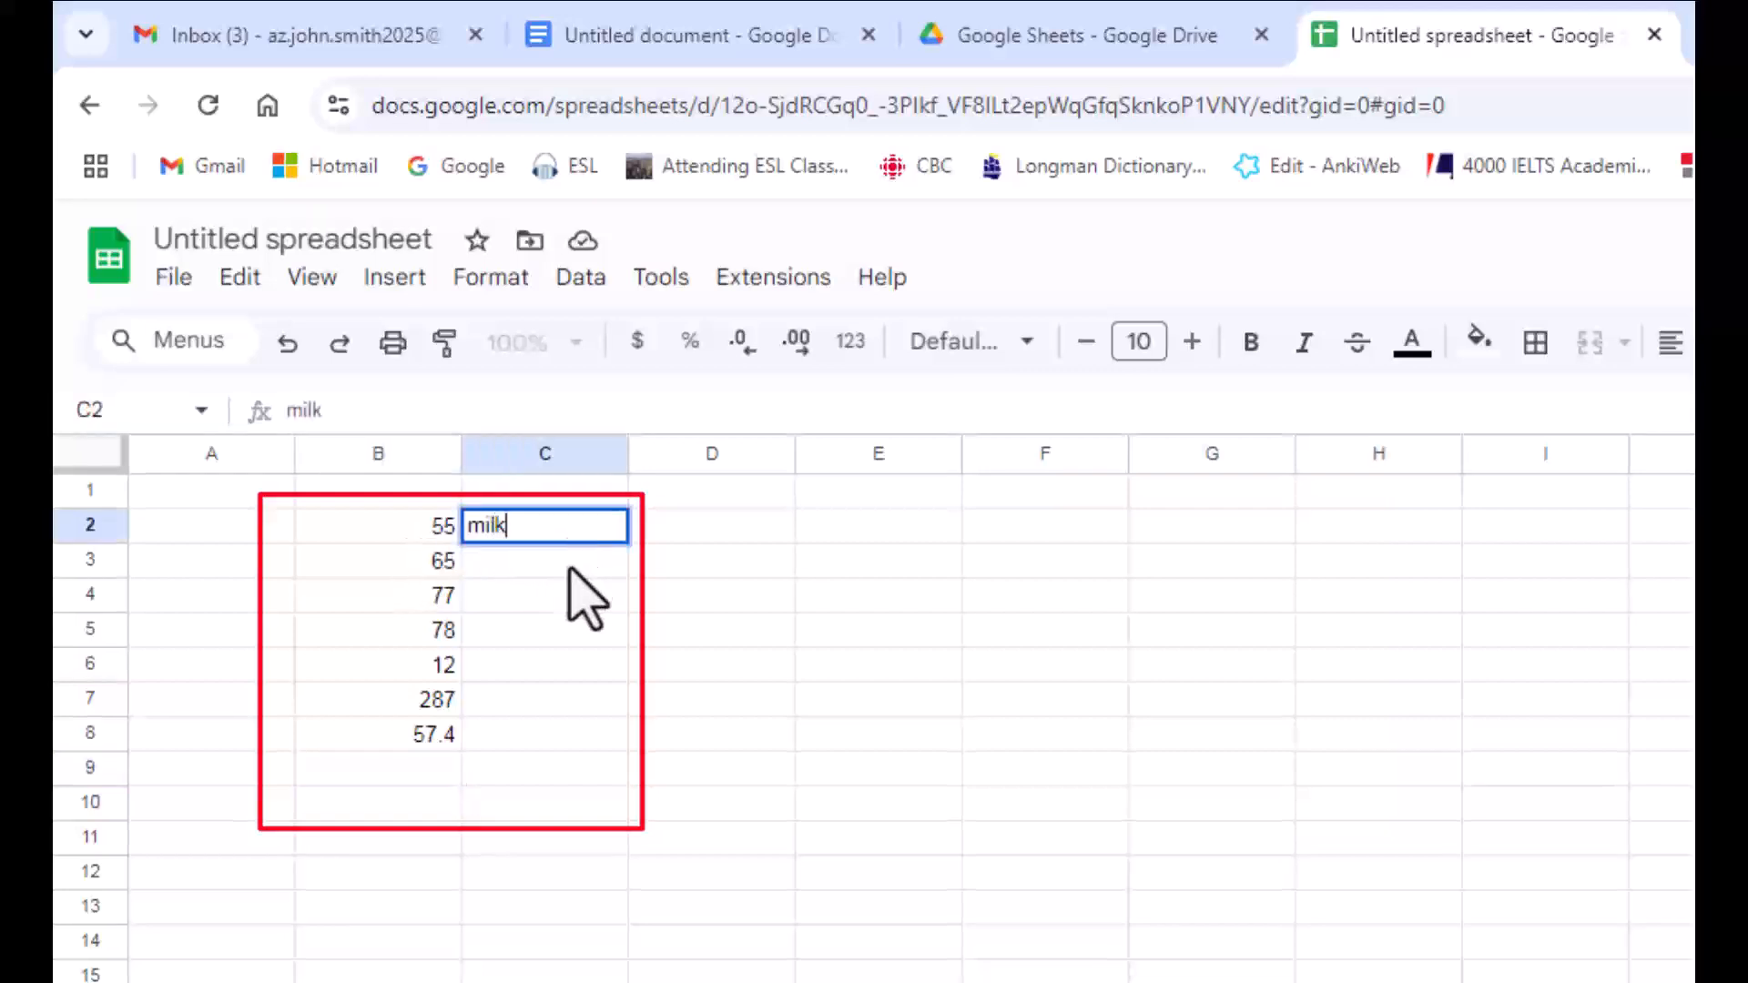
{"action": "key", "text": "Return"}
{"action": "type", "text": "sugar"}
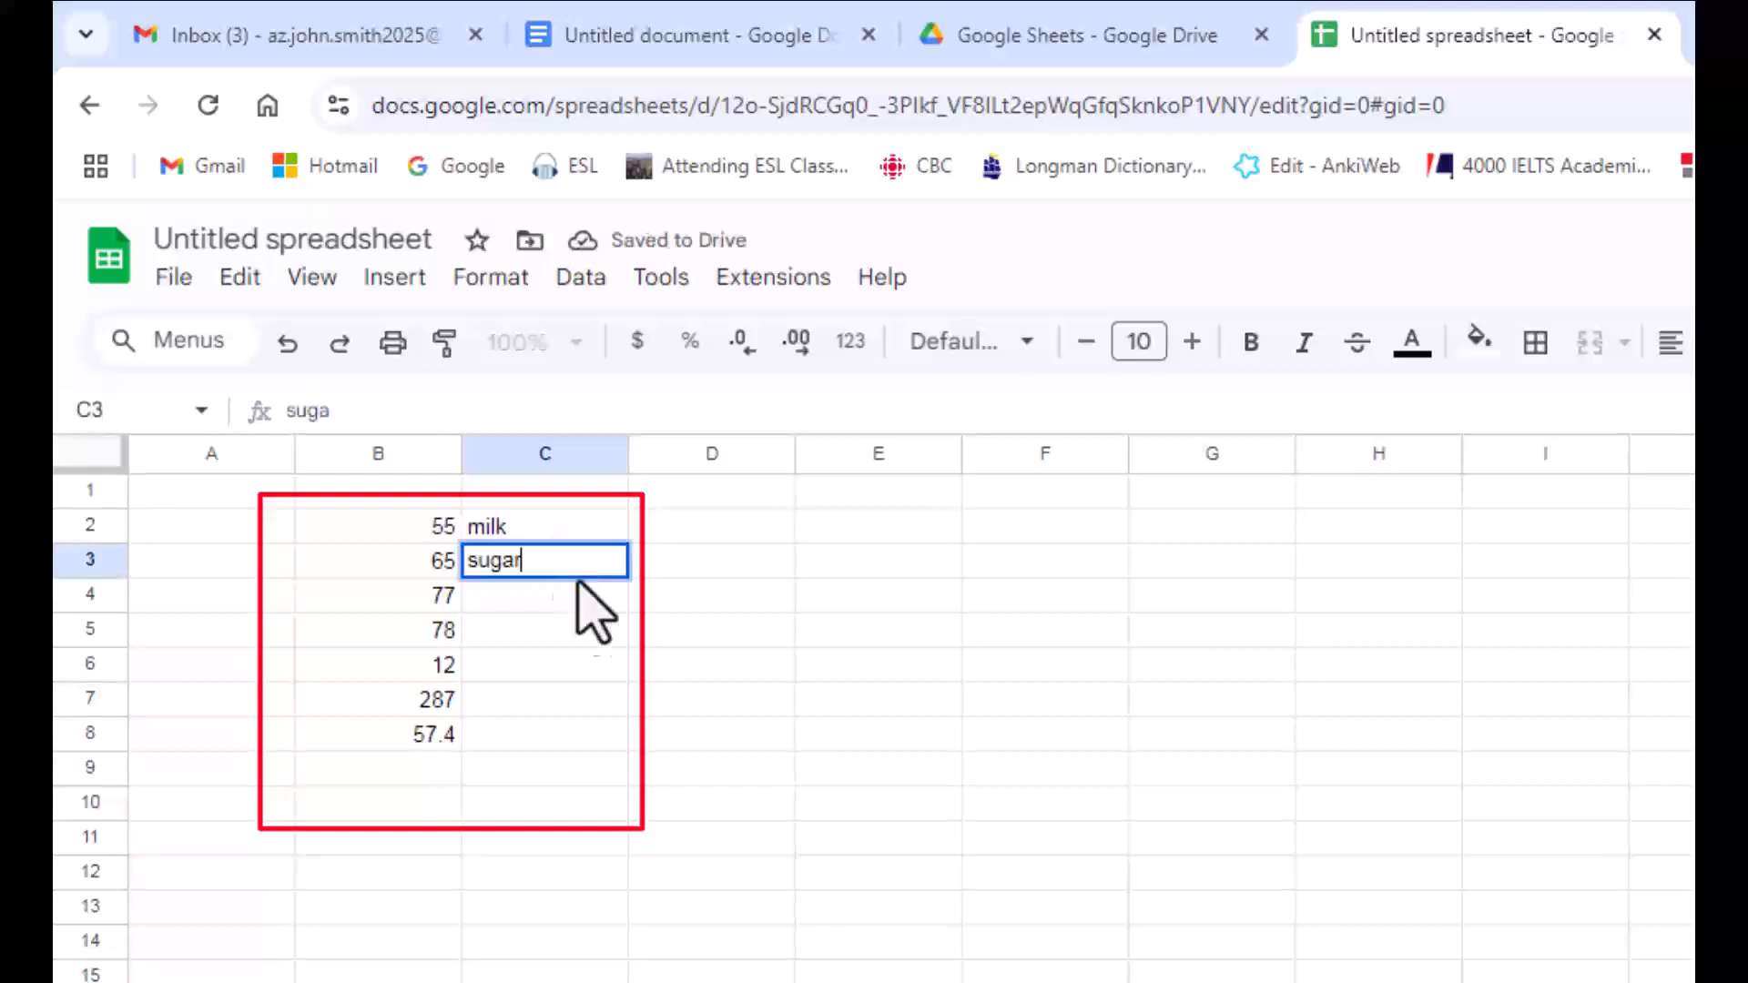
{"action": "key", "text": "Return"}
{"action": "type", "text": "gas"}
{"action": "key", "text": "Return"}
{"action": "type", "text": "fruit"}
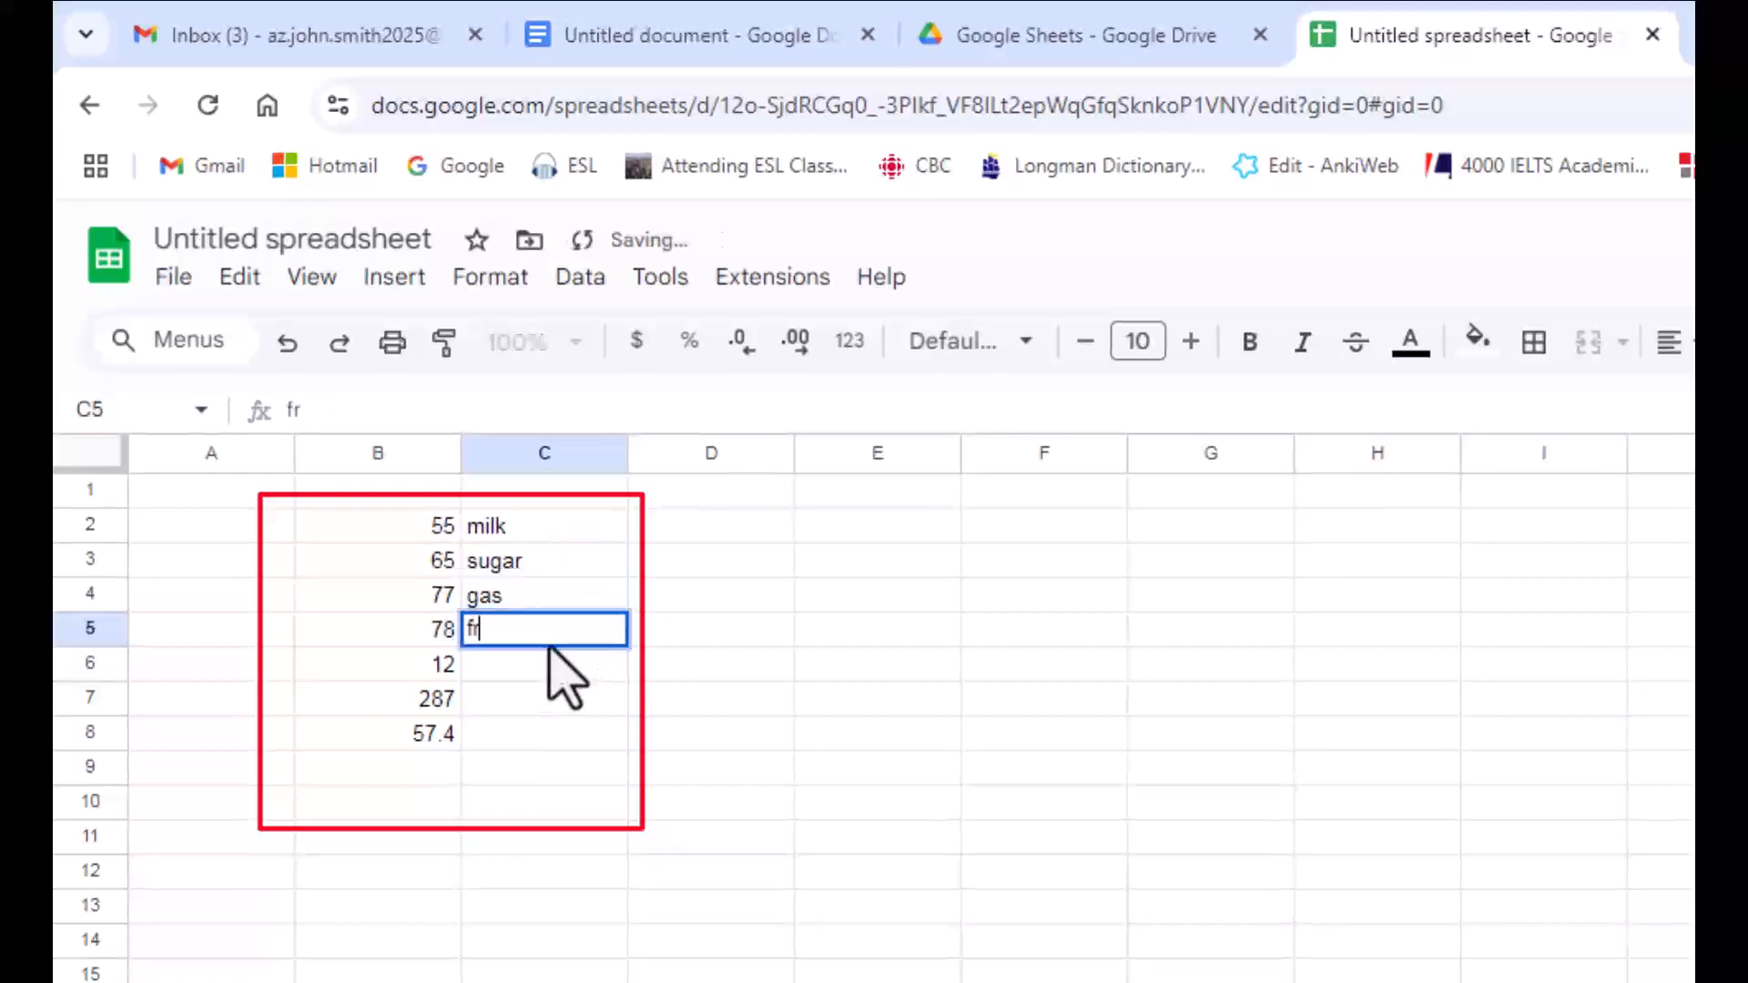
{"action": "key", "text": "Return"}
{"action": "type", "text": "bread"}
{"action": "key", "text": "Return"}
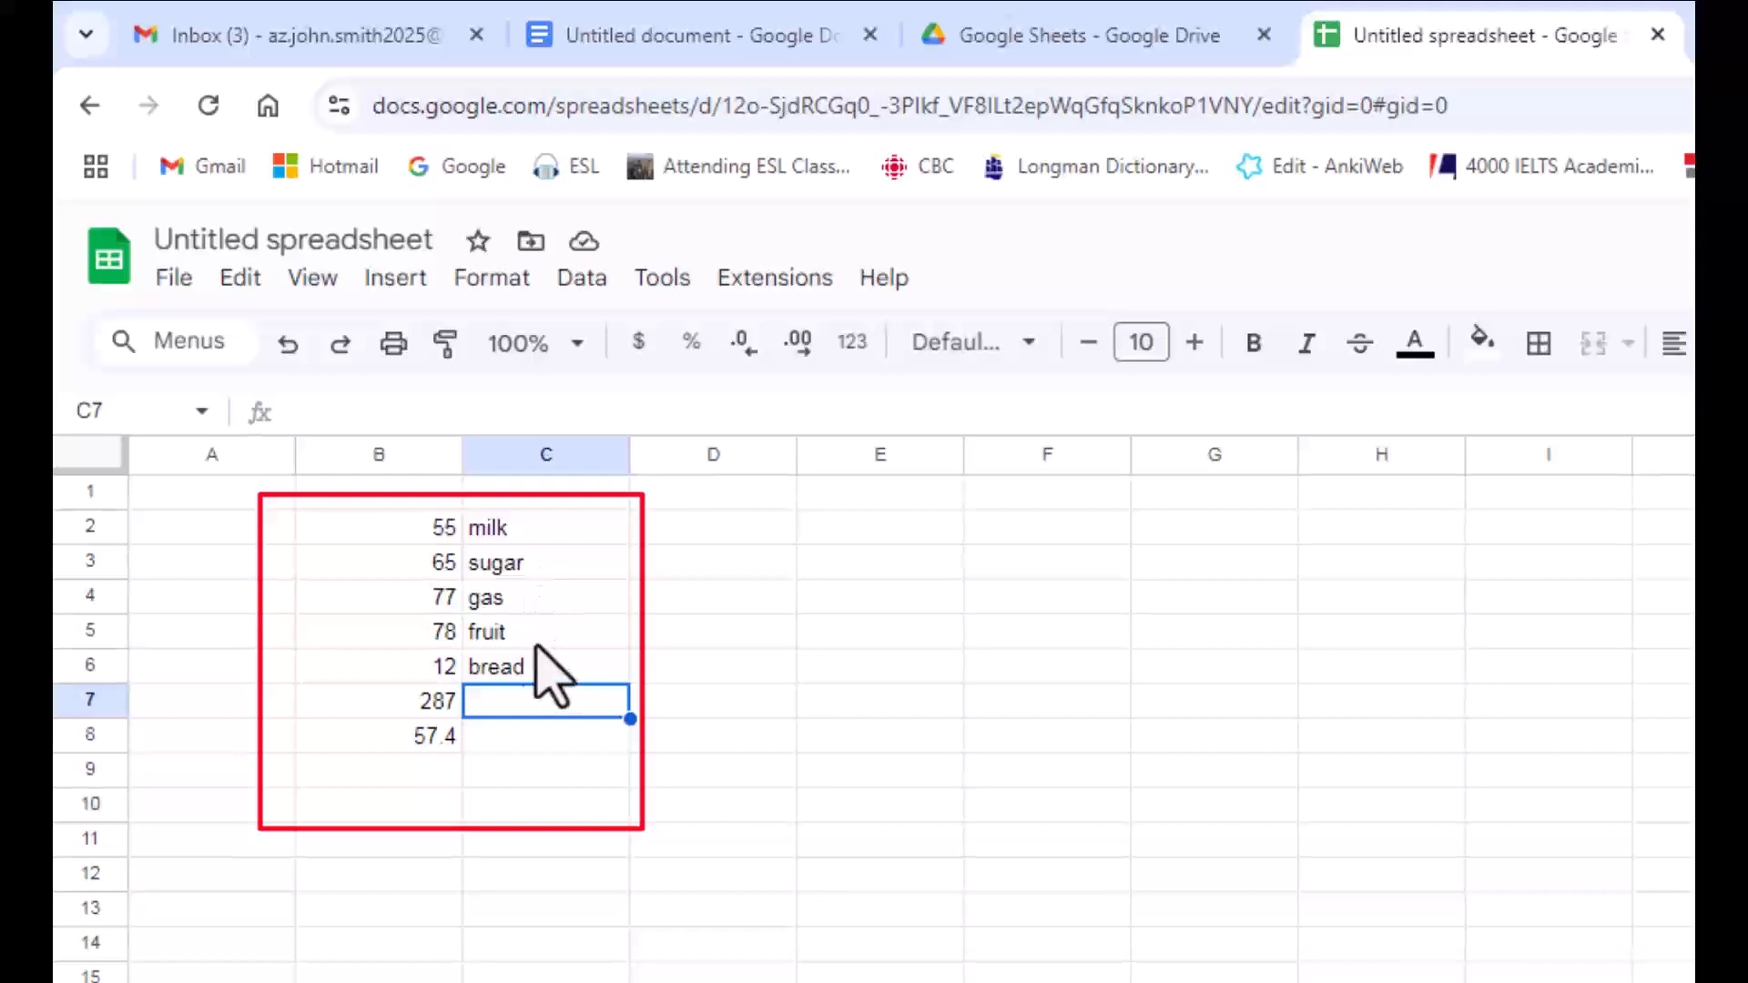
Insert a column chart of the numbers and item names in B2:C6 and close the chart settings.
{"action": "left_click_drag", "start_coordinate": [496, 528], "coordinate": [539, 656]}
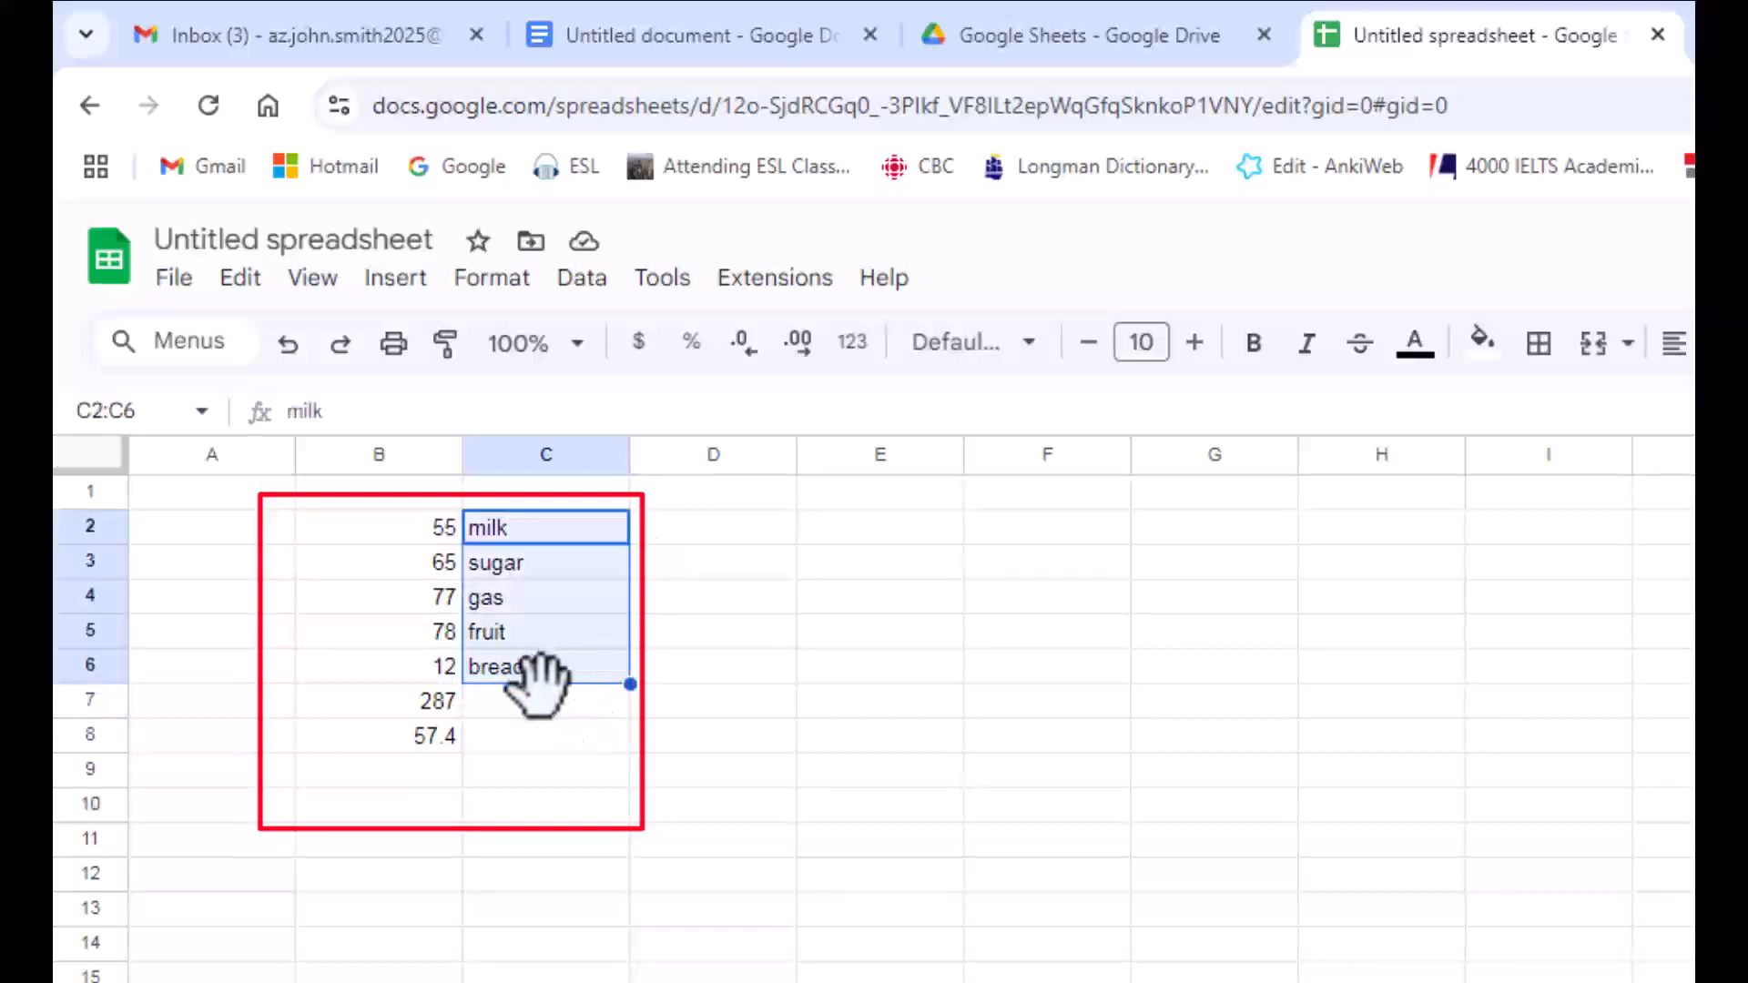
{"action": "left_click", "coordinate": [551, 706]}
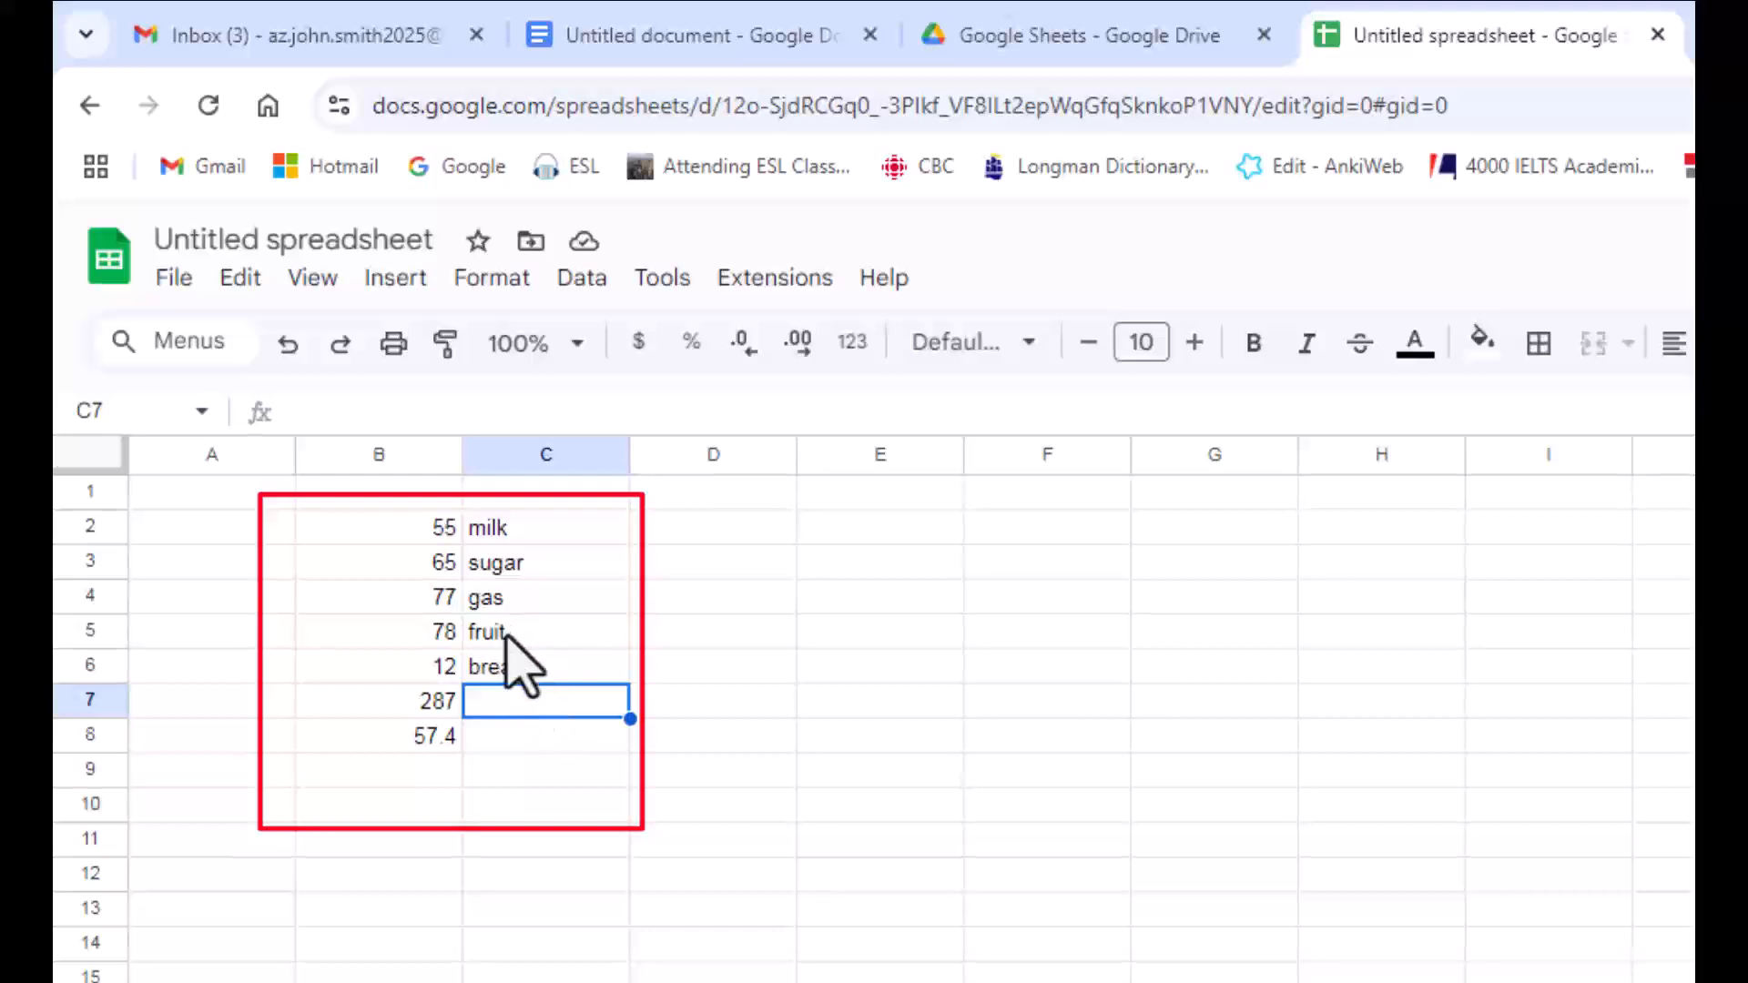
{"action": "left_click", "coordinate": [430, 538]}
{"action": "left_click_drag", "start_coordinate": [430, 537], "coordinate": [554, 678]}
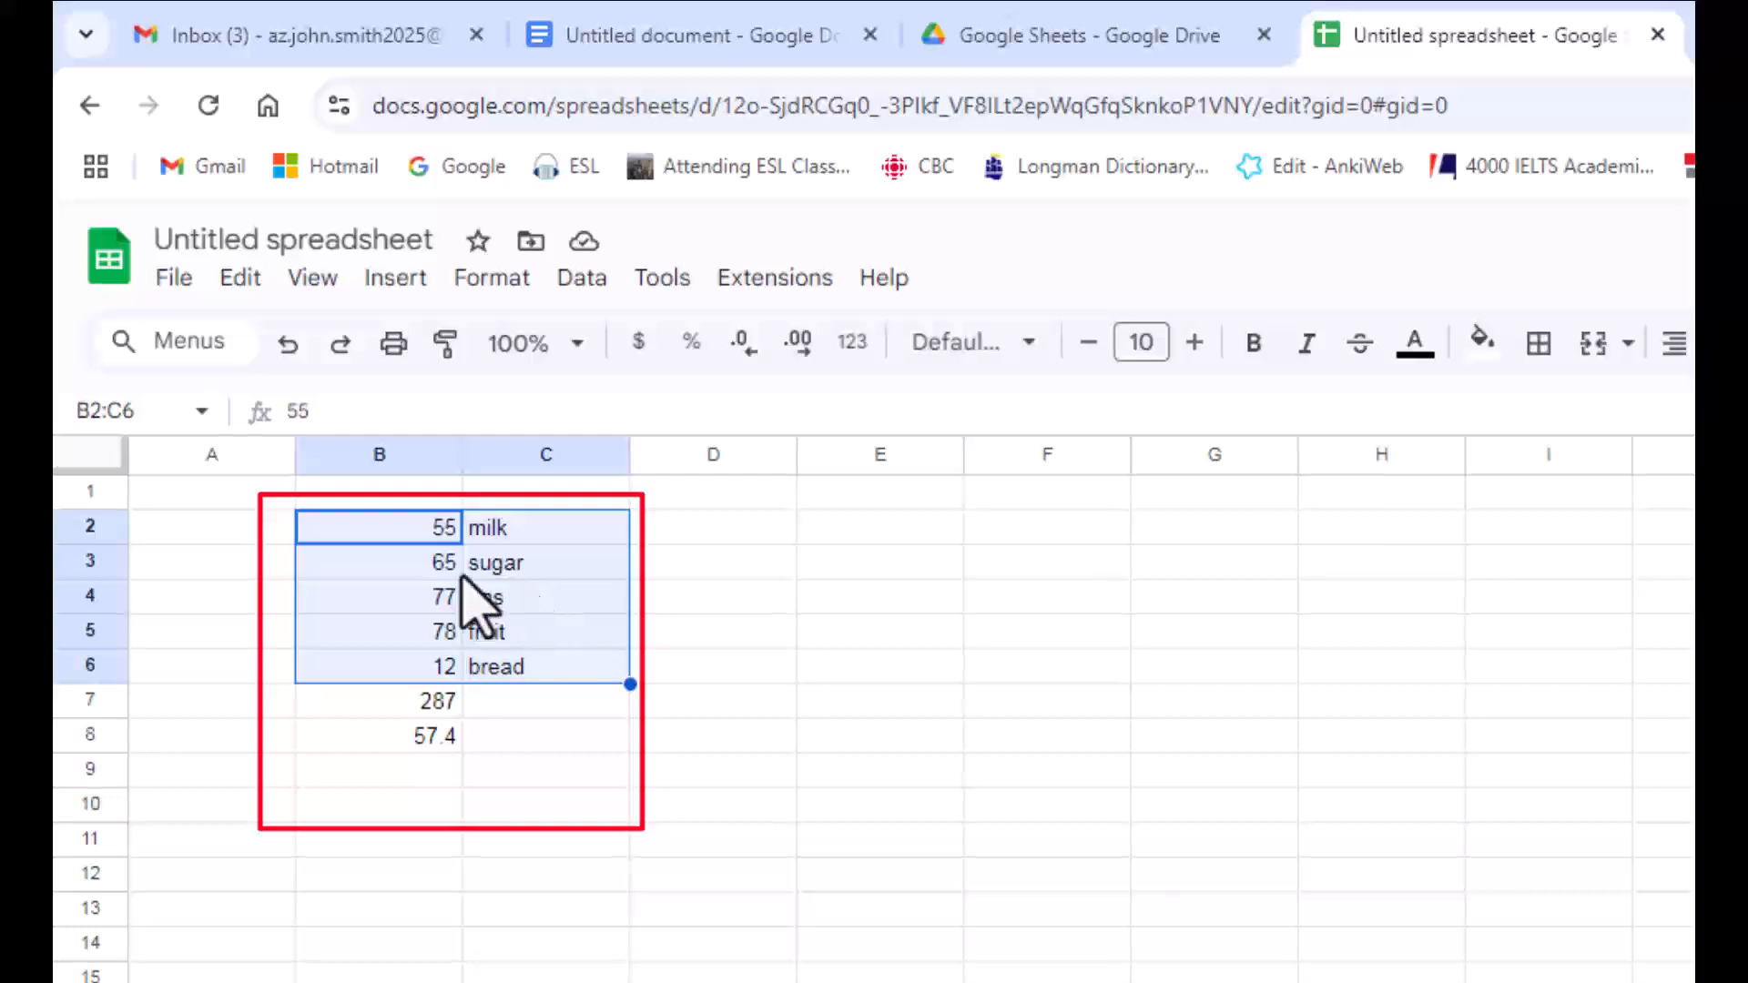
{"action": "left_click", "coordinate": [395, 277]}
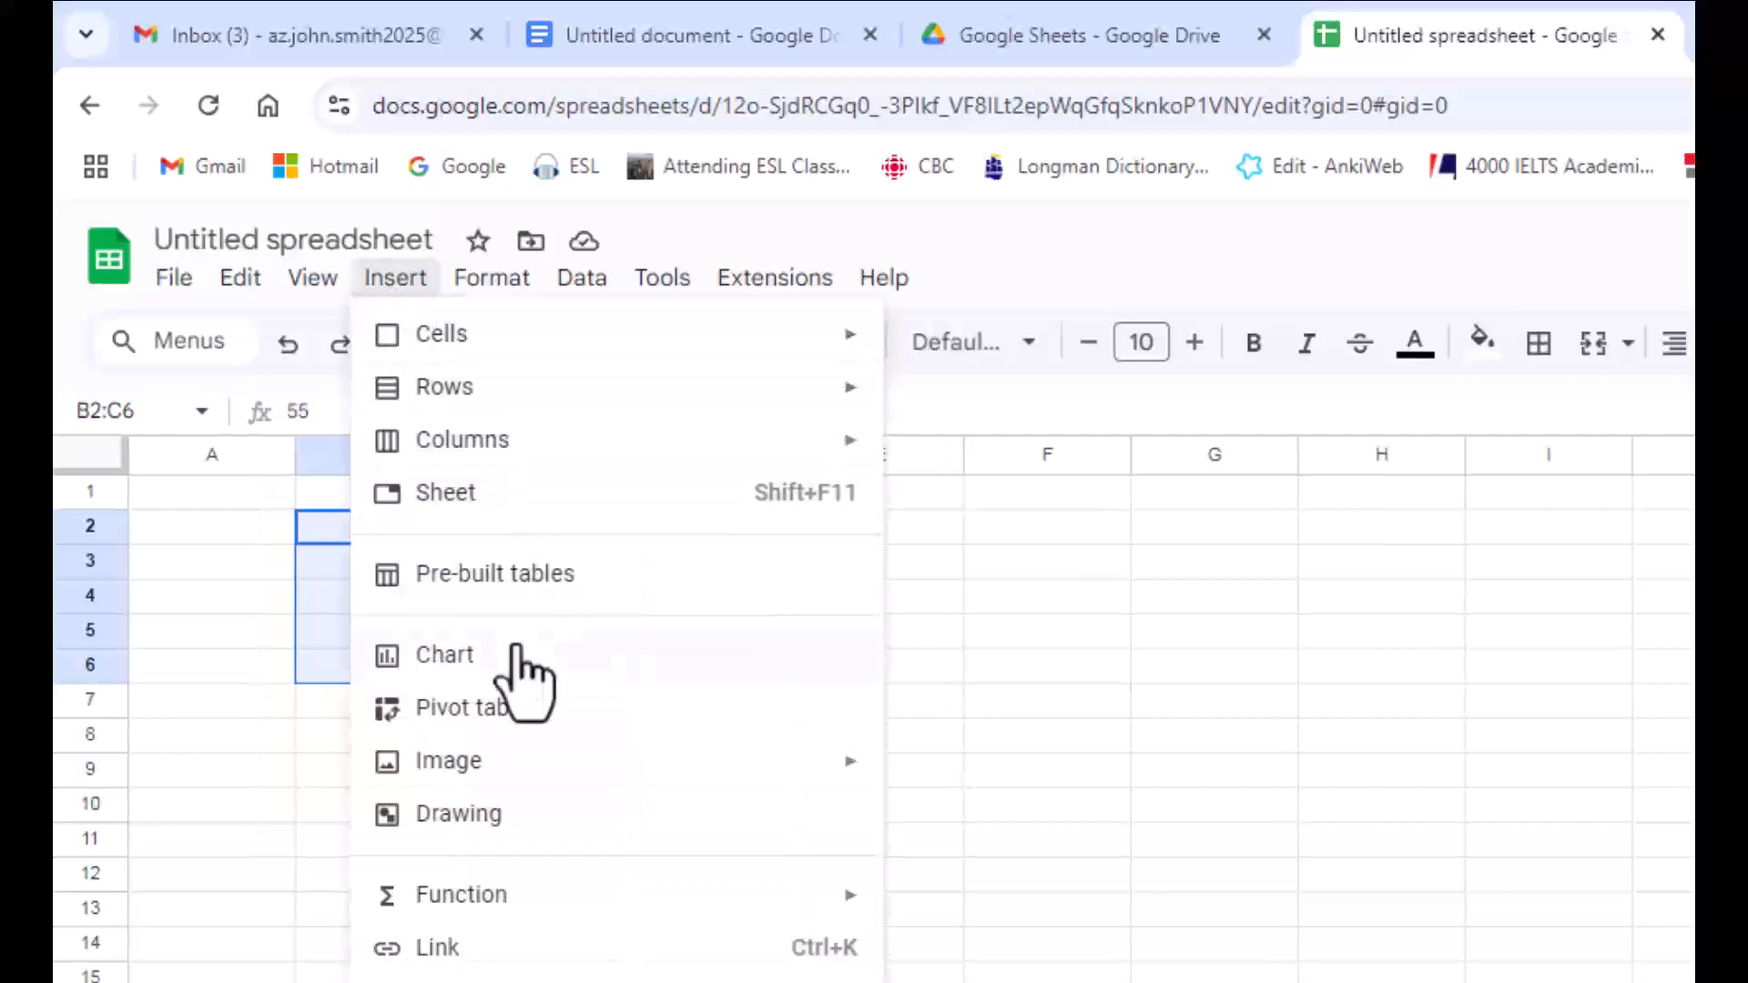
{"action": "left_click", "coordinate": [753, 671]}
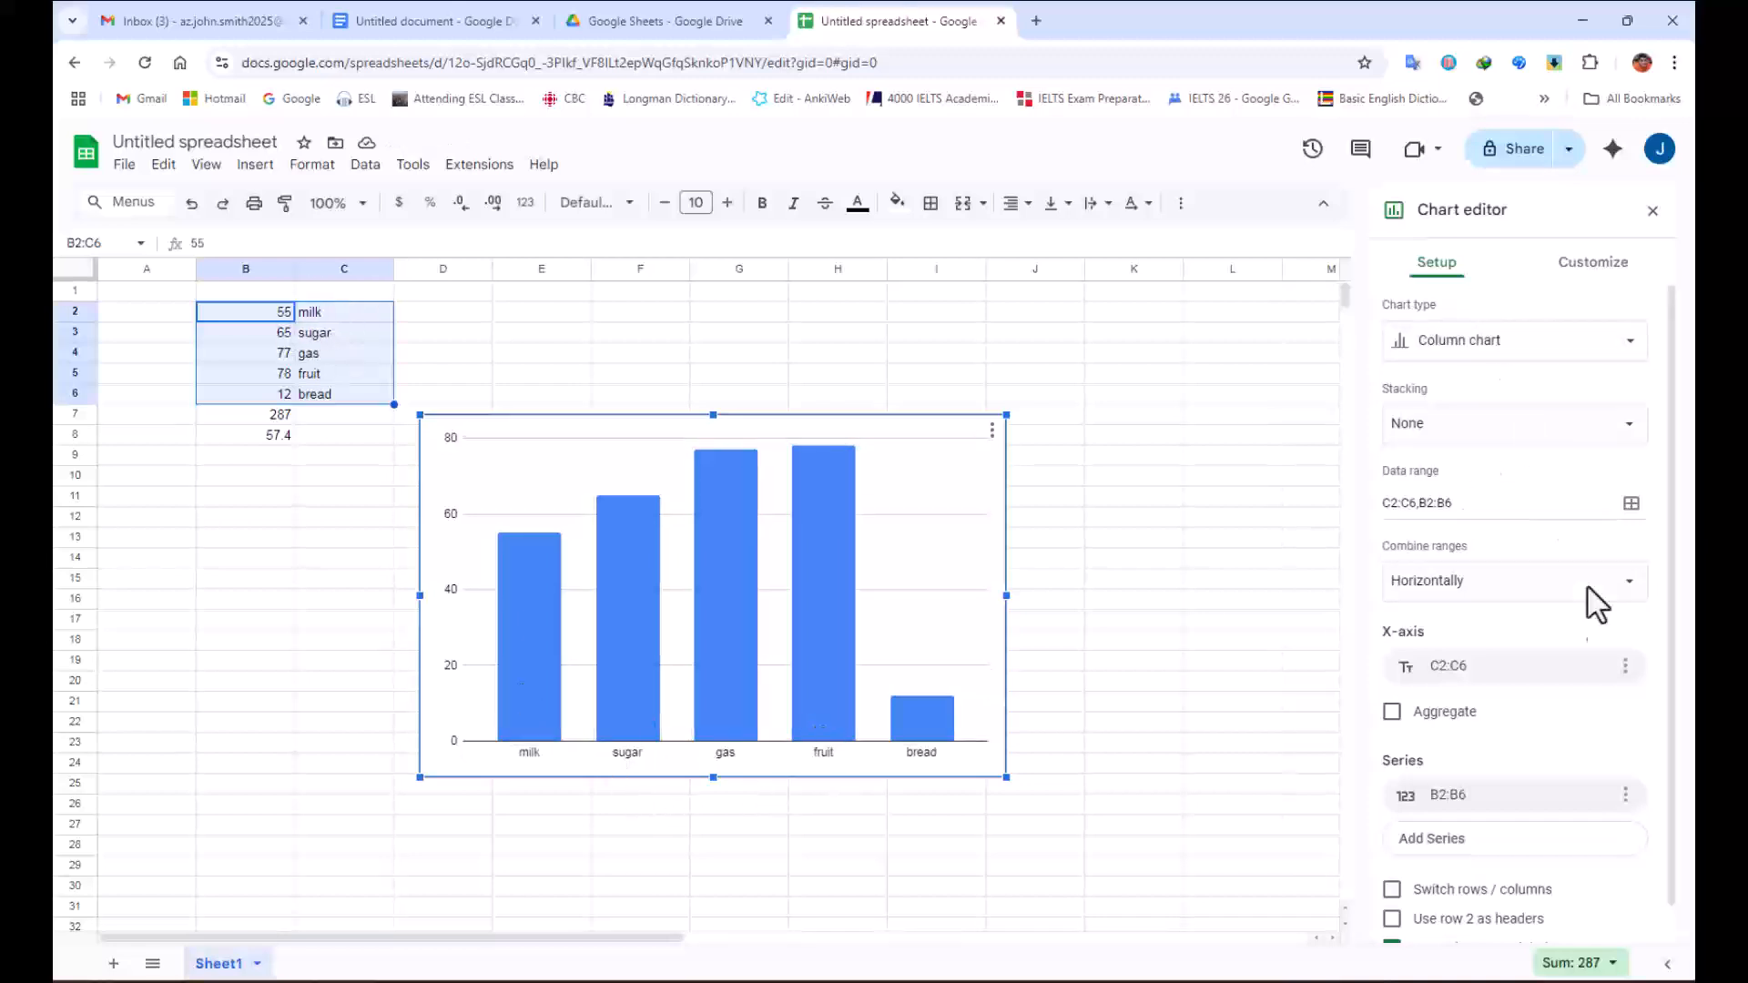
{"action": "left_click", "coordinate": [1169, 461]}
{"action": "left_click", "coordinate": [881, 493]}
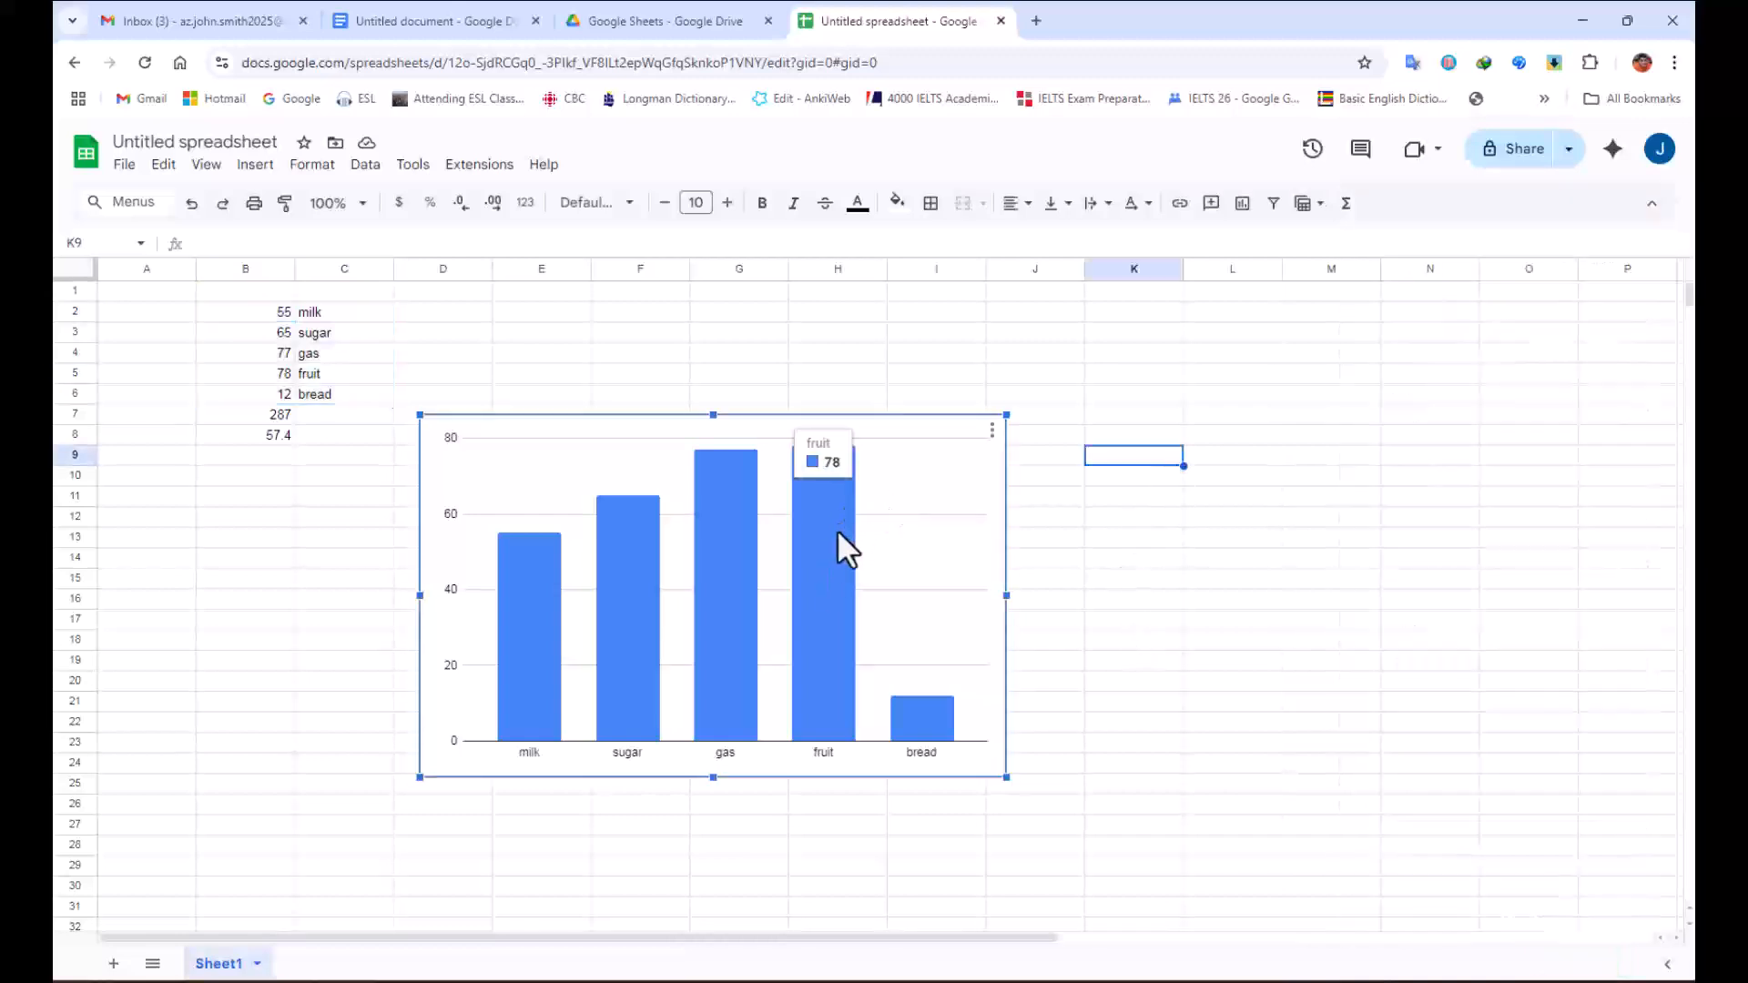
Change the sugar value in B3 to 100 and the bread value in B6 to 50.
{"action": "left_click", "coordinate": [286, 332]}
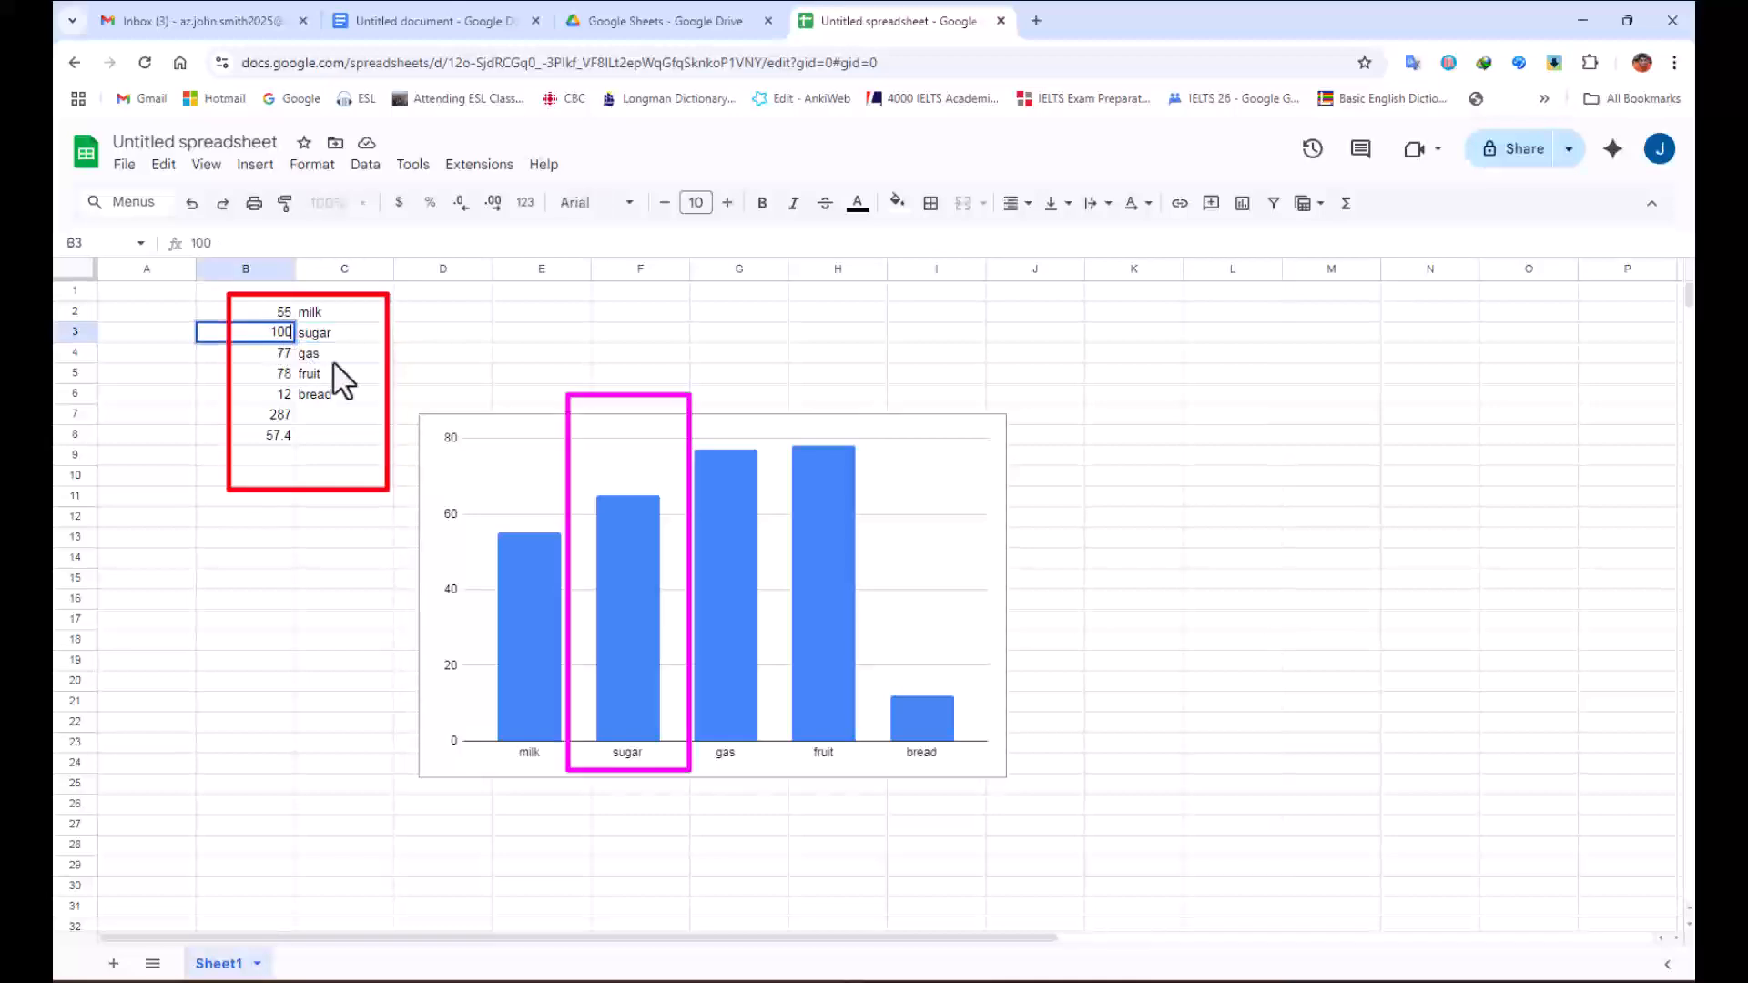
{"action": "left_click", "coordinate": [641, 313]}
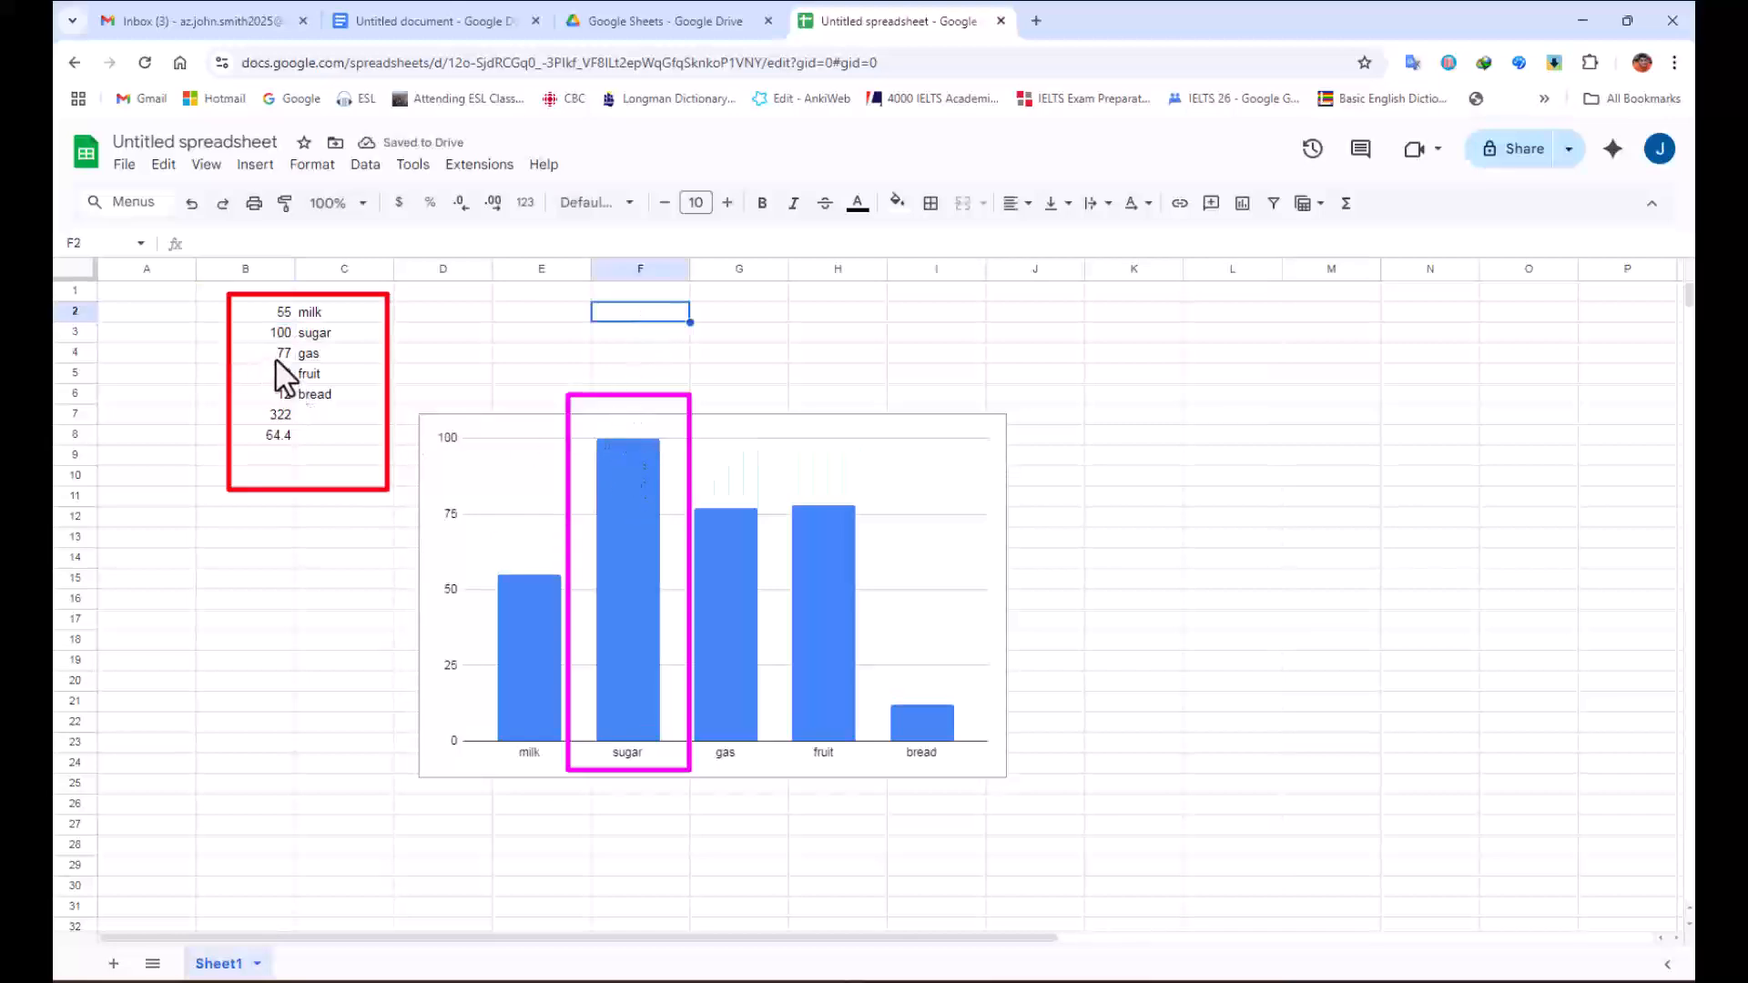
{"action": "double_click", "coordinate": [282, 399]}
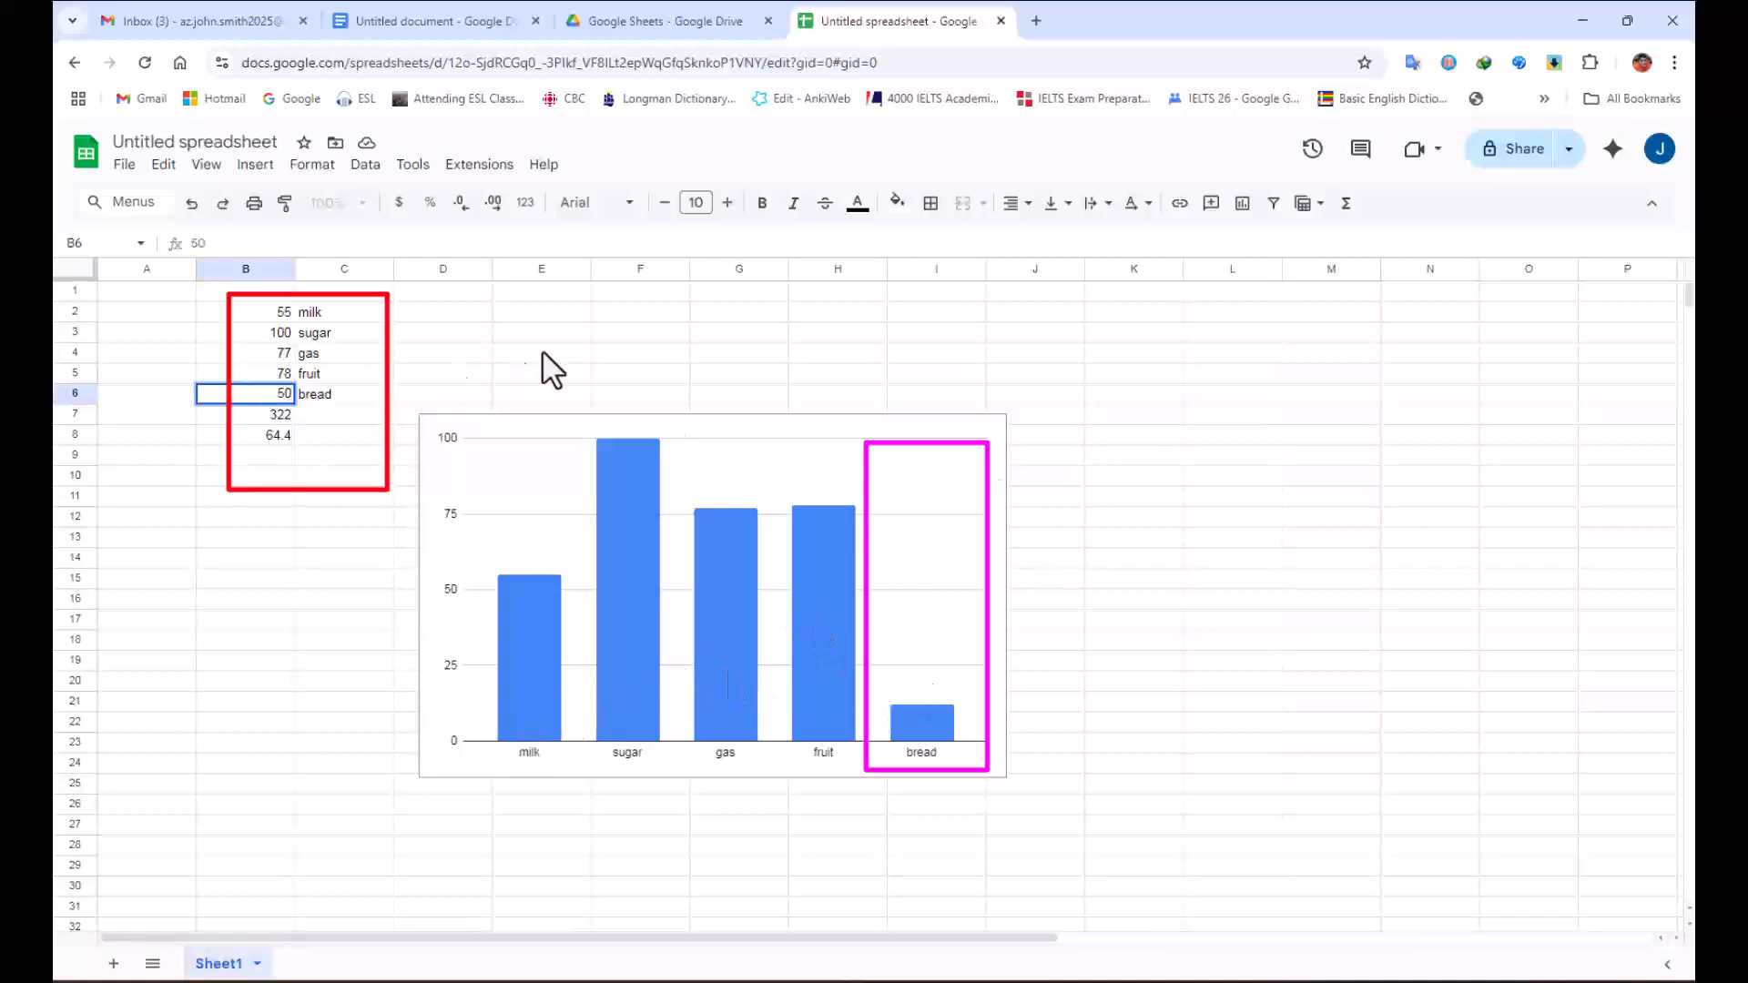
{"action": "left_click", "coordinate": [745, 351]}
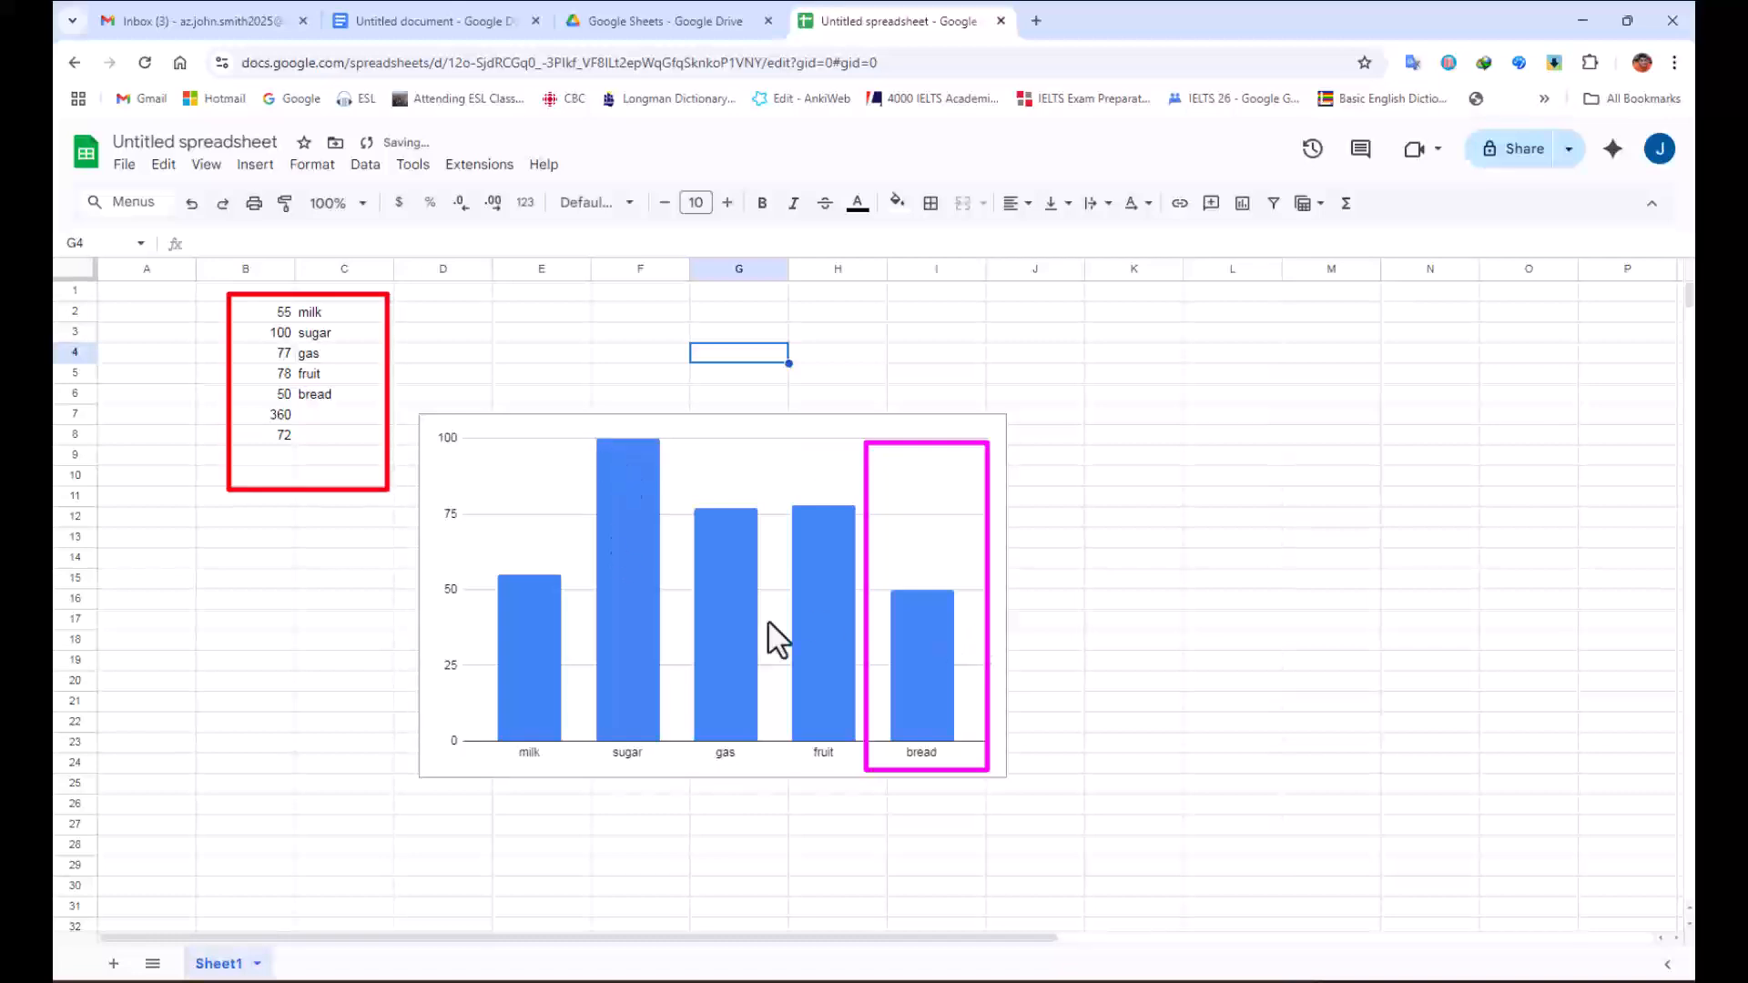
{"action": "left_click", "coordinate": [1138, 645]}
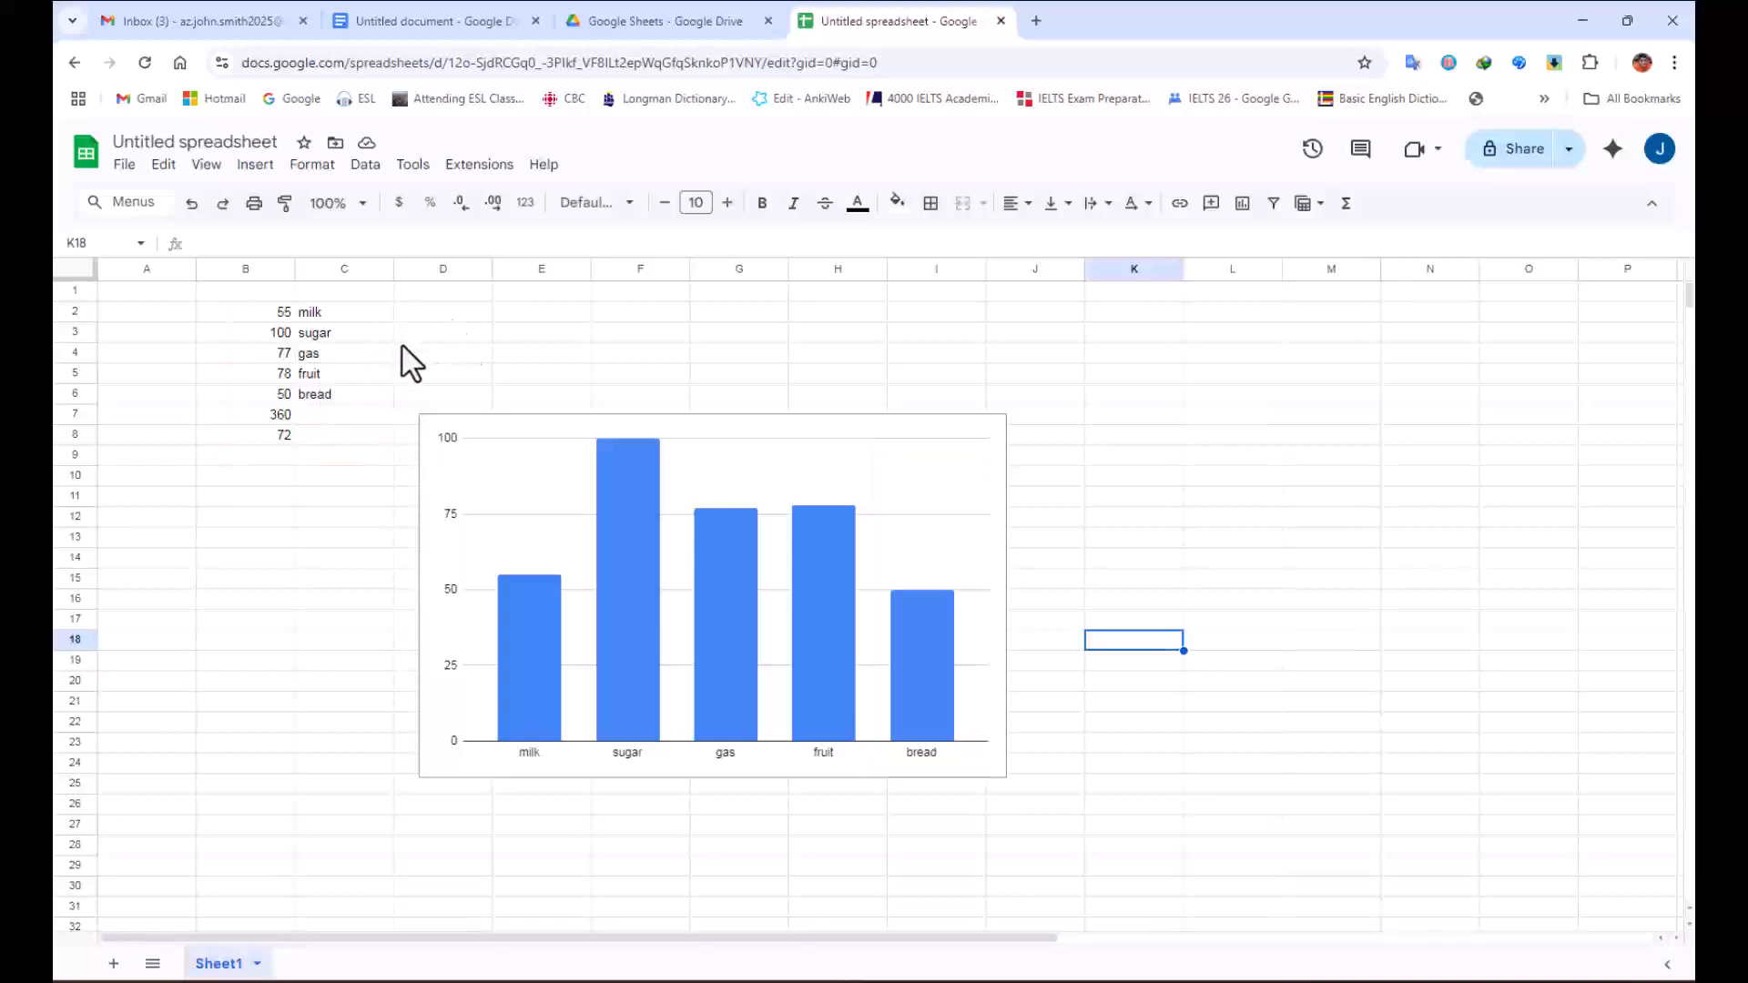
{"action": "left_click", "coordinate": [326, 312]}
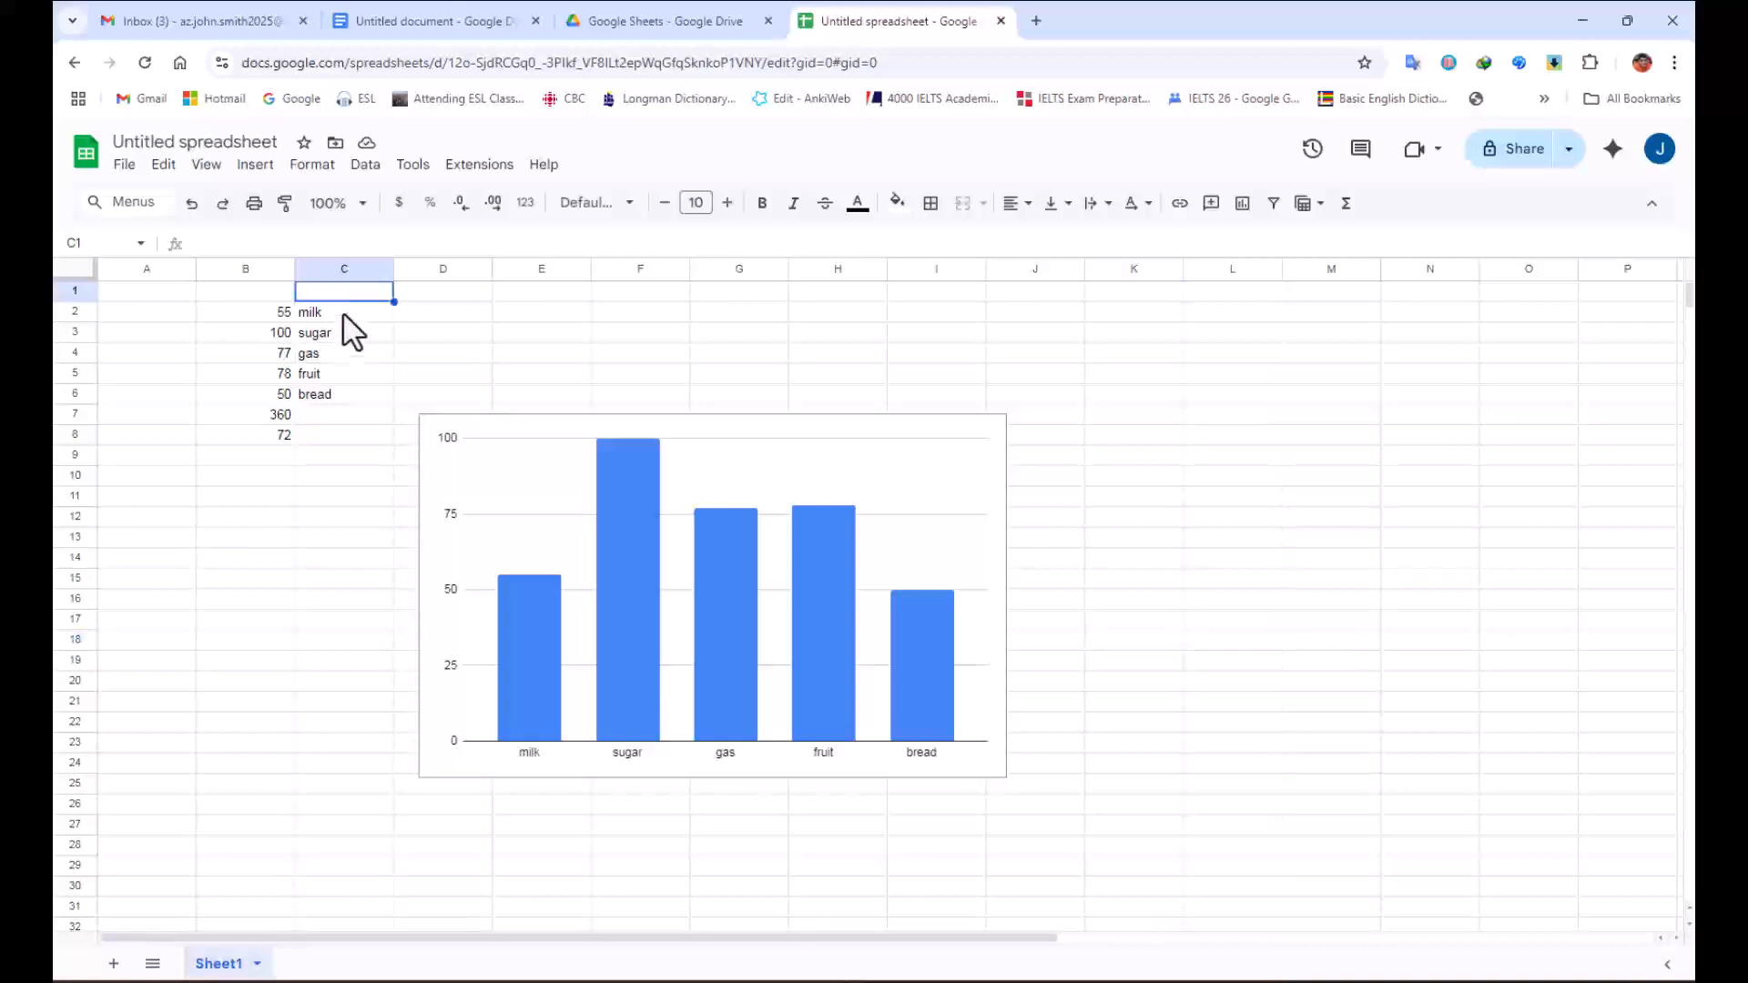
{"action": "left_click", "coordinate": [339, 333]}
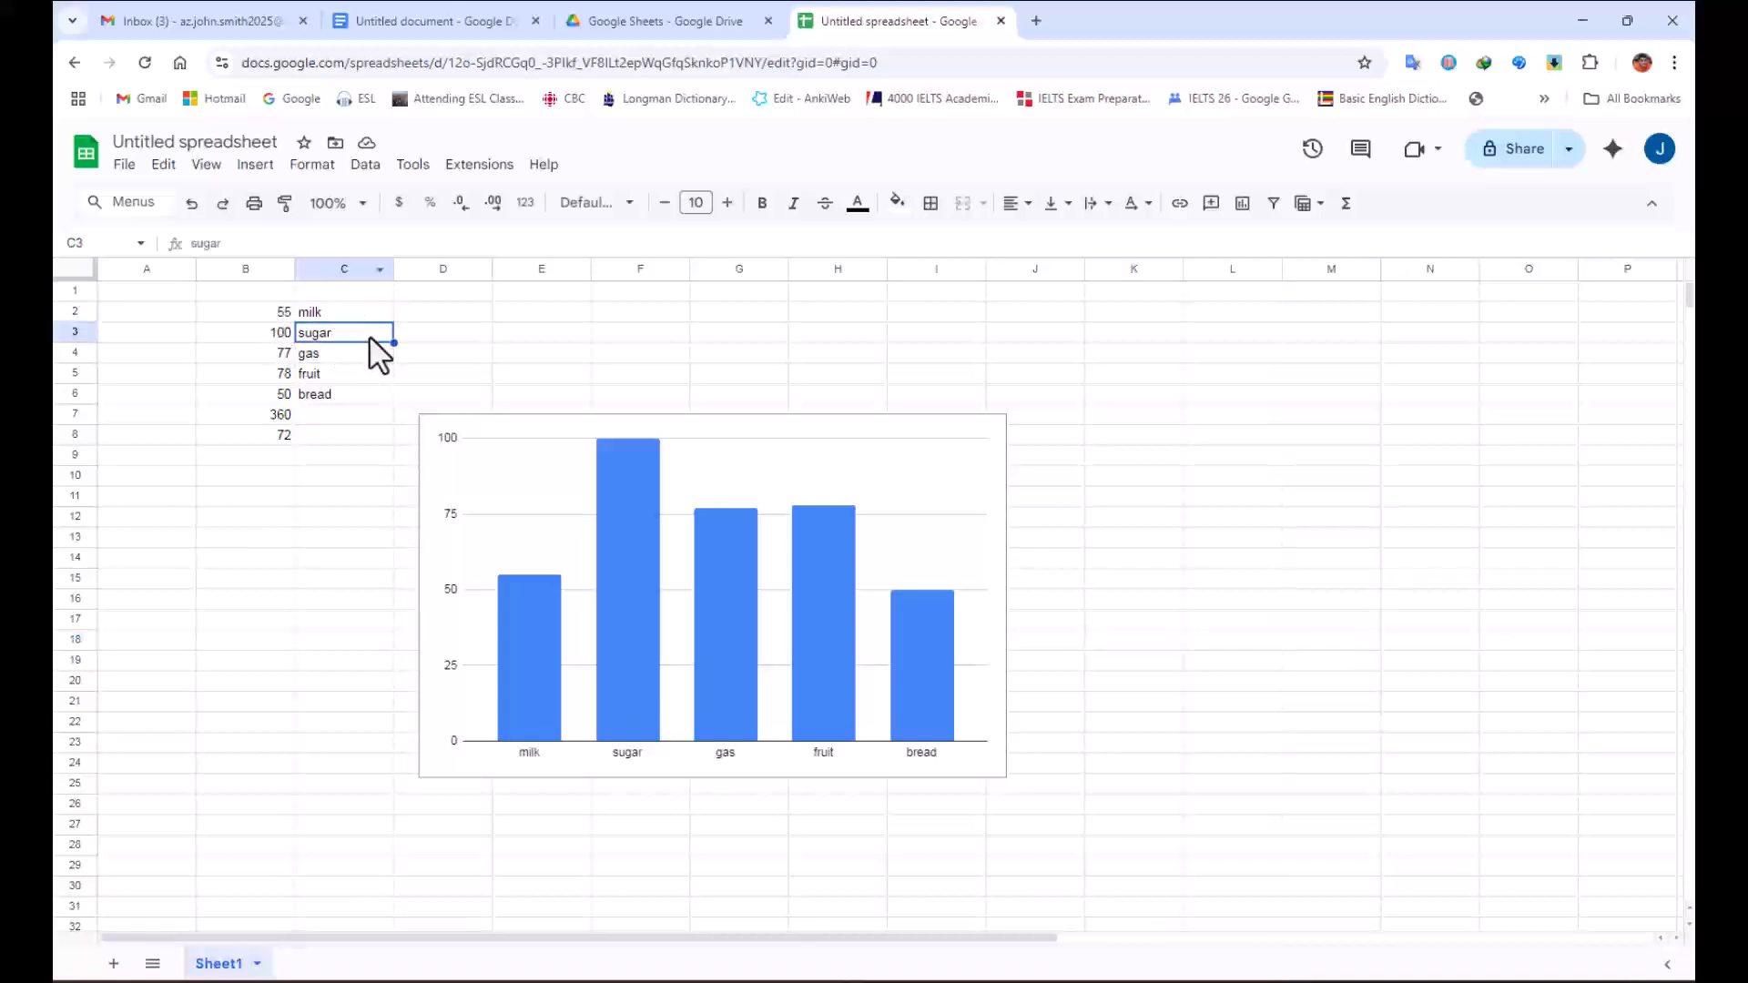
{"action": "left_click", "coordinate": [428, 22]}
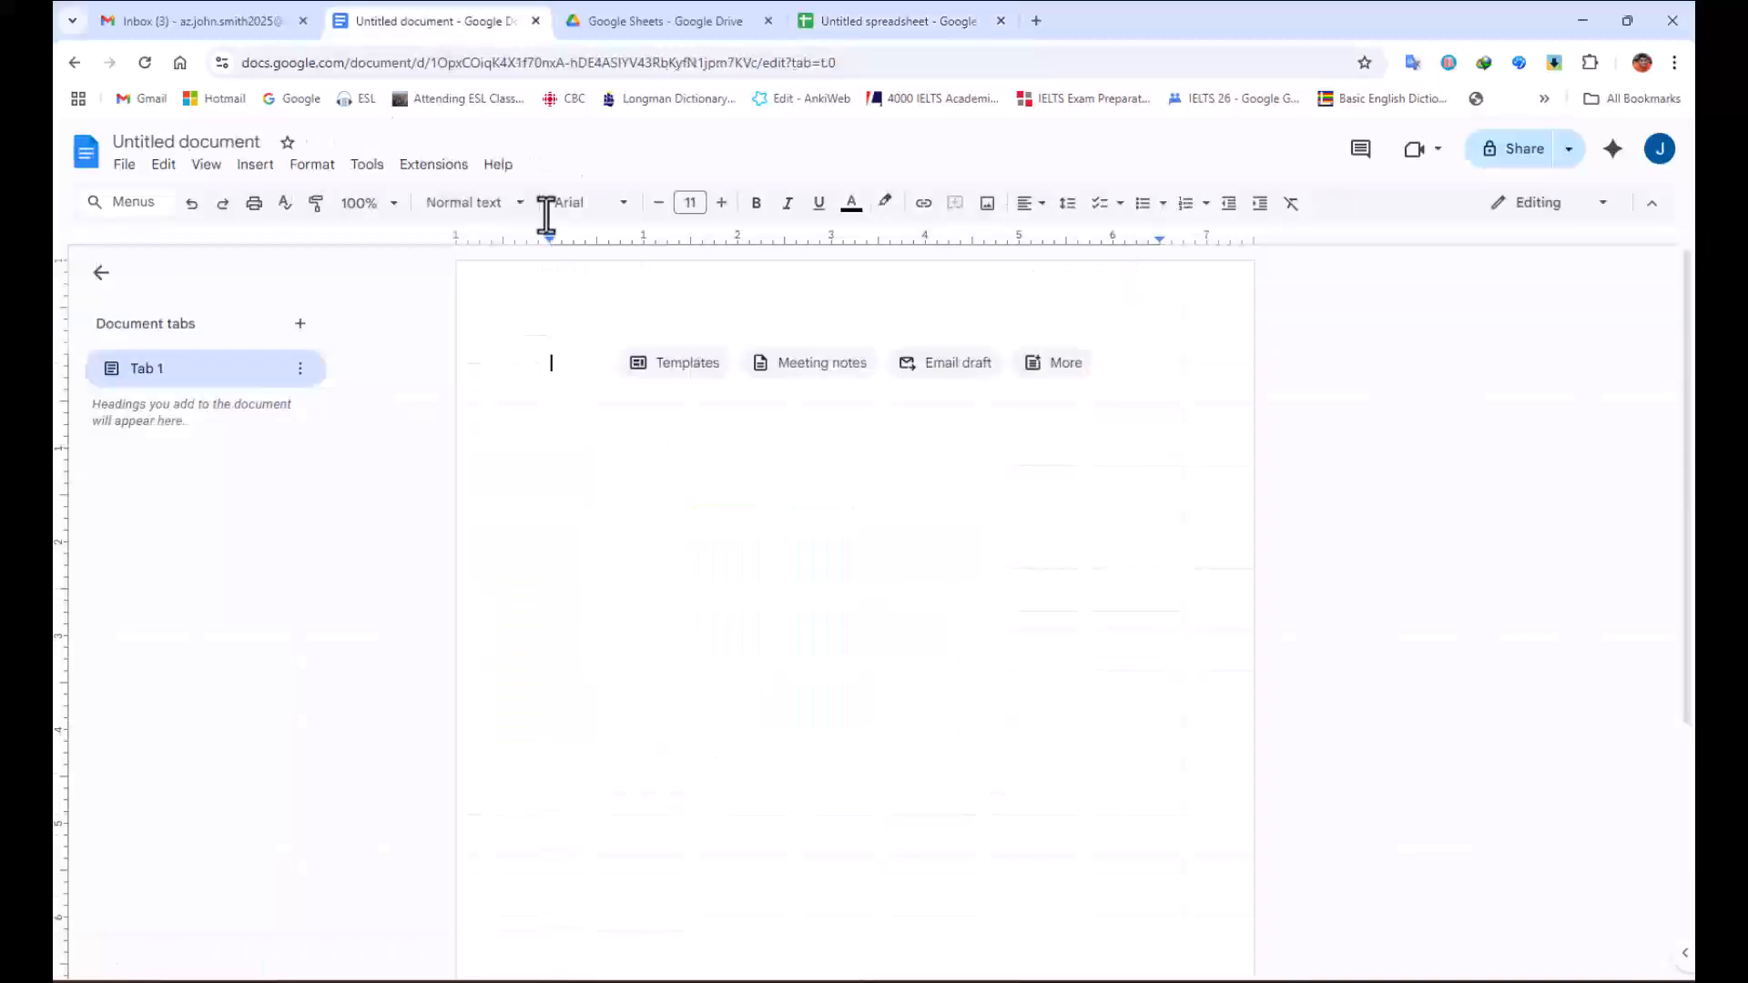
{"action": "left_click", "coordinate": [847, 20]}
Make the item names in C2:C6 bold and colour their text blue.
{"action": "left_click", "coordinate": [315, 319]}
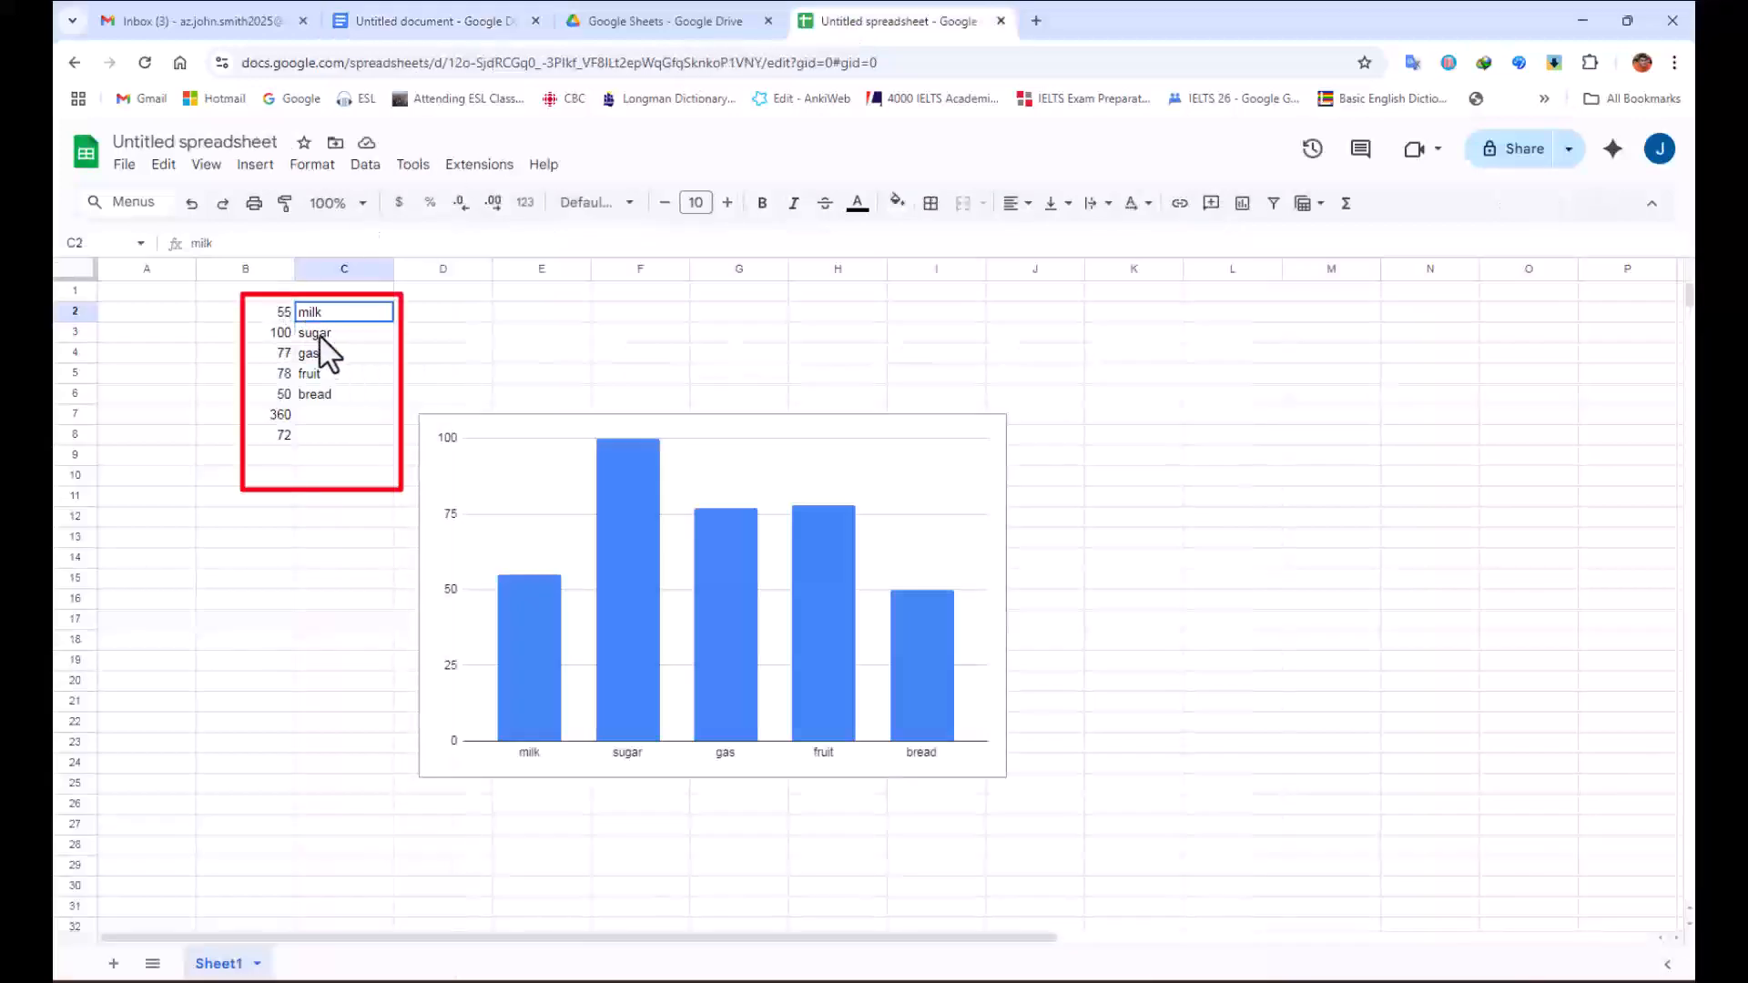
{"action": "left_click_drag", "start_coordinate": [315, 321], "coordinate": [340, 397]}
{"action": "left_click", "coordinate": [762, 202]}
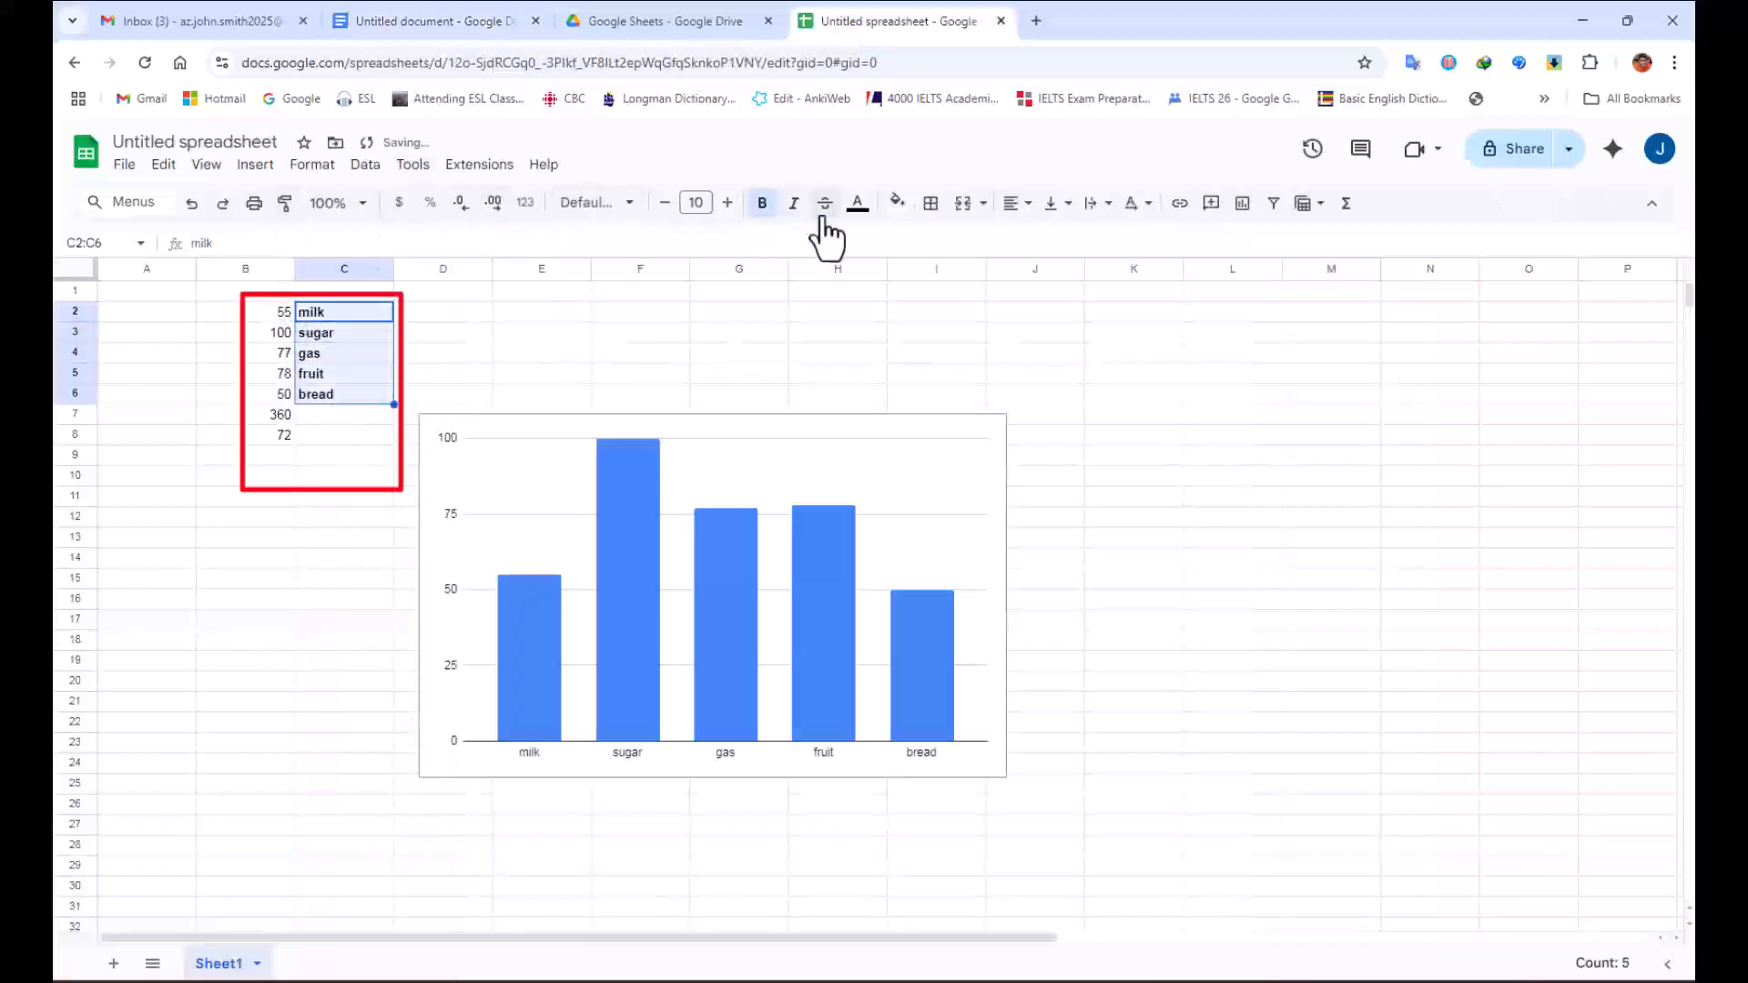
{"action": "left_click", "coordinate": [857, 202]}
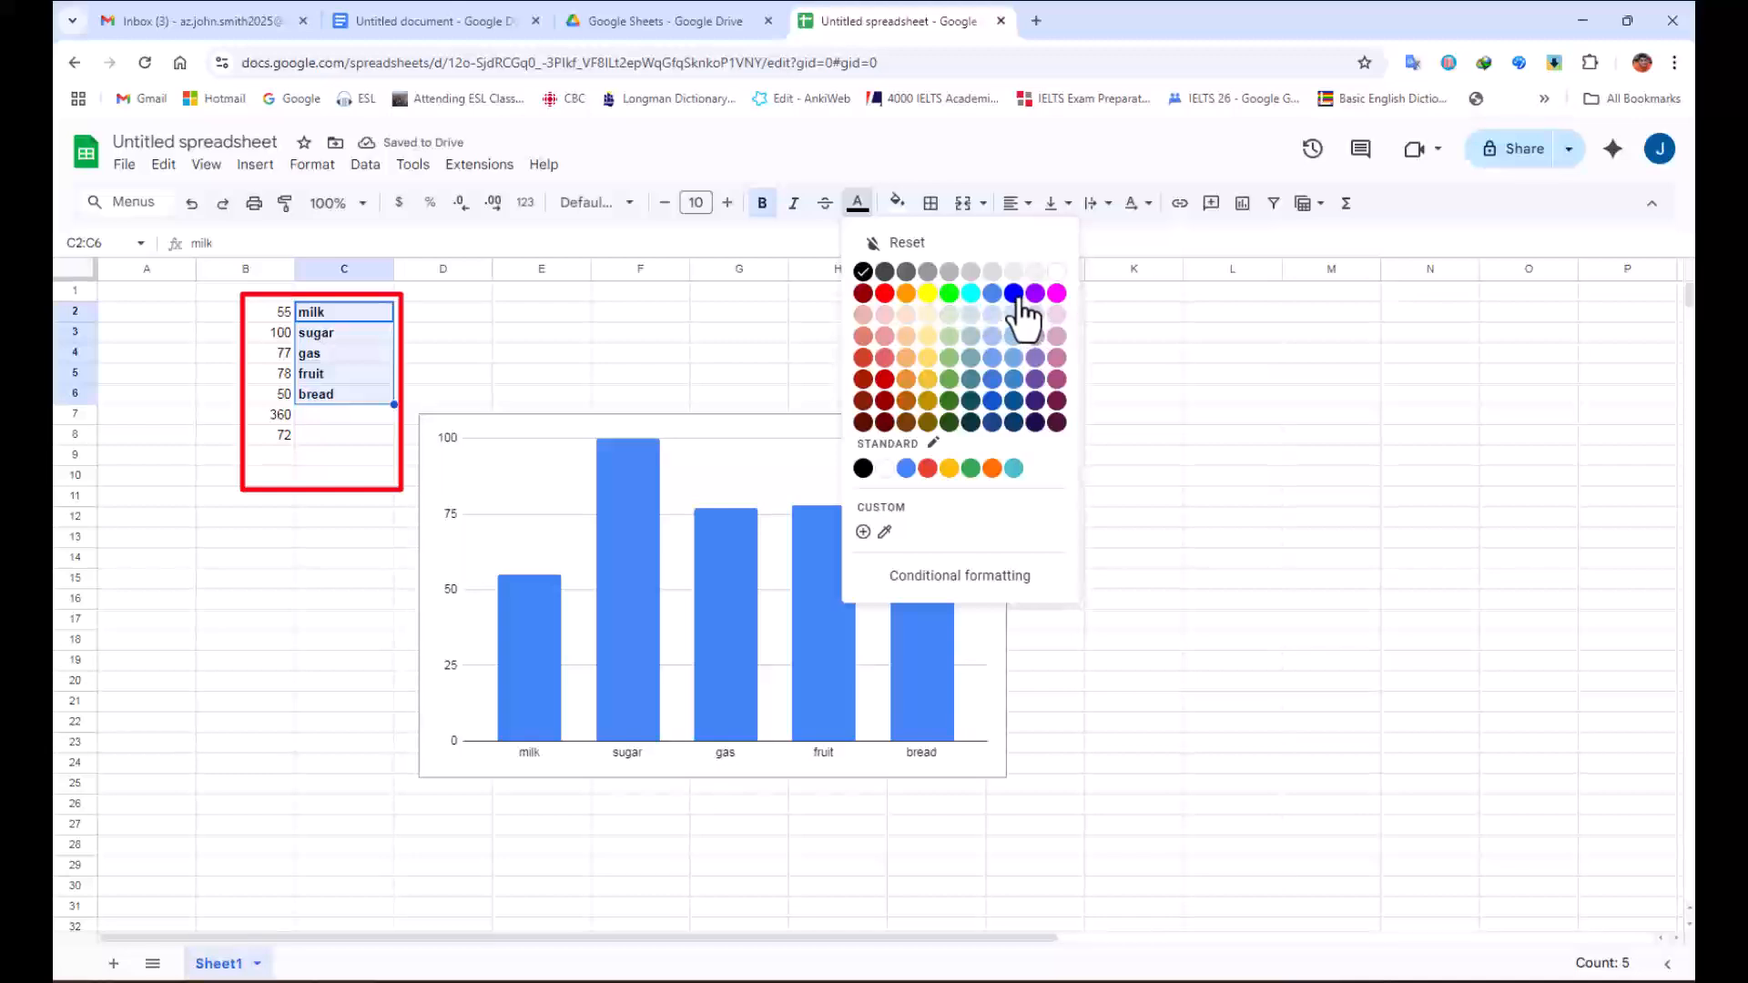
{"action": "left_click", "coordinate": [1016, 295]}
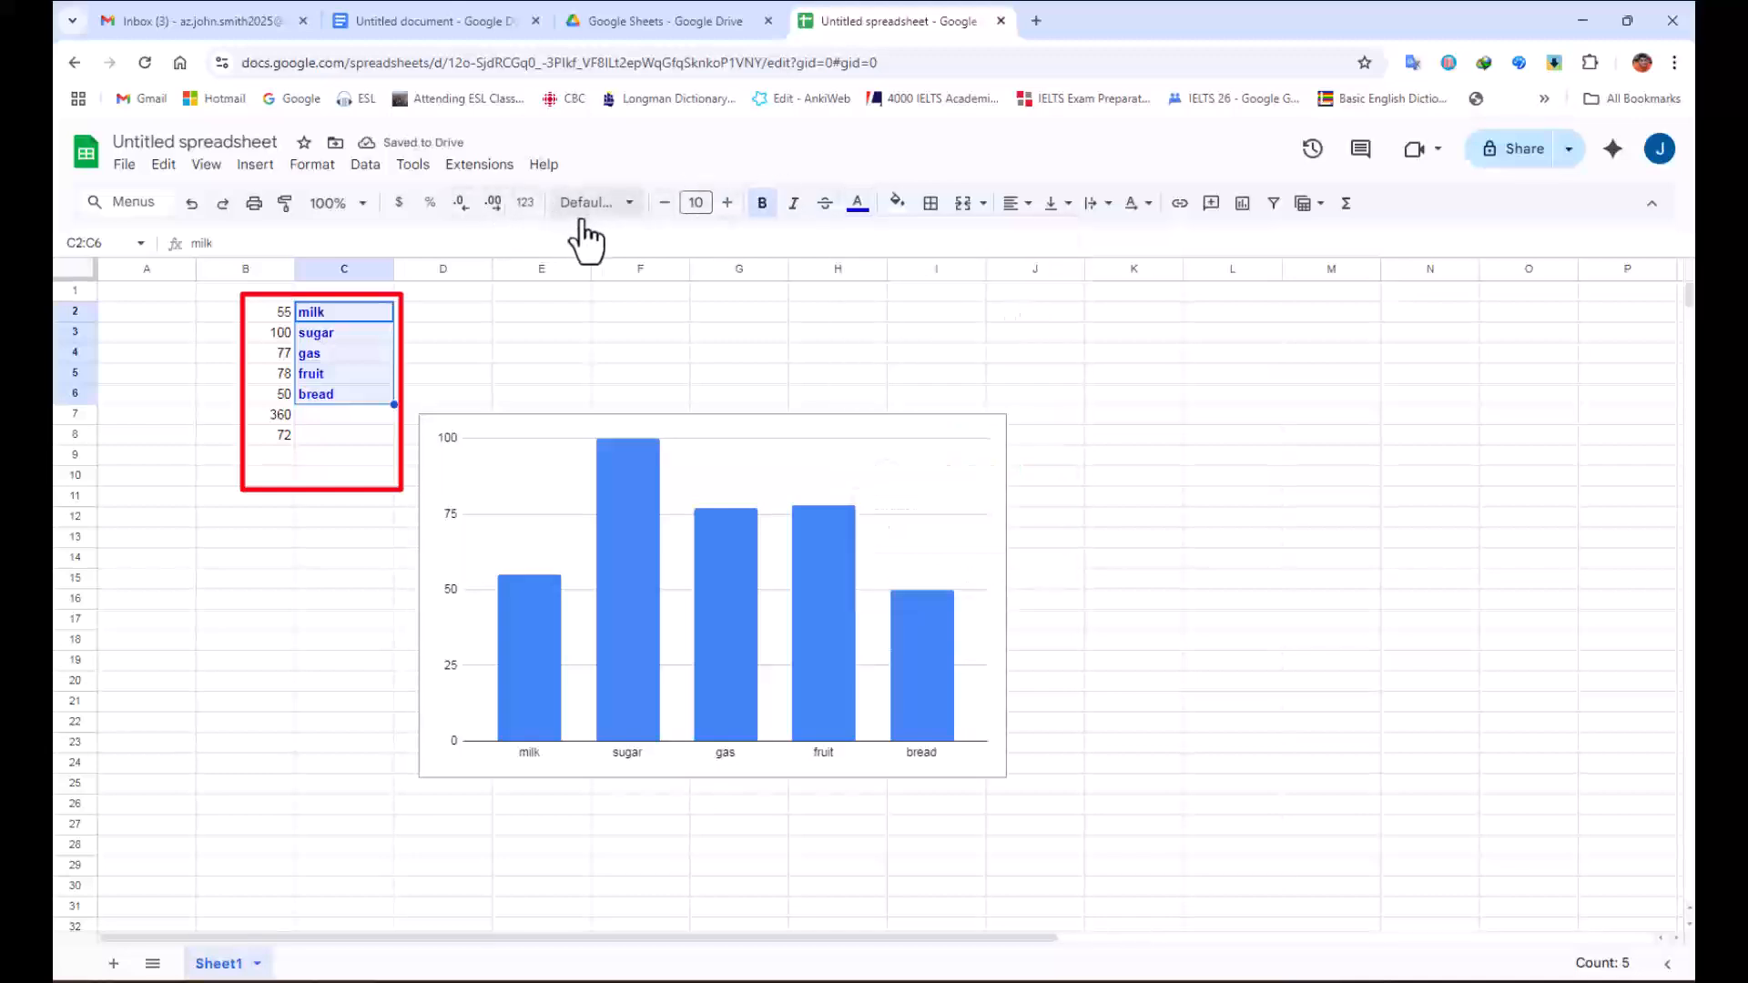
Increase the font size of the item names in C2:C6 to 15.
{"action": "left_click", "coordinate": [726, 202]}
{"action": "left_click", "coordinate": [726, 202]}
{"action": "left_click", "coordinate": [726, 202]}
{"action": "left_click", "coordinate": [725, 202]}
{"action": "left_click", "coordinate": [725, 203]}
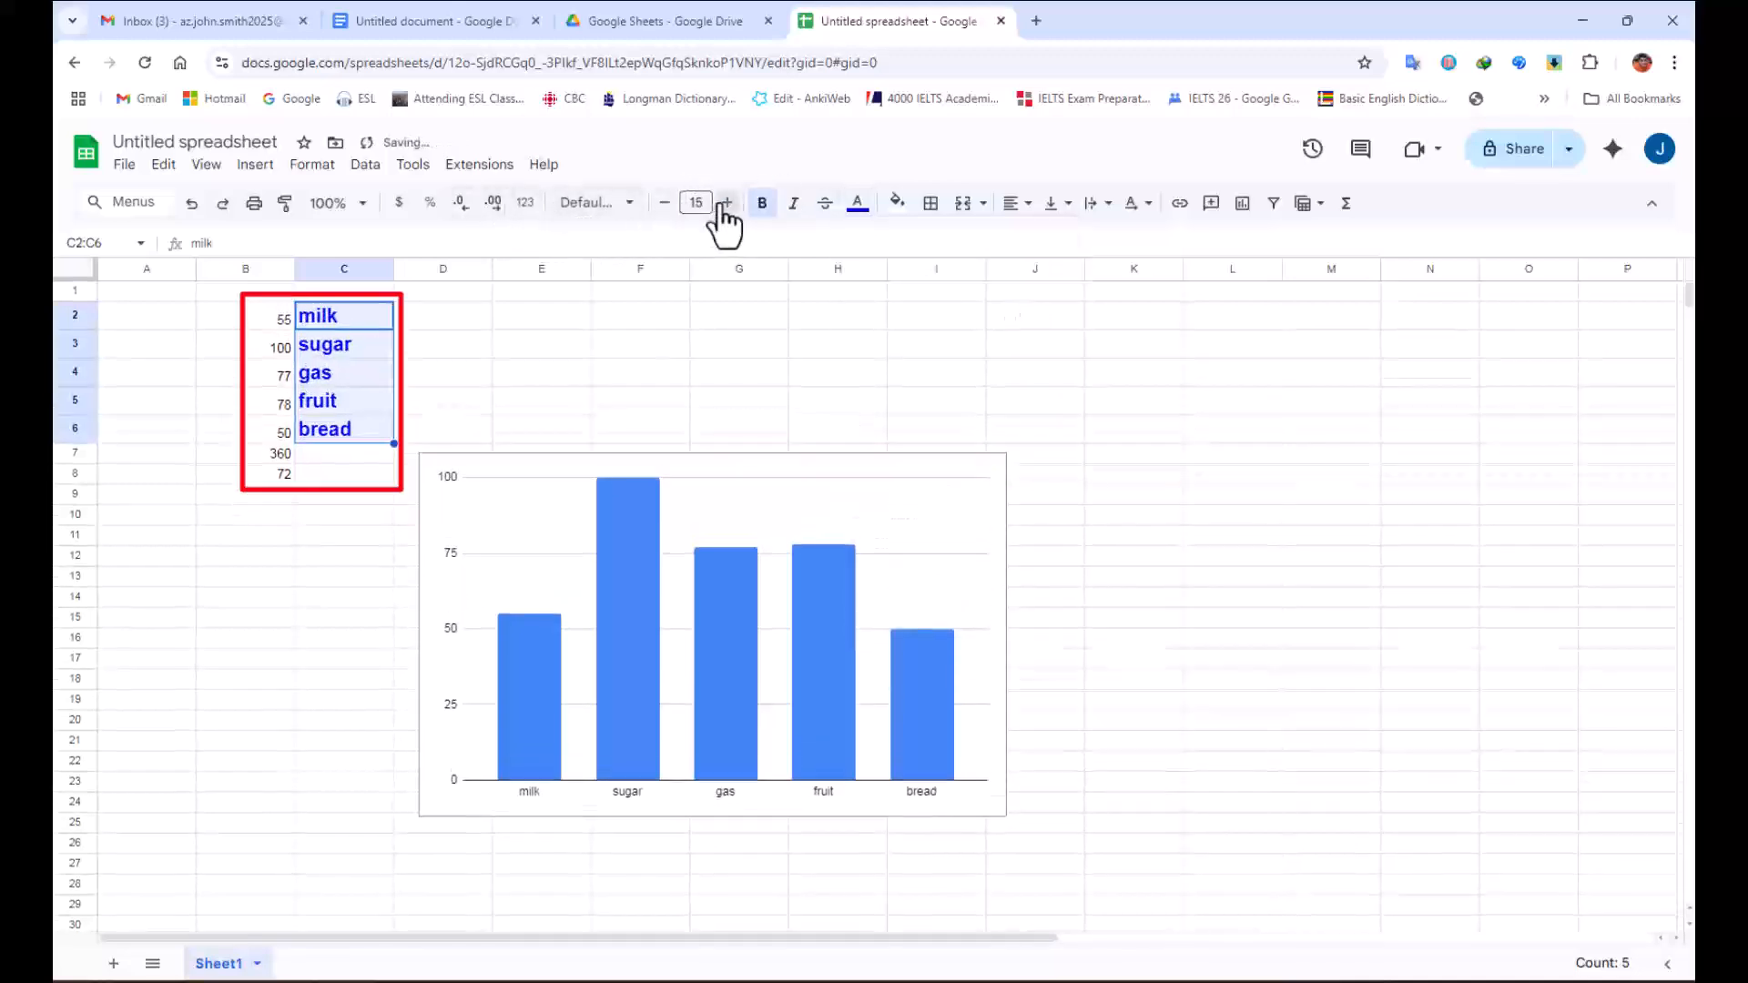
{"action": "left_click", "coordinate": [415, 321]}
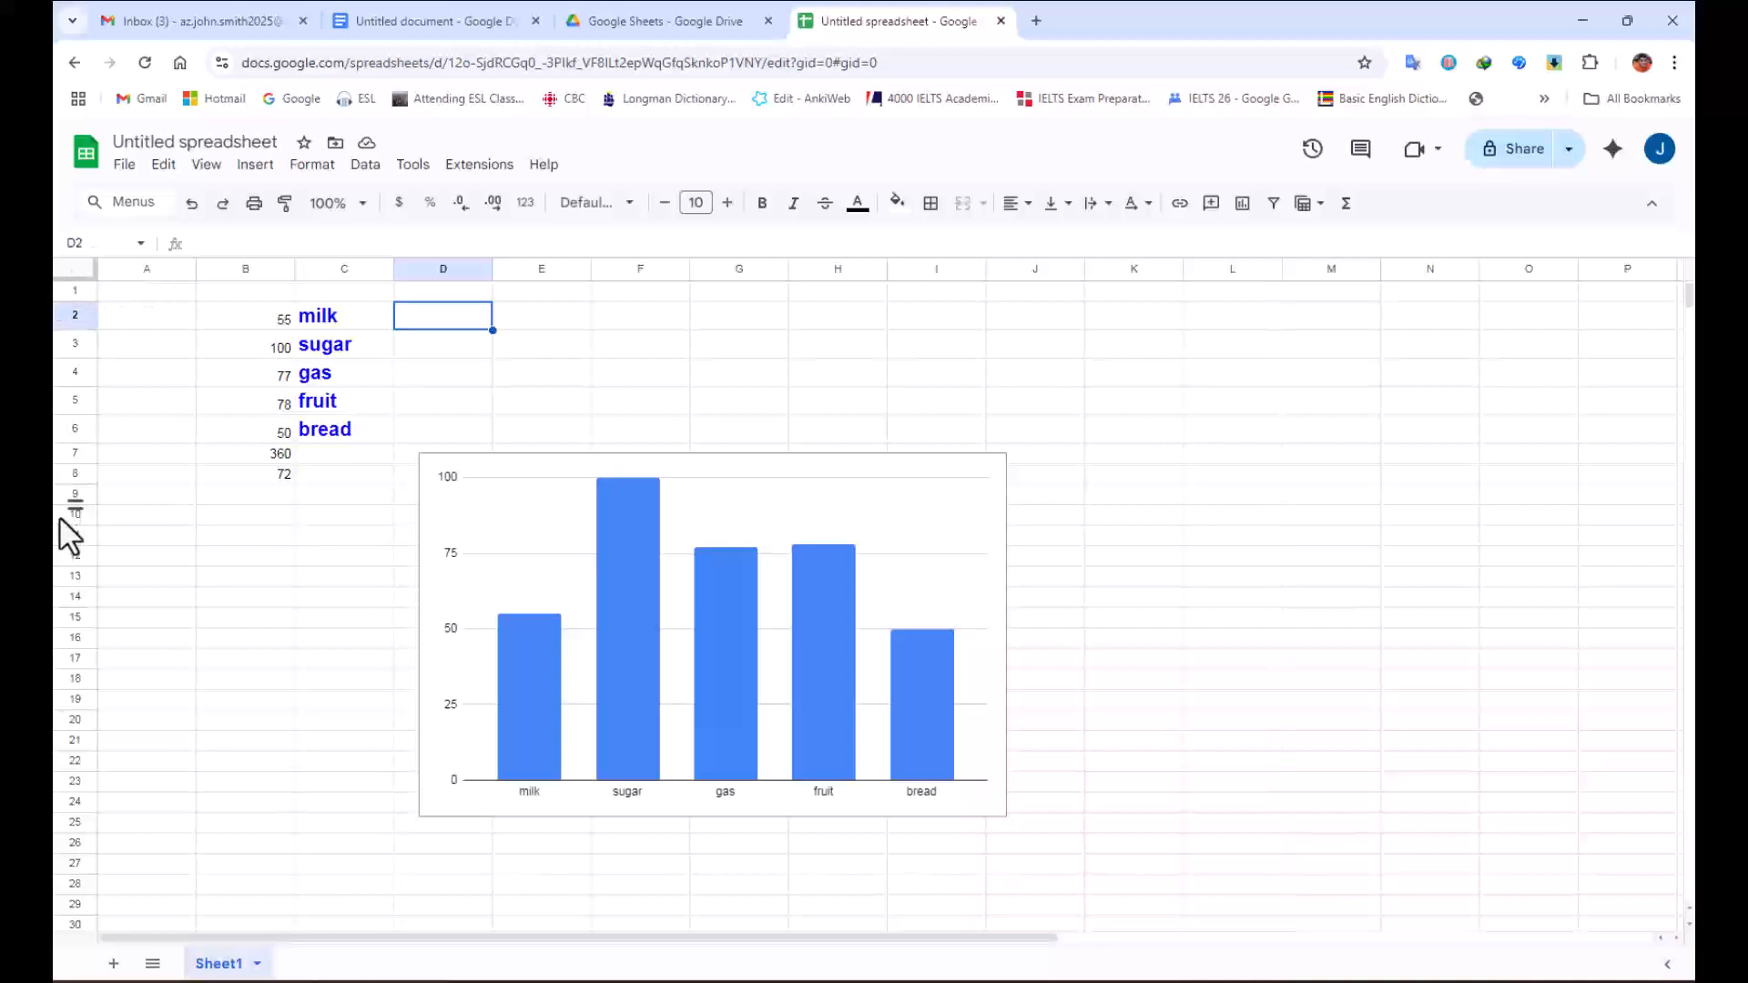
Examine the sheet's numbered rows and lettered columns well beyond the filled cells, and return to its beginning.
{"action": "scroll", "coordinate": [134, 607], "scroll_direction": "down", "scroll_amount": 5}
{"action": "scroll", "coordinate": [70, 565], "scroll_direction": "down", "scroll_amount": 10}
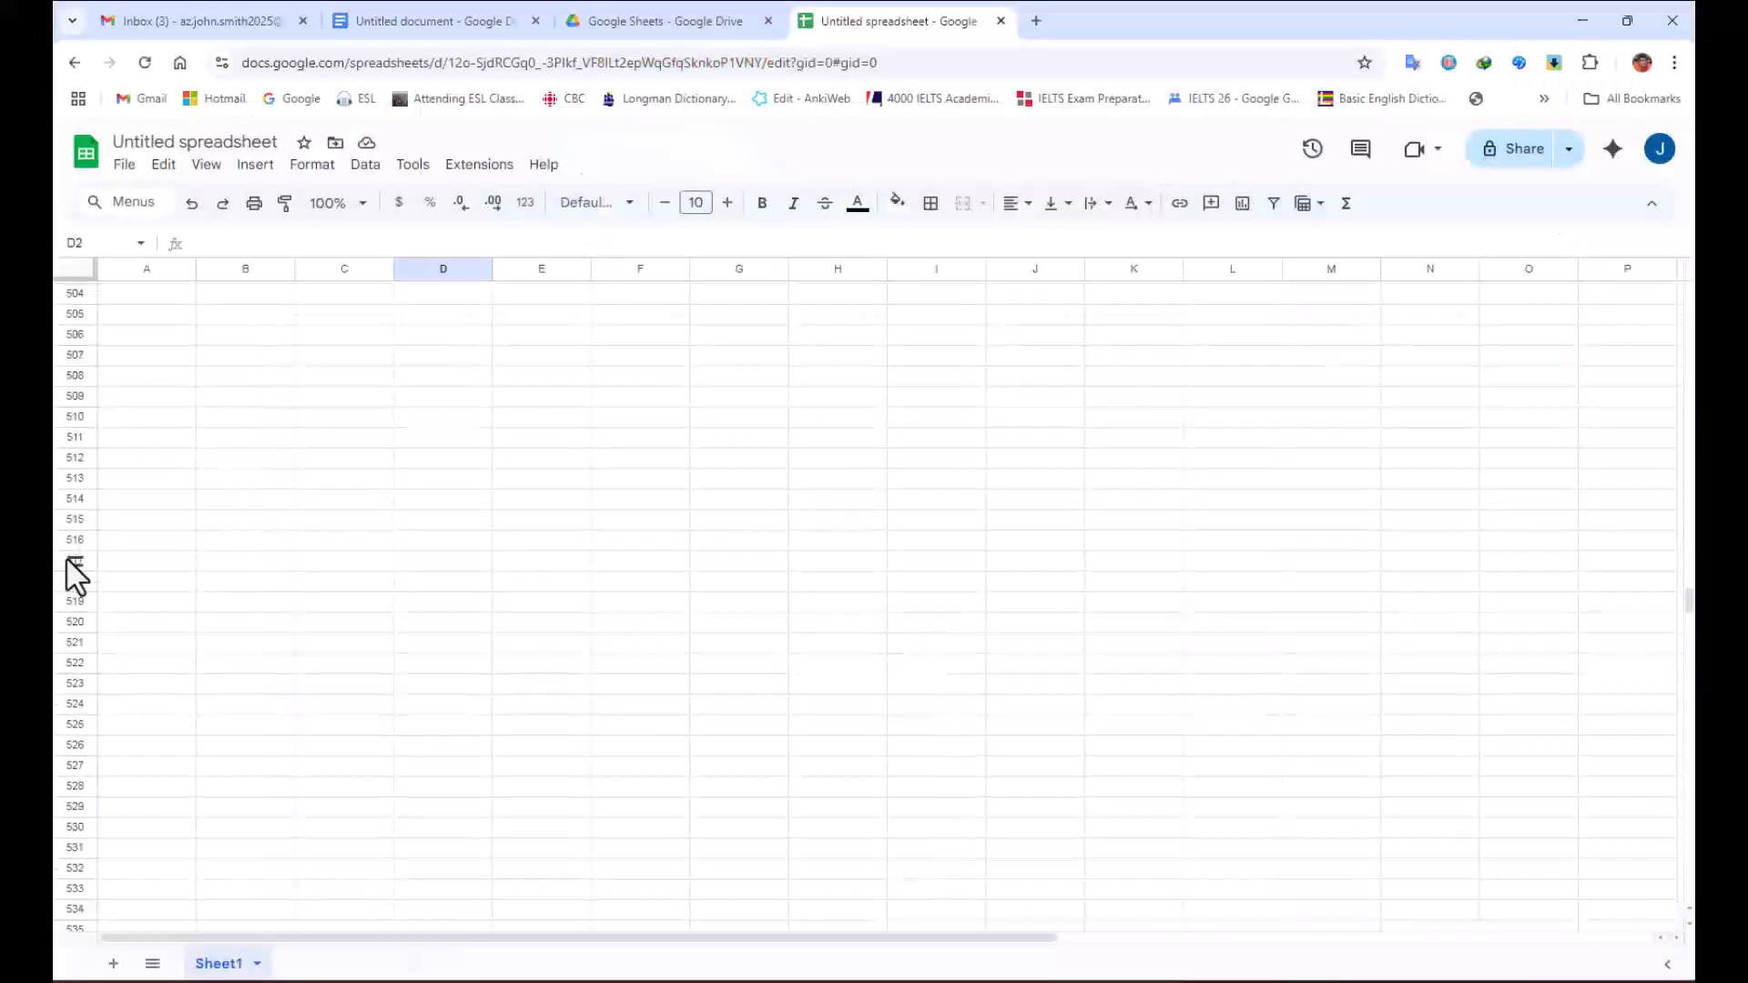
{"action": "scroll", "coordinate": [69, 574], "scroll_direction": "up", "scroll_amount": 10}
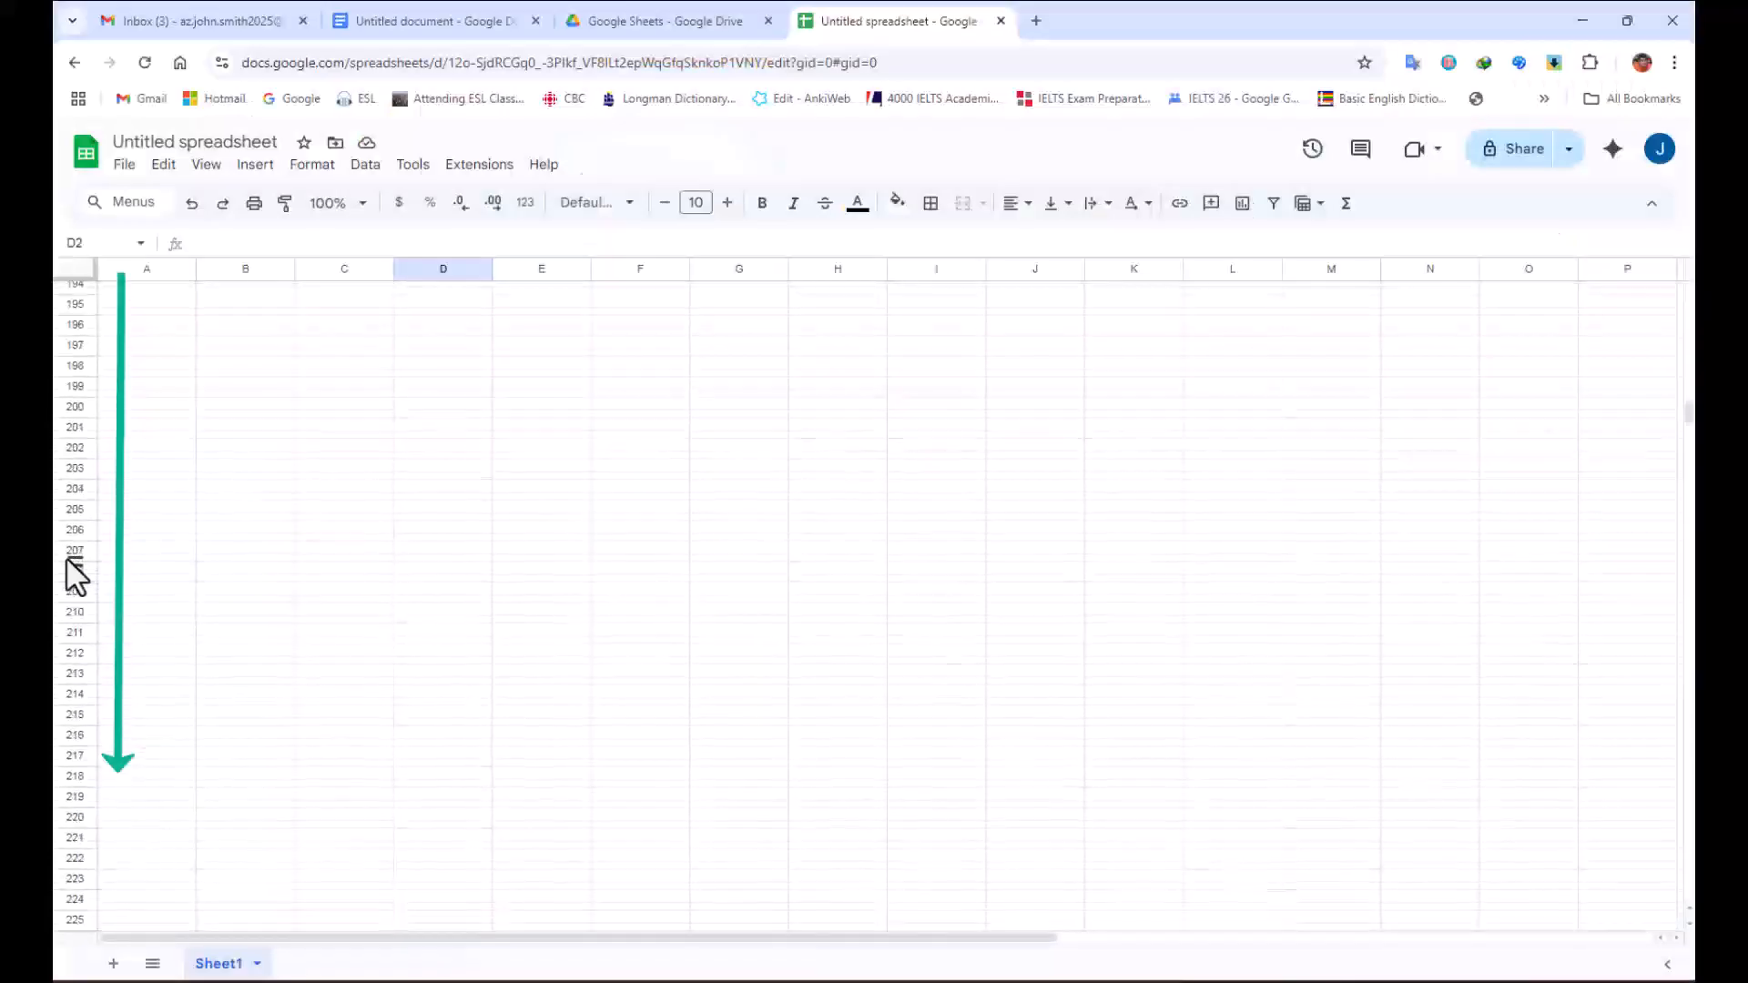
{"action": "scroll", "coordinate": [75, 575], "scroll_direction": "up", "scroll_amount": 5}
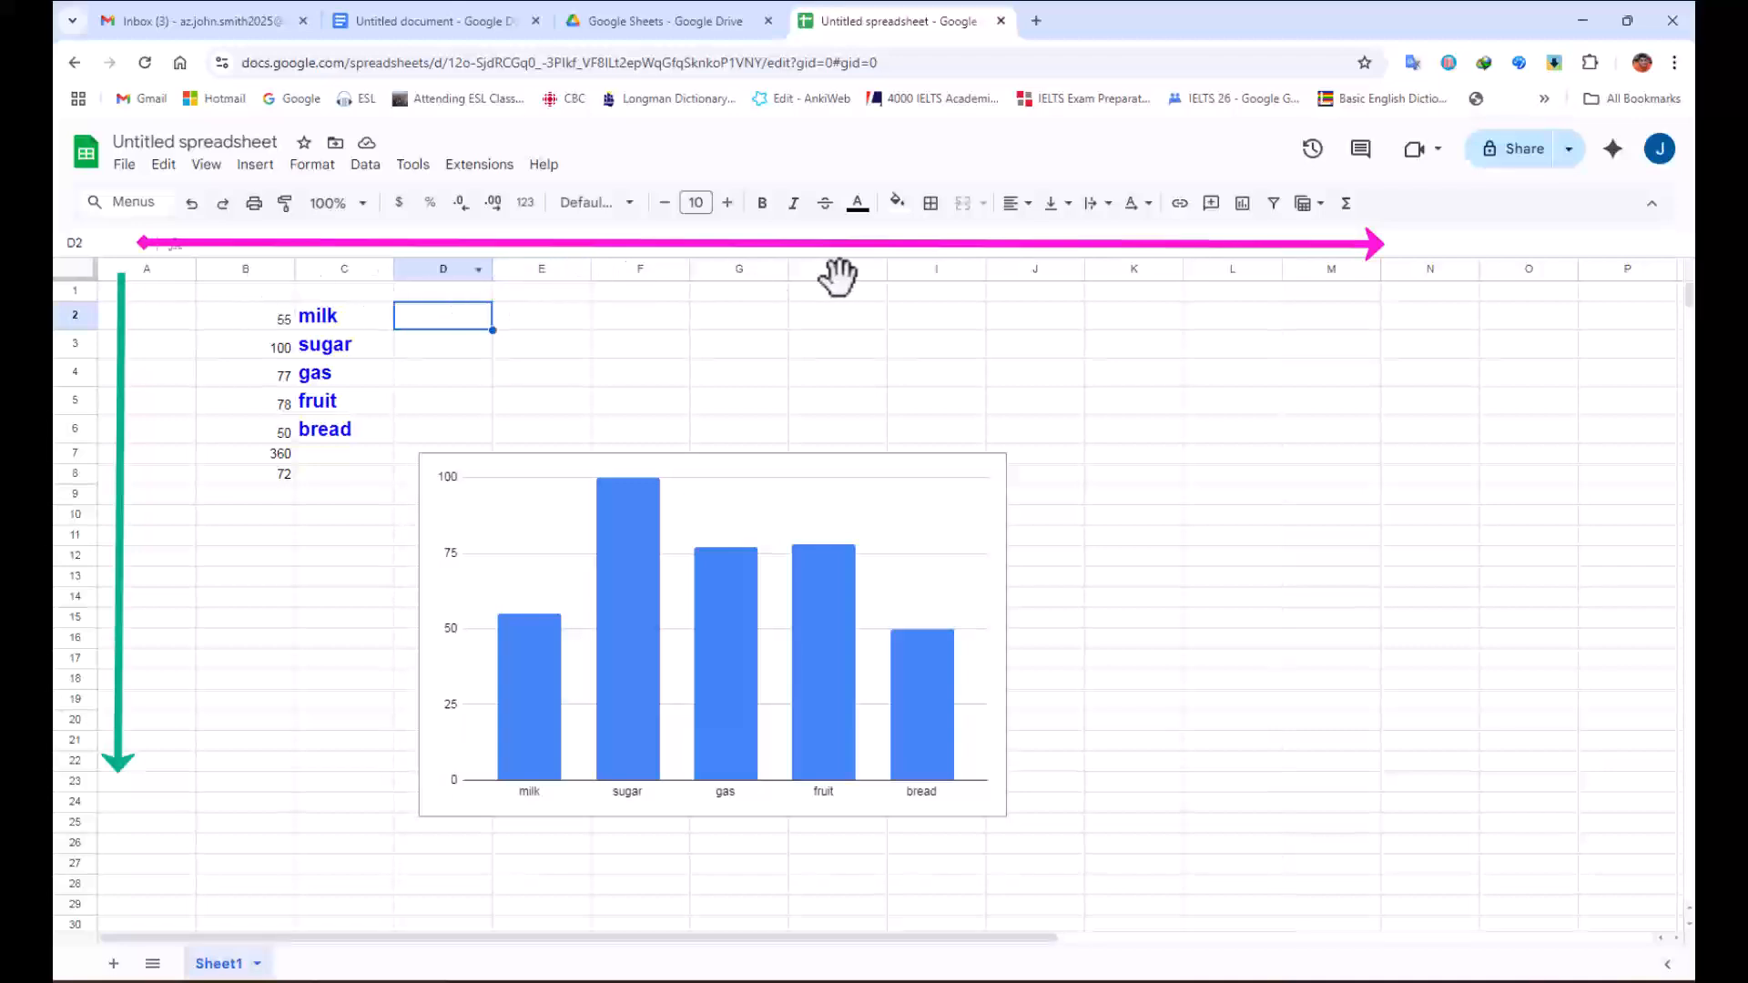
{"action": "left_click_drag", "start_coordinate": [913, 940], "coordinate": [1221, 296]}
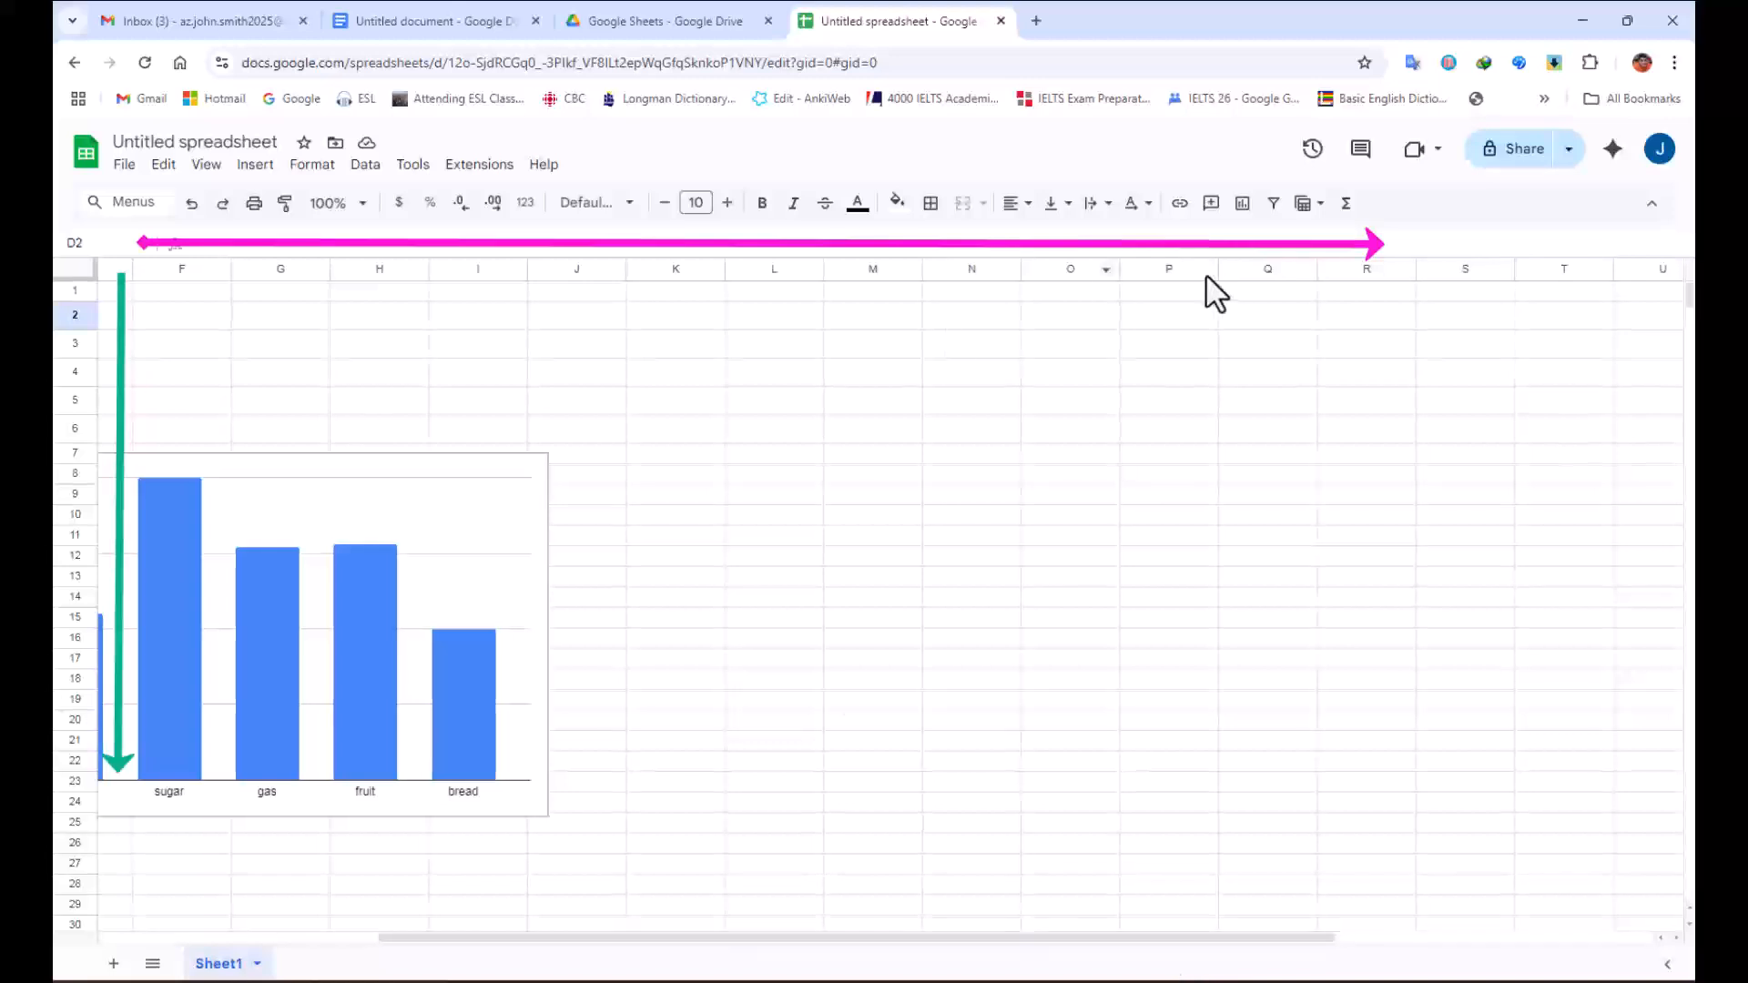
{"action": "left_click_drag", "start_coordinate": [1061, 948], "coordinate": [695, 937]}
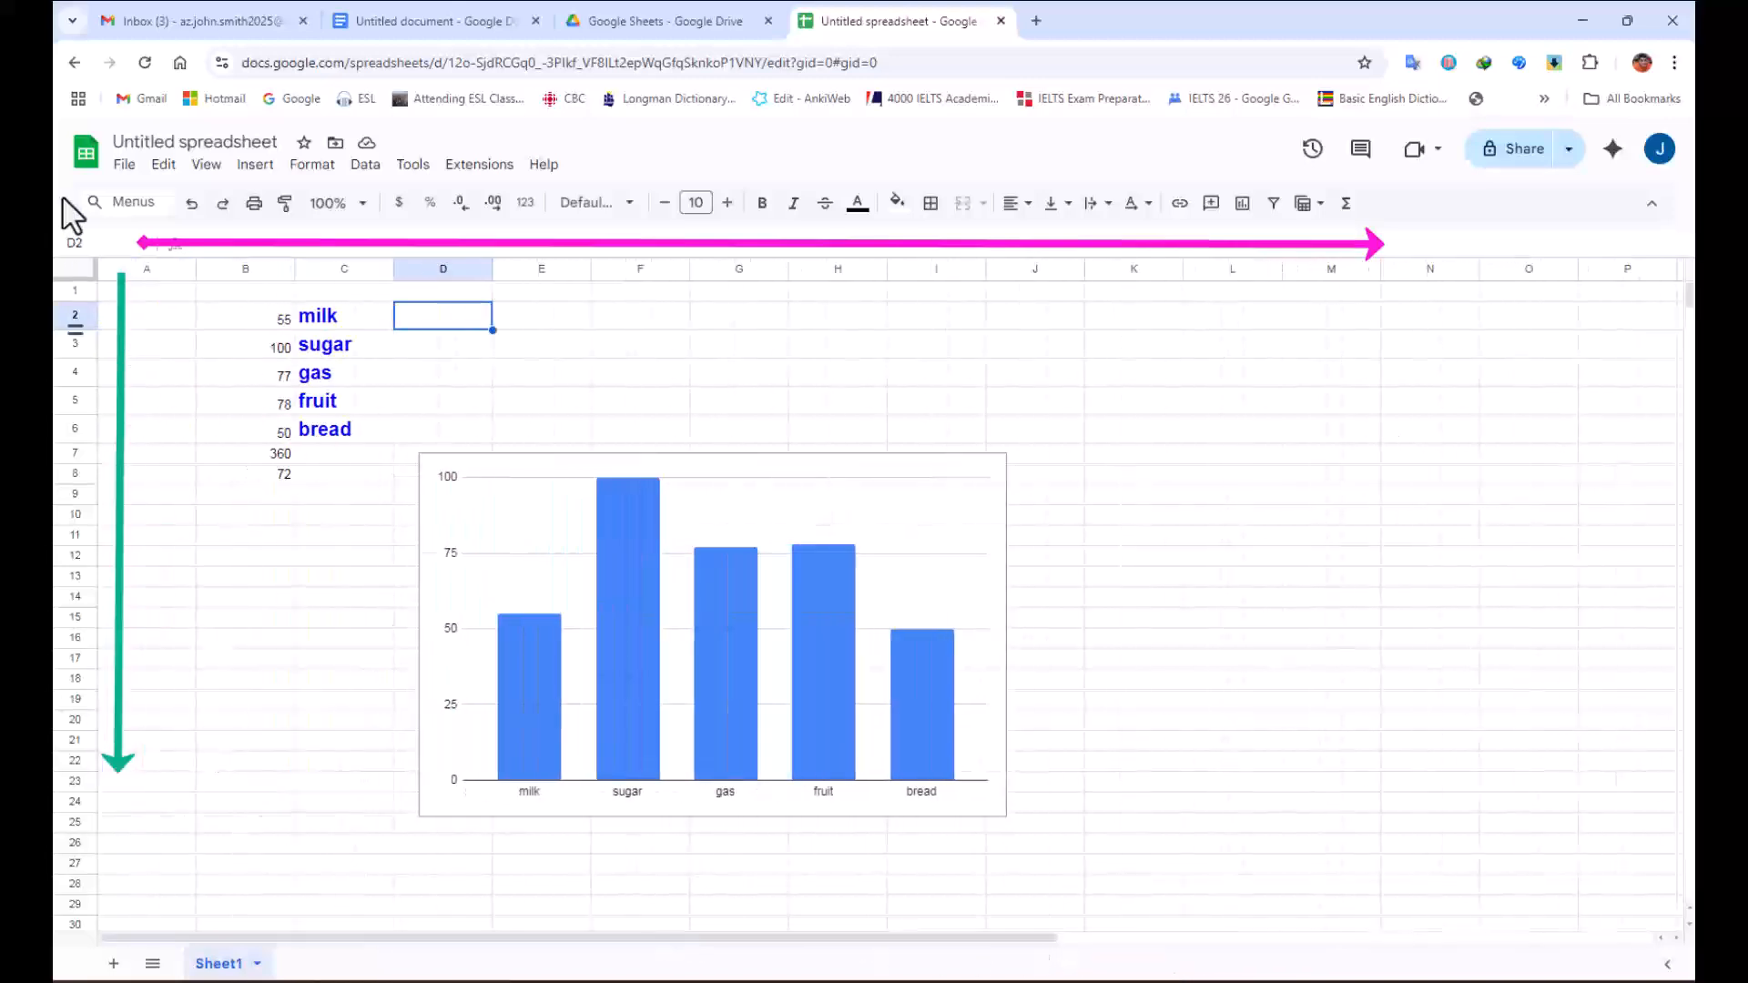
Check the cell references of sugar, bread and the sum cell, and view the formula behind the sum.
{"action": "left_click", "coordinate": [349, 346]}
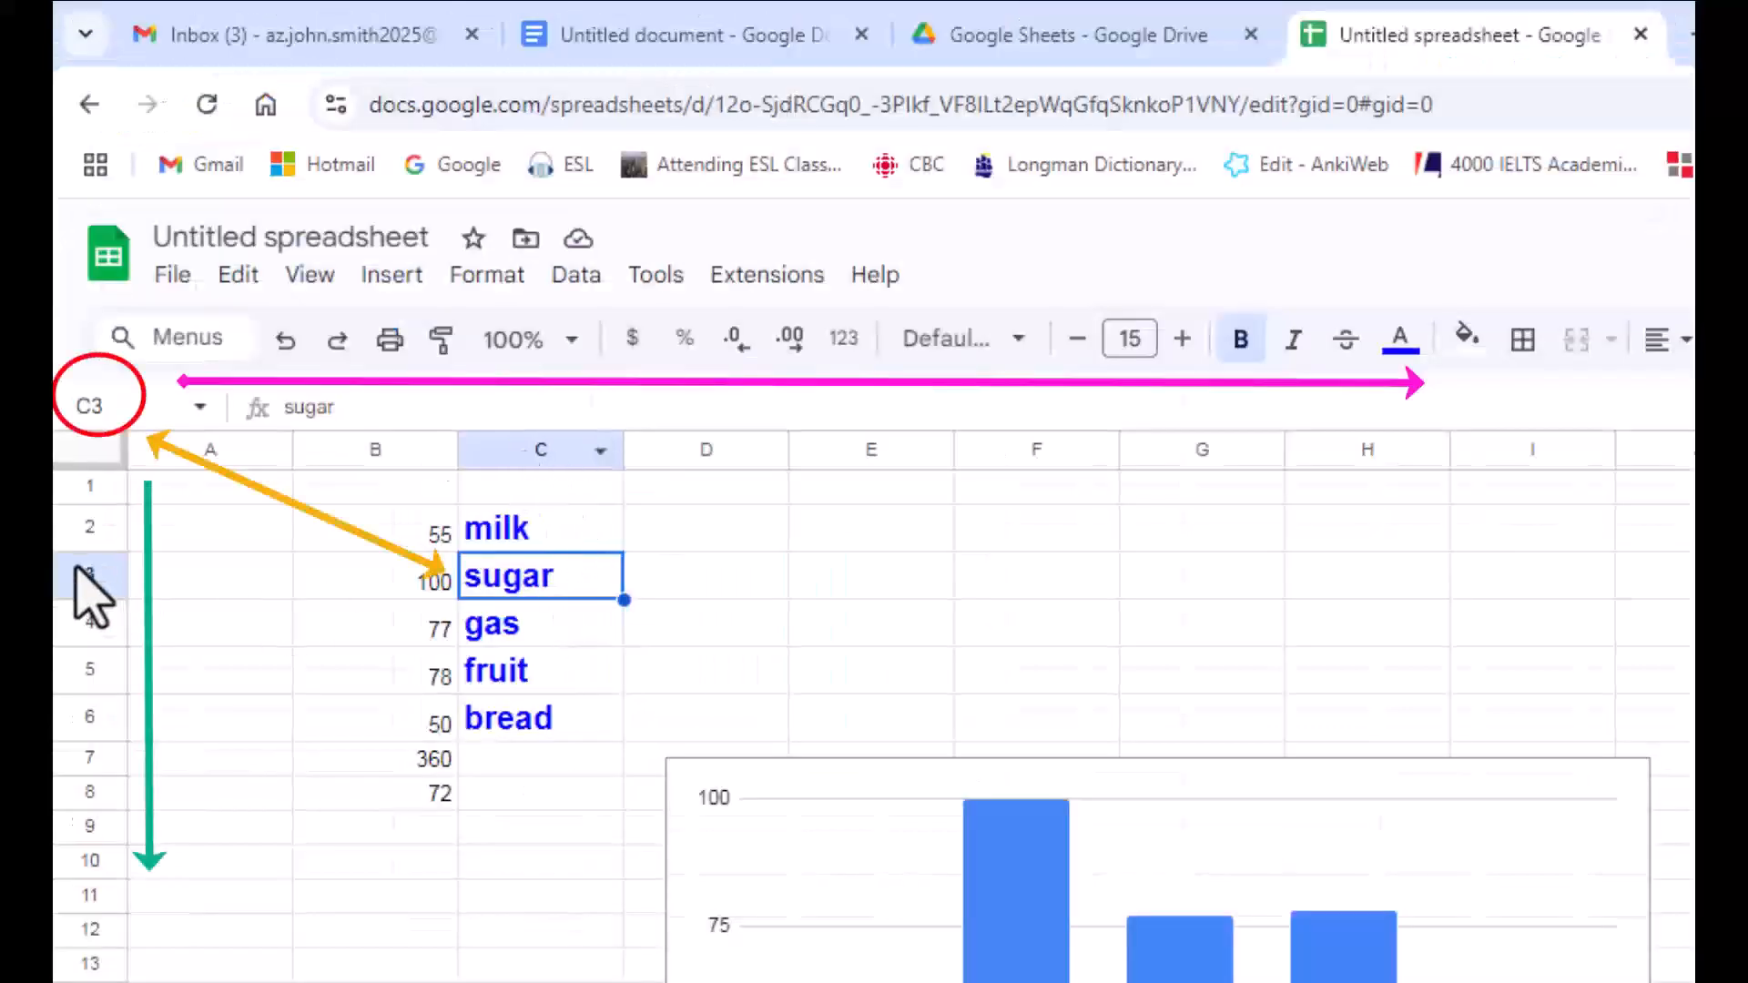
{"action": "left_click", "coordinate": [538, 726]}
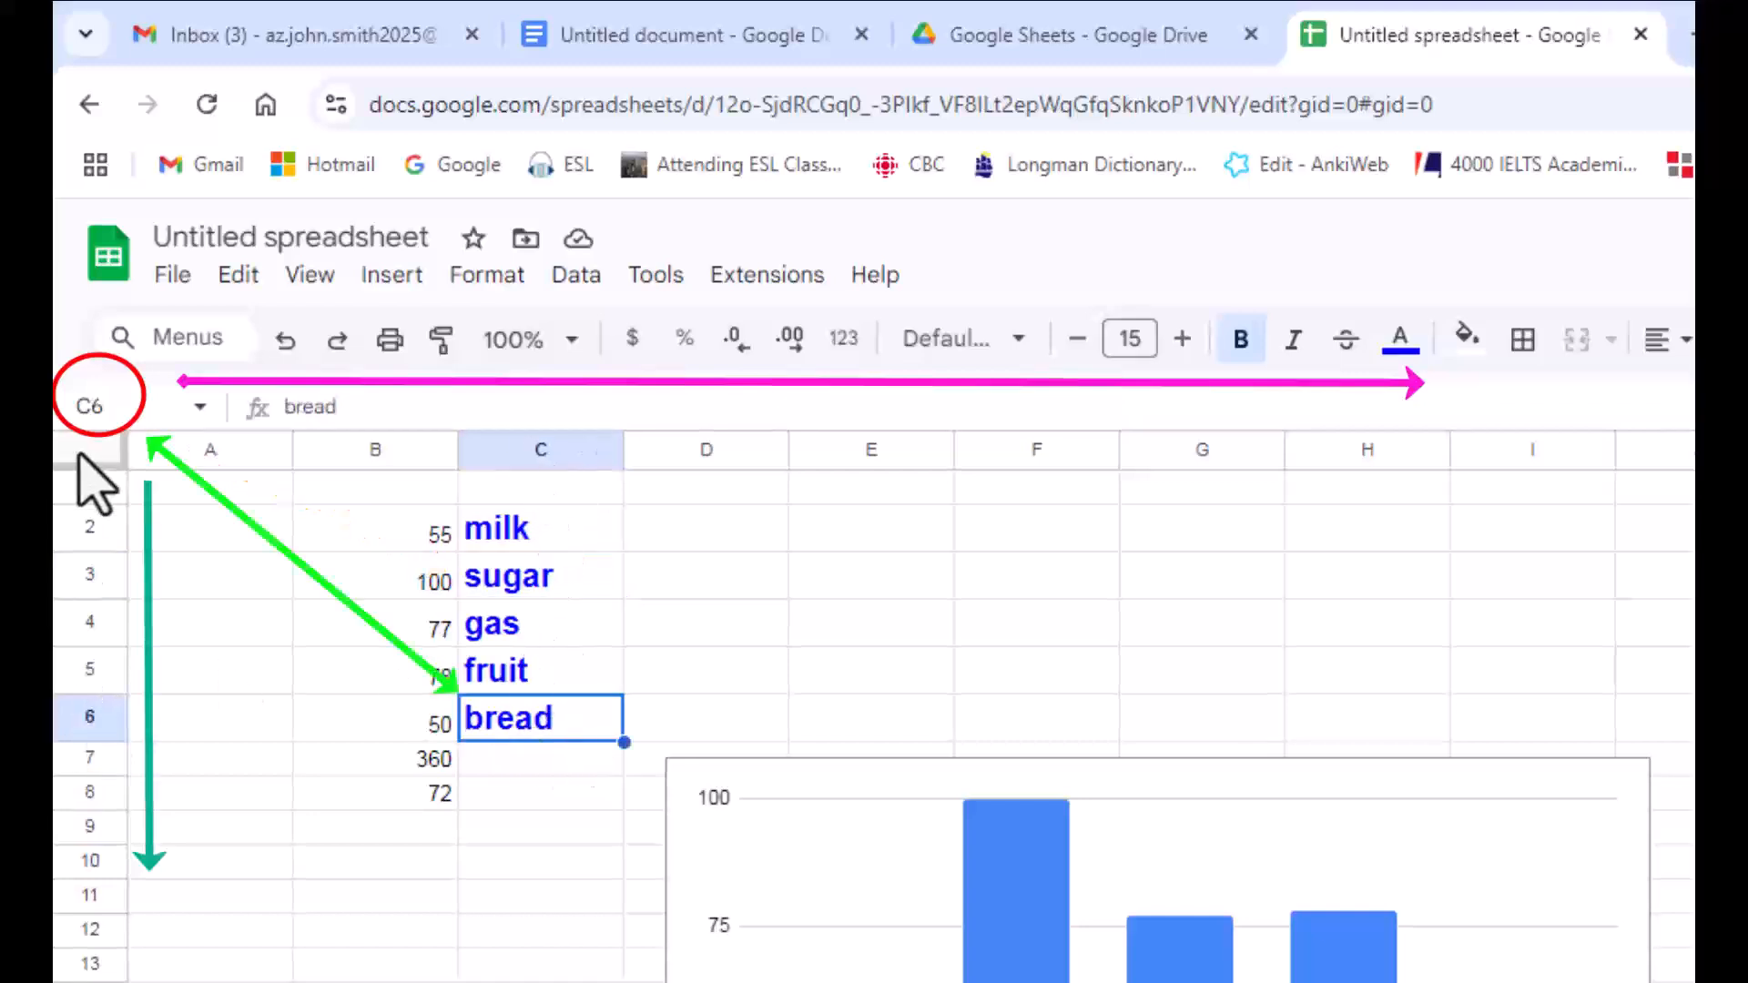
{"action": "left_click", "coordinate": [99, 407]}
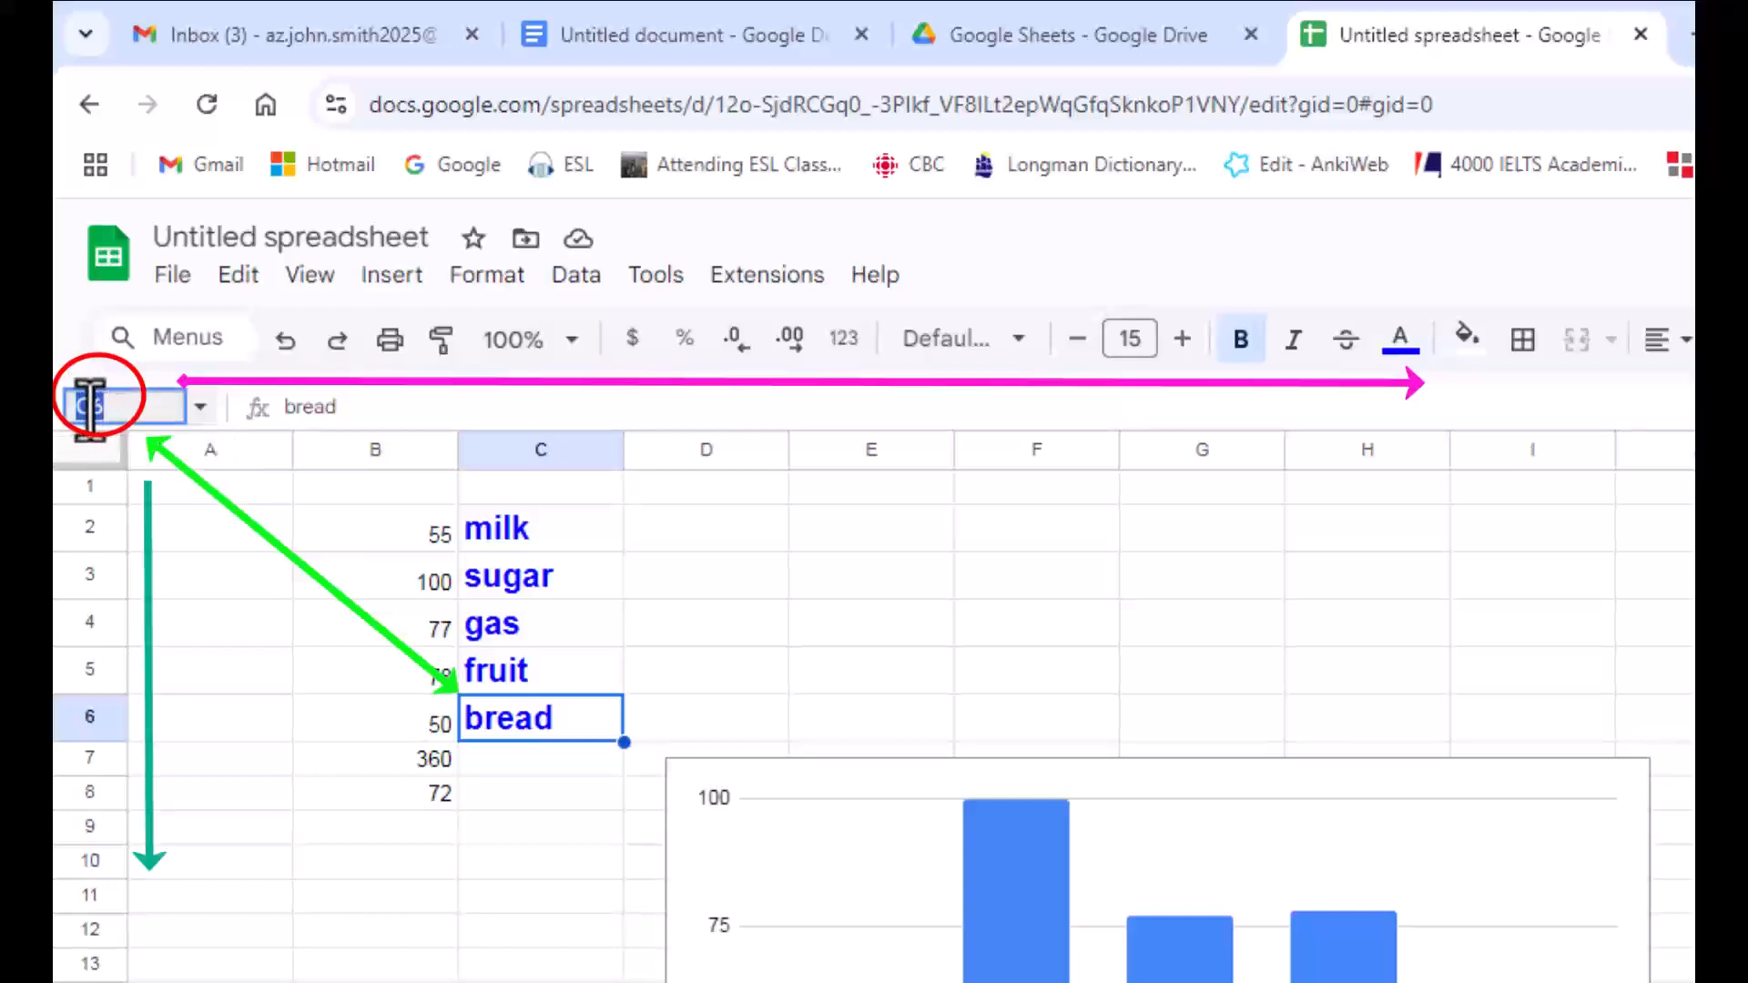
{"action": "left_click", "coordinate": [436, 764]}
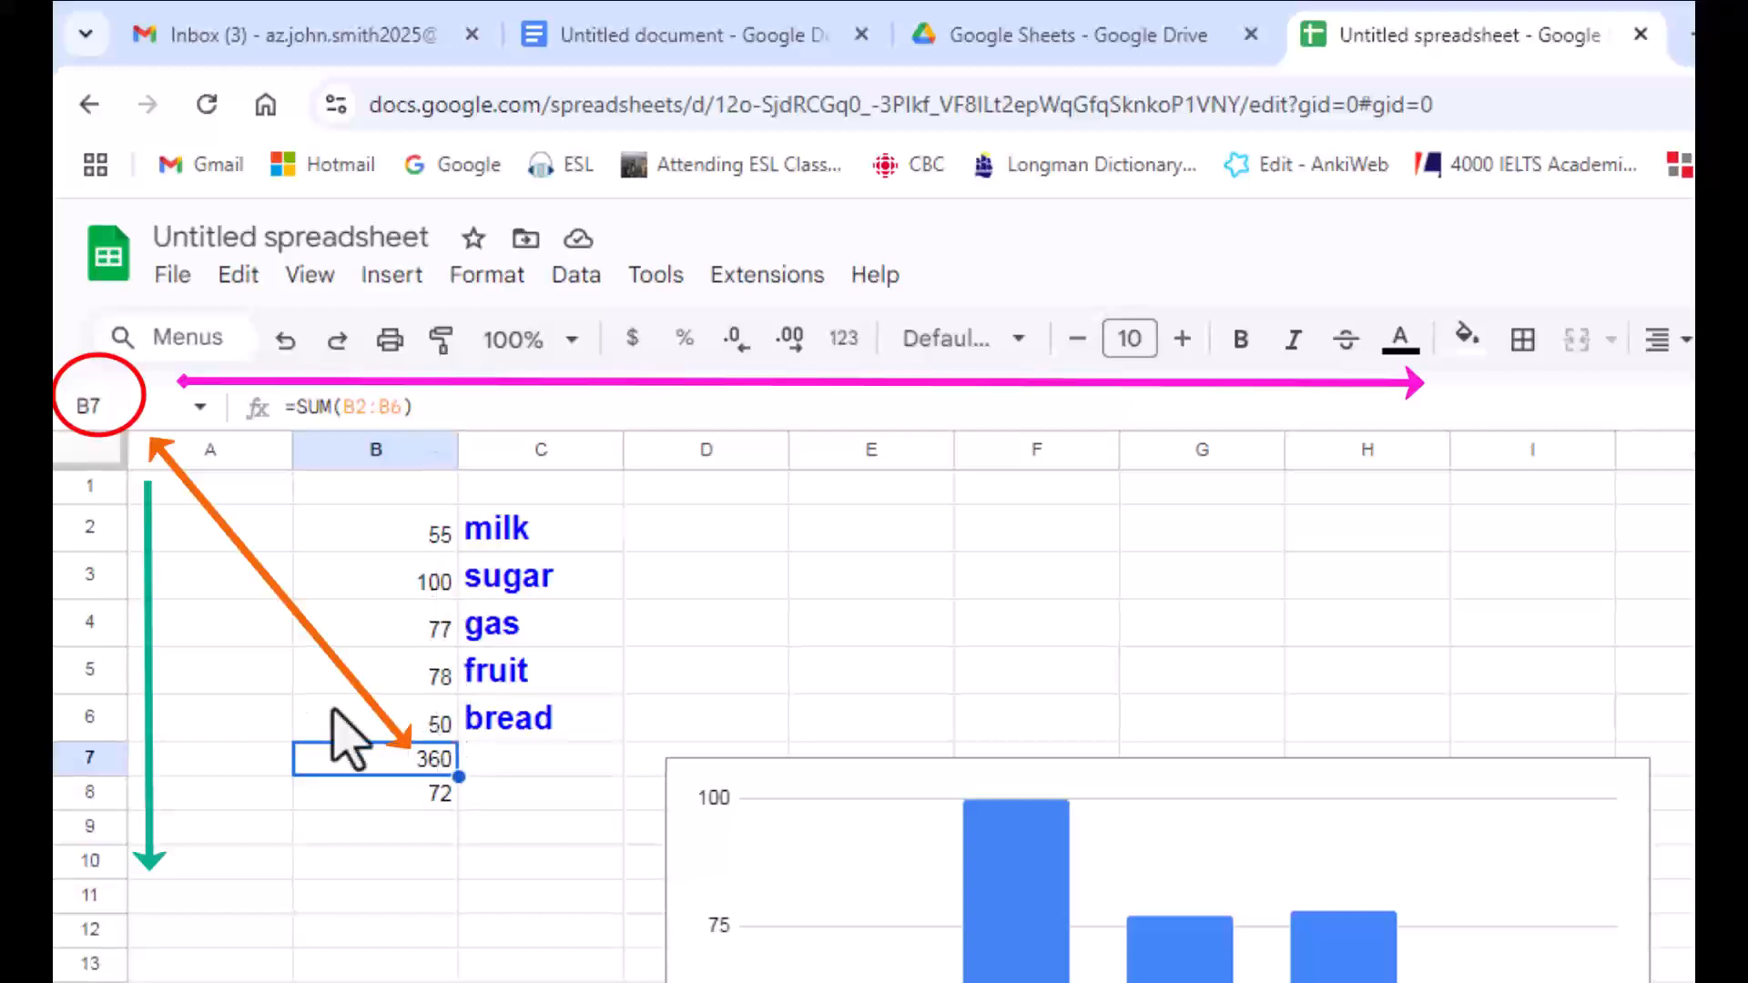
{"action": "left_click", "coordinate": [560, 724]}
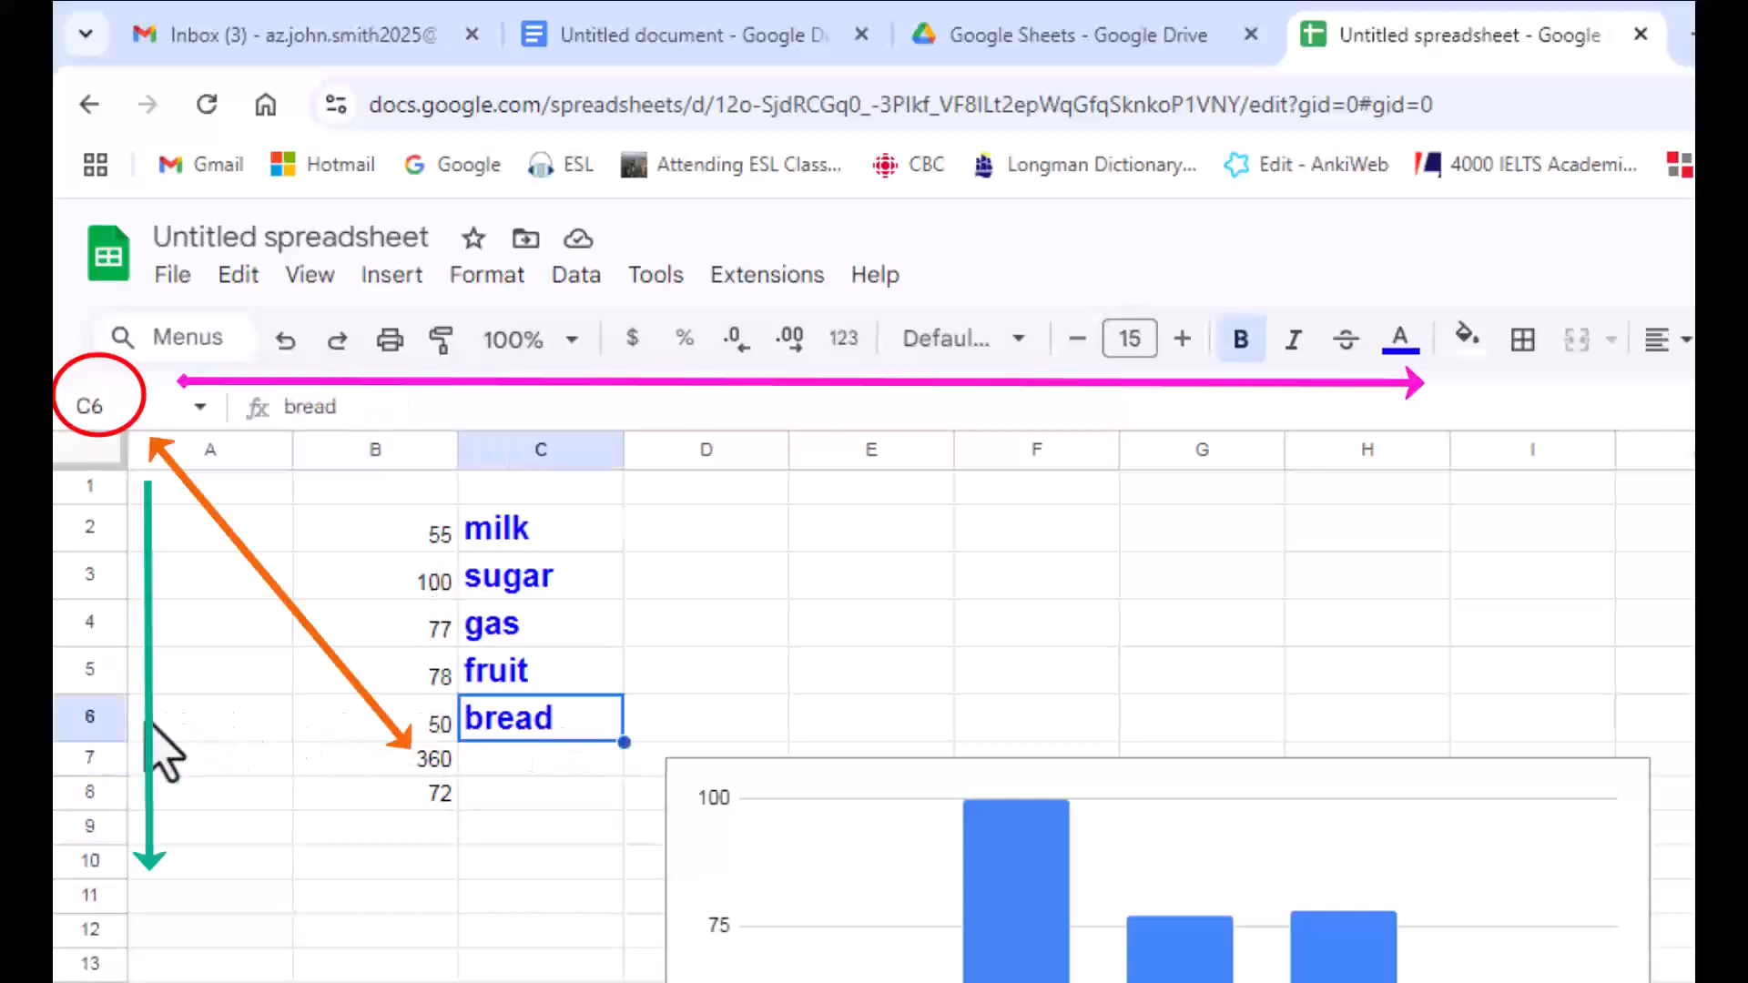
{"action": "left_click", "coordinate": [429, 763]}
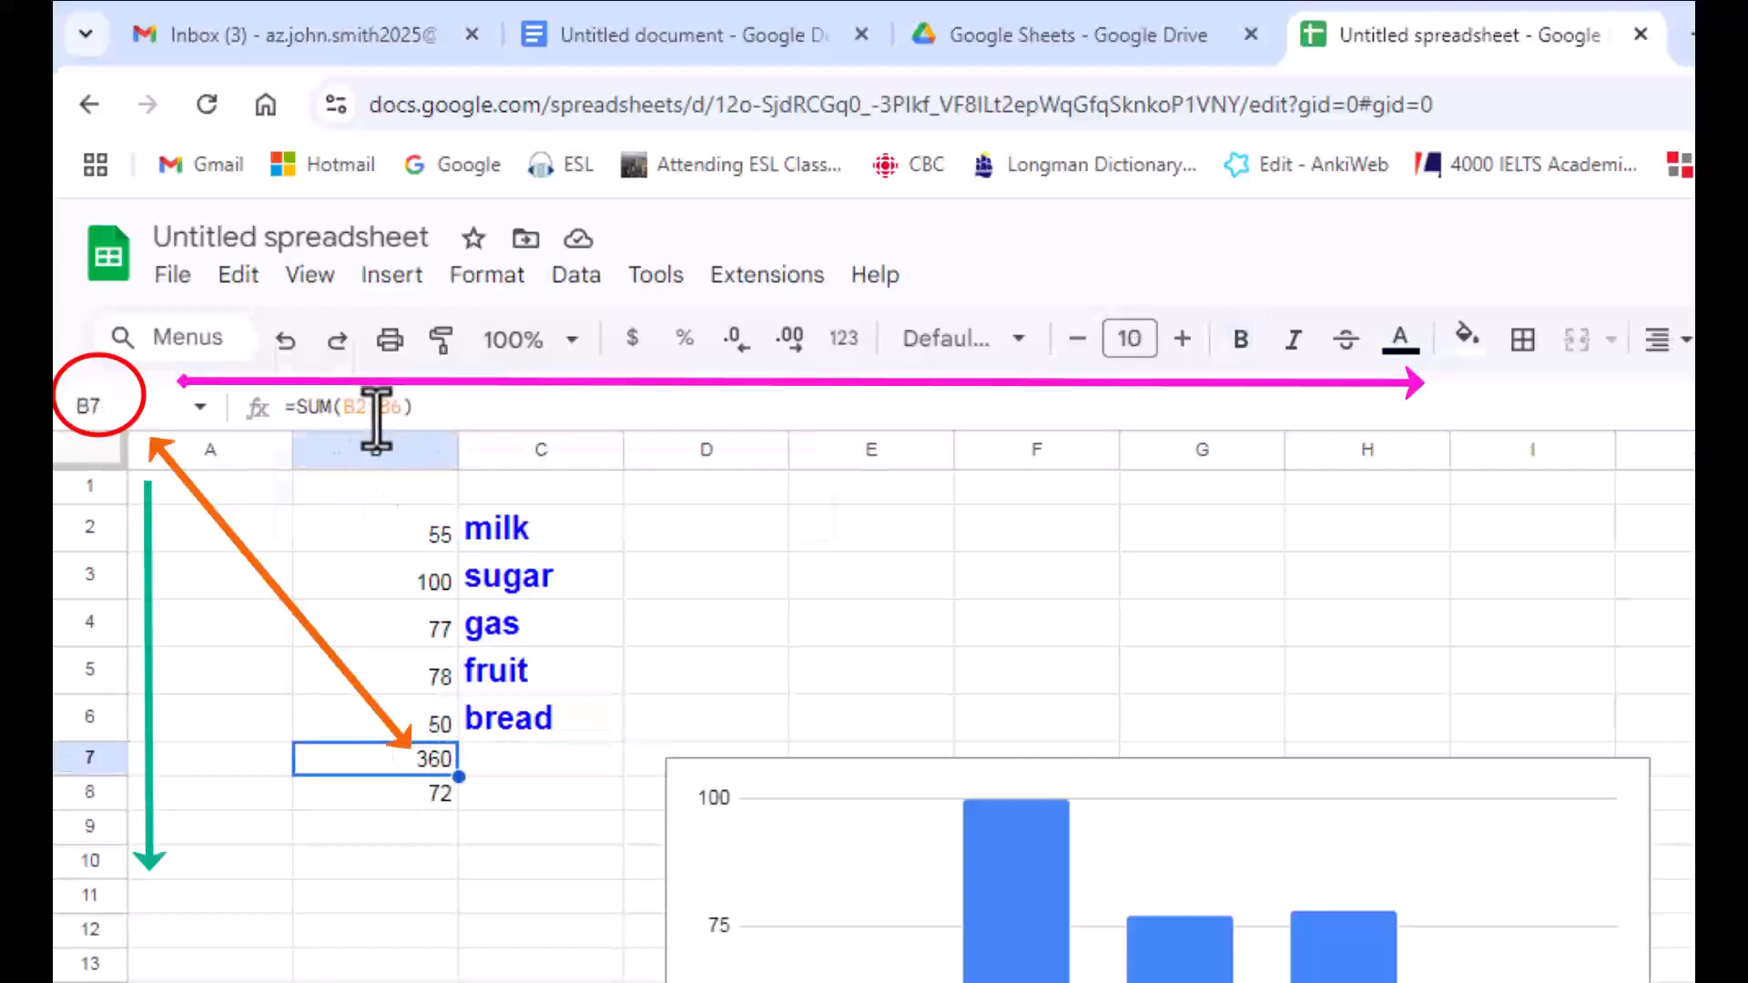
Change the sum formula in B7 to cover only B2:B5, leaving bread out.
{"action": "left_click", "coordinate": [390, 407]}
{"action": "key", "text": "BackSpace"}
{"action": "type", "text": "5"}
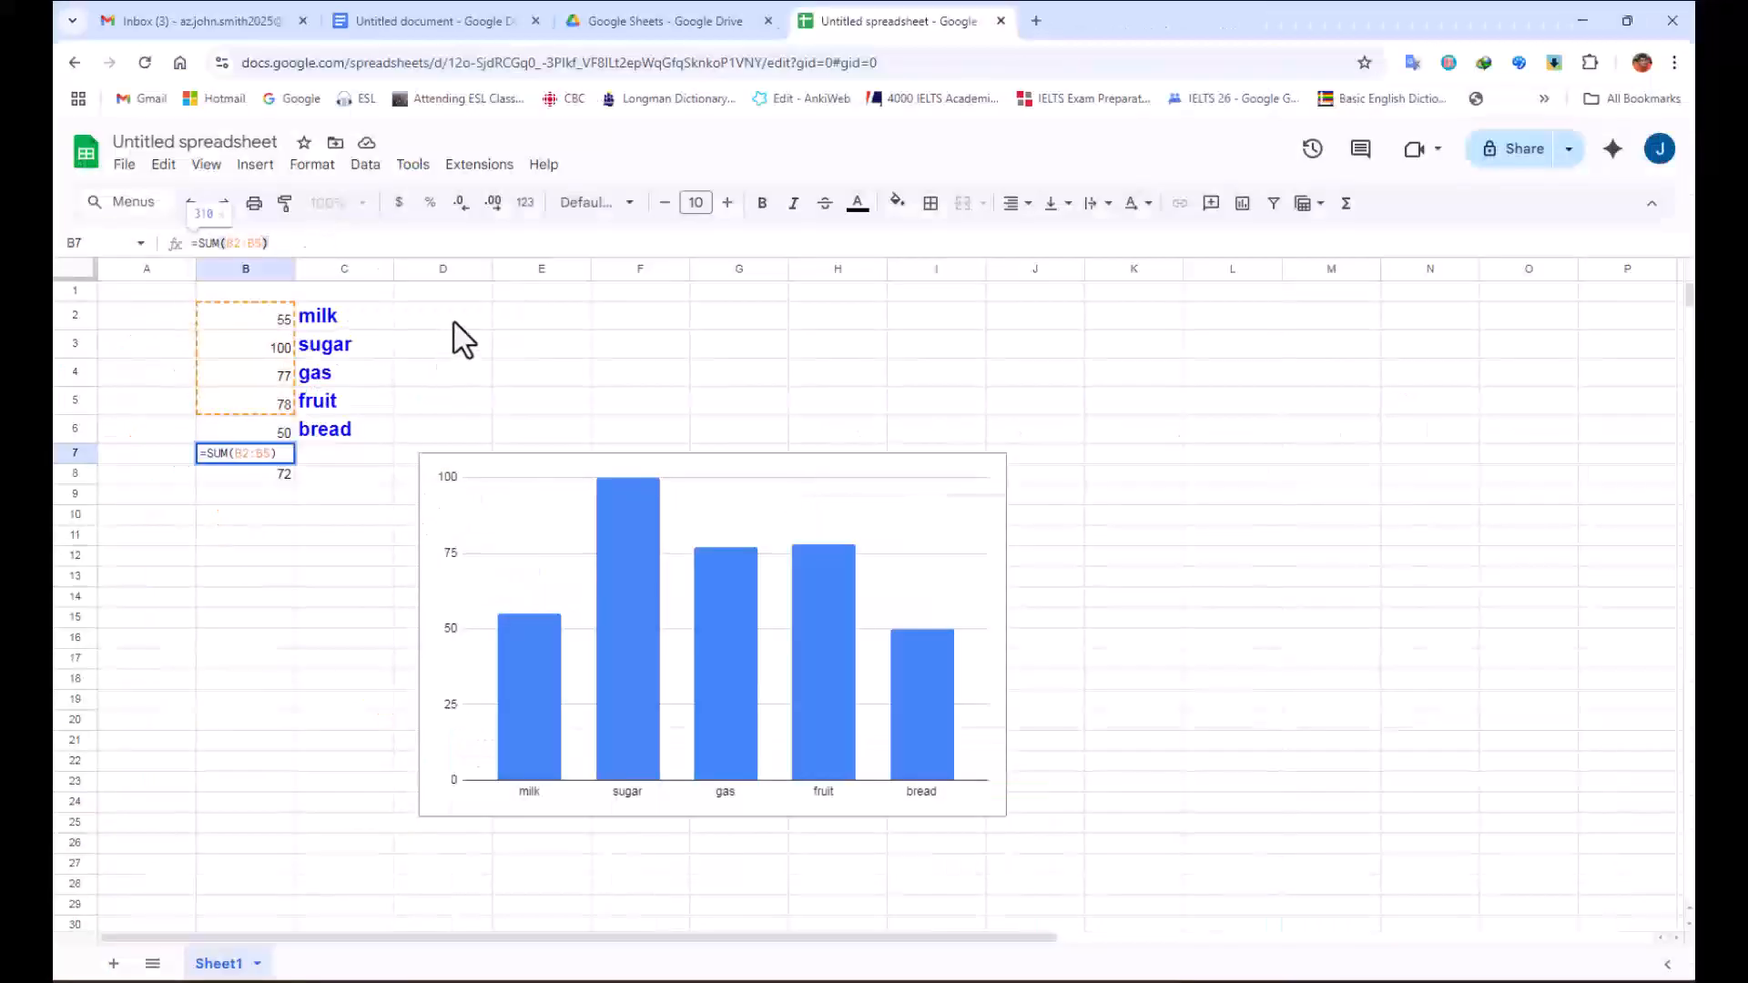
{"action": "left_click", "coordinate": [454, 322]}
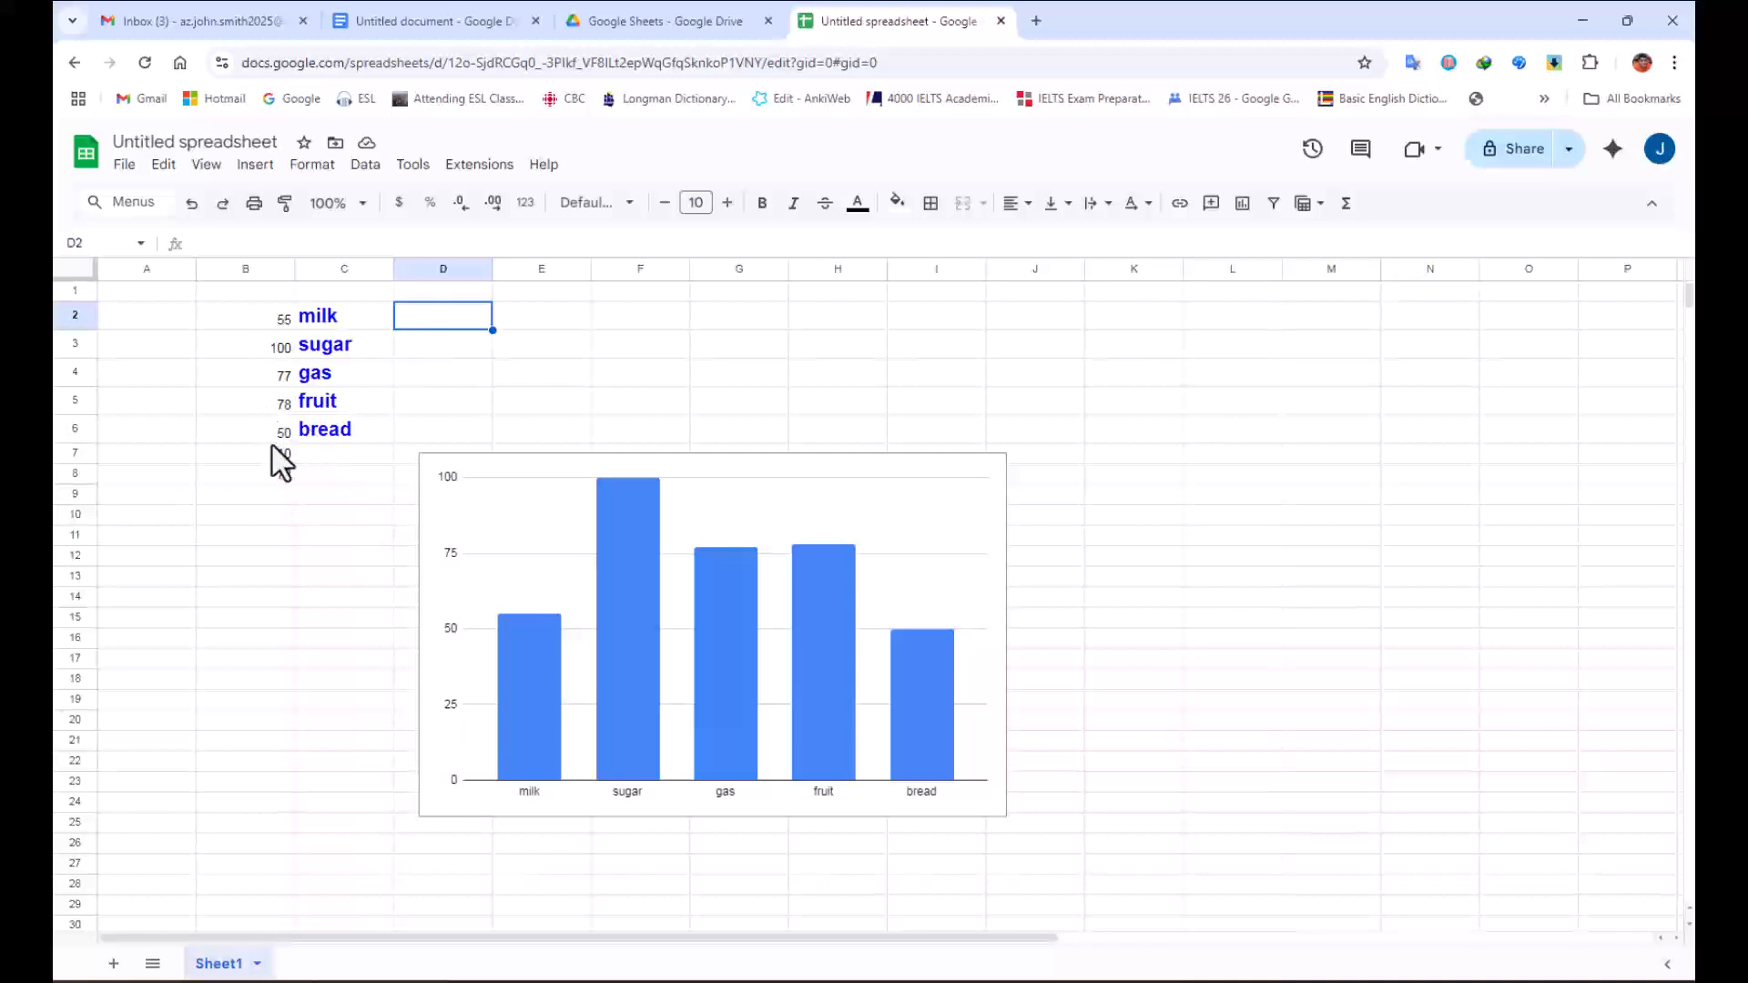
{"action": "left_click", "coordinate": [314, 437]}
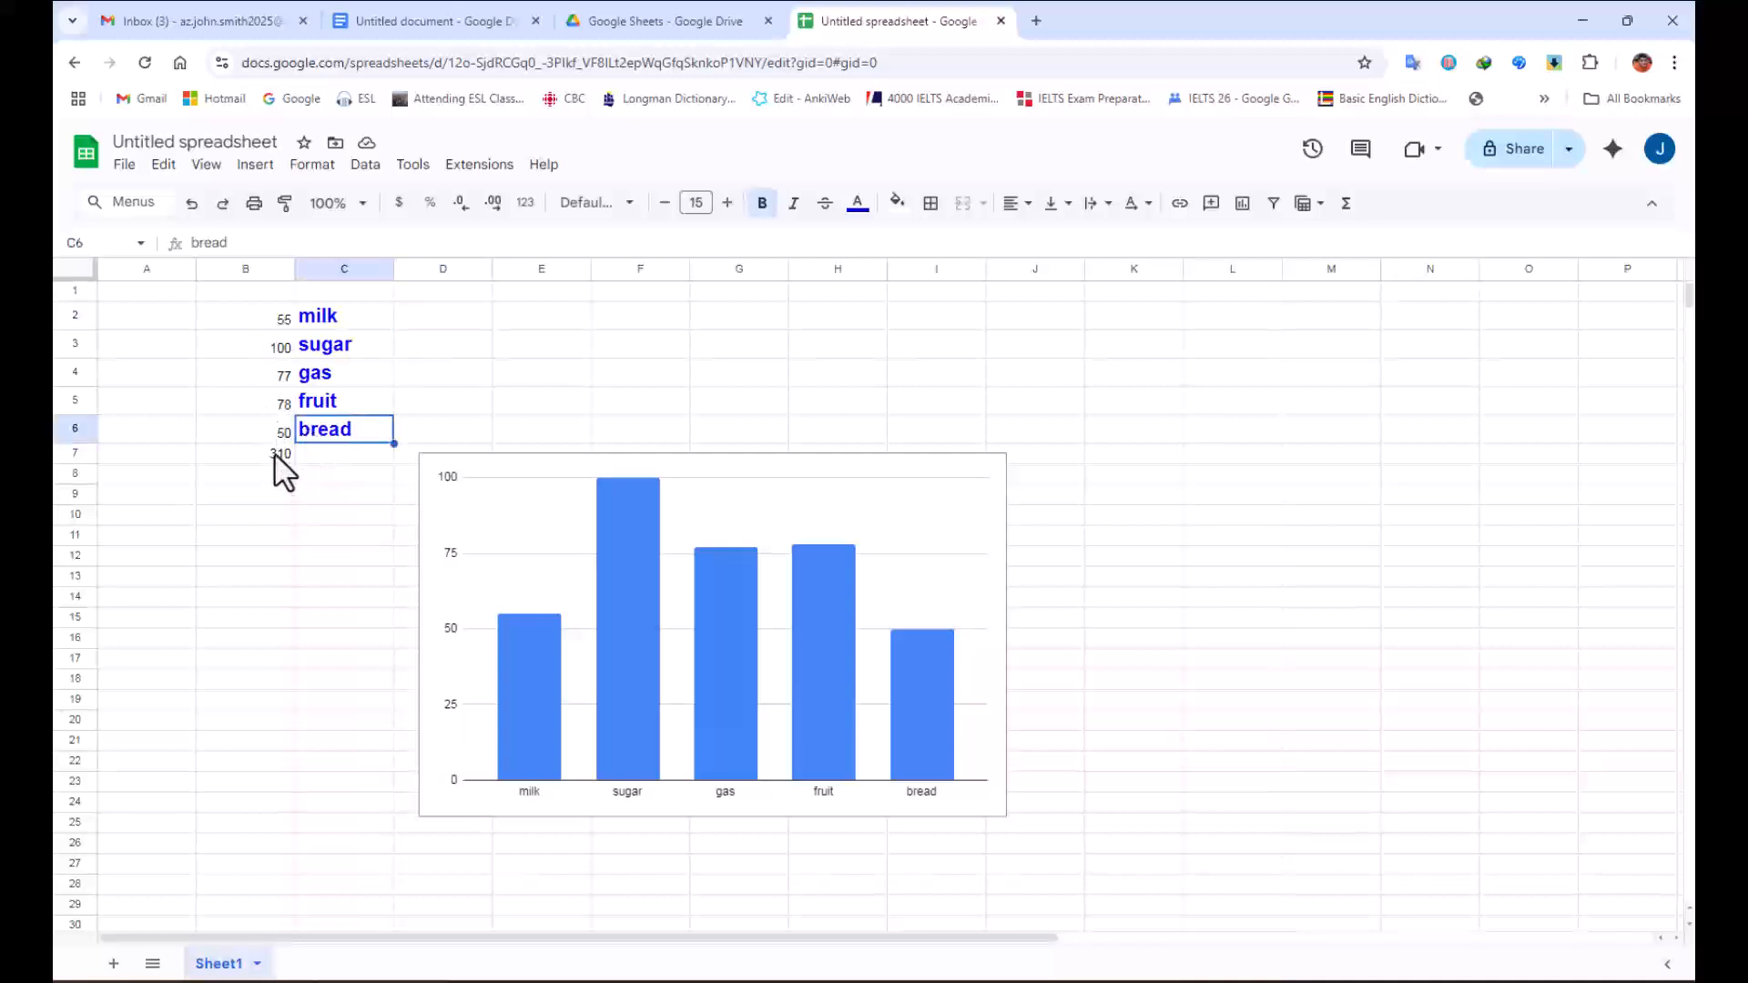
{"action": "left_click", "coordinate": [319, 455]}
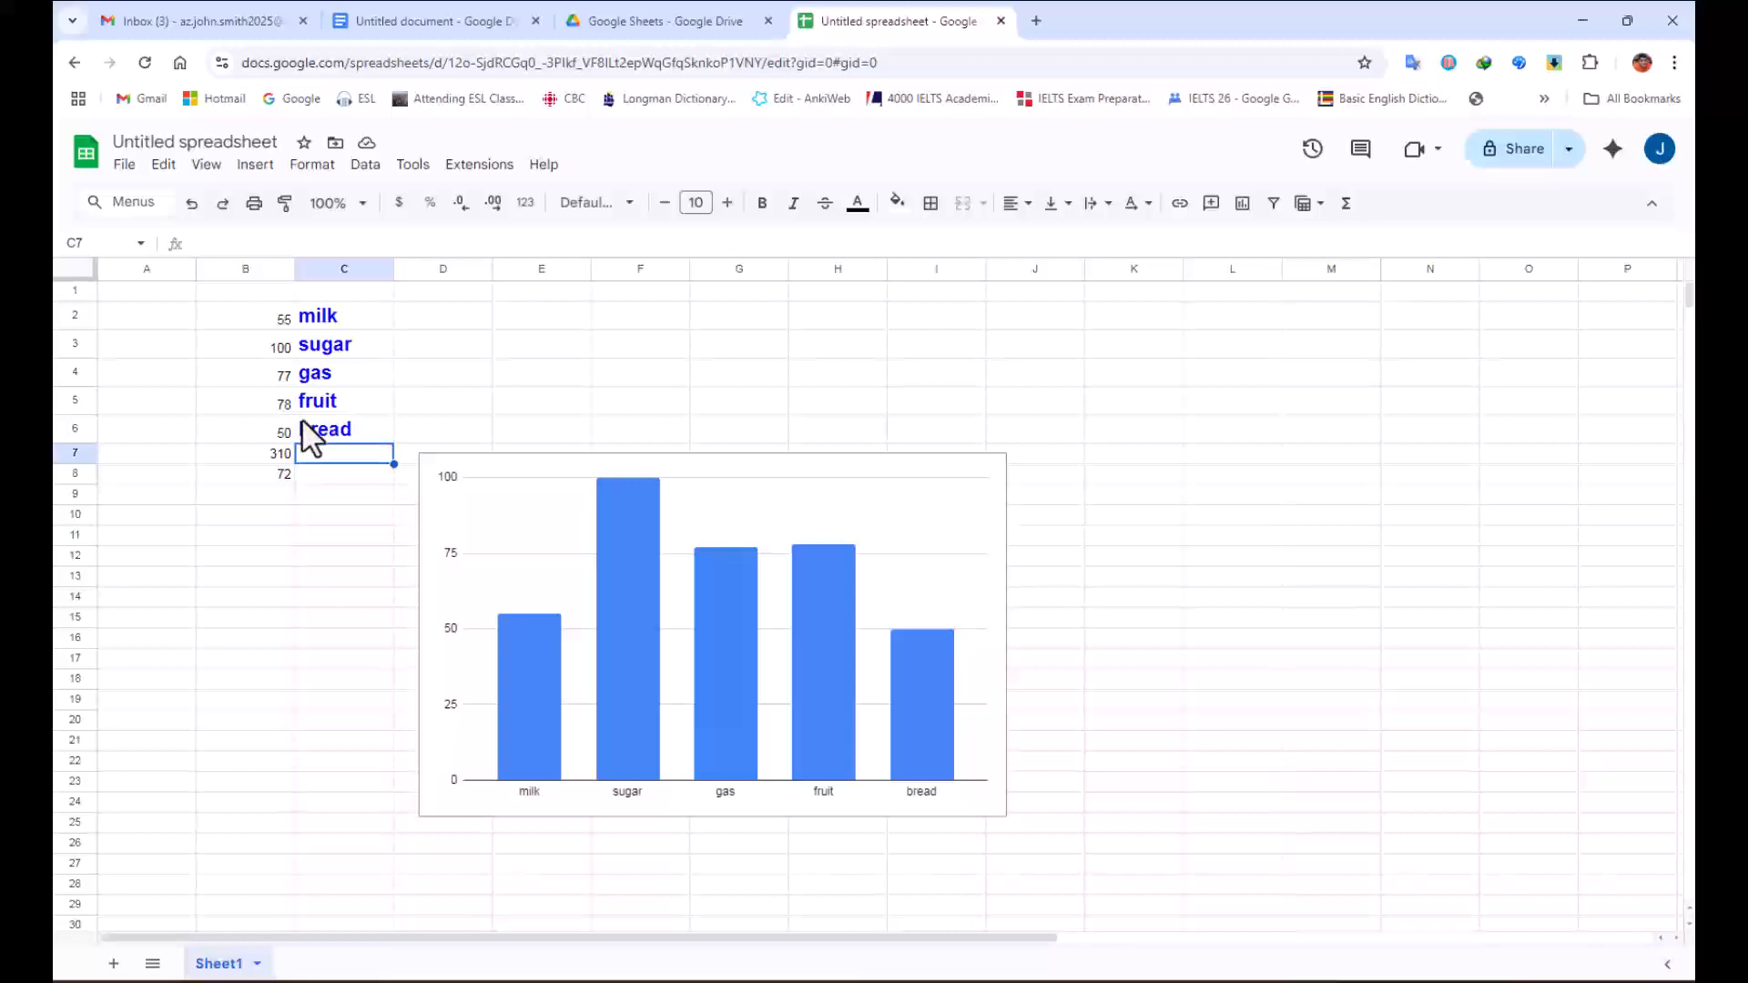
{"action": "left_click", "coordinate": [336, 423]}
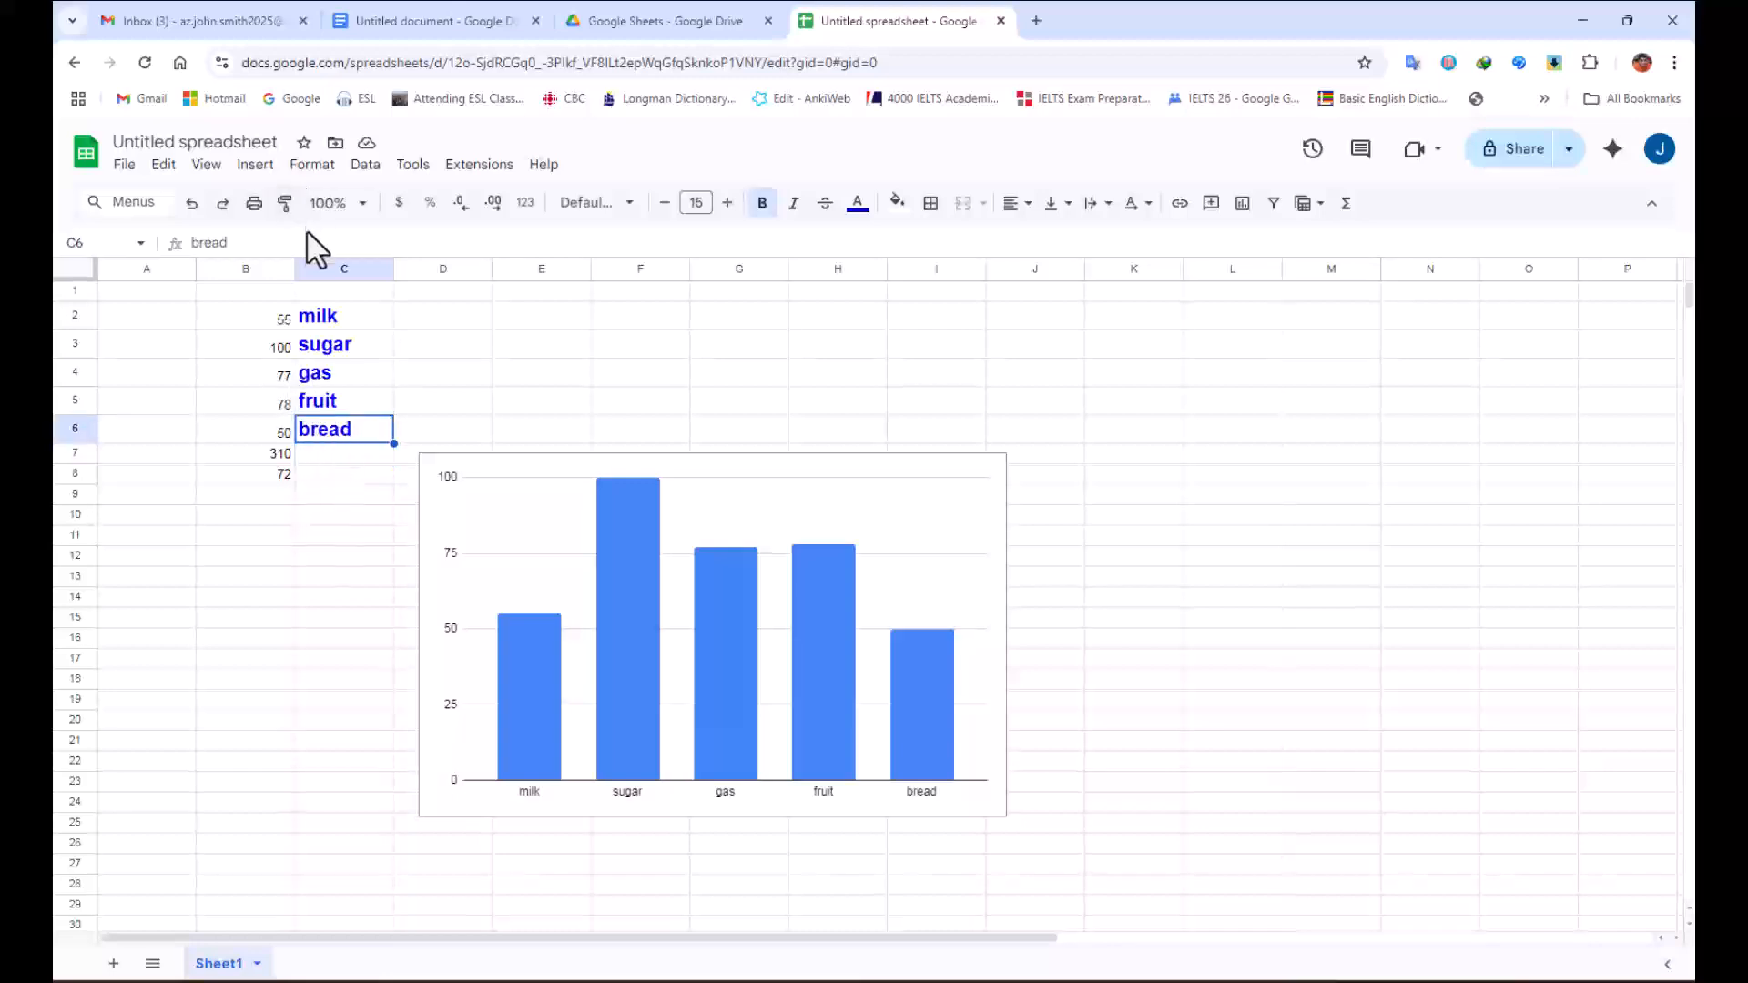
Undo the formula change in B7, redo it, and undo it once more.
{"action": "left_click", "coordinate": [191, 204]}
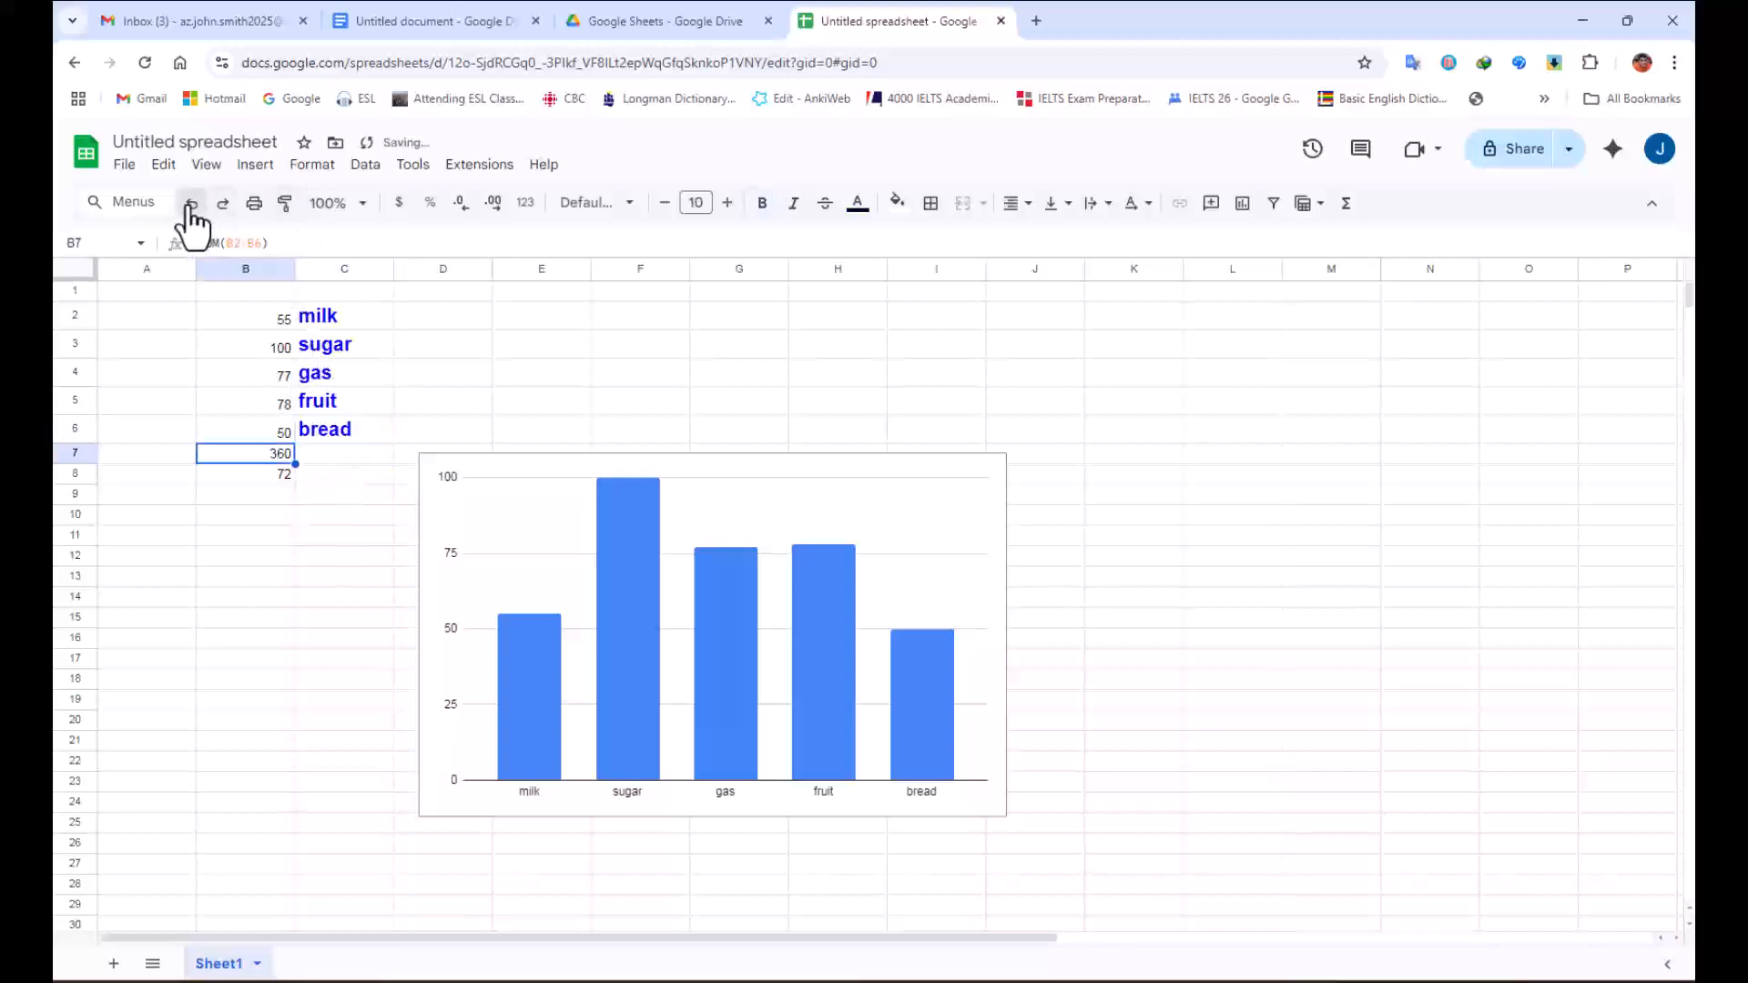
{"action": "left_click", "coordinate": [222, 203]}
{"action": "left_click", "coordinate": [412, 28]}
{"action": "left_click", "coordinate": [809, 27]}
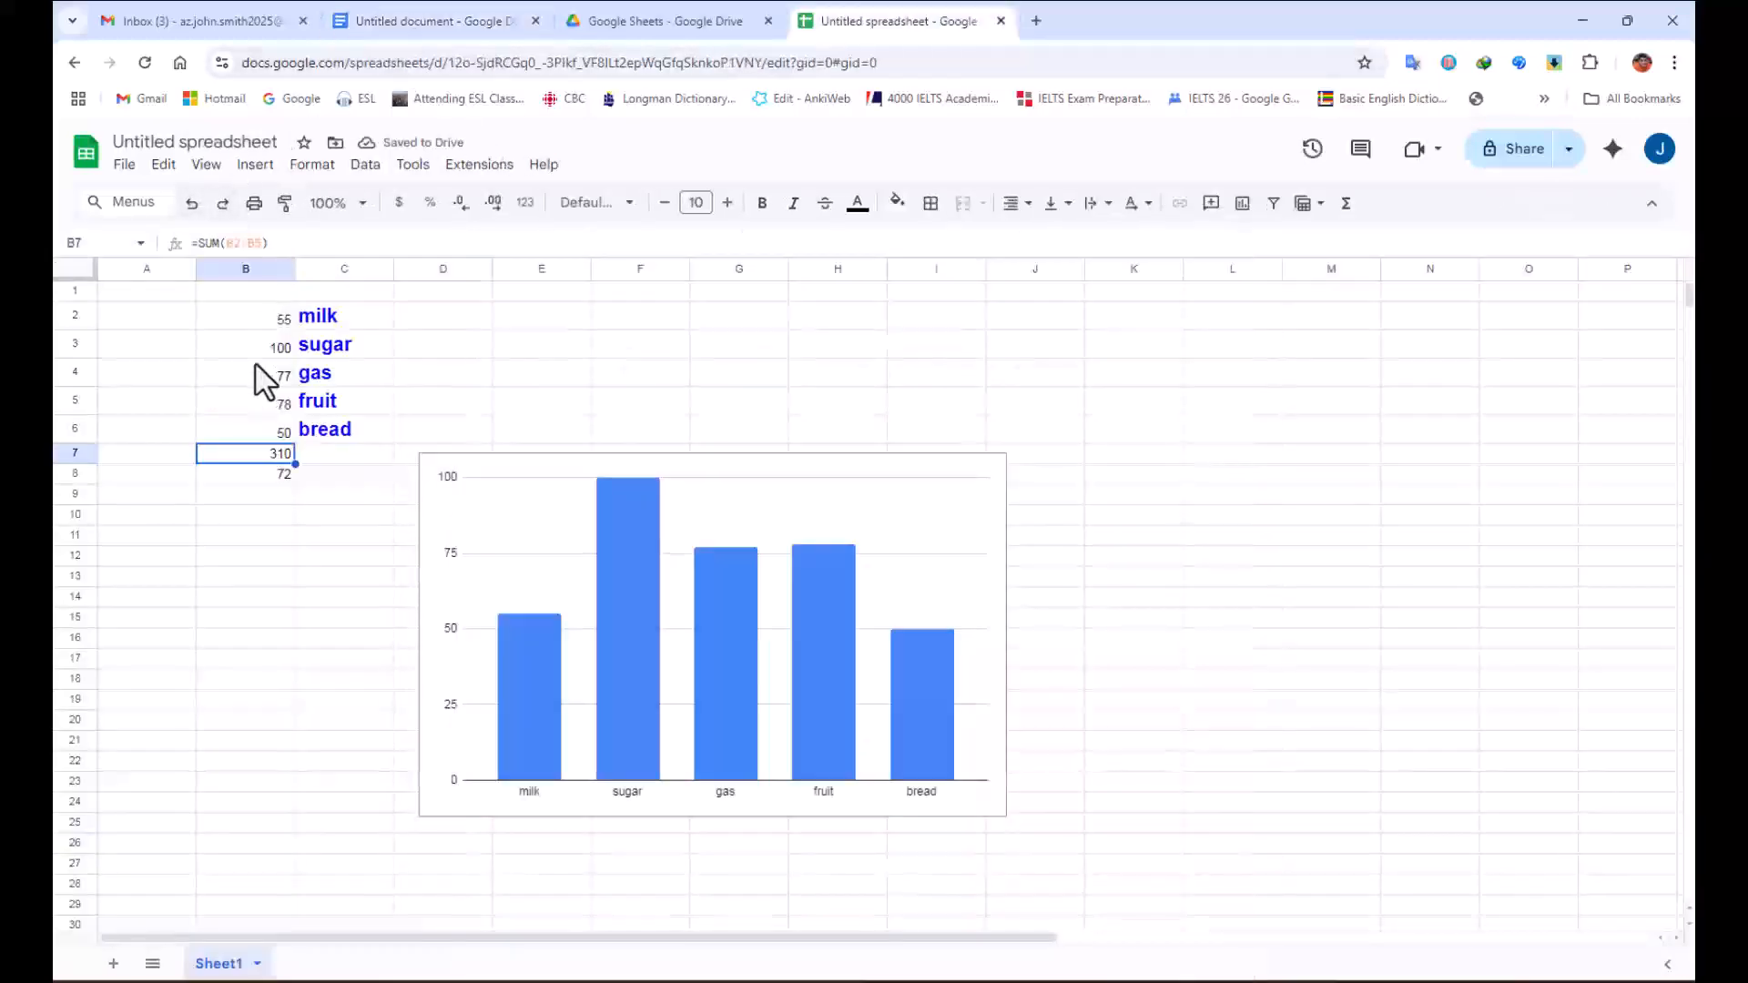
{"action": "left_click", "coordinate": [191, 203]}
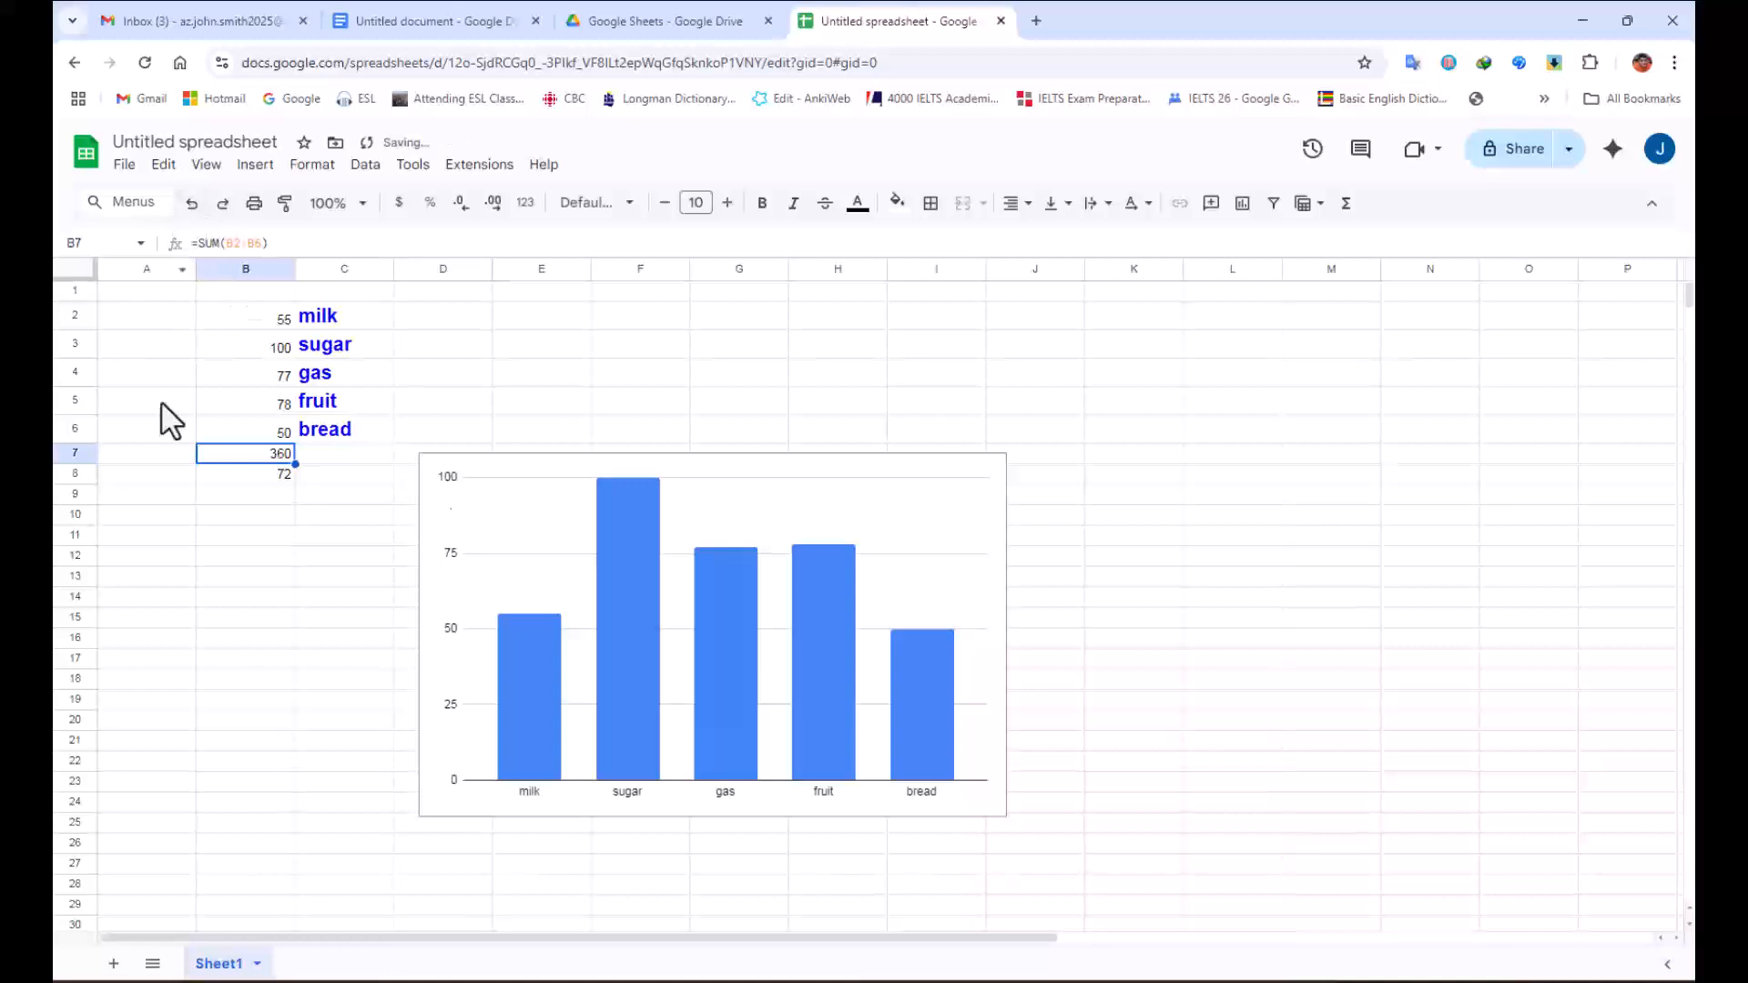
{"action": "left_click", "coordinate": [311, 457]}
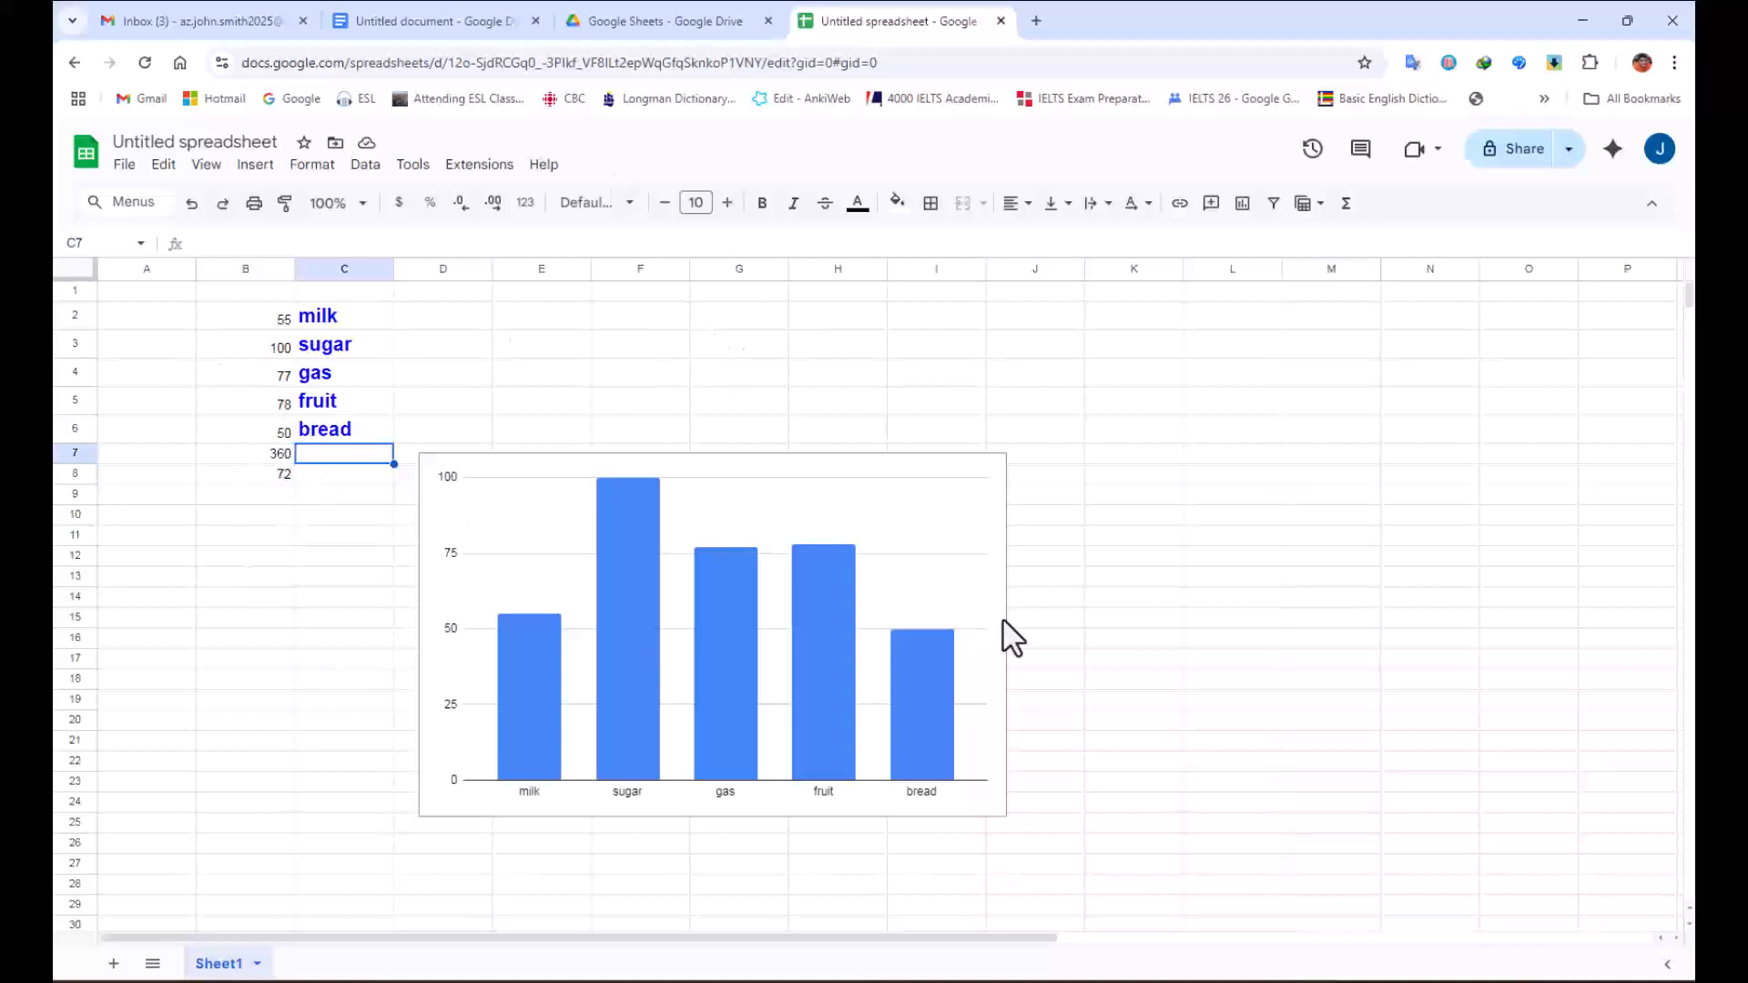
Copy the amounts and item names in B2:C8 of the Google Sheets spreadsheet.
{"action": "mouse_move", "coordinate": [1621, 24]}
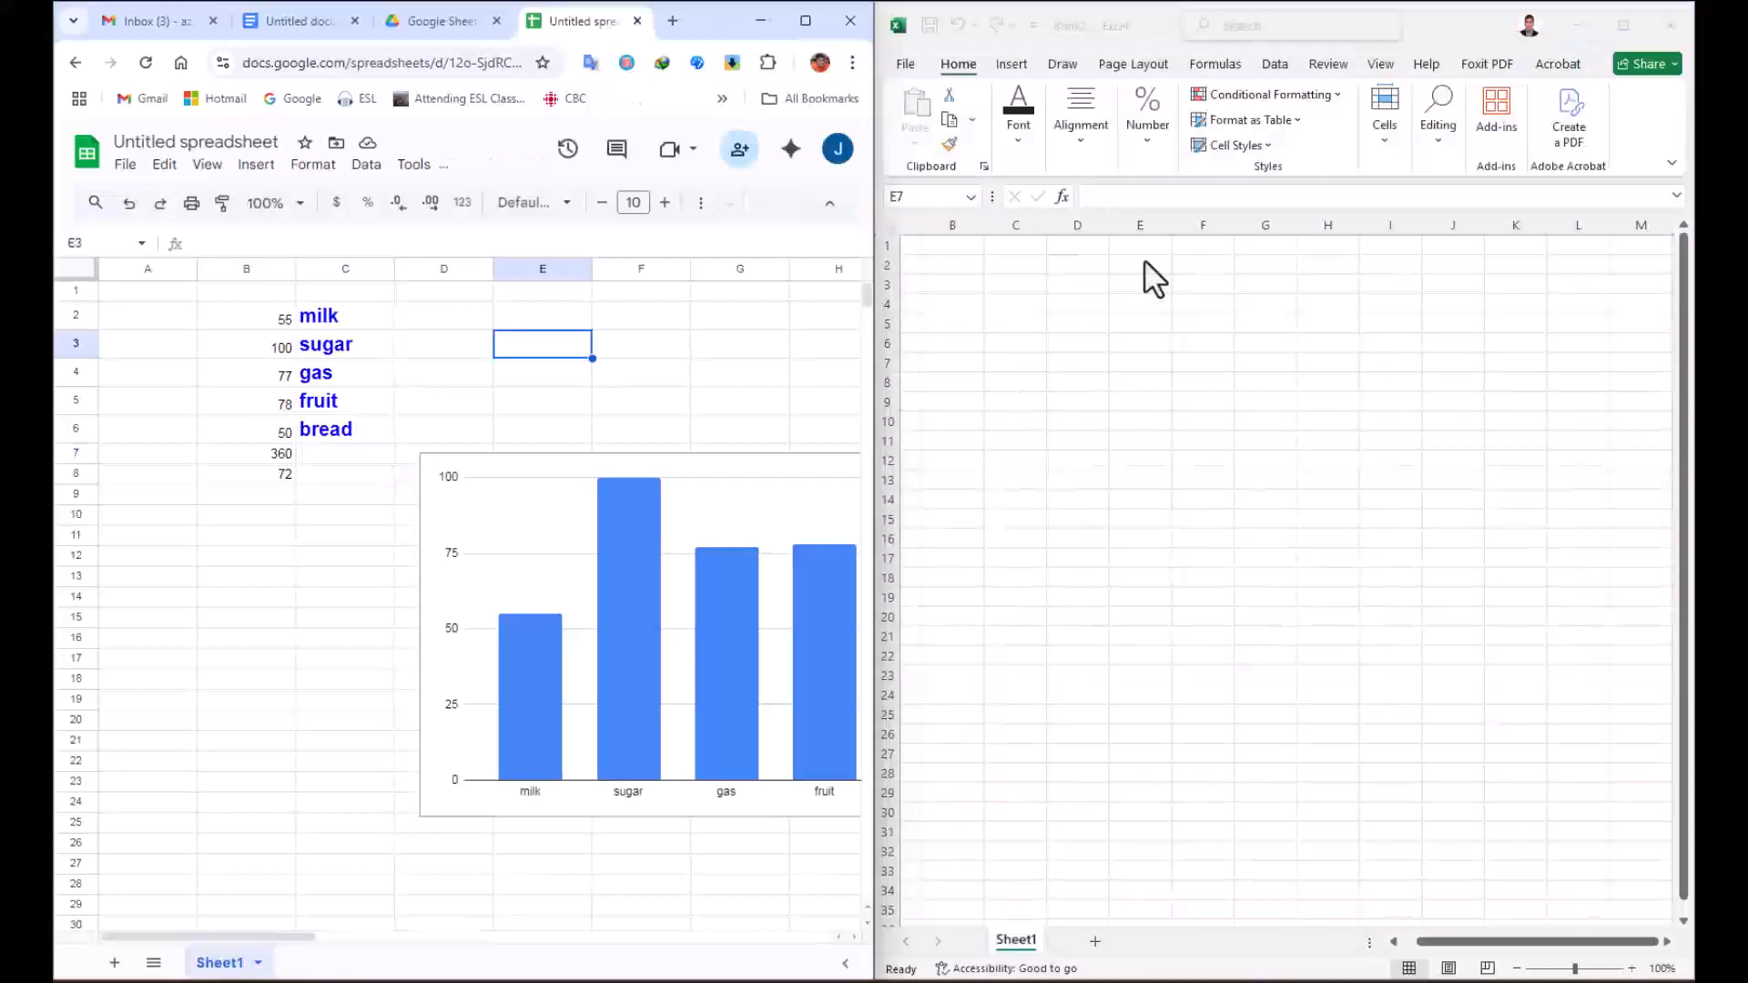
{"action": "left_click", "coordinate": [1218, 315]}
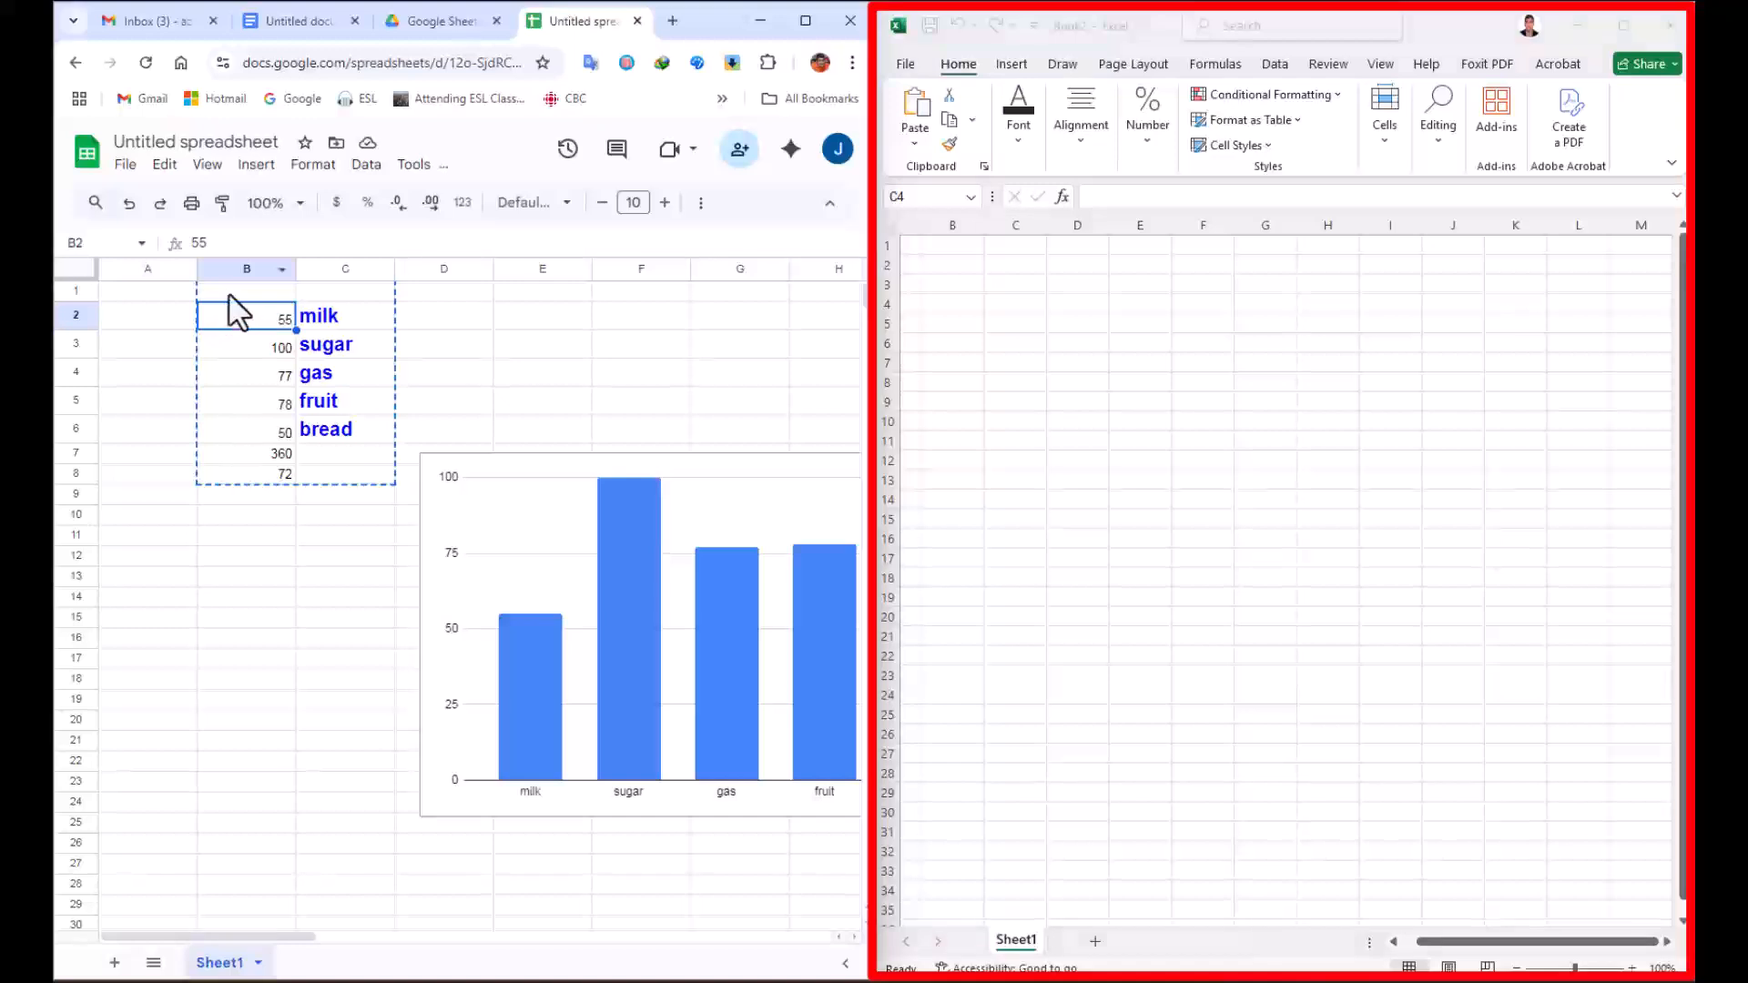
{"action": "left_click", "coordinate": [211, 296]}
{"action": "left_click_drag", "start_coordinate": [255, 326], "coordinate": [387, 492]}
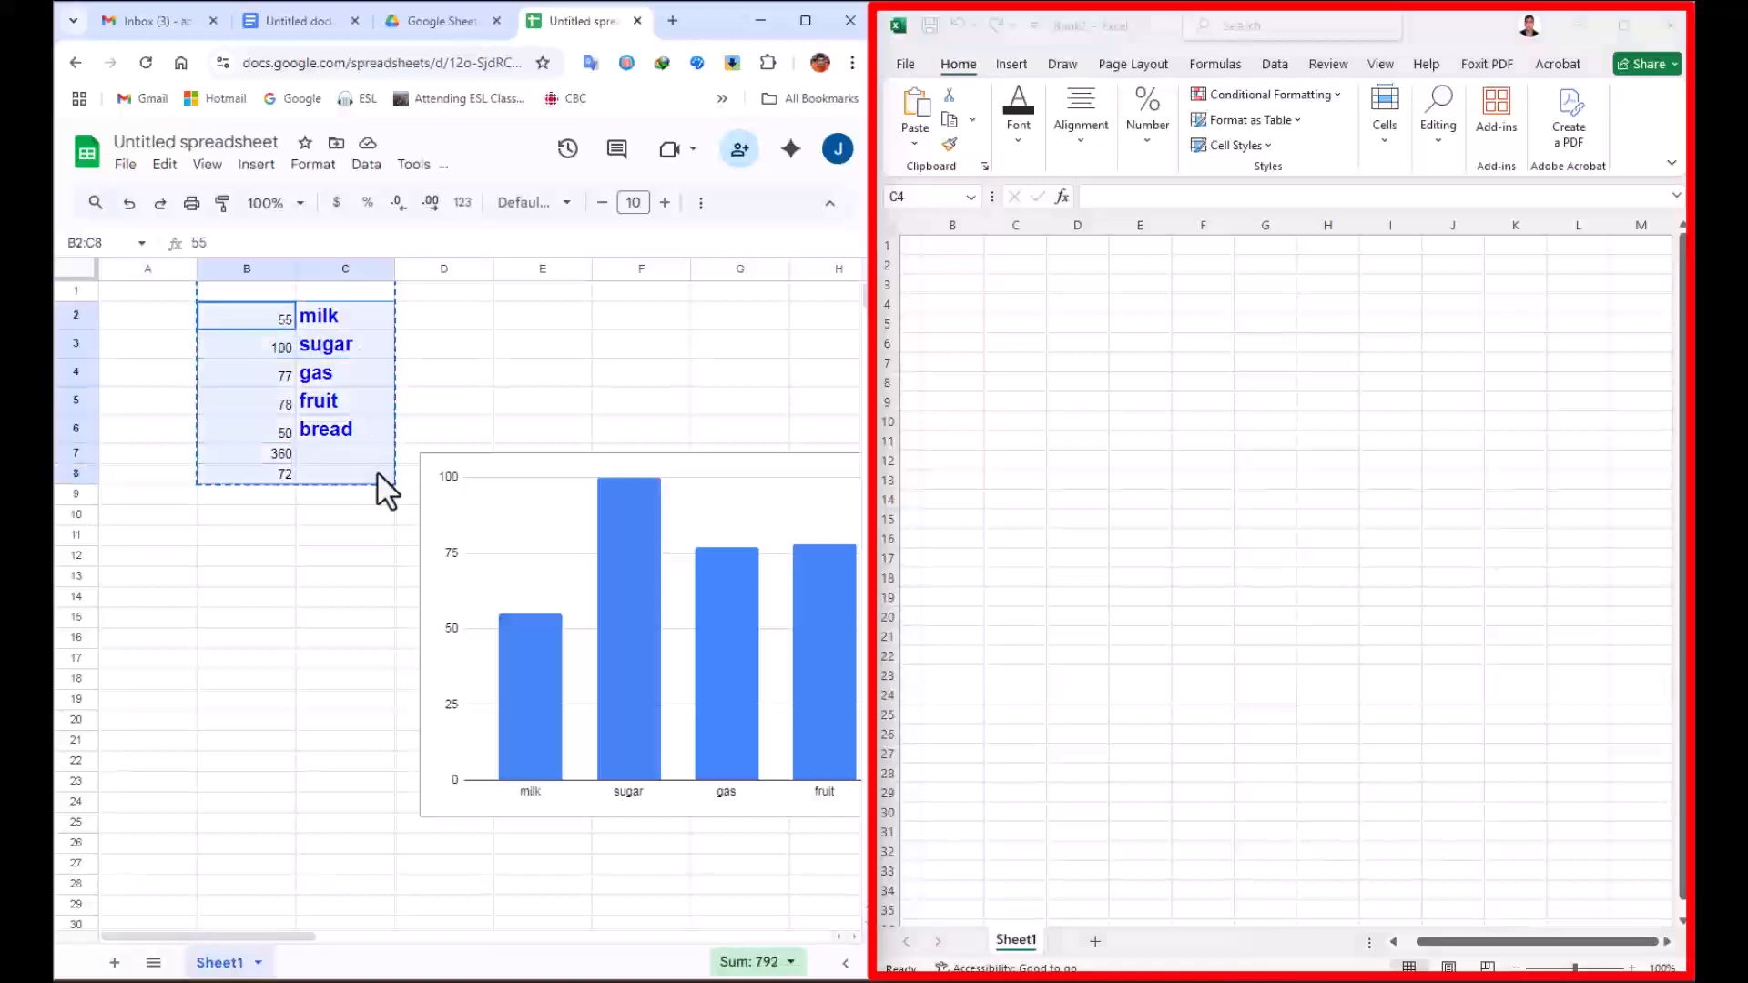
{"action": "left_click", "coordinate": [165, 165]}
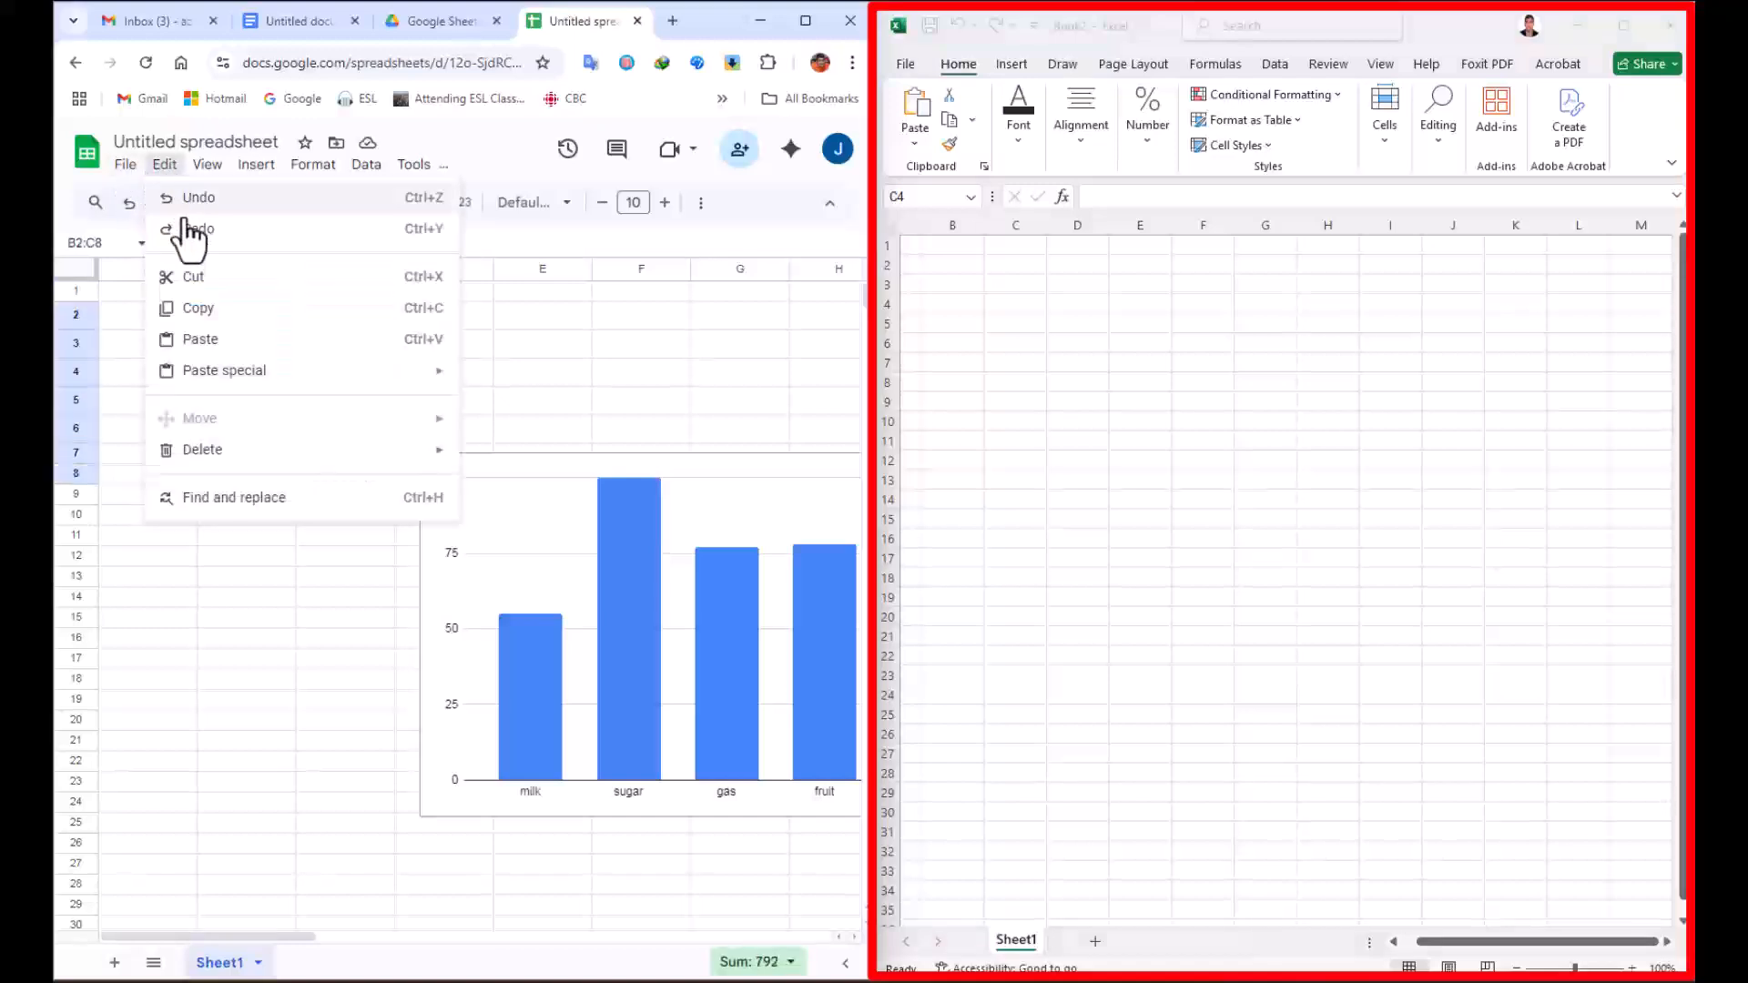
{"action": "left_click", "coordinate": [211, 312]}
{"action": "right_click", "coordinate": [357, 346]}
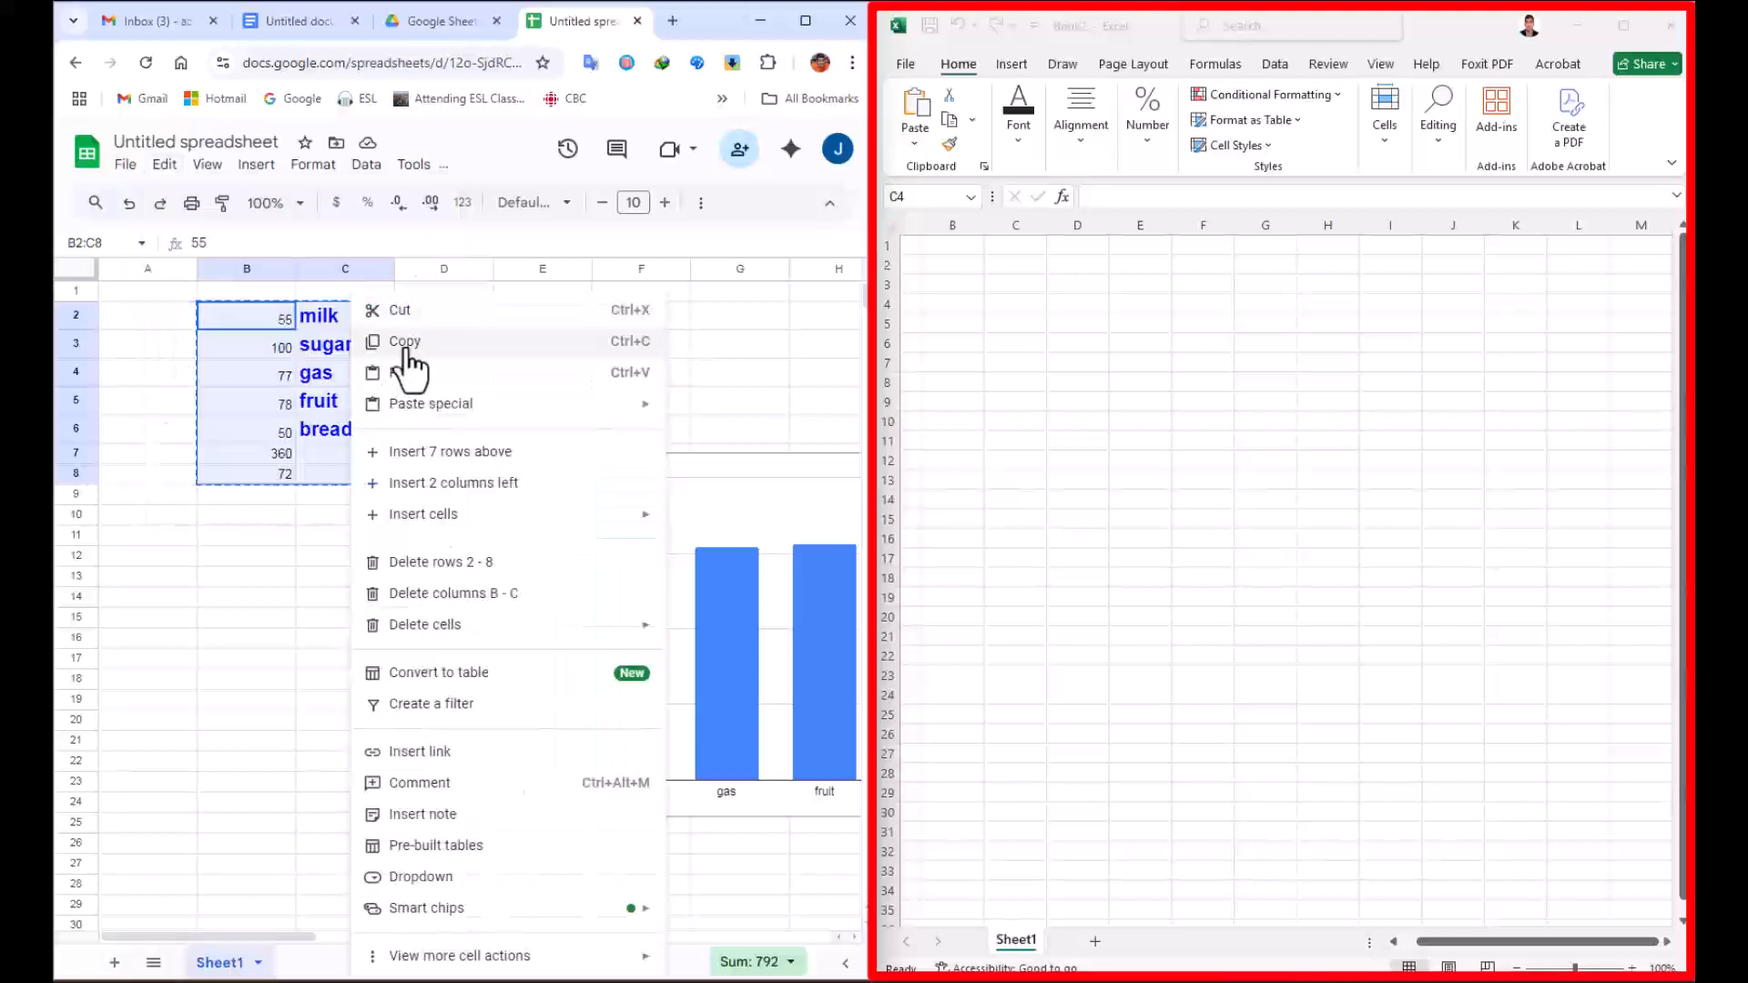
{"action": "left_click", "coordinate": [460, 341]}
Switch to the Excel workbook and paste the copied cells starting at C4.
{"action": "left_click", "coordinate": [1006, 298]}
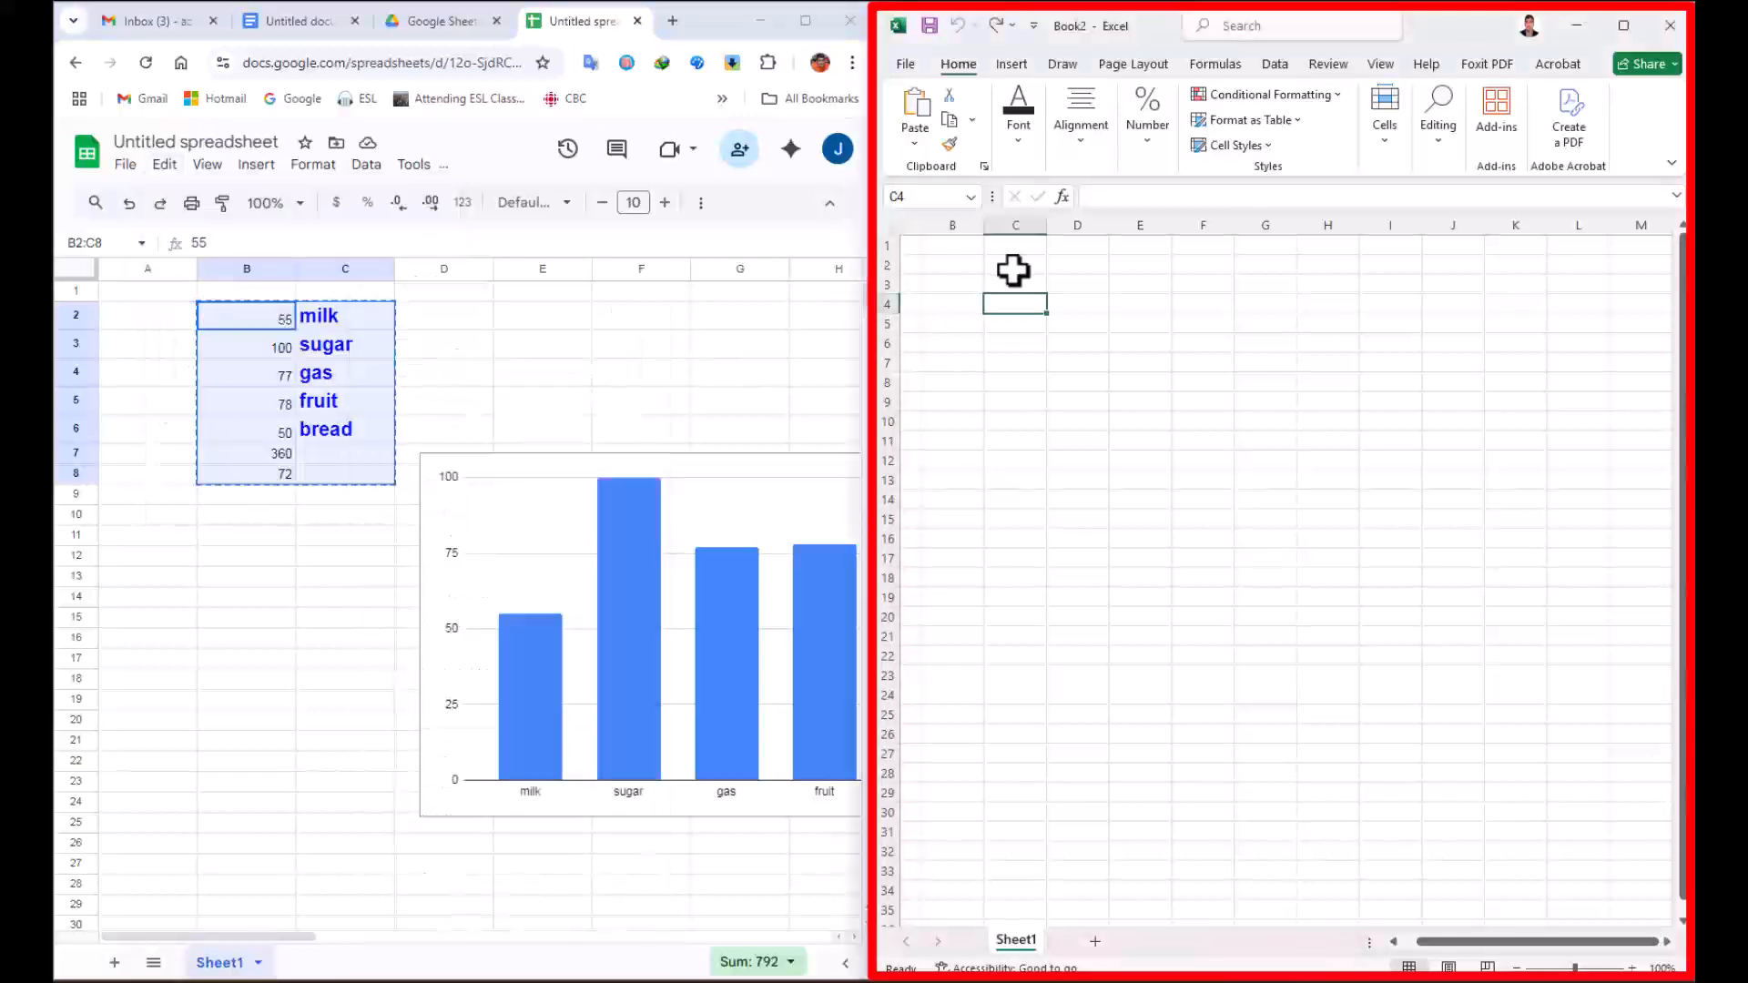
{"action": "left_click", "coordinate": [916, 107]}
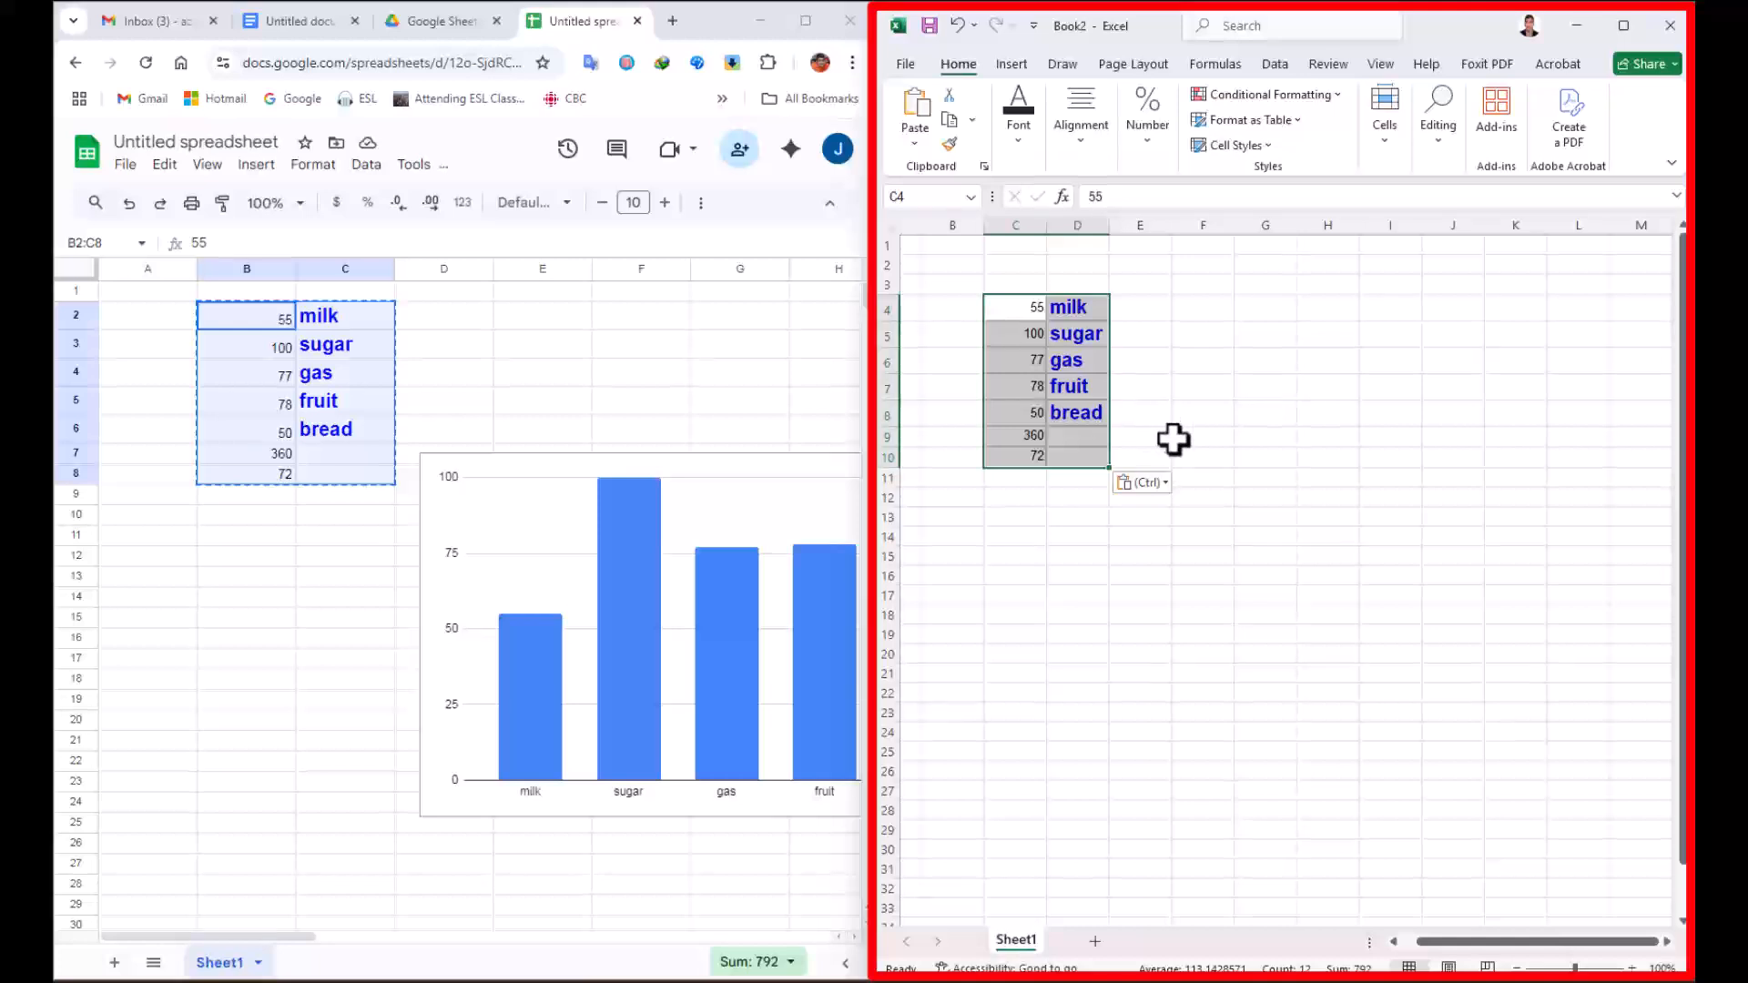
{"action": "left_click", "coordinate": [1183, 387]}
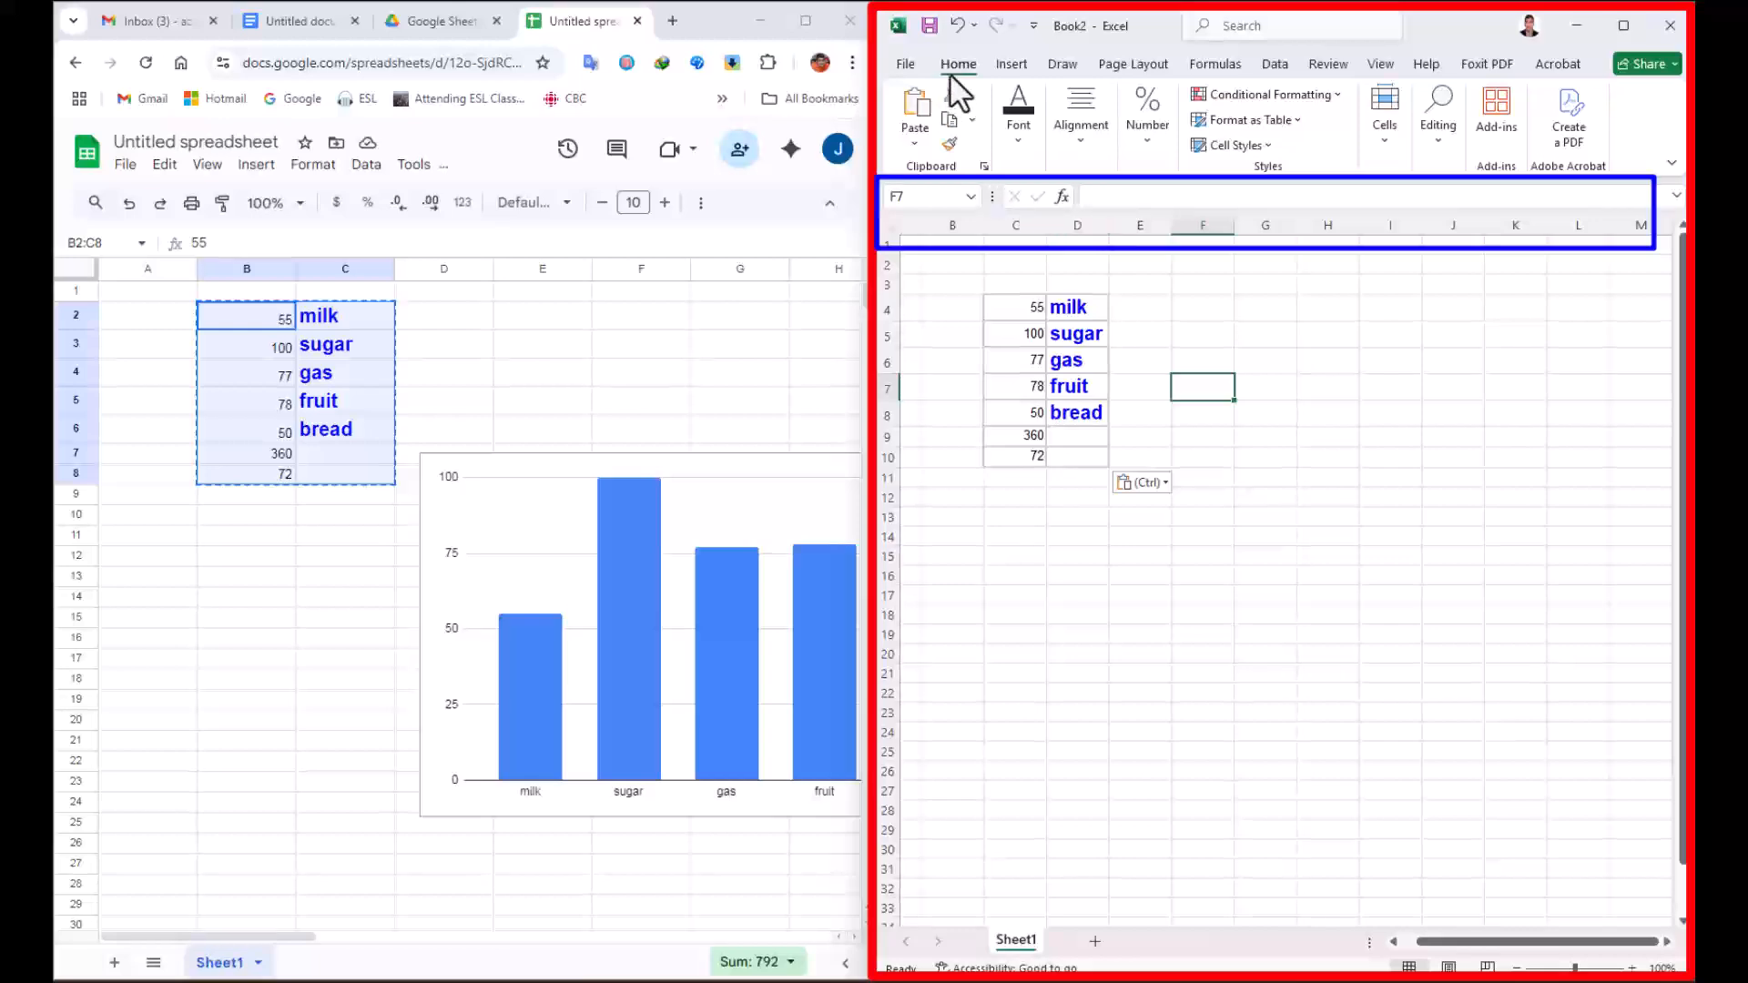
Maximize the Excel window and examine which commands each section of its ribbon offers.
{"action": "left_click", "coordinate": [1012, 64]}
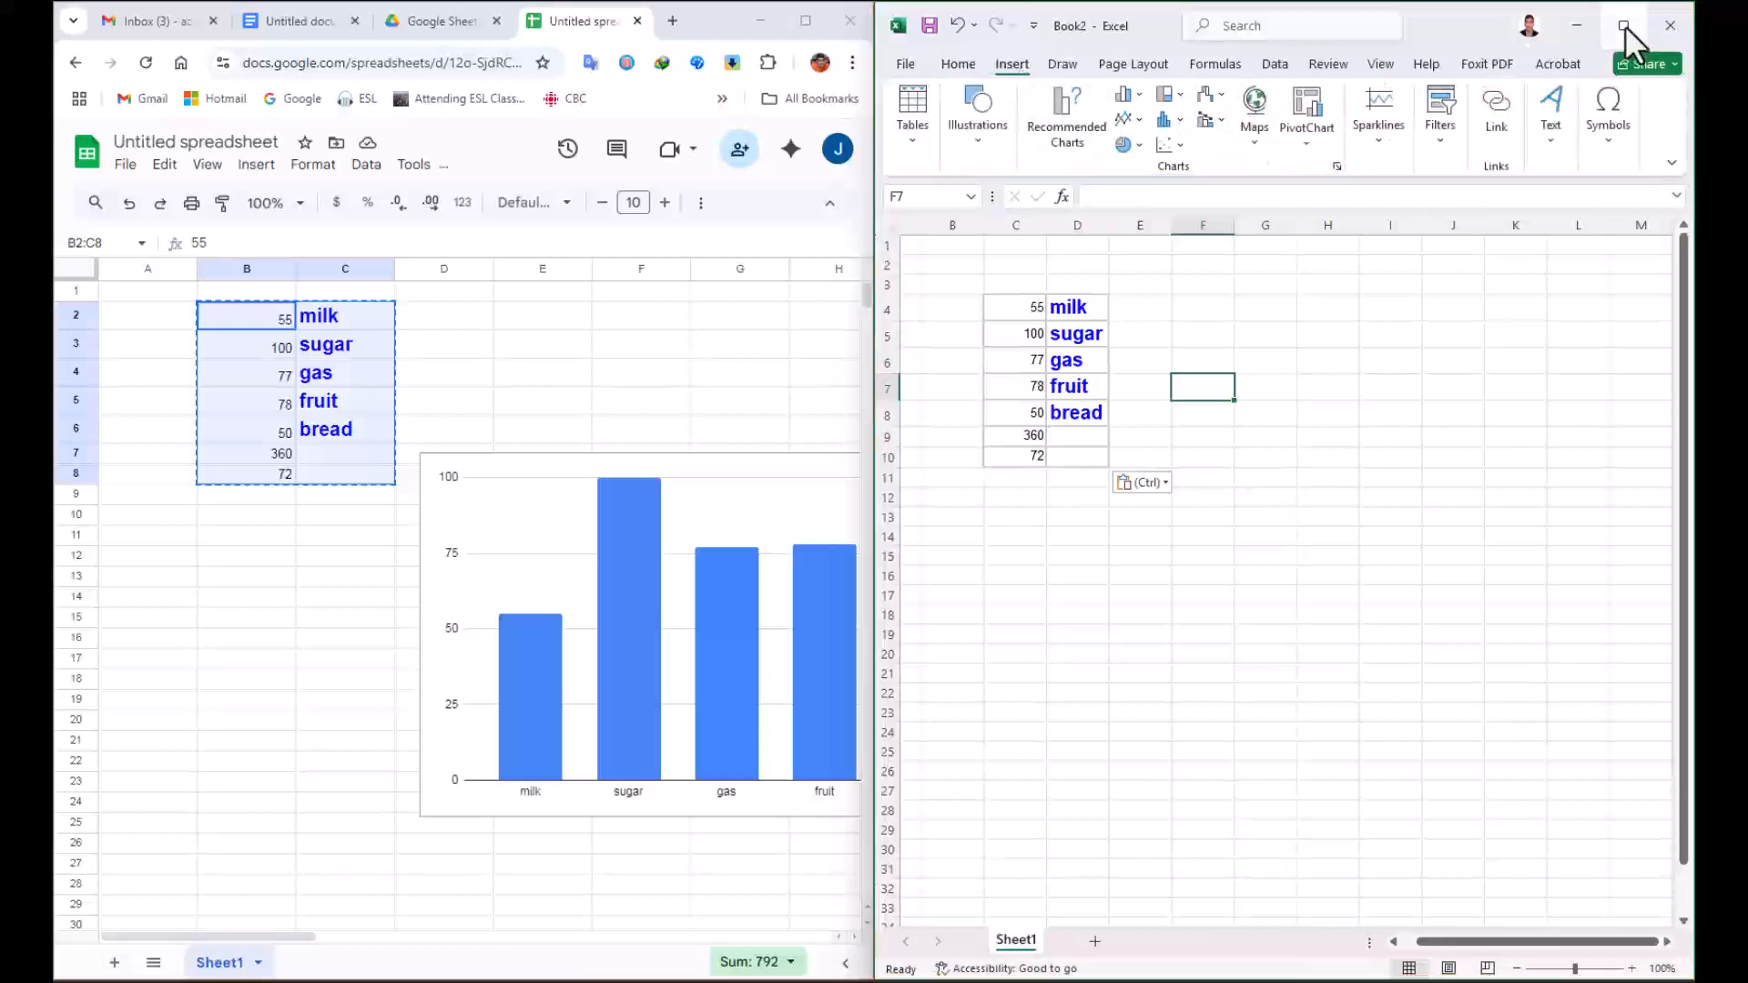
{"action": "left_click", "coordinate": [1625, 26]}
{"action": "left_click", "coordinate": [240, 64]}
{"action": "left_click", "coordinate": [311, 64]}
{"action": "left_click", "coordinate": [453, 63]}
{"action": "left_click", "coordinate": [506, 64]}
{"action": "left_click", "coordinate": [394, 65]}
{"action": "left_click", "coordinate": [564, 65]}
{"action": "left_click", "coordinate": [735, 65]}
{"action": "left_click", "coordinate": [148, 67]}
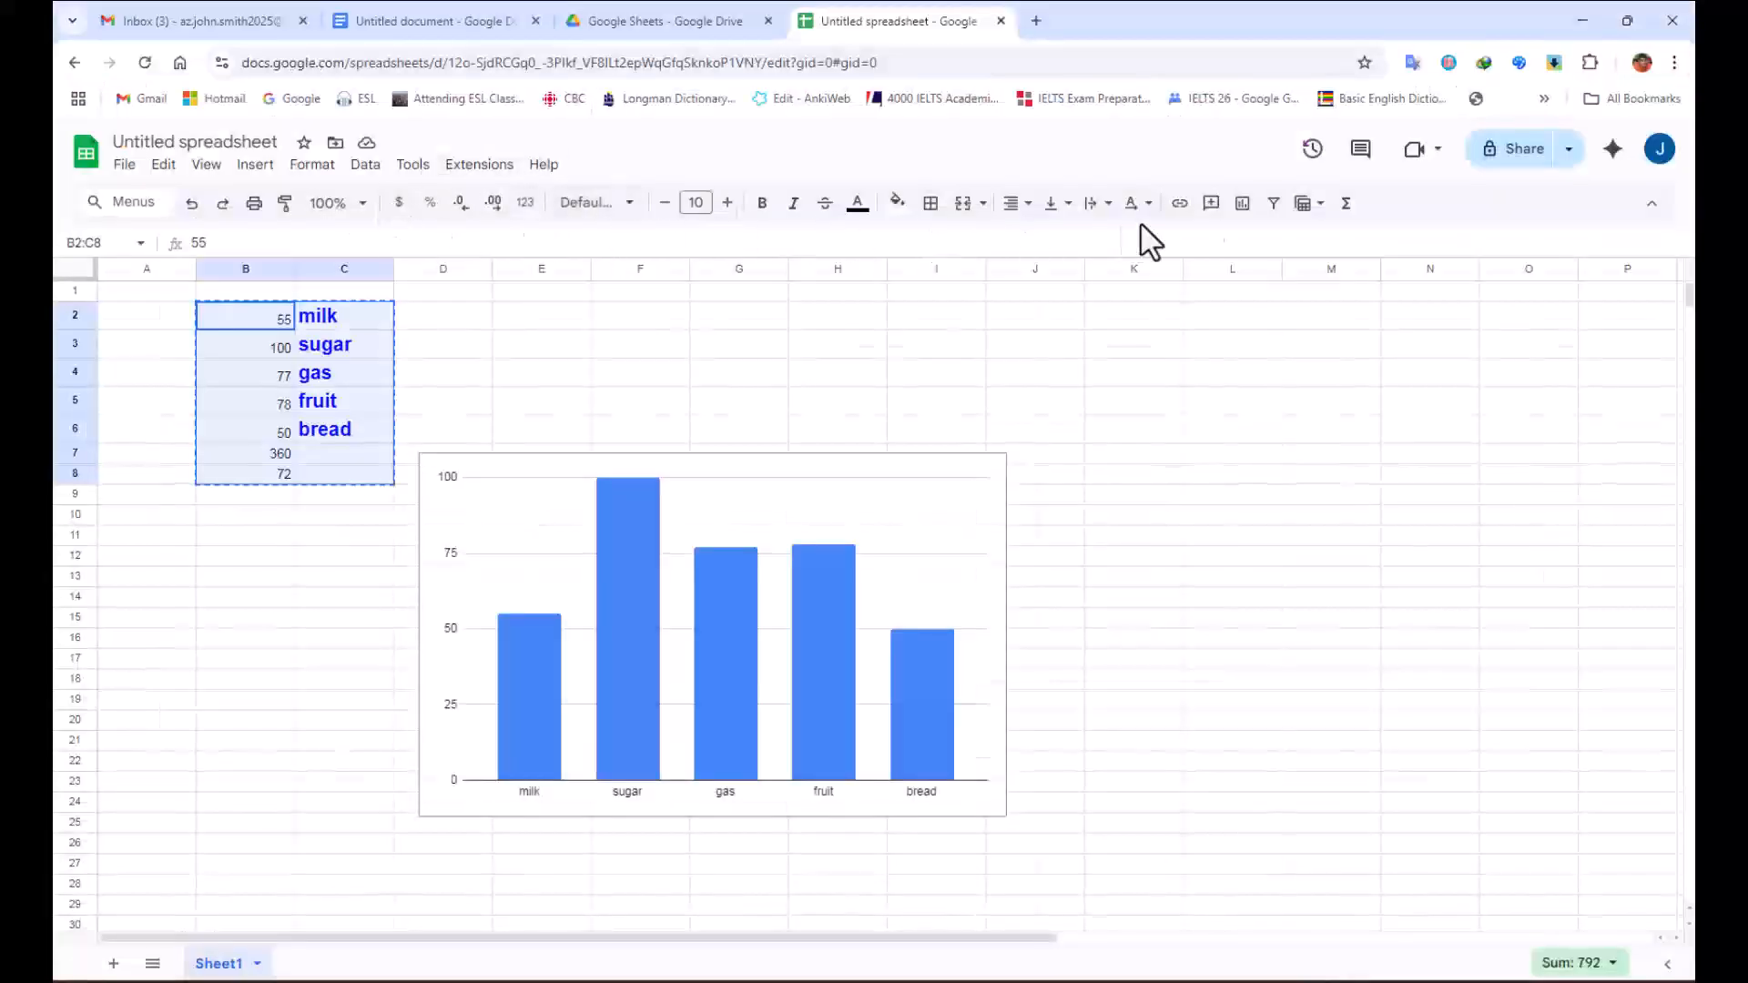
Switch to Google Sheets and look through its editing and viewing commands.
{"action": "left_click", "coordinate": [164, 167]}
{"action": "mouse_move", "coordinate": [230, 173]}
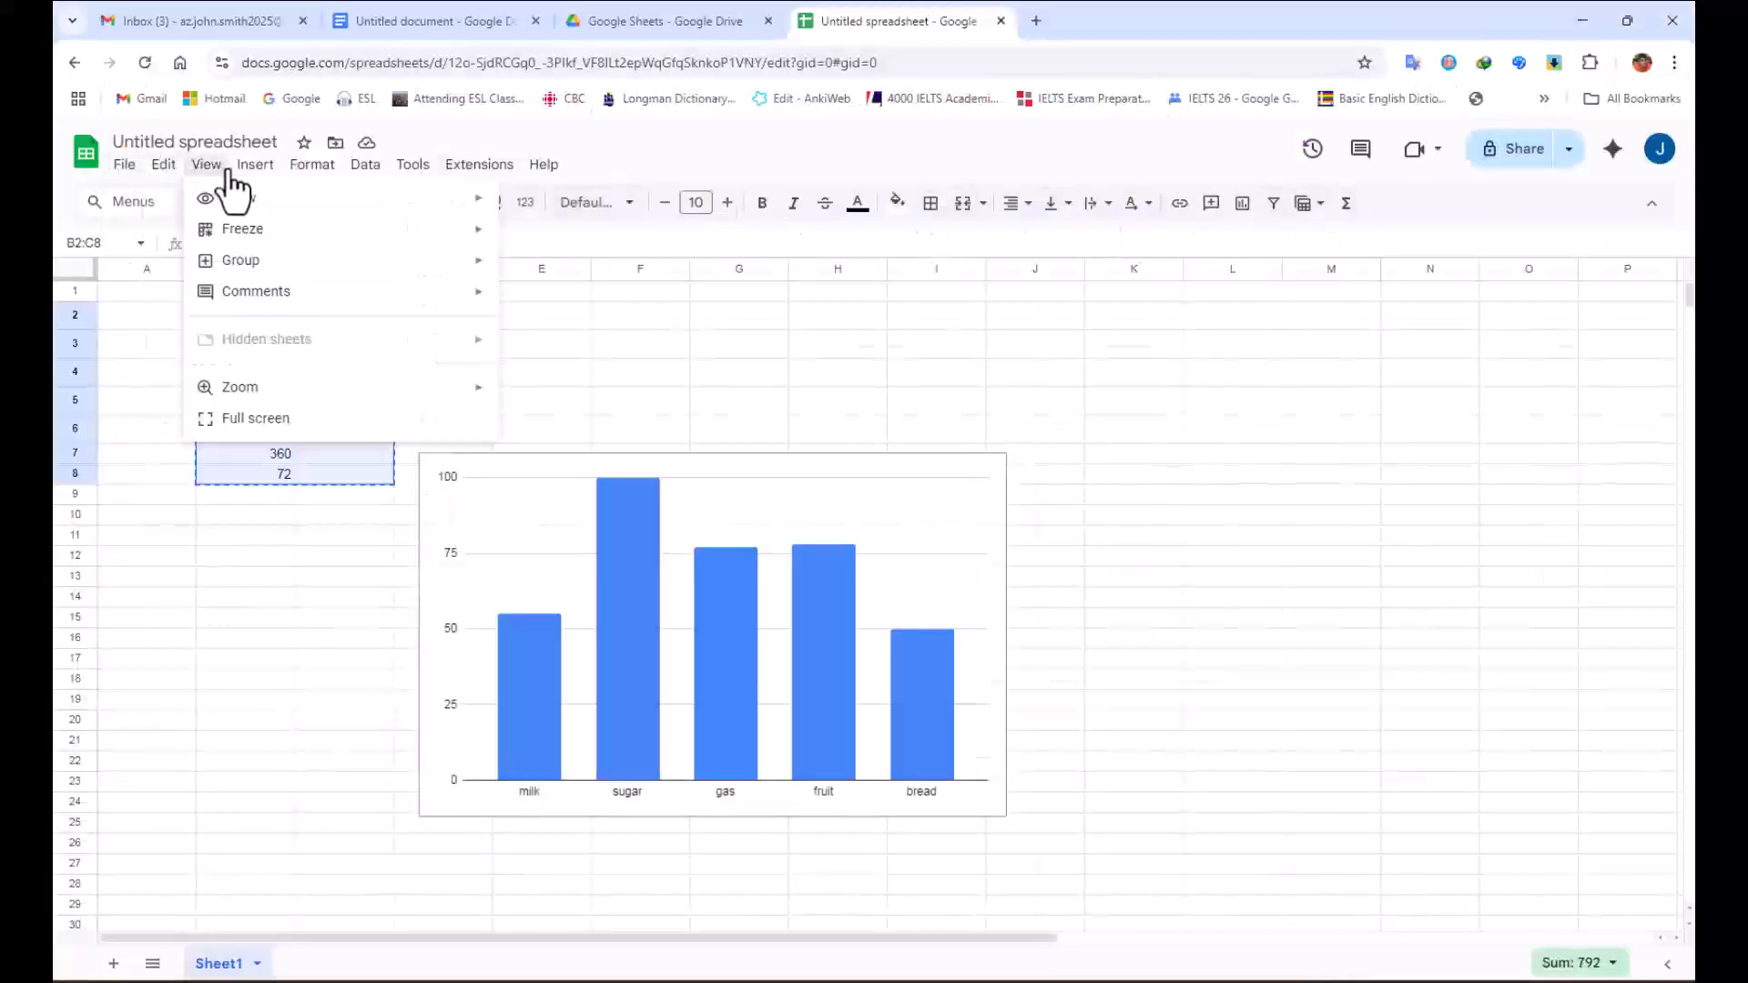
{"action": "left_click", "coordinate": [953, 356]}
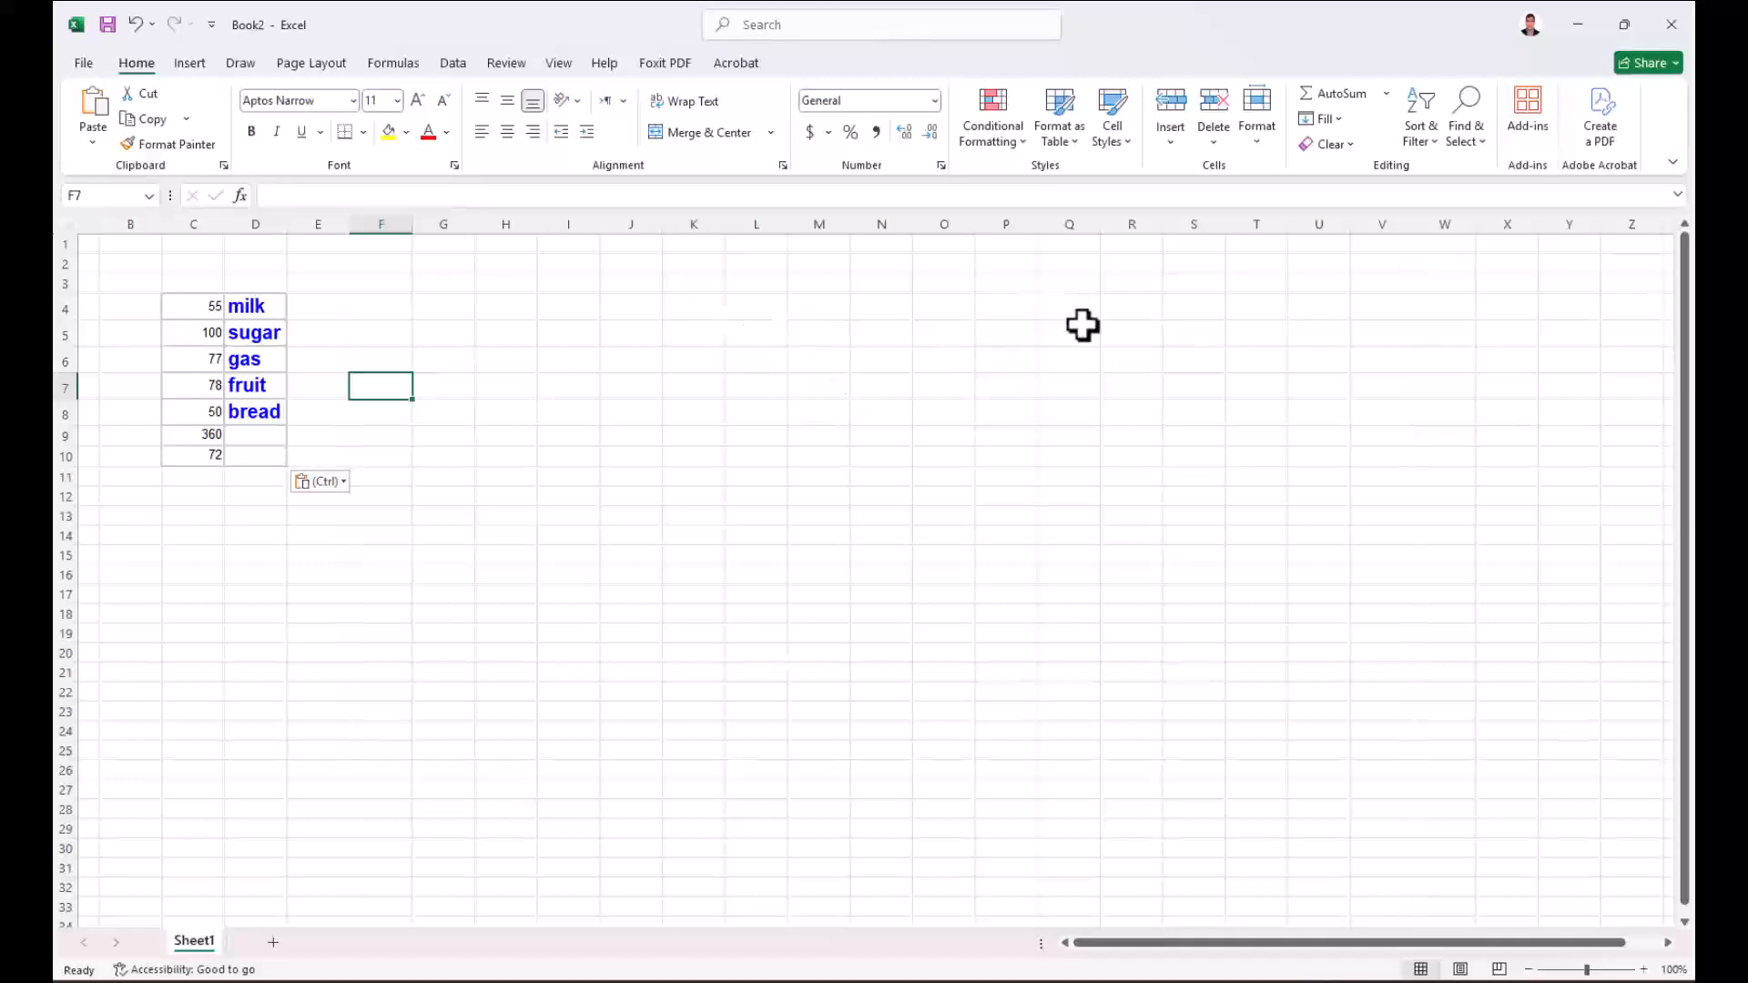
Return to Excel and review its insert, draw, page layout, formula and review commands for comparison.
{"action": "left_click", "coordinate": [190, 63]}
{"action": "left_click", "coordinate": [240, 63]}
{"action": "left_click", "coordinate": [311, 62]}
{"action": "left_click", "coordinate": [393, 63]}
{"action": "left_click", "coordinate": [496, 64]}
{"action": "left_click", "coordinate": [139, 63]}
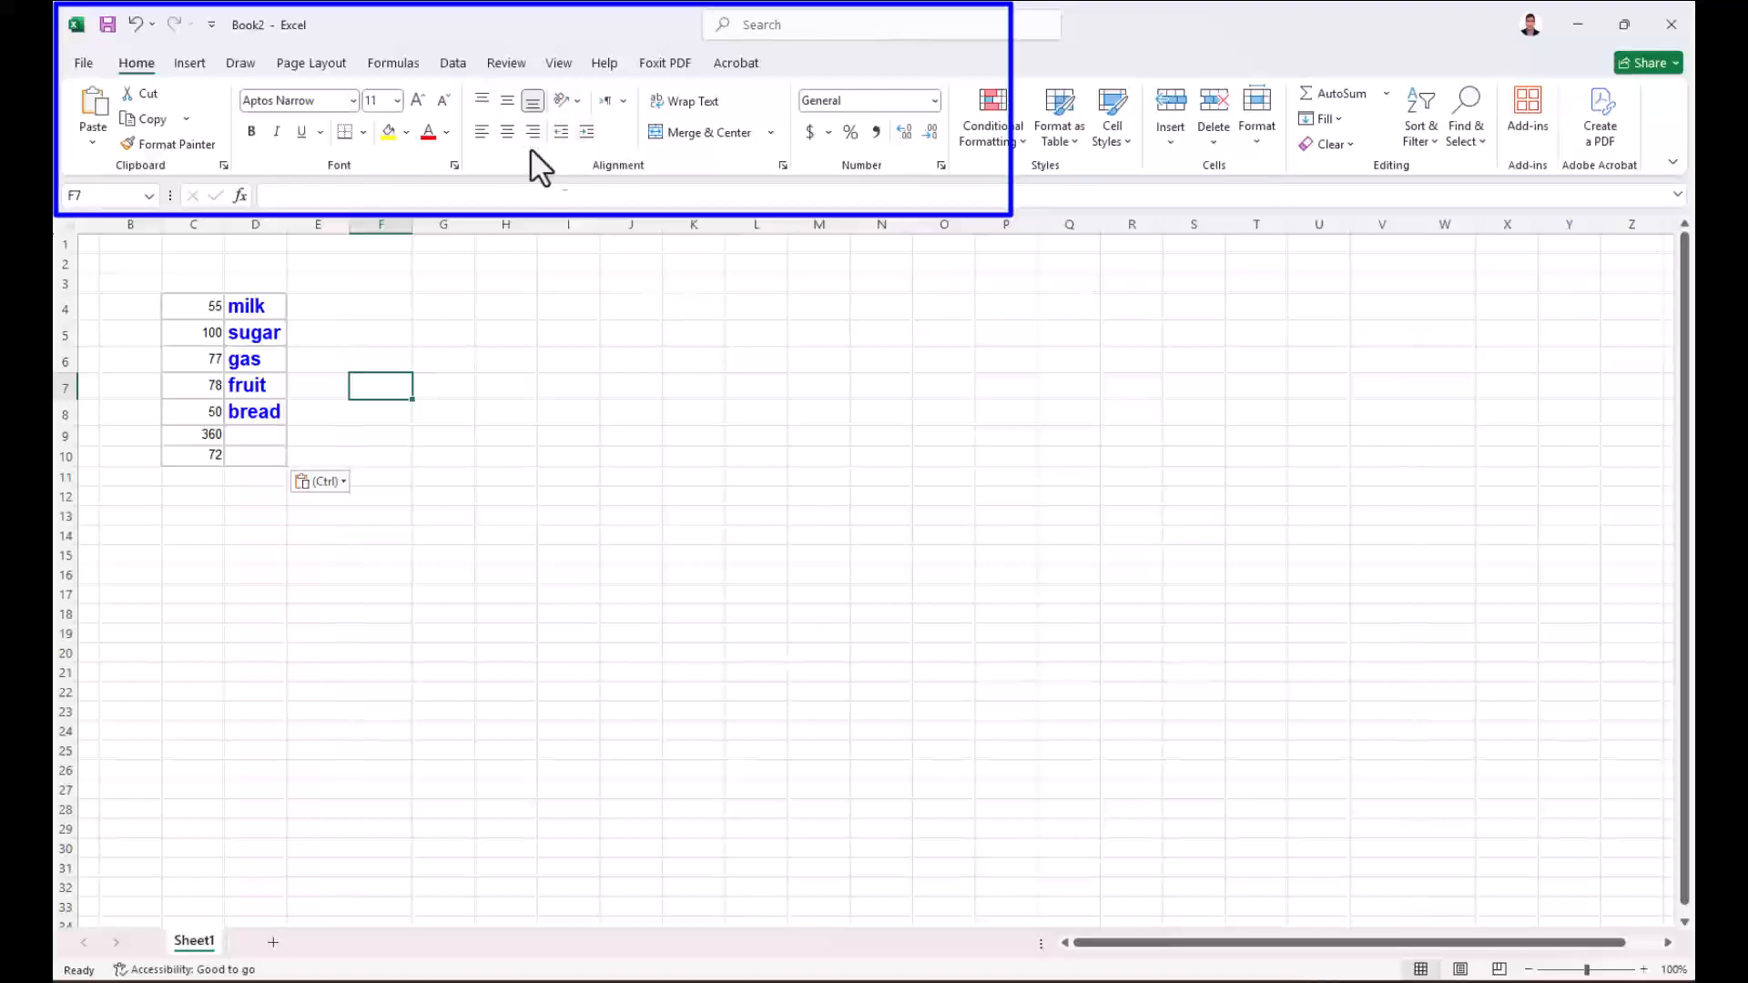
Open Excel's ribbon customization options and deselect the Home and Background Removal tabs.
{"action": "left_click", "coordinate": [83, 66]}
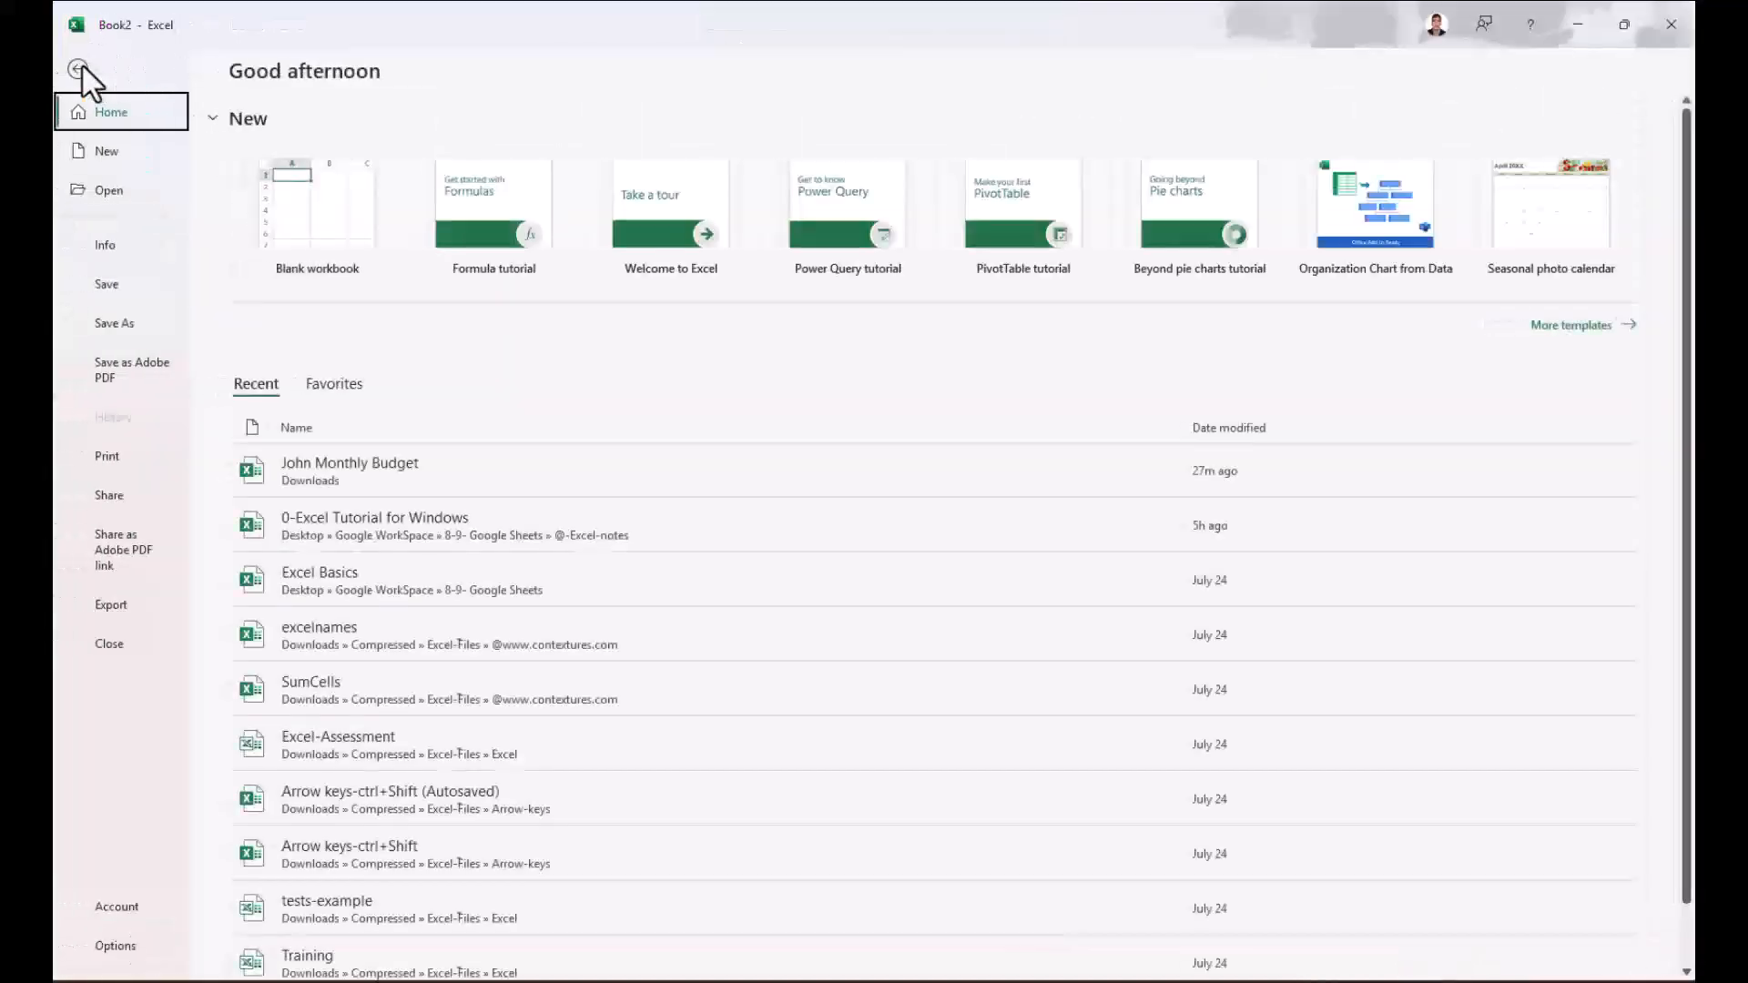
{"action": "left_click", "coordinate": [116, 947]}
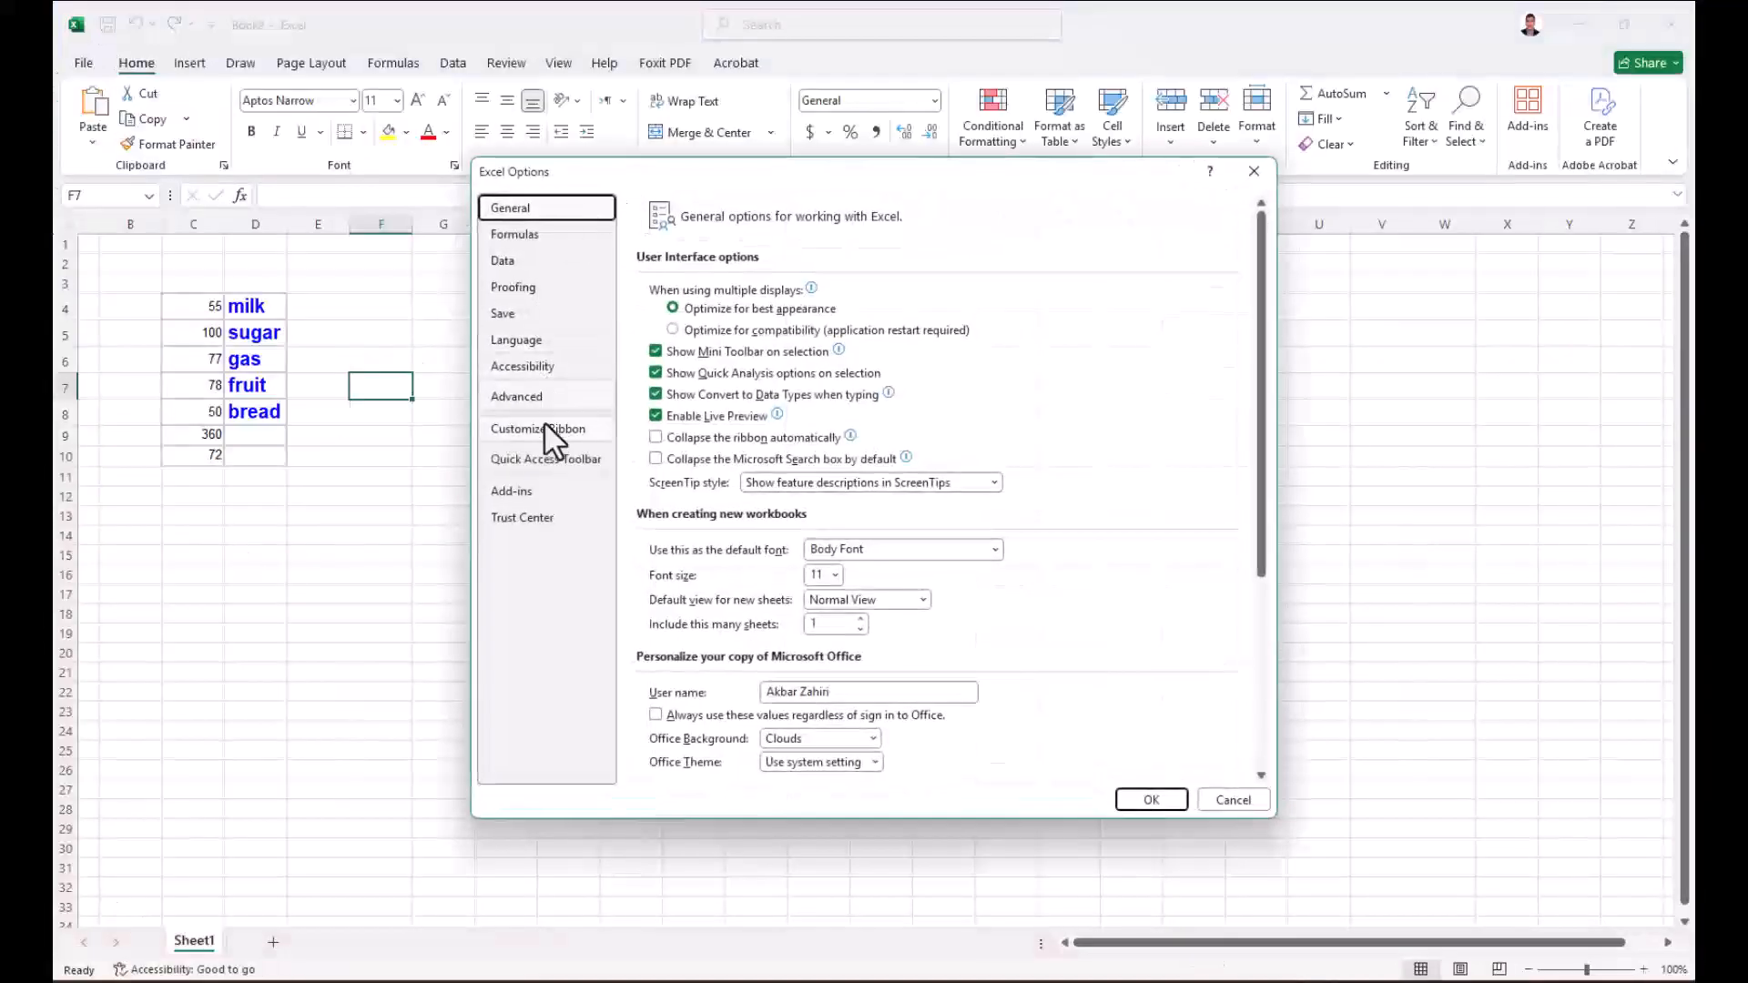
{"action": "left_click", "coordinate": [538, 429]}
{"action": "left_click", "coordinate": [1003, 350]}
{"action": "left_click", "coordinate": [1002, 330]}
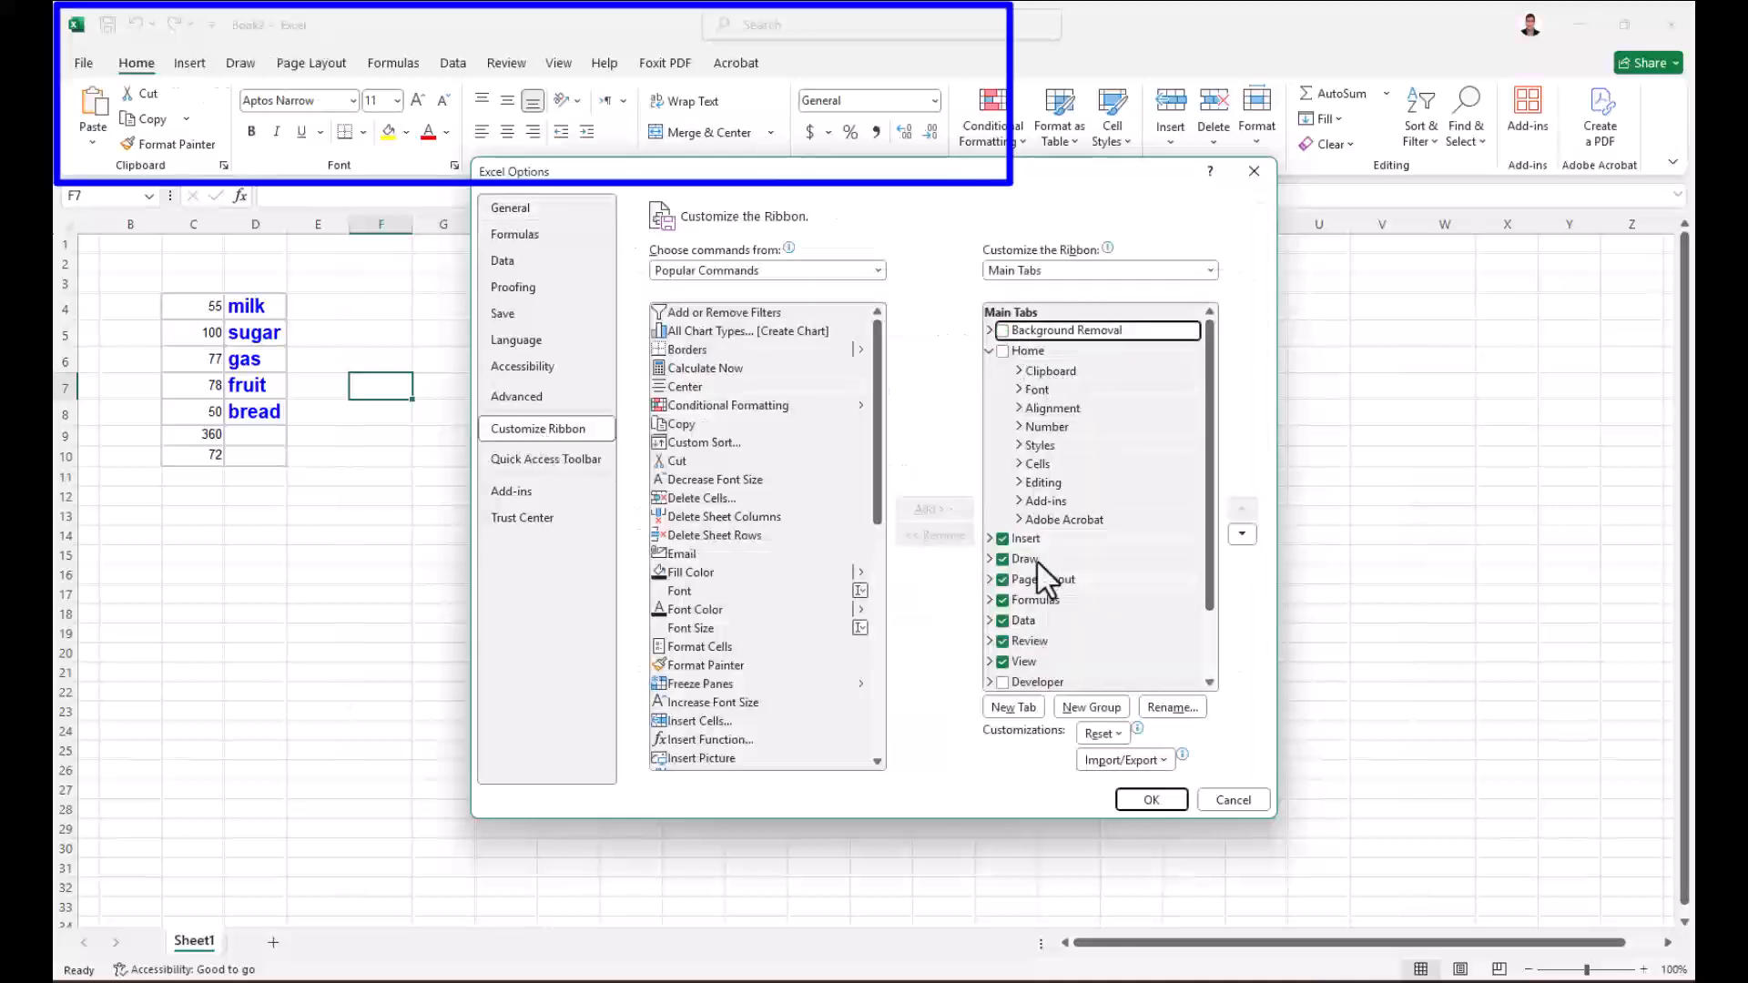
Deselect the Insert, Draw, Page Layout, Formulas, Data, Review and View tabs in the ribbon customization.
{"action": "left_click", "coordinate": [1002, 538]}
{"action": "left_click", "coordinate": [1002, 559]}
{"action": "left_click", "coordinate": [1002, 579]}
{"action": "left_click", "coordinate": [1003, 600]}
{"action": "left_click", "coordinate": [1003, 620]}
{"action": "left_click", "coordinate": [1002, 641]}
{"action": "left_click", "coordinate": [1003, 661]}
Deselect the Add-ins, Help, Foxit PDF and Acrobat tabs and apply the ribbon customization.
{"action": "scroll", "coordinate": [1211, 665], "scroll_direction": "down", "scroll_amount": 2}
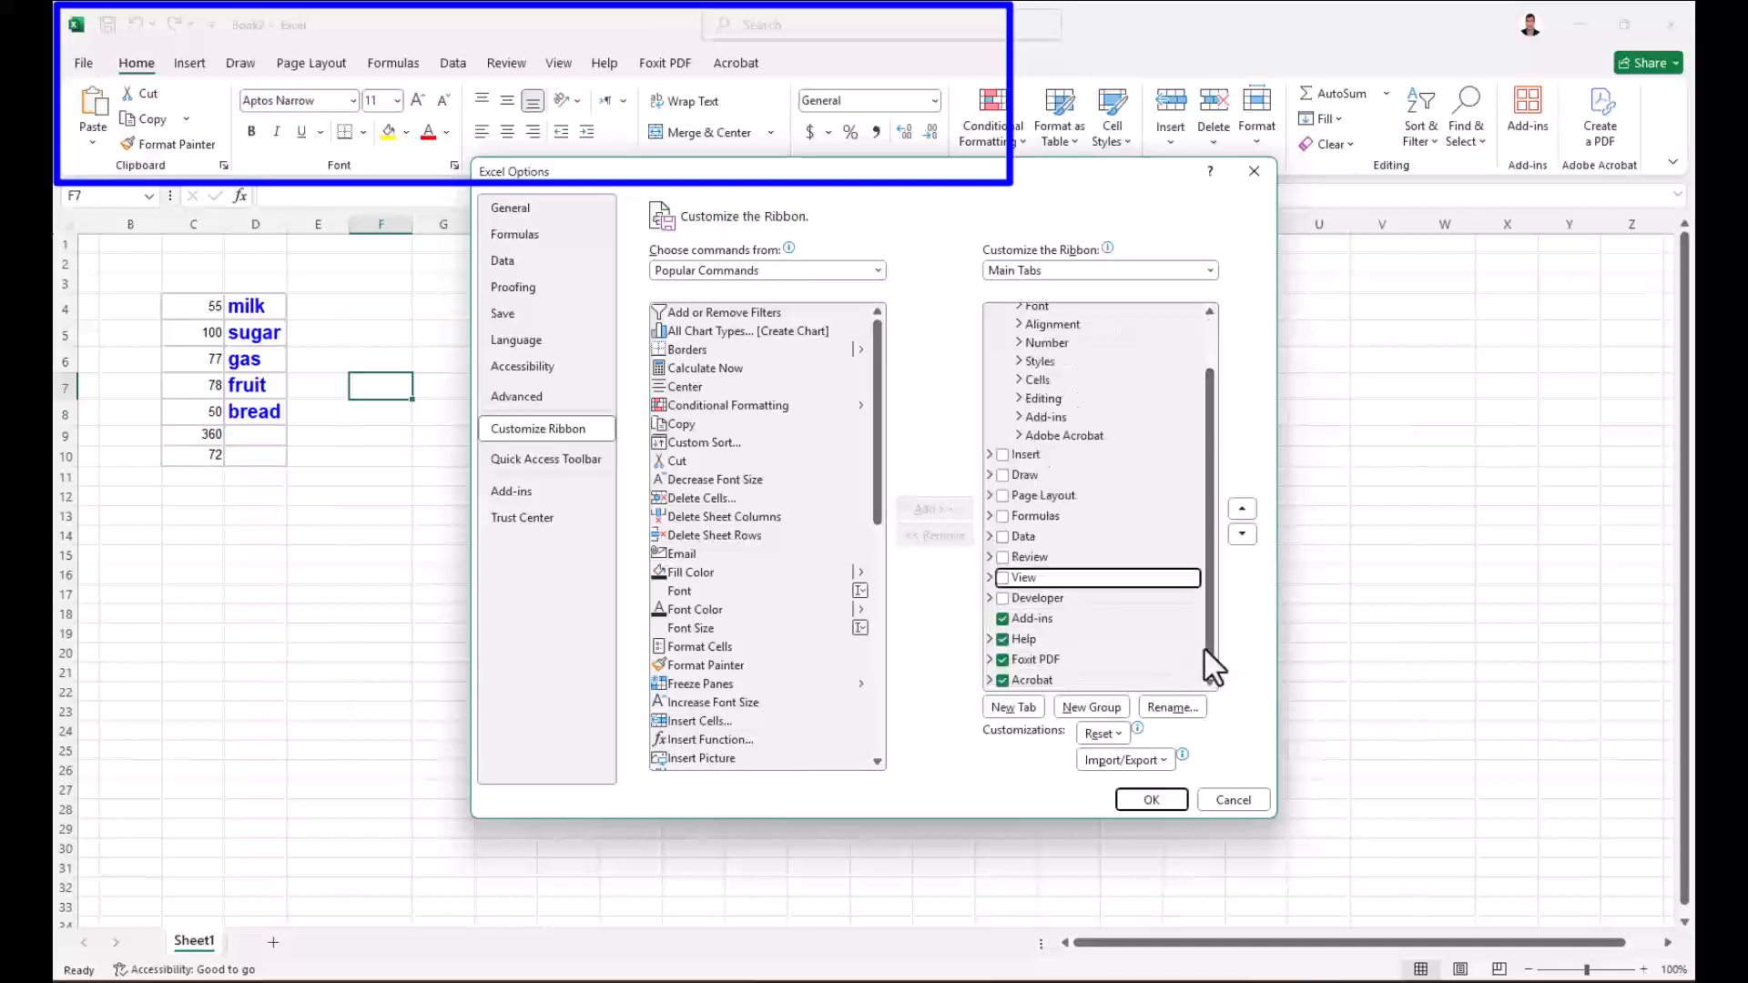
{"action": "left_click", "coordinate": [1002, 619]}
{"action": "left_click", "coordinate": [1003, 639]}
{"action": "left_click", "coordinate": [1003, 660]}
{"action": "left_click", "coordinate": [1003, 680]}
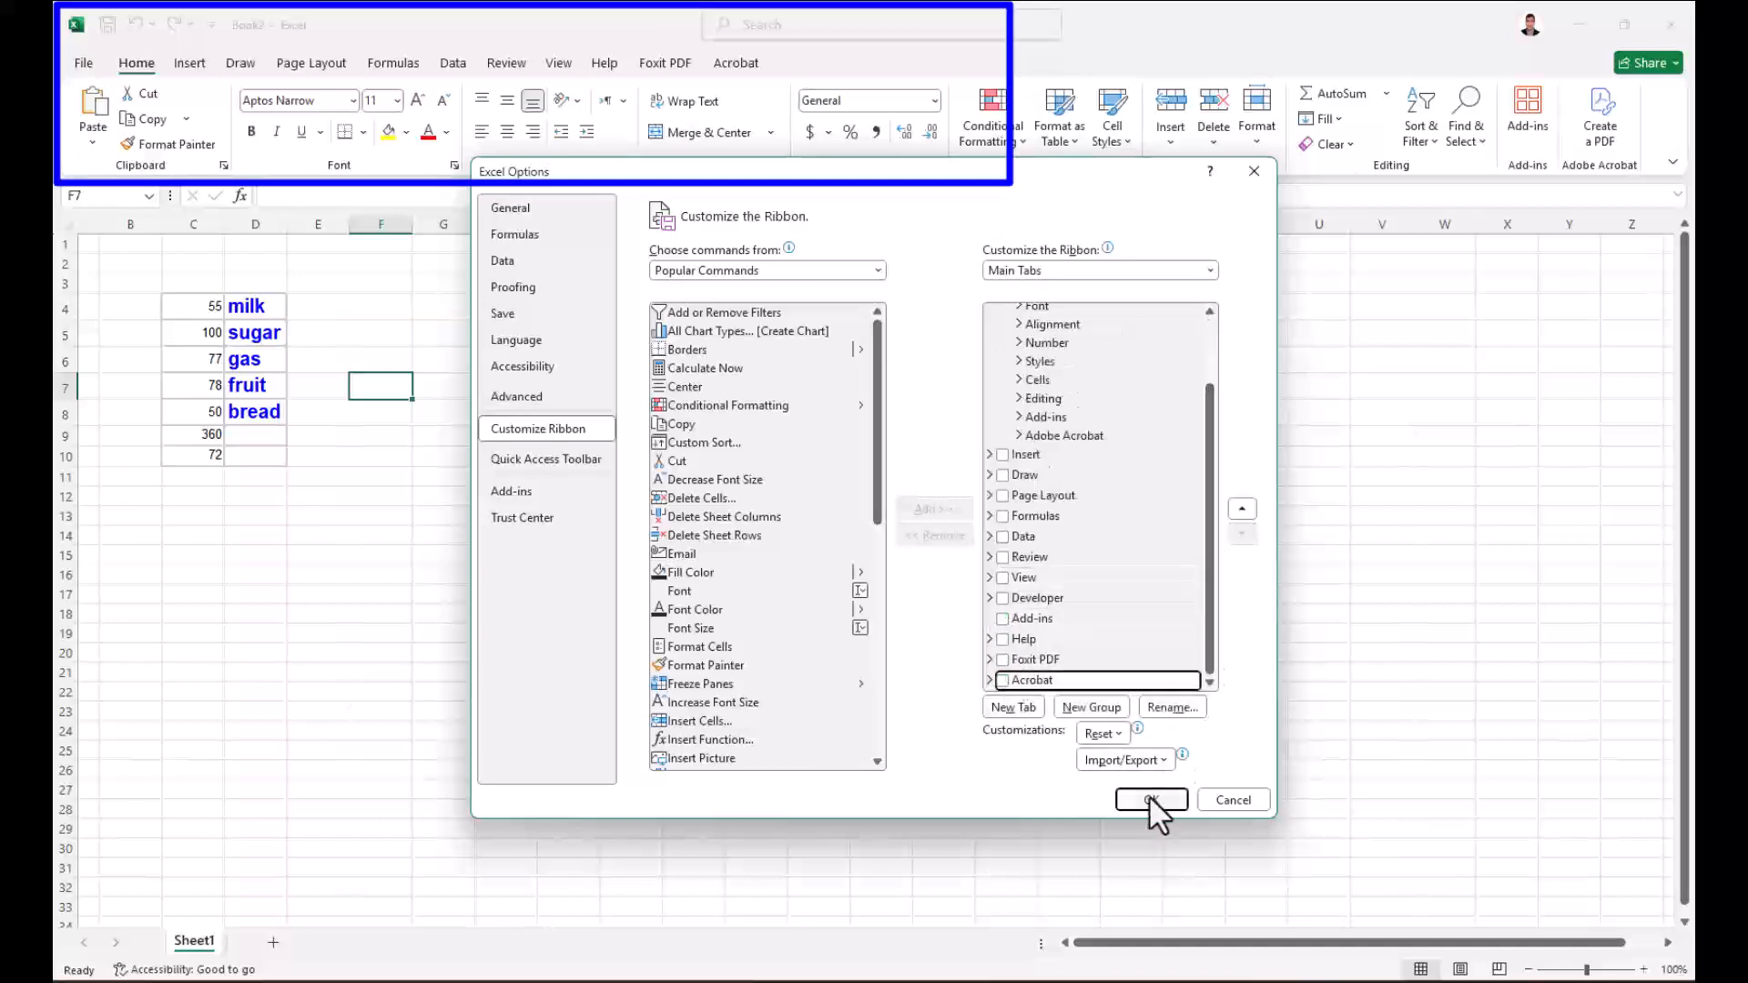
{"action": "left_click", "coordinate": [1151, 800]}
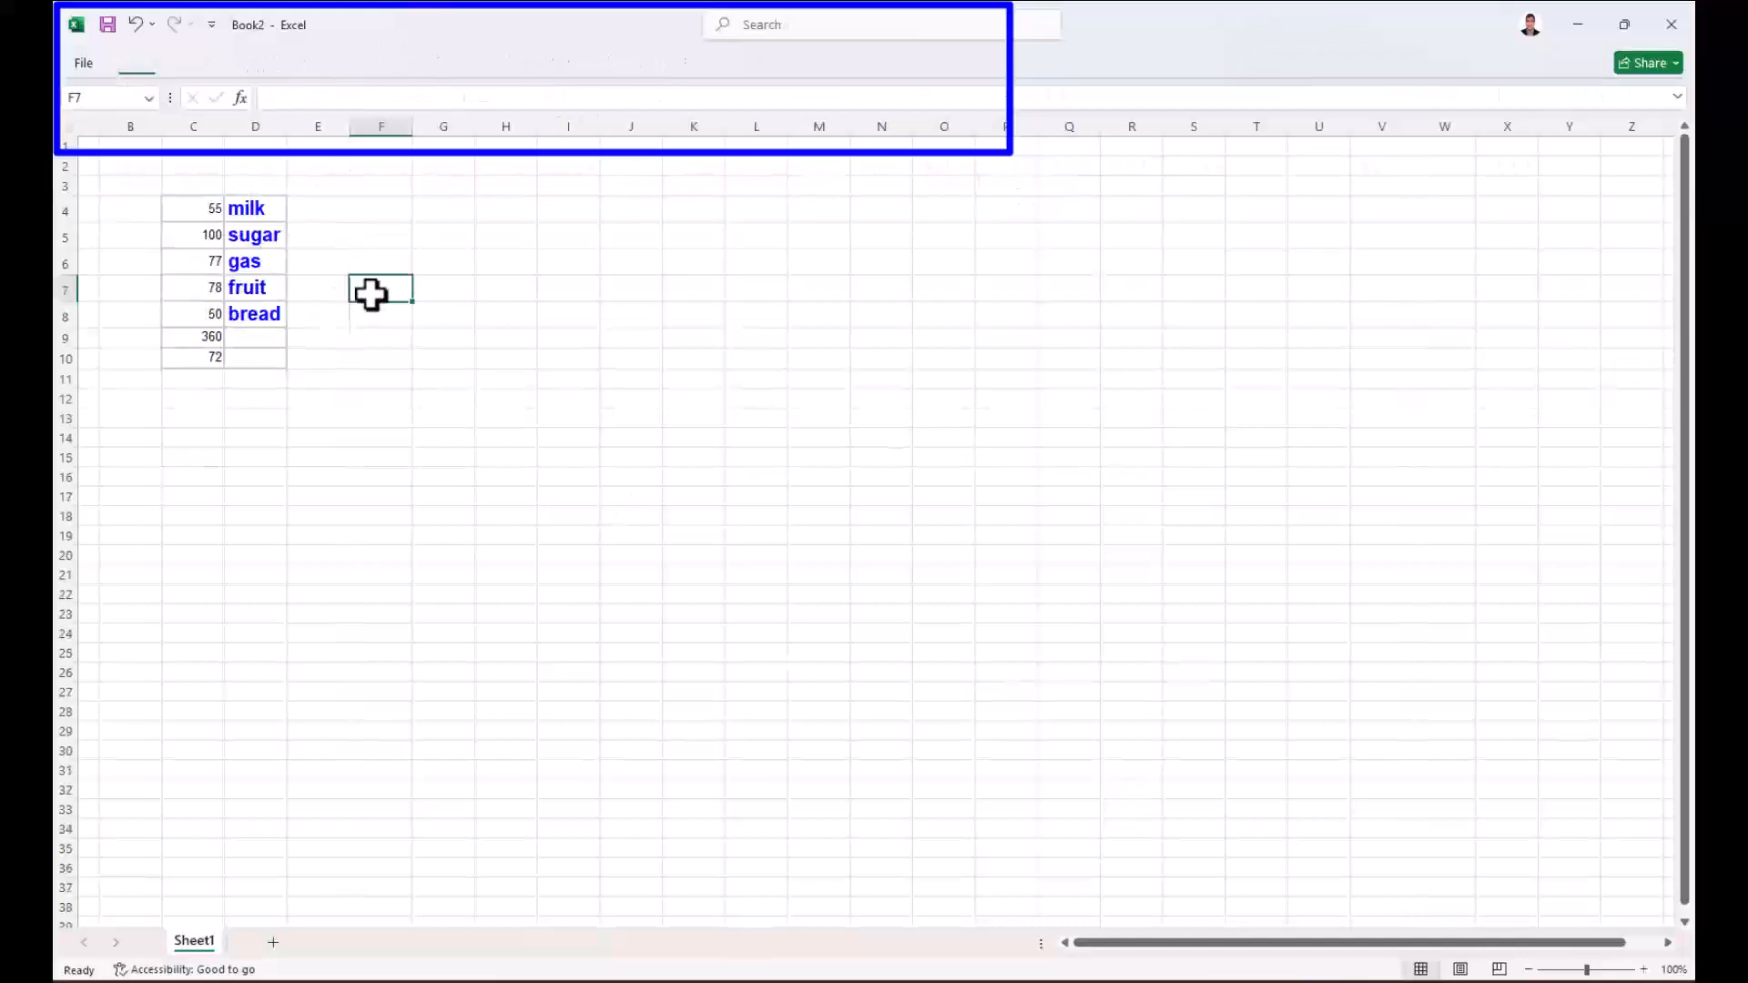
Enter fgfgdfg, 3234, 43435435 and 545445 in cells F7 to F10.
{"action": "type", "text": "fgfgdfg"}
{"action": "key", "text": "Return"}
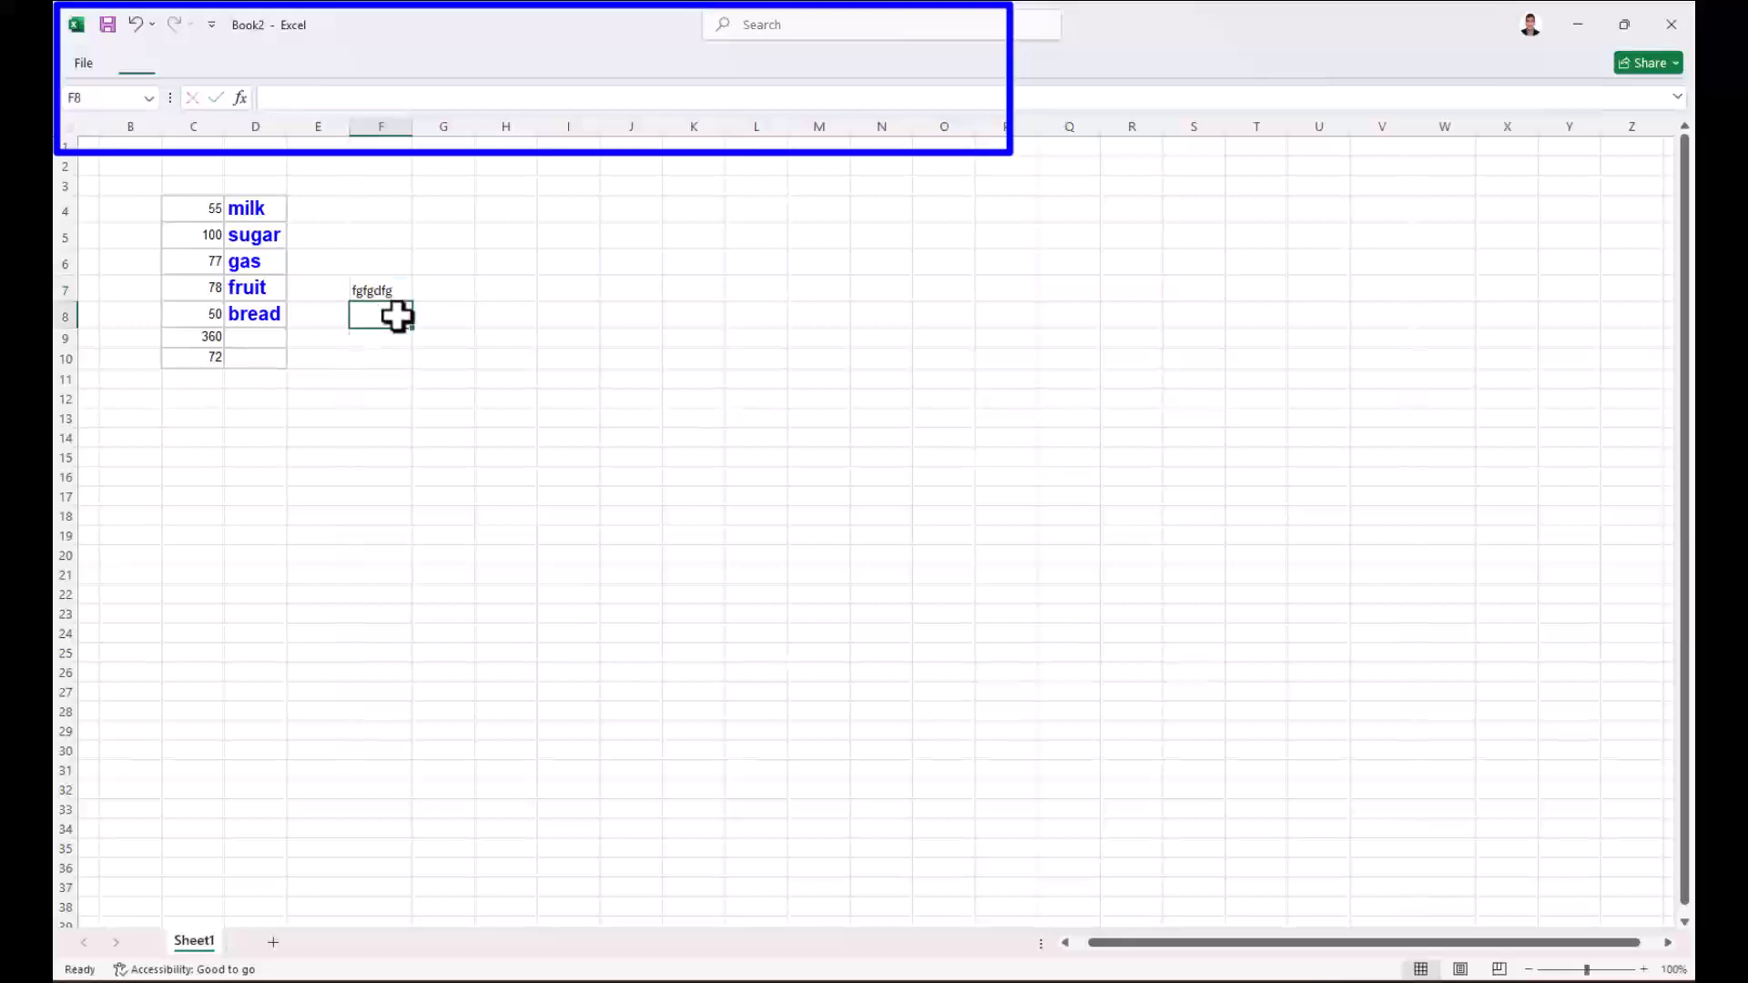
{"action": "type", "text": "3234"}
{"action": "key", "text": "Return"}
{"action": "type", "text": "43435435"}
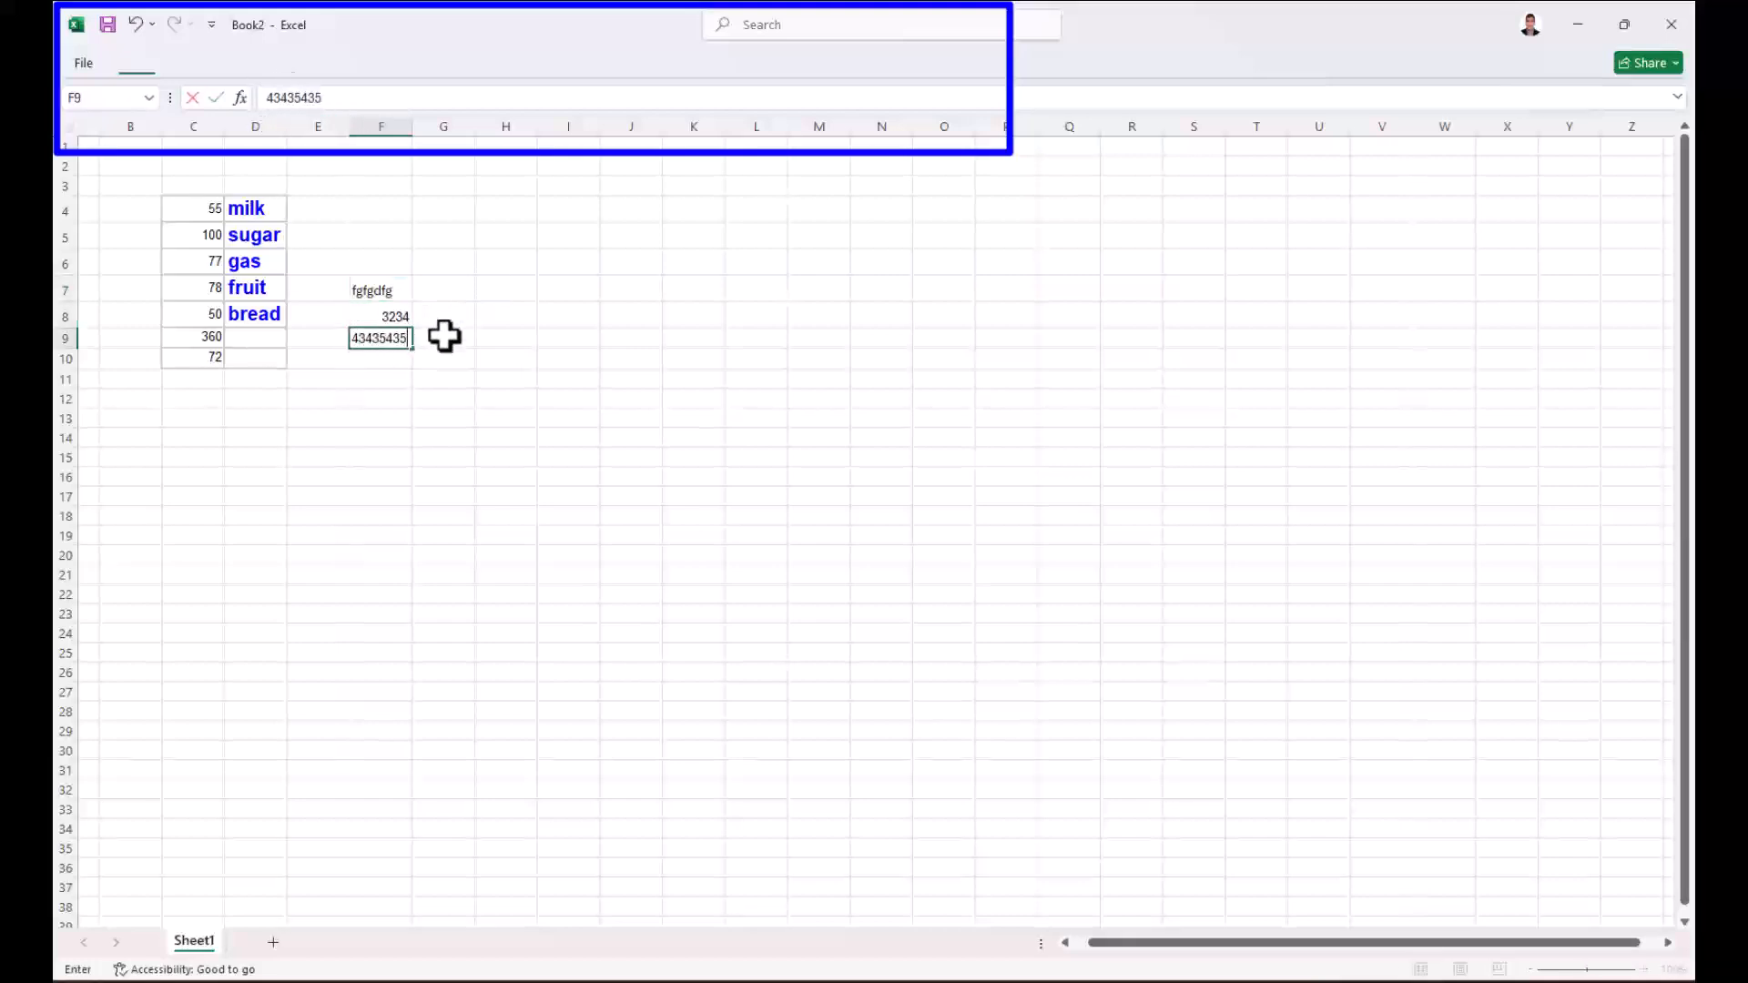
{"action": "key", "text": "Return"}
{"action": "type", "text": "545445"}
{"action": "left_click", "coordinate": [382, 289]}
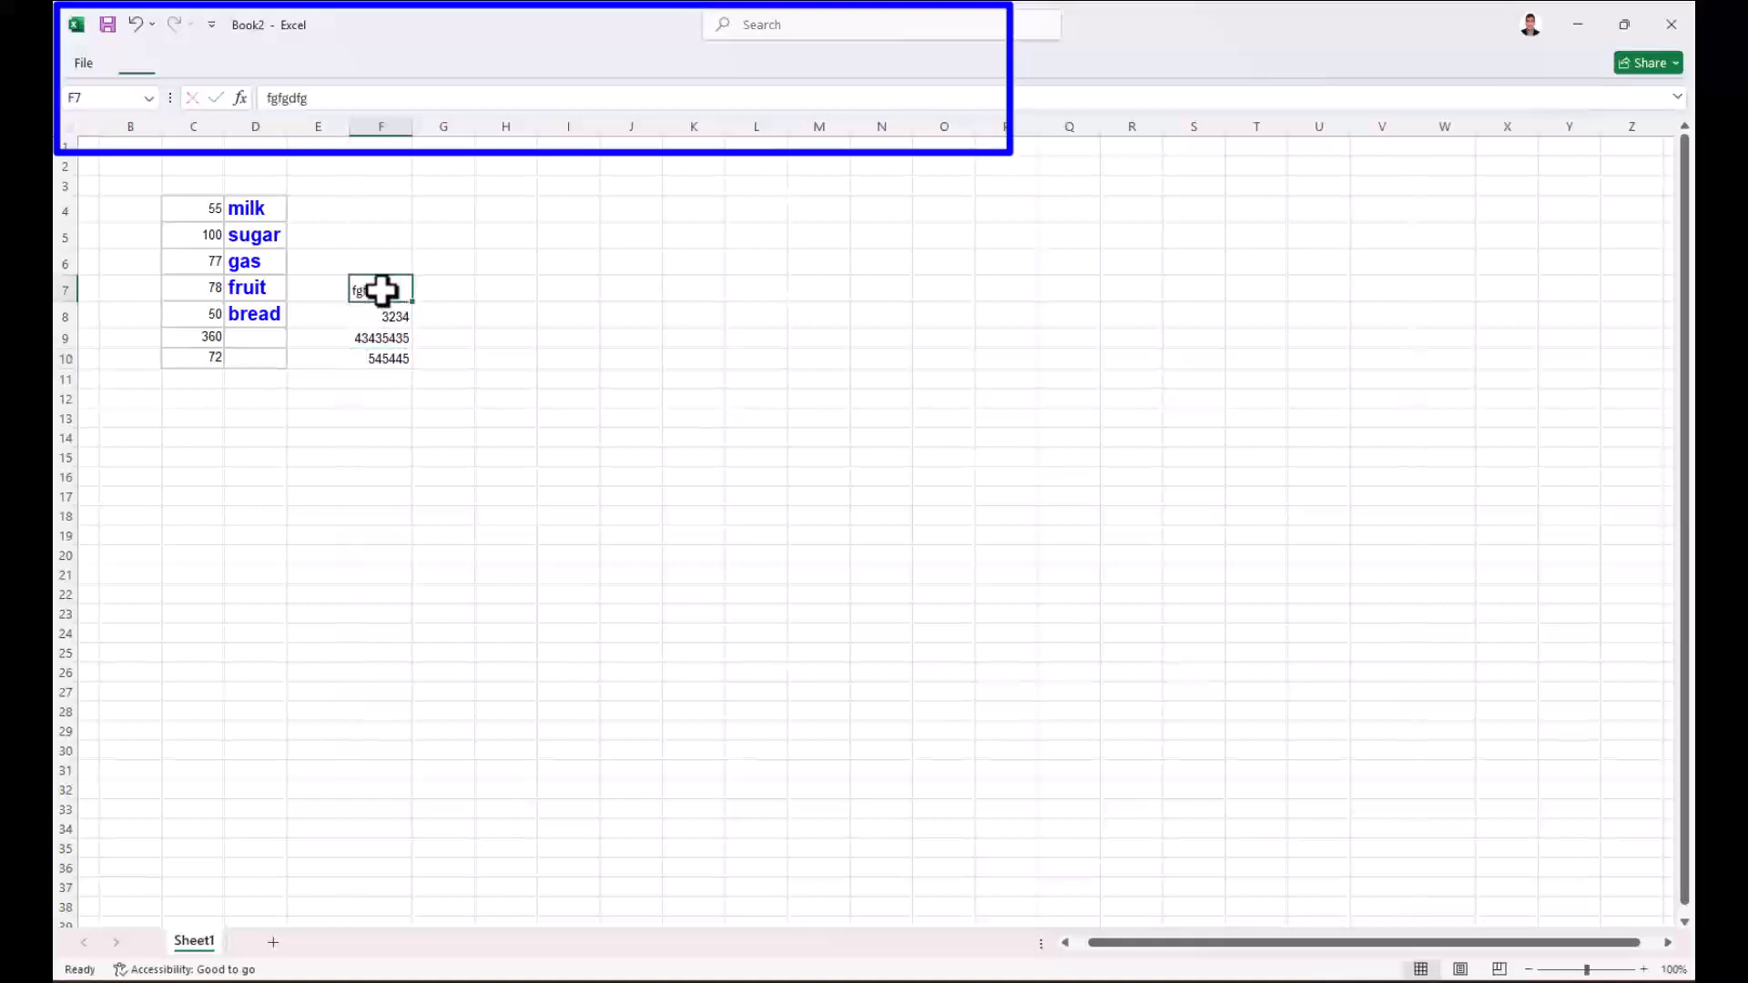
Make the entries in F7:F11 bold and reopen the selection's formatting options.
{"action": "left_click_drag", "start_coordinate": [369, 290], "coordinate": [405, 383]}
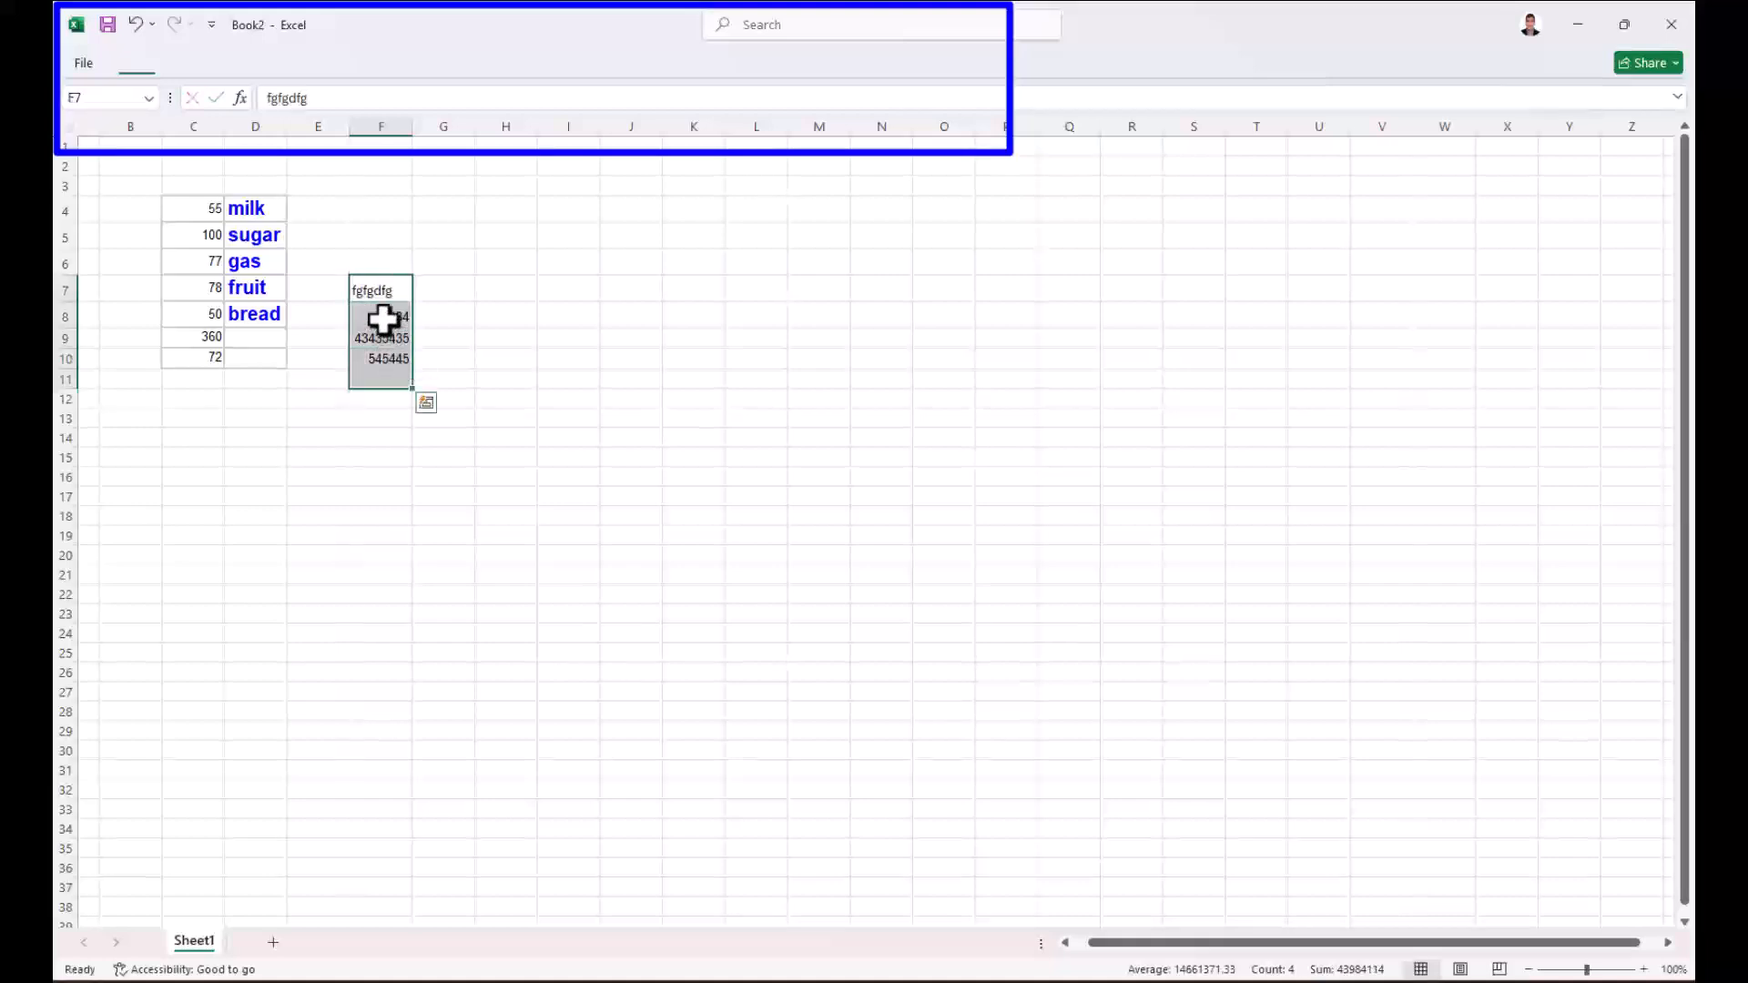
{"action": "right_click", "coordinate": [383, 319]}
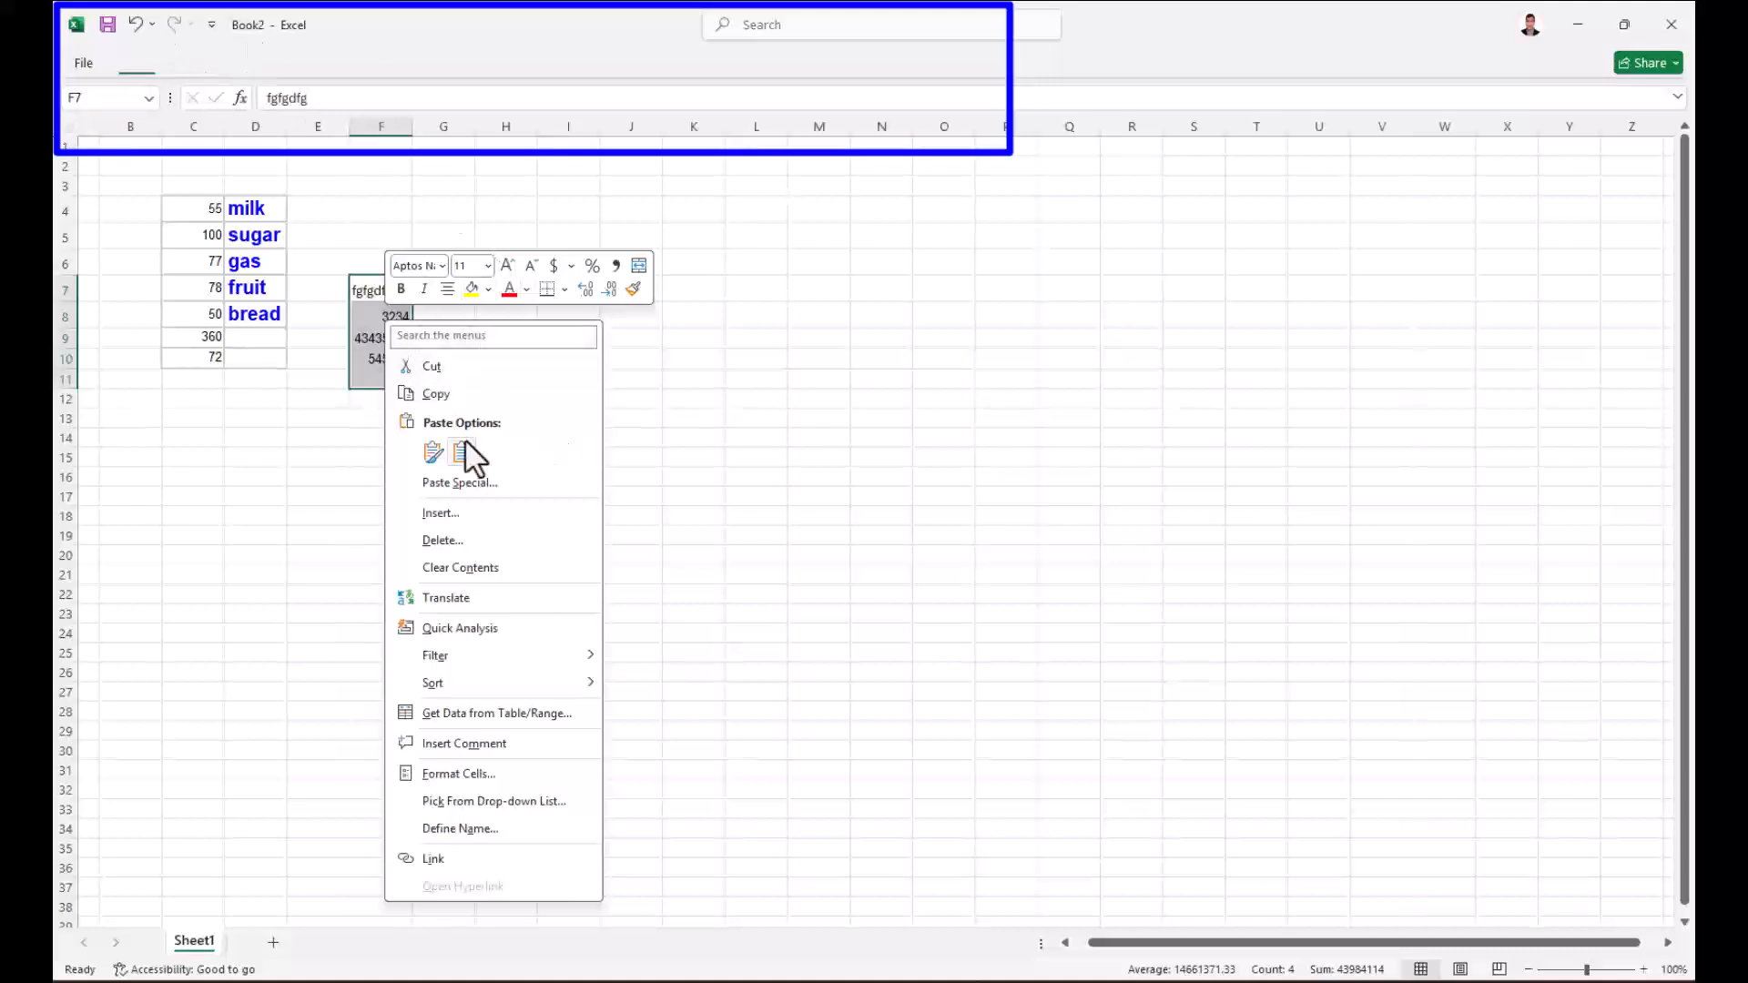
{"action": "left_click", "coordinate": [400, 288]}
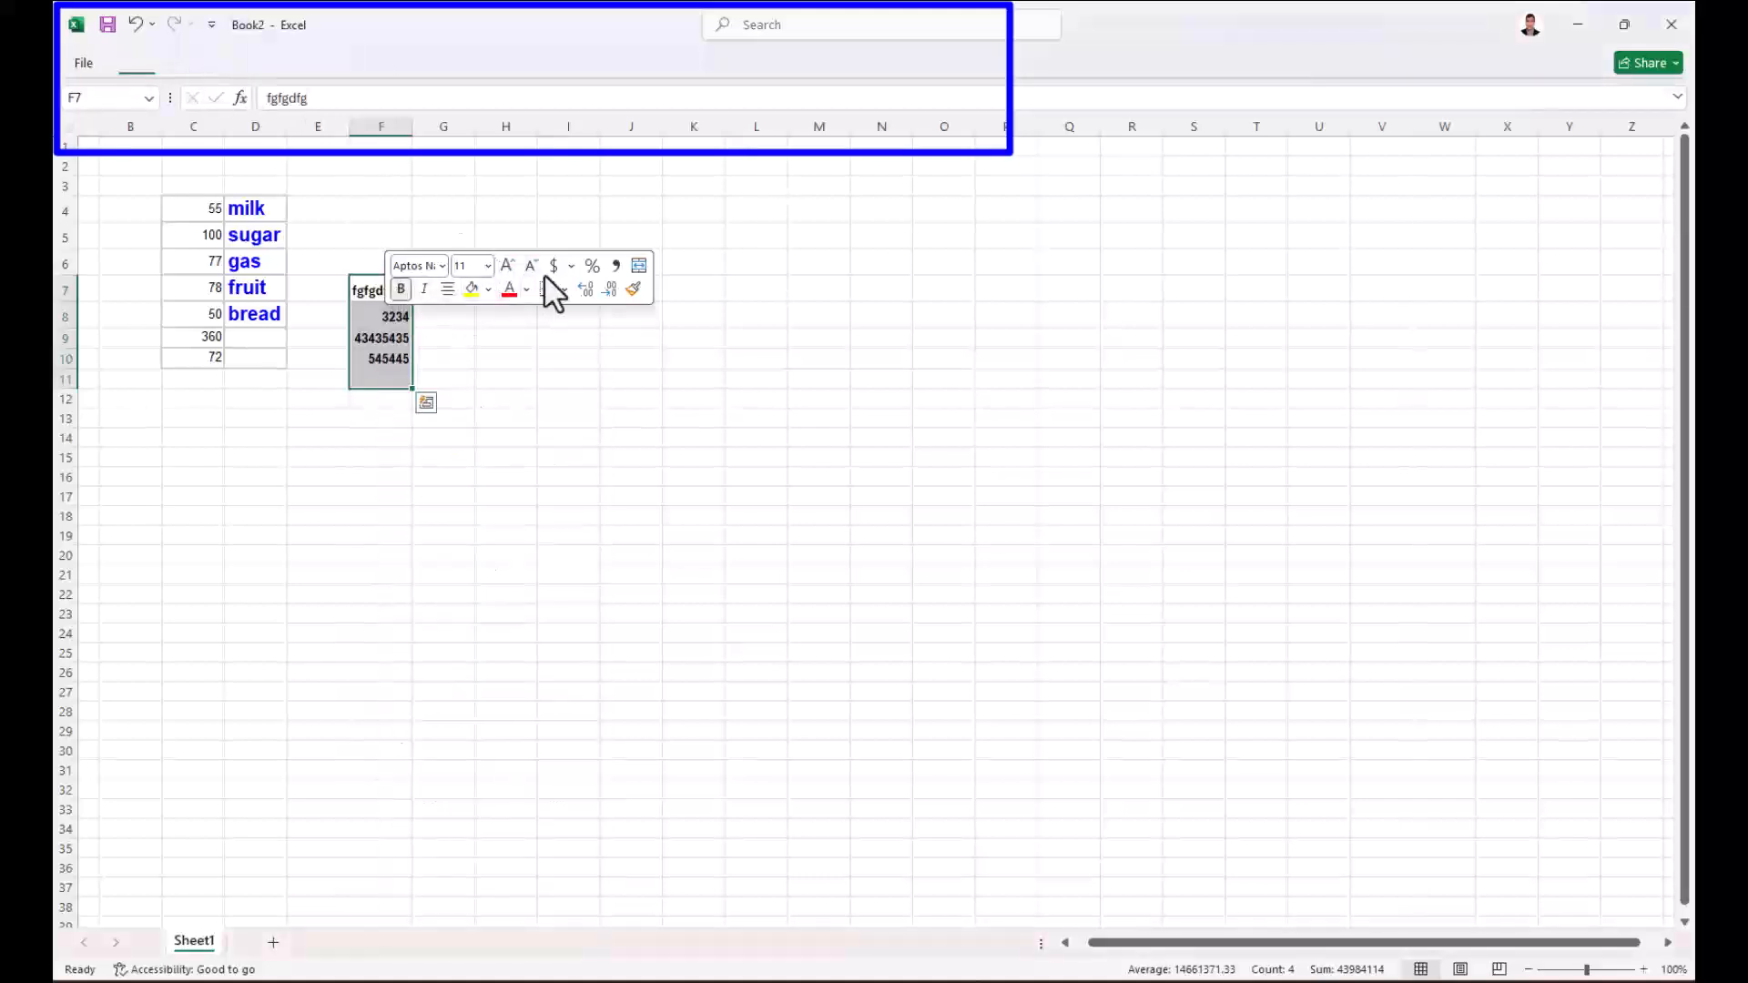
{"action": "right_click", "coordinate": [381, 255]}
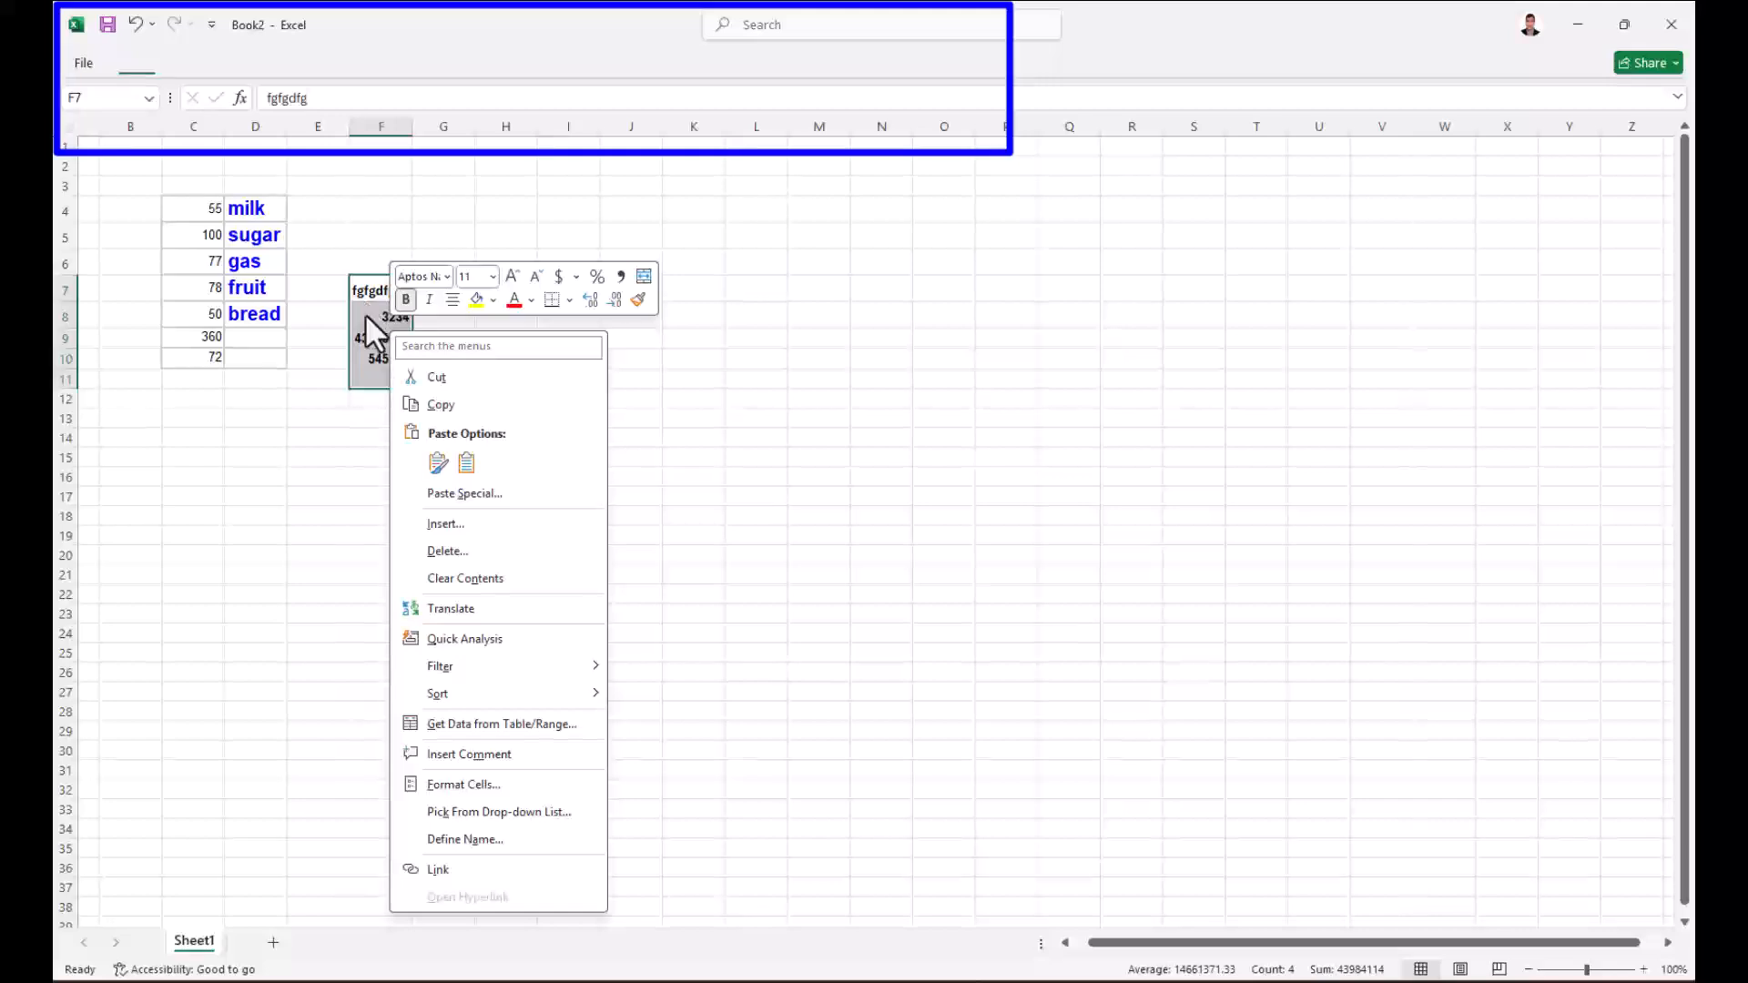
Look through the Format Cells settings for F7:F11 and close the dialog without changing anything.
{"action": "left_click", "coordinate": [467, 787]}
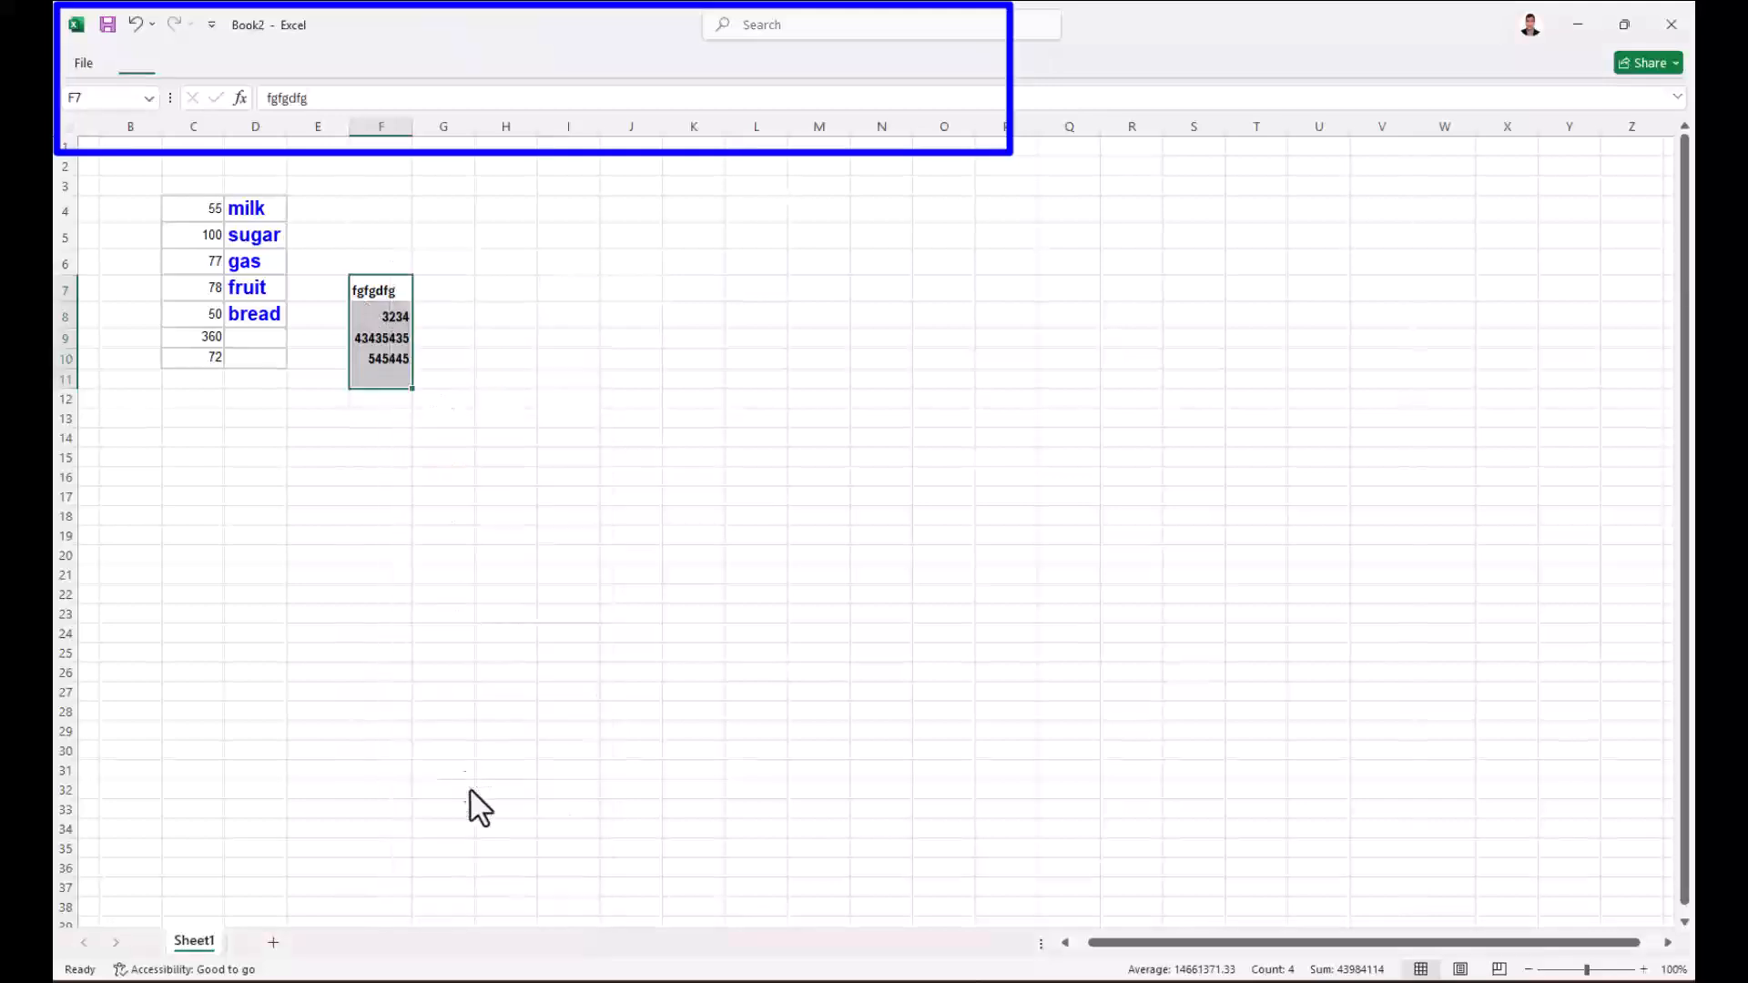
{"action": "left_click", "coordinate": [310, 550]}
{"action": "left_click", "coordinate": [374, 550]}
{"action": "left_click", "coordinate": [427, 551]}
{"action": "left_click", "coordinate": [373, 550]}
{"action": "left_click", "coordinate": [319, 550]}
{"action": "left_click", "coordinate": [253, 549]}
{"action": "left_click", "coordinate": [424, 550]}
{"action": "left_click", "coordinate": [535, 549]}
{"action": "left_click", "coordinate": [702, 516]}
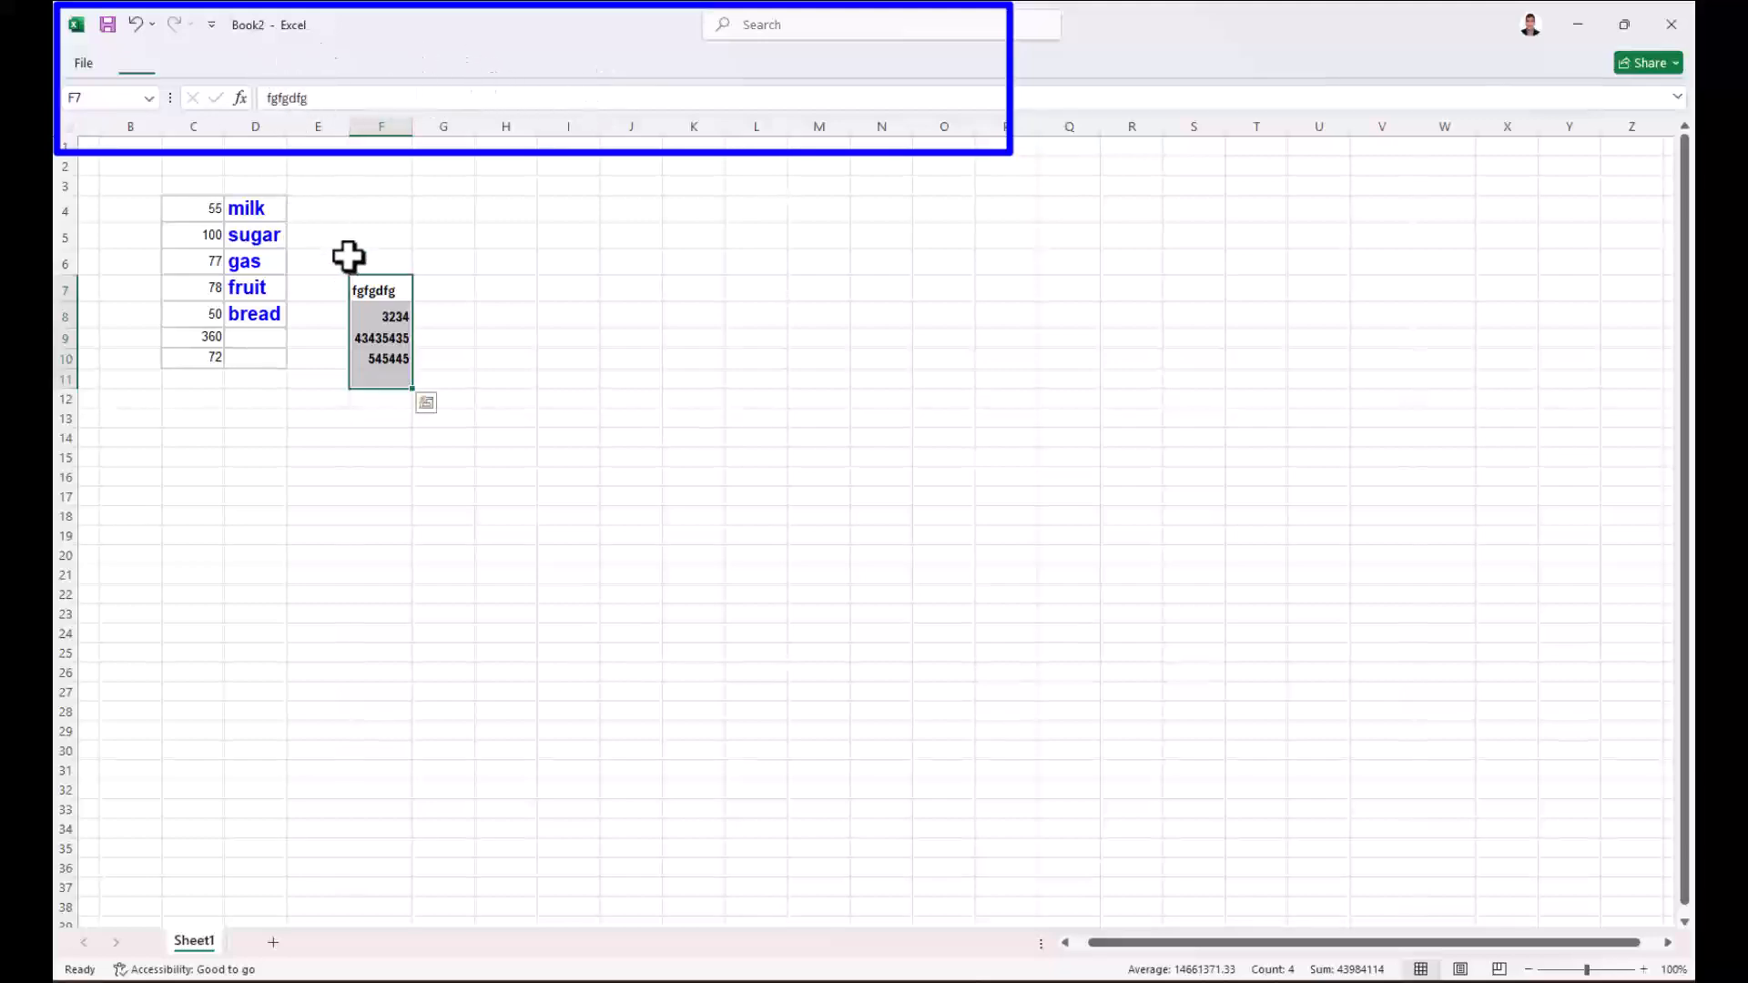
{"action": "left_click", "coordinate": [368, 209]}
{"action": "left_click", "coordinate": [499, 210]}
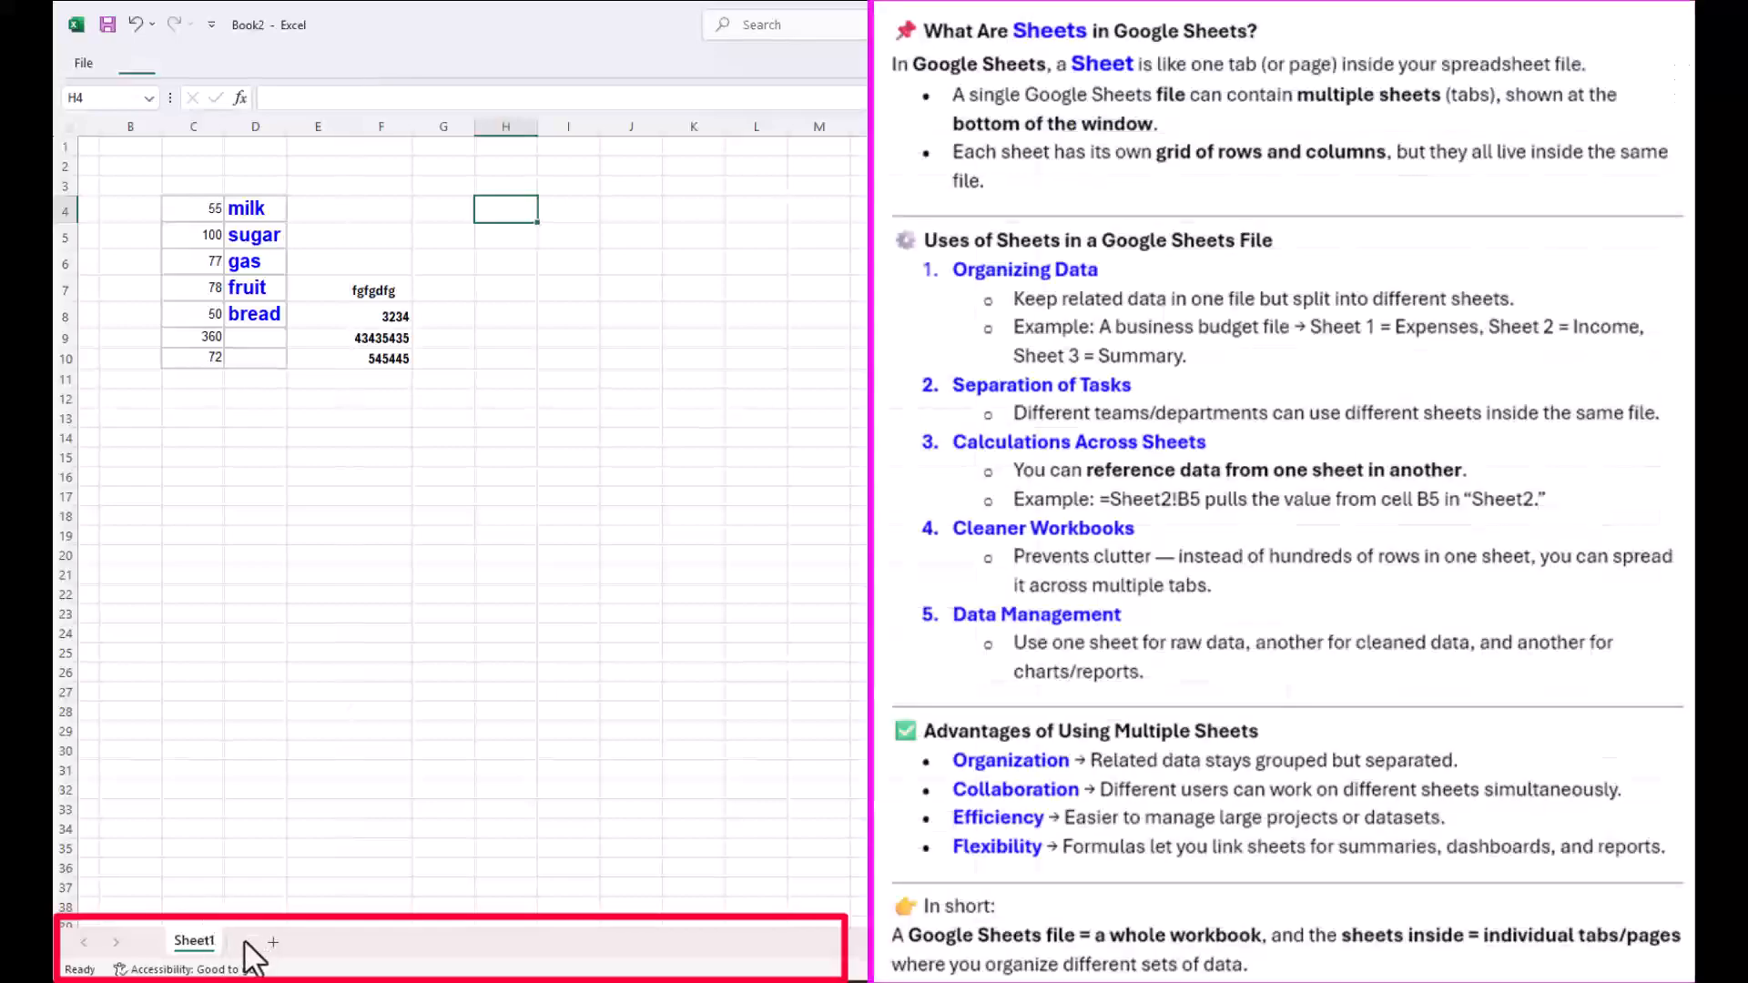
Add two new sheets to the workbook and return to Sheet1.
{"action": "left_click", "coordinate": [273, 943]}
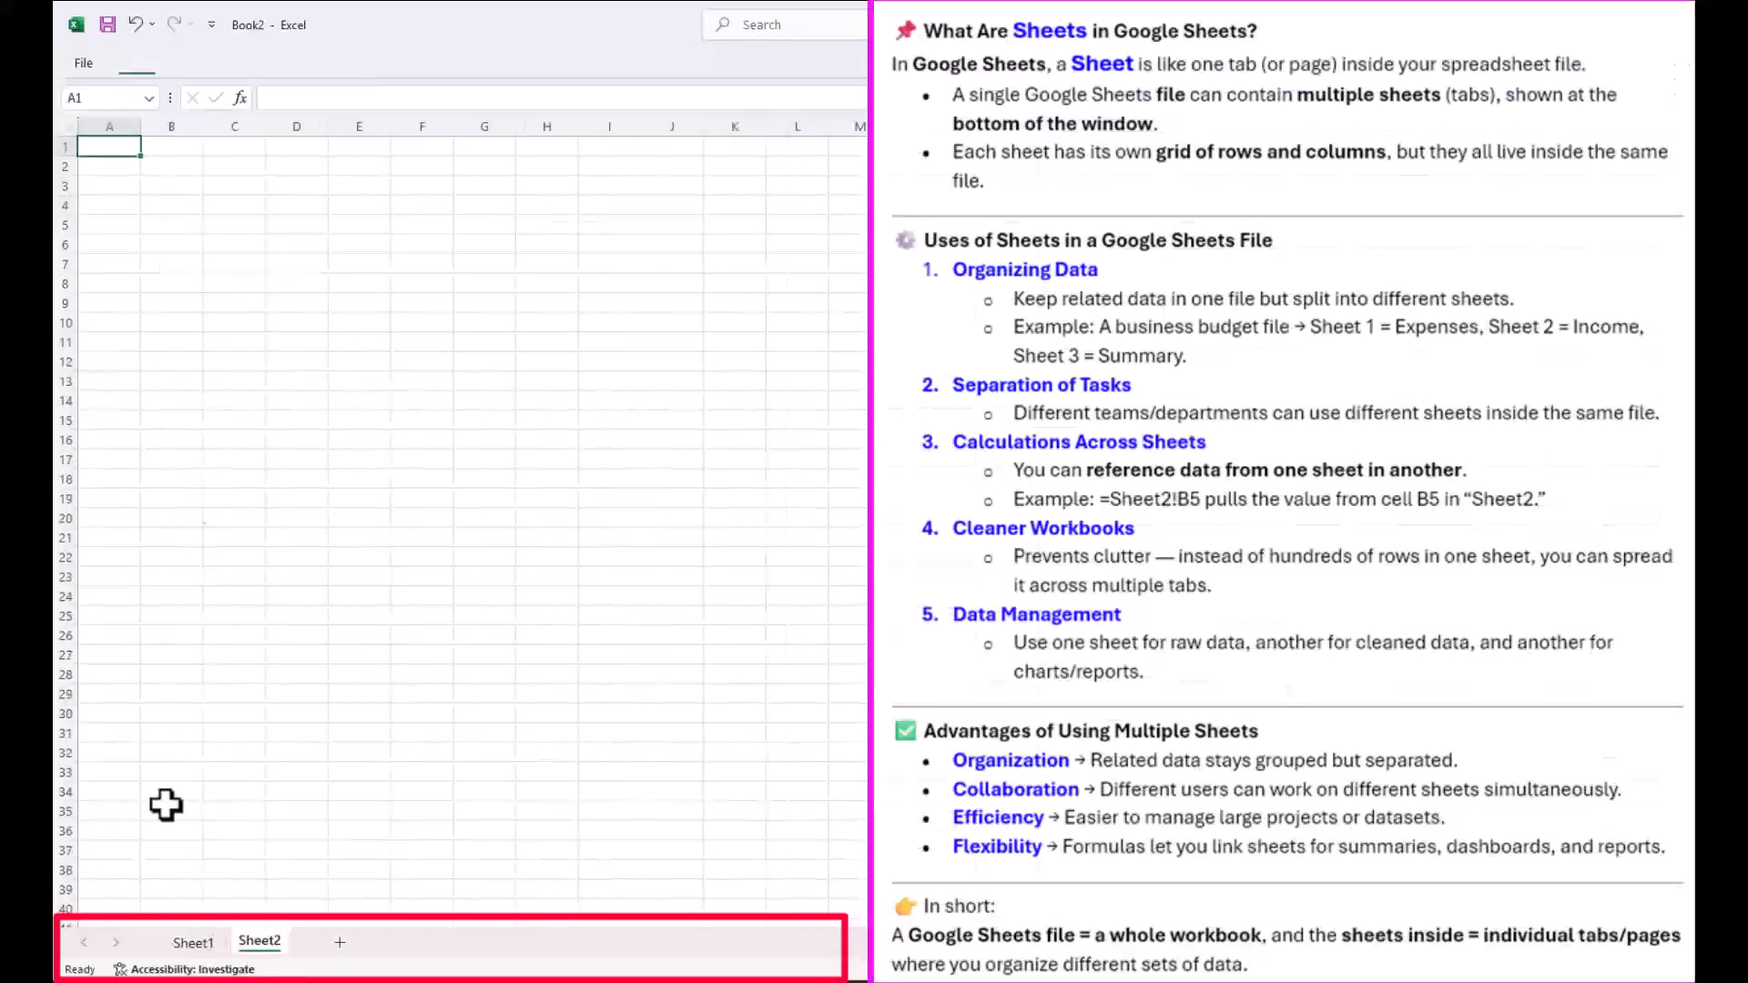
{"action": "left_click", "coordinate": [193, 942]}
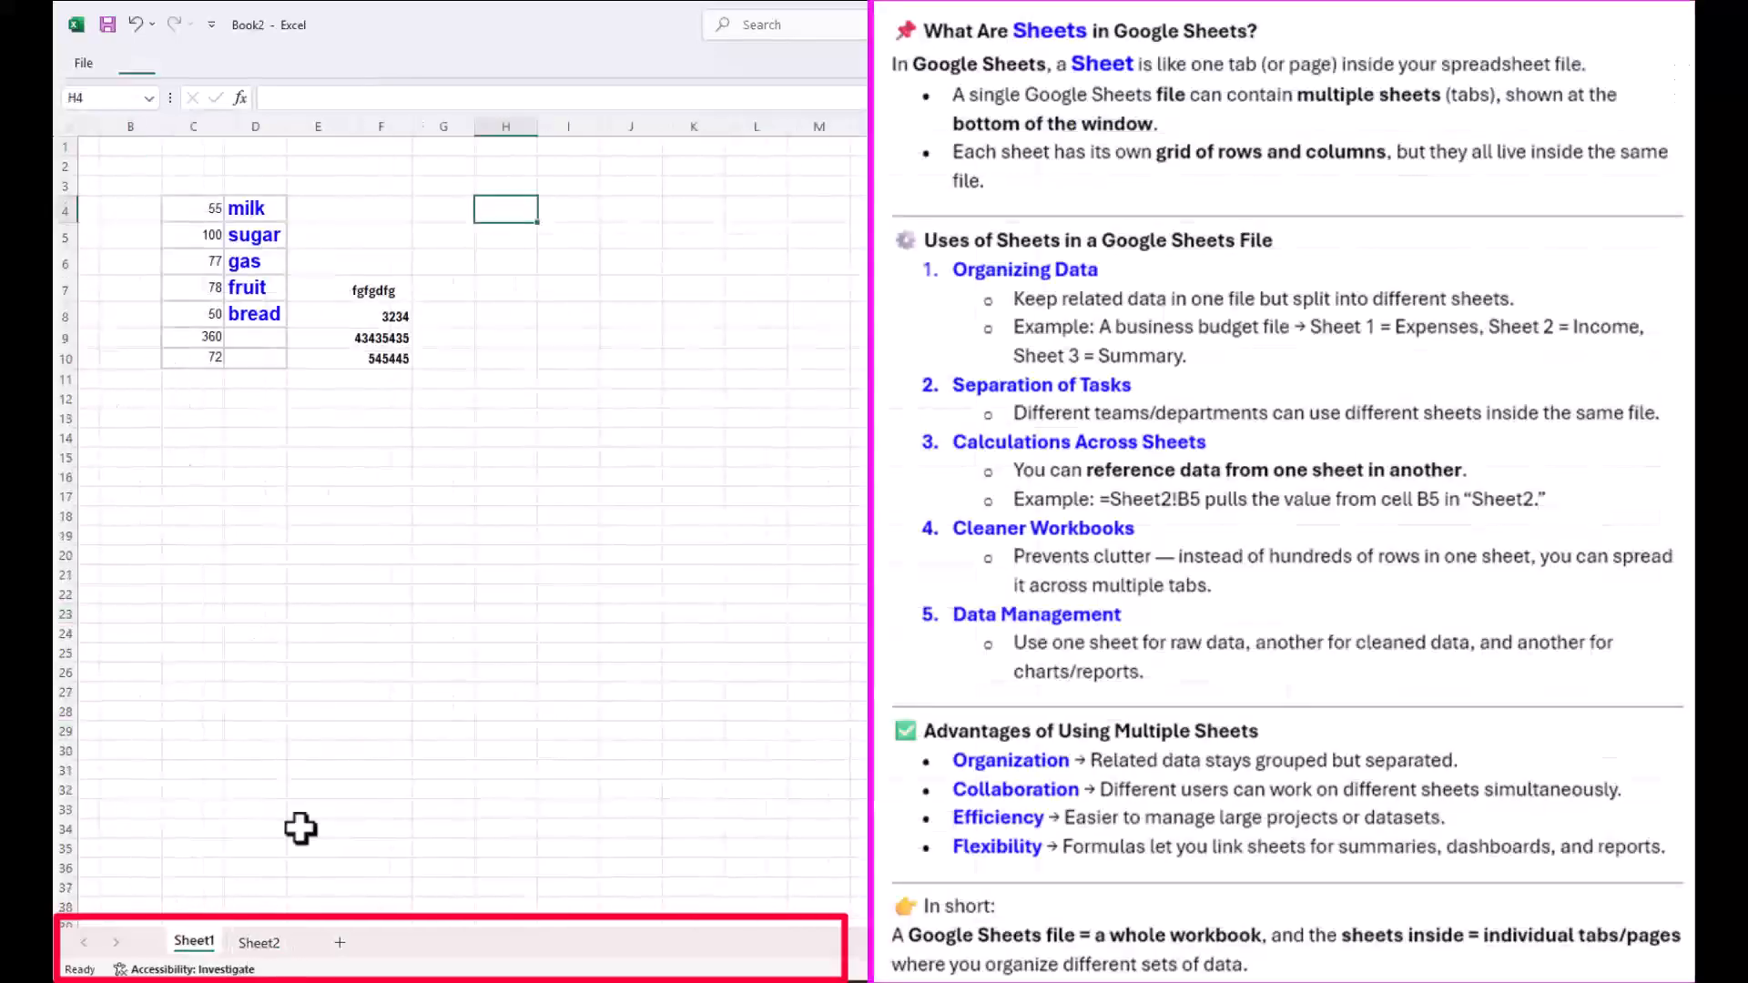
{"action": "left_click", "coordinate": [339, 943]}
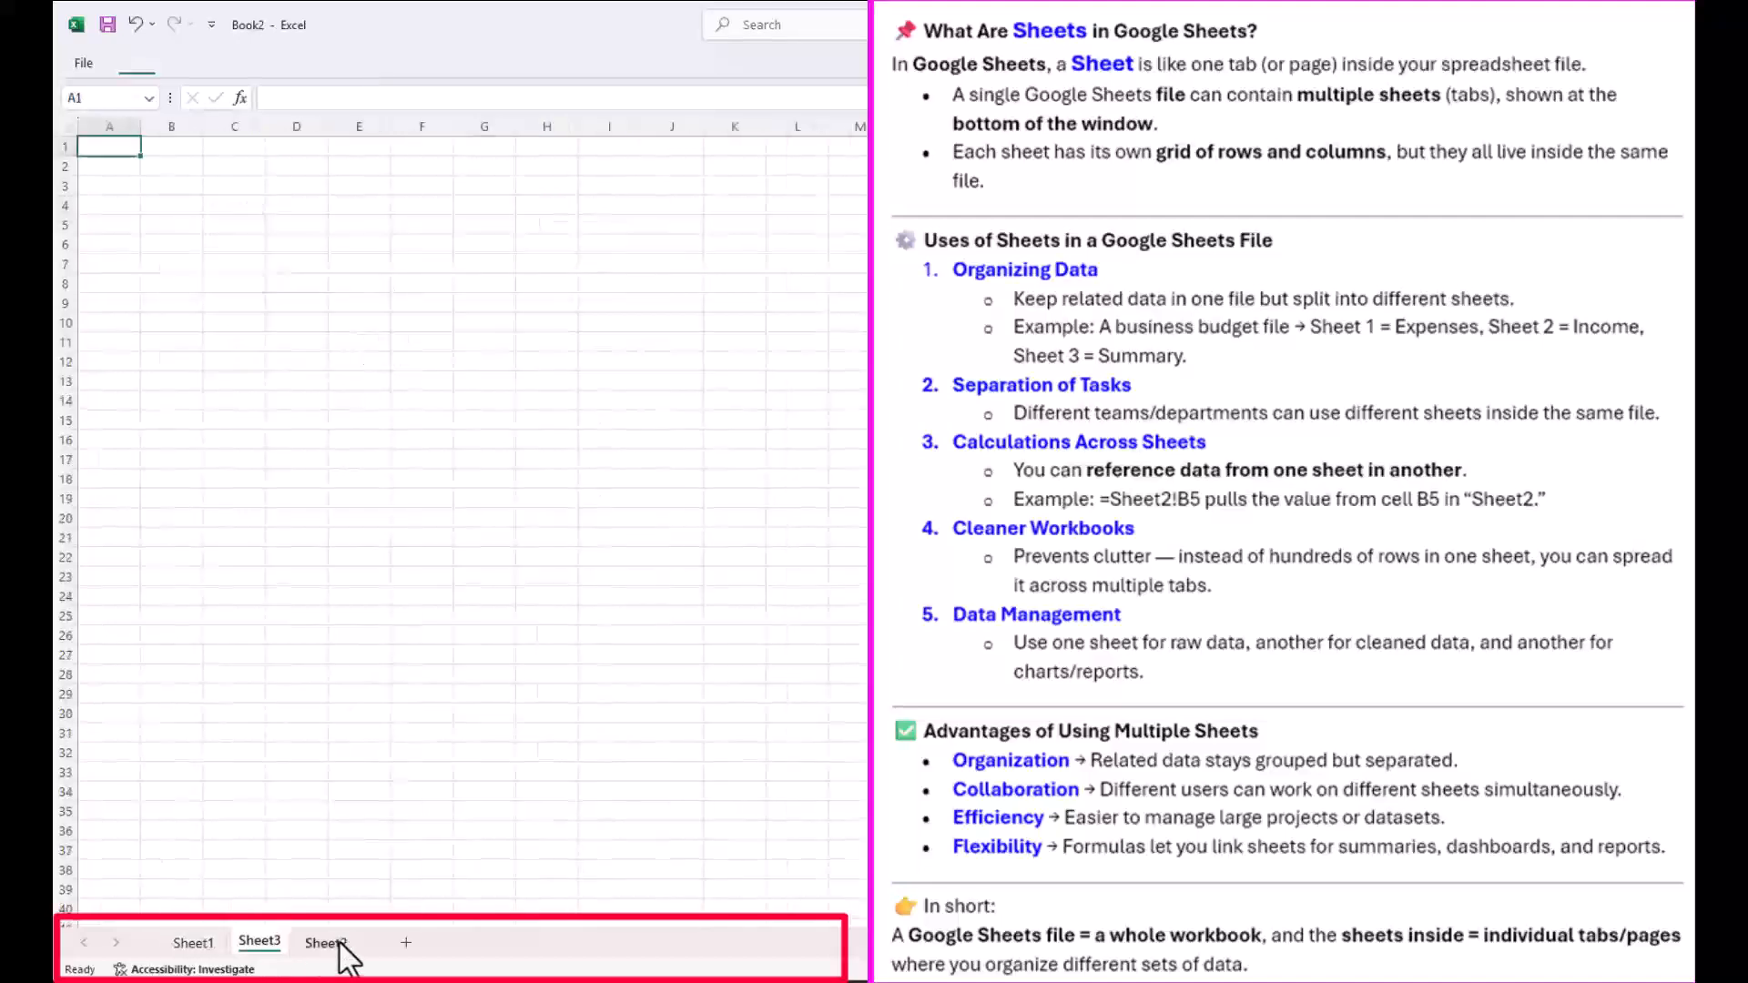
{"action": "left_click", "coordinate": [195, 944]}
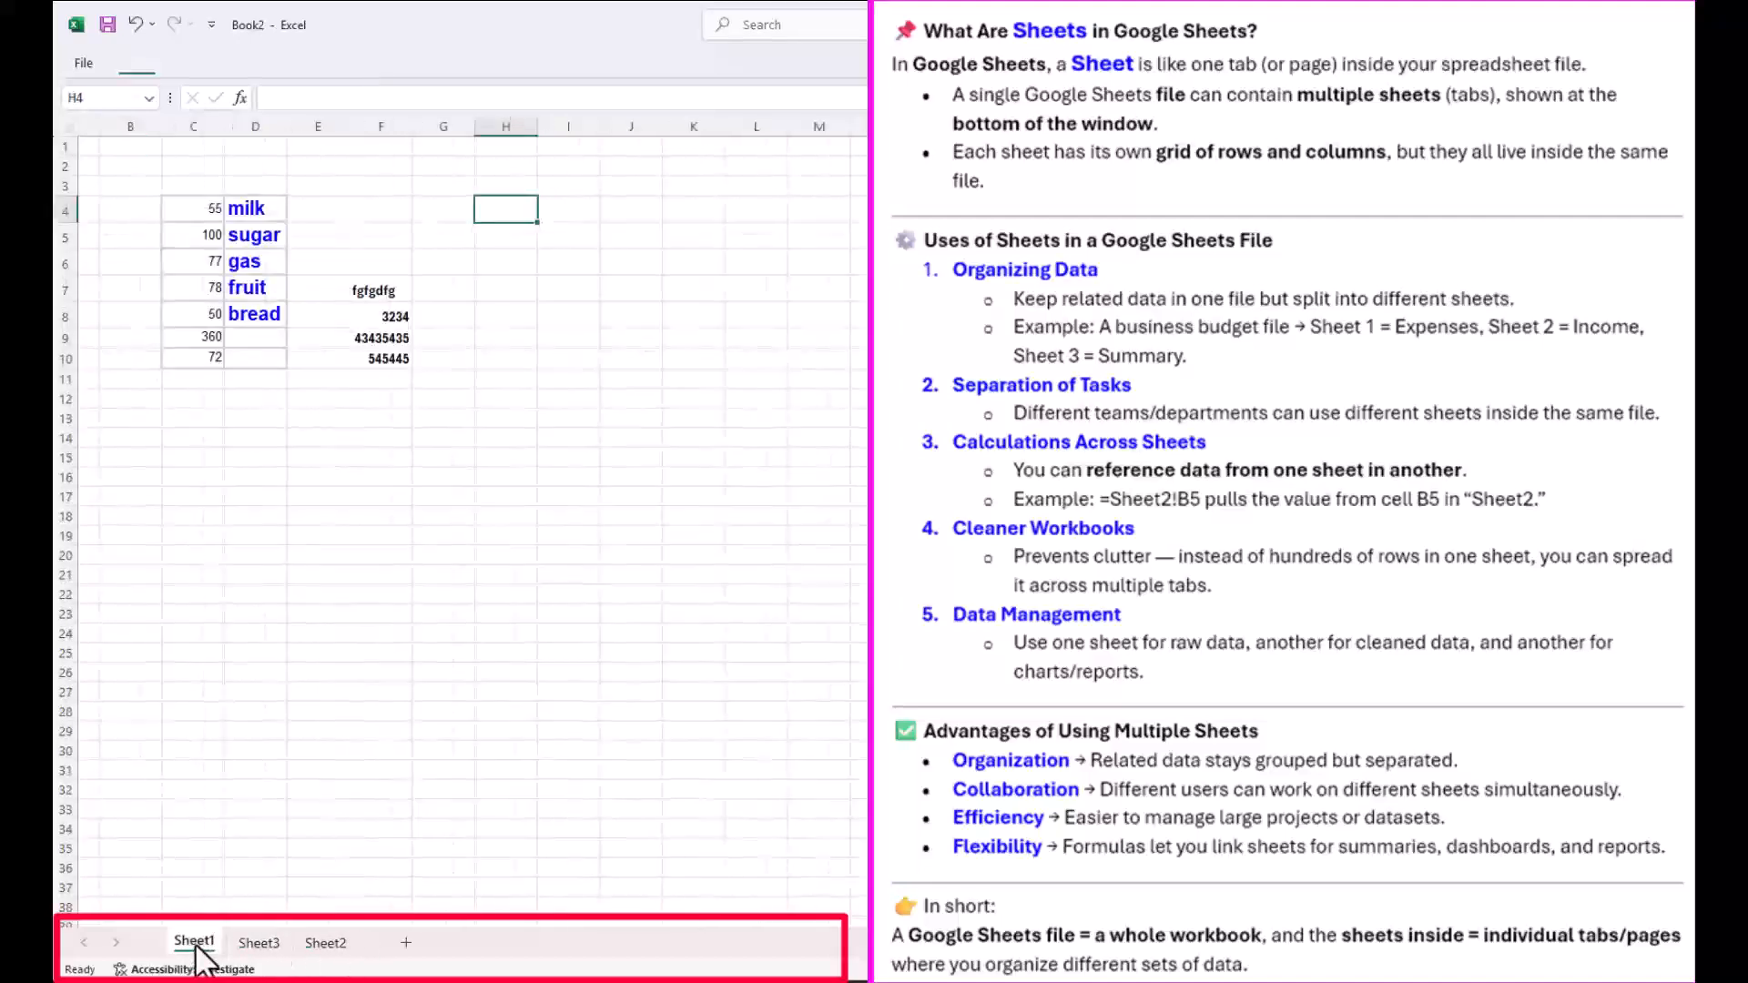
Rename Sheet1 as one.
{"action": "right_click", "coordinate": [196, 947]}
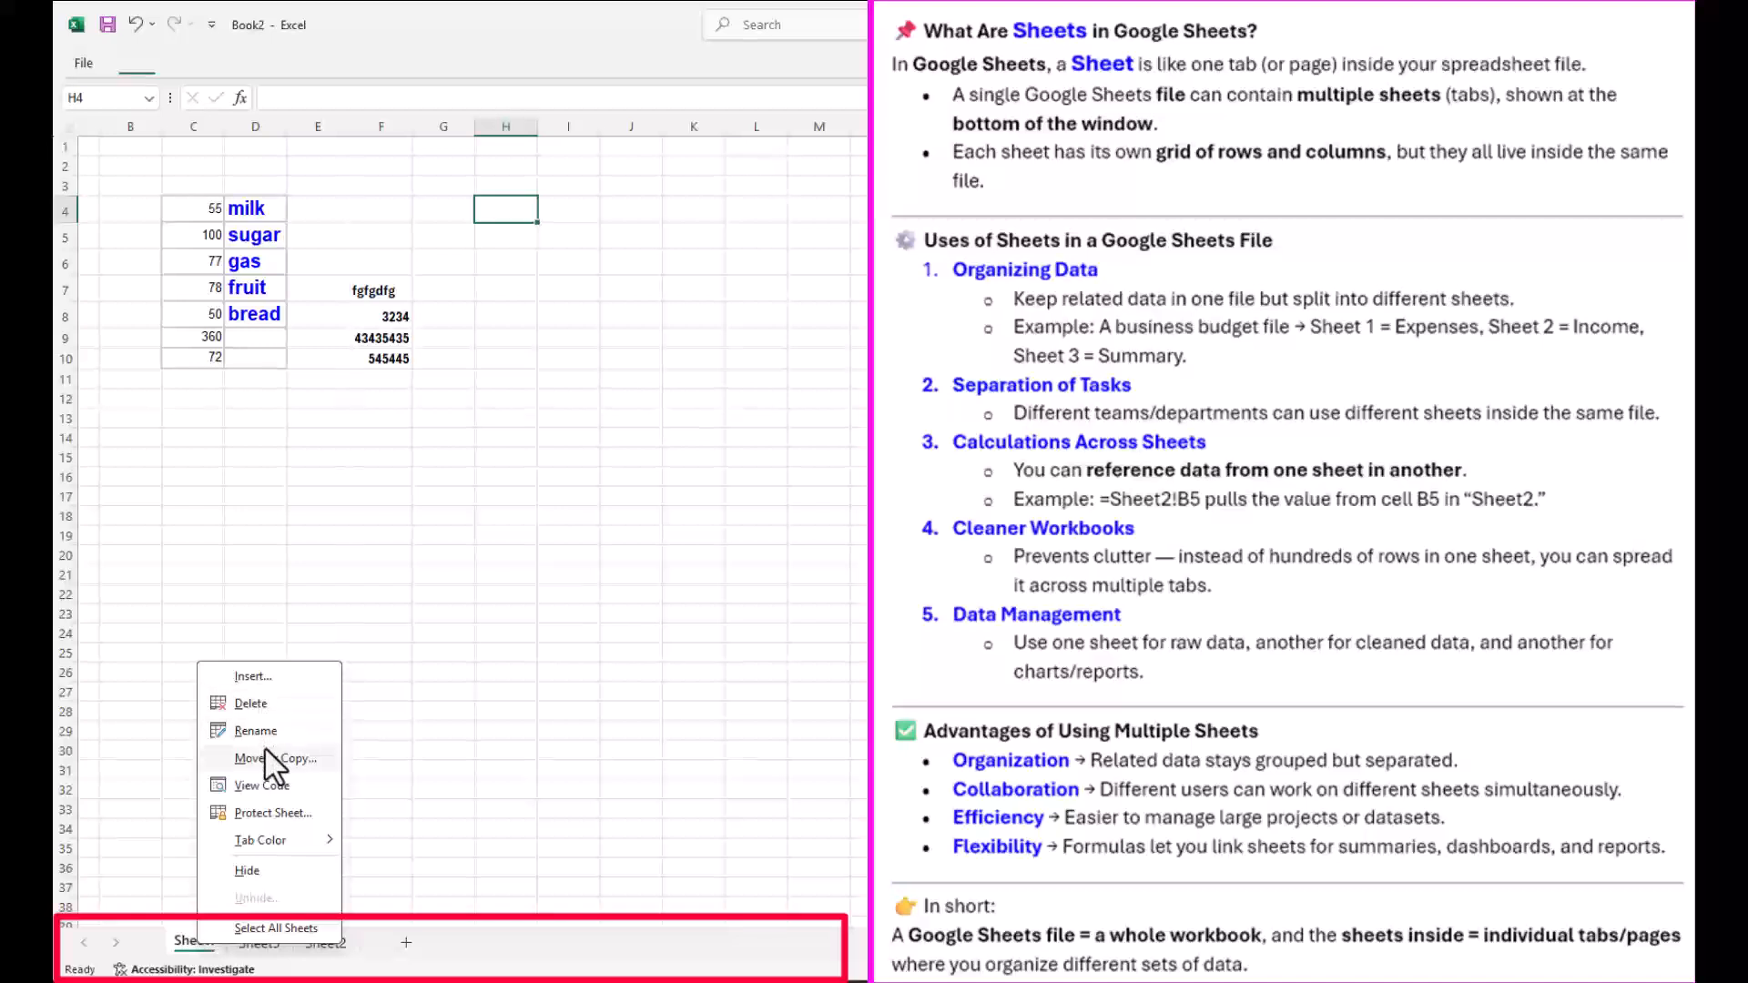
{"action": "left_click", "coordinate": [261, 733]}
{"action": "type", "text": "one"}
Rename Sheet3 as two and open the sheet options of Sheet2.
{"action": "left_click", "coordinate": [238, 943]}
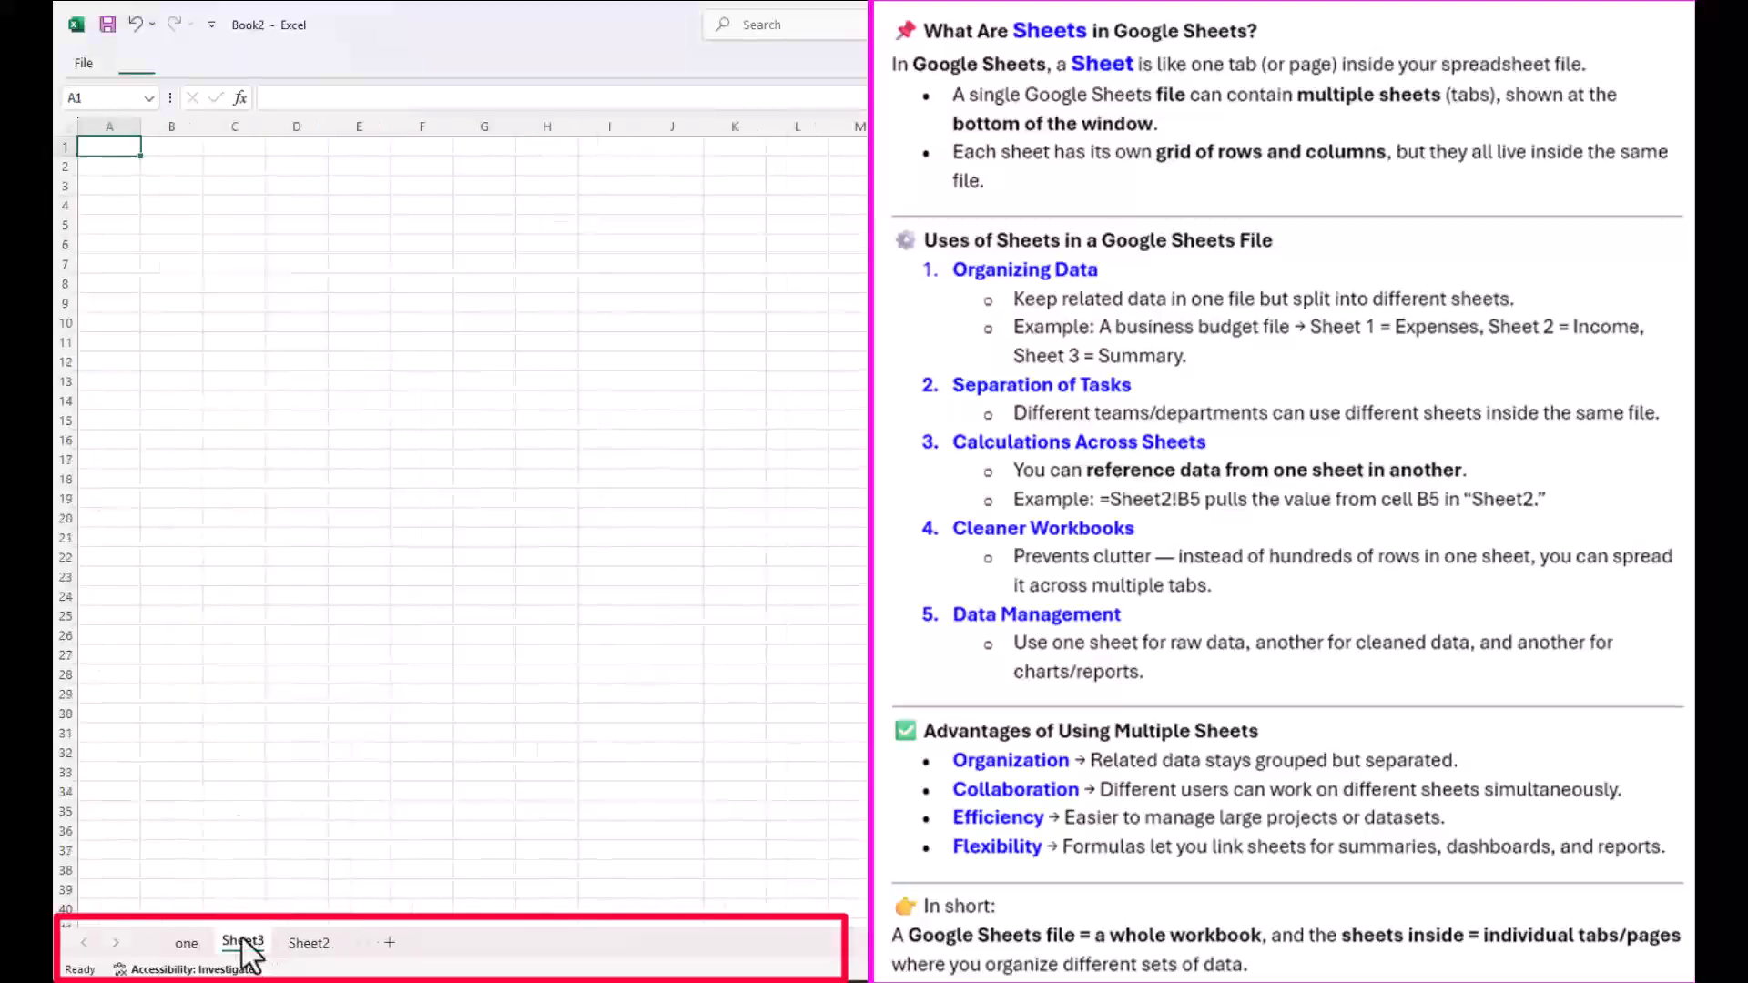
{"action": "right_click", "coordinate": [242, 942]}
{"action": "left_click", "coordinate": [307, 722]}
{"action": "type", "text": "two"}
{"action": "left_click", "coordinate": [283, 943]}
{"action": "right_click", "coordinate": [287, 943]}
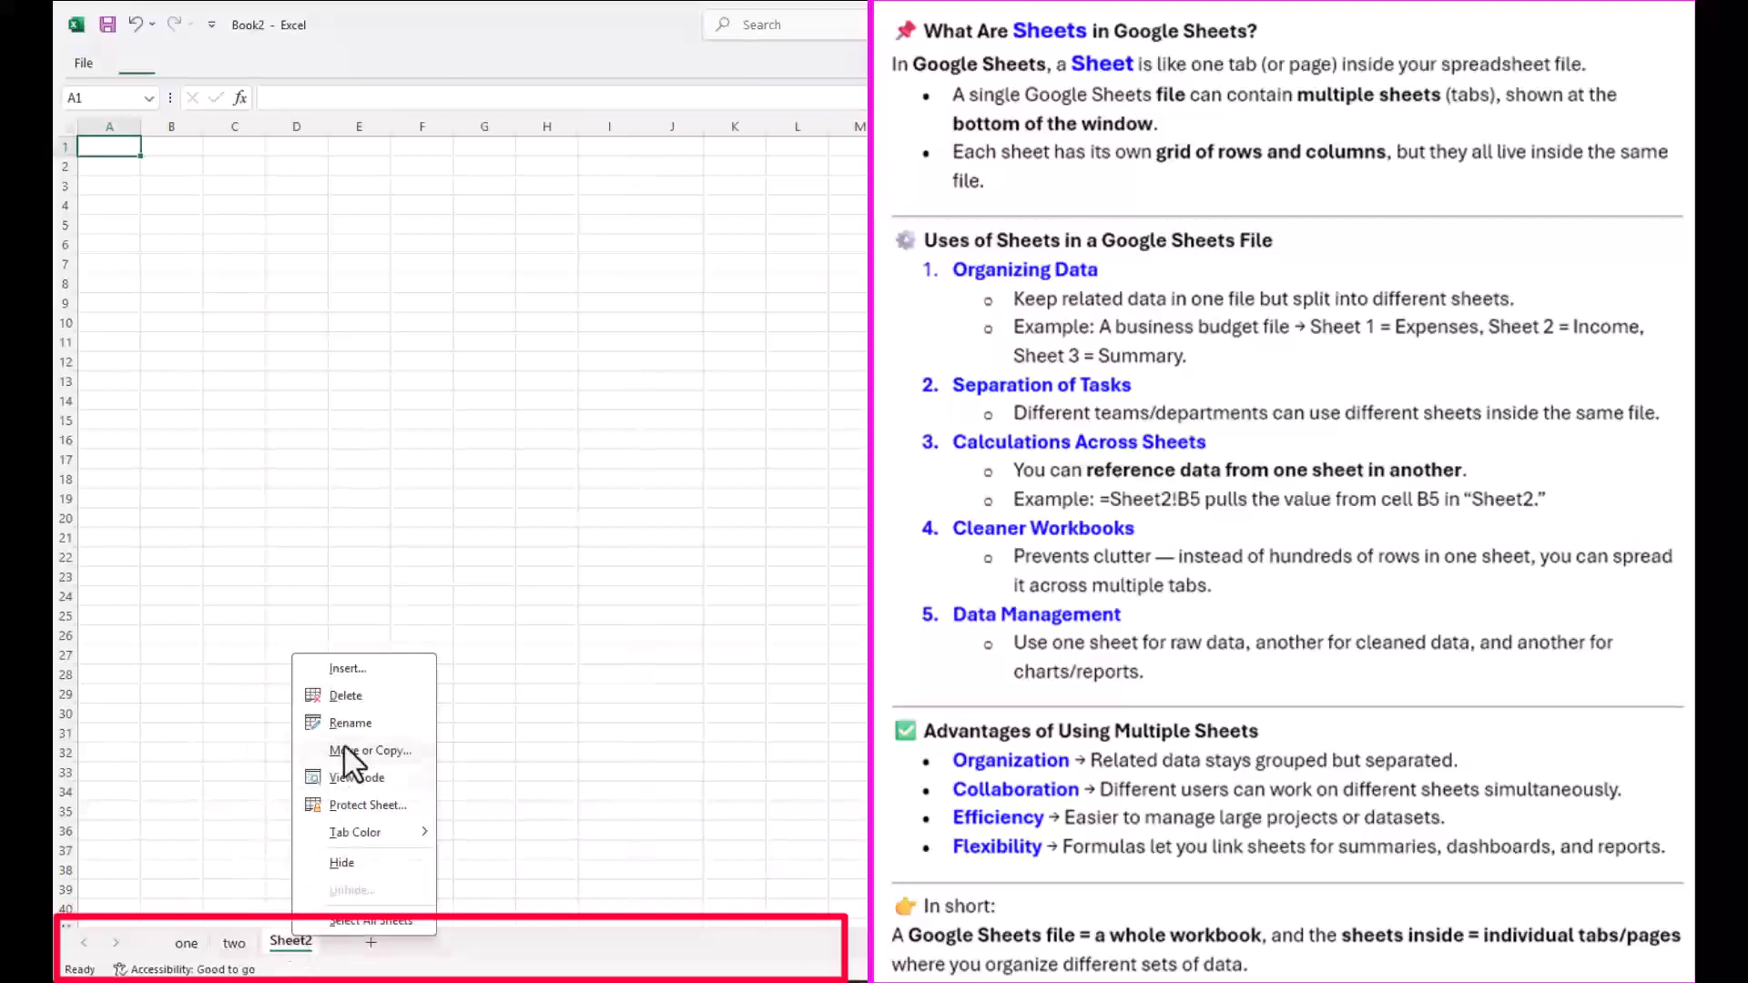
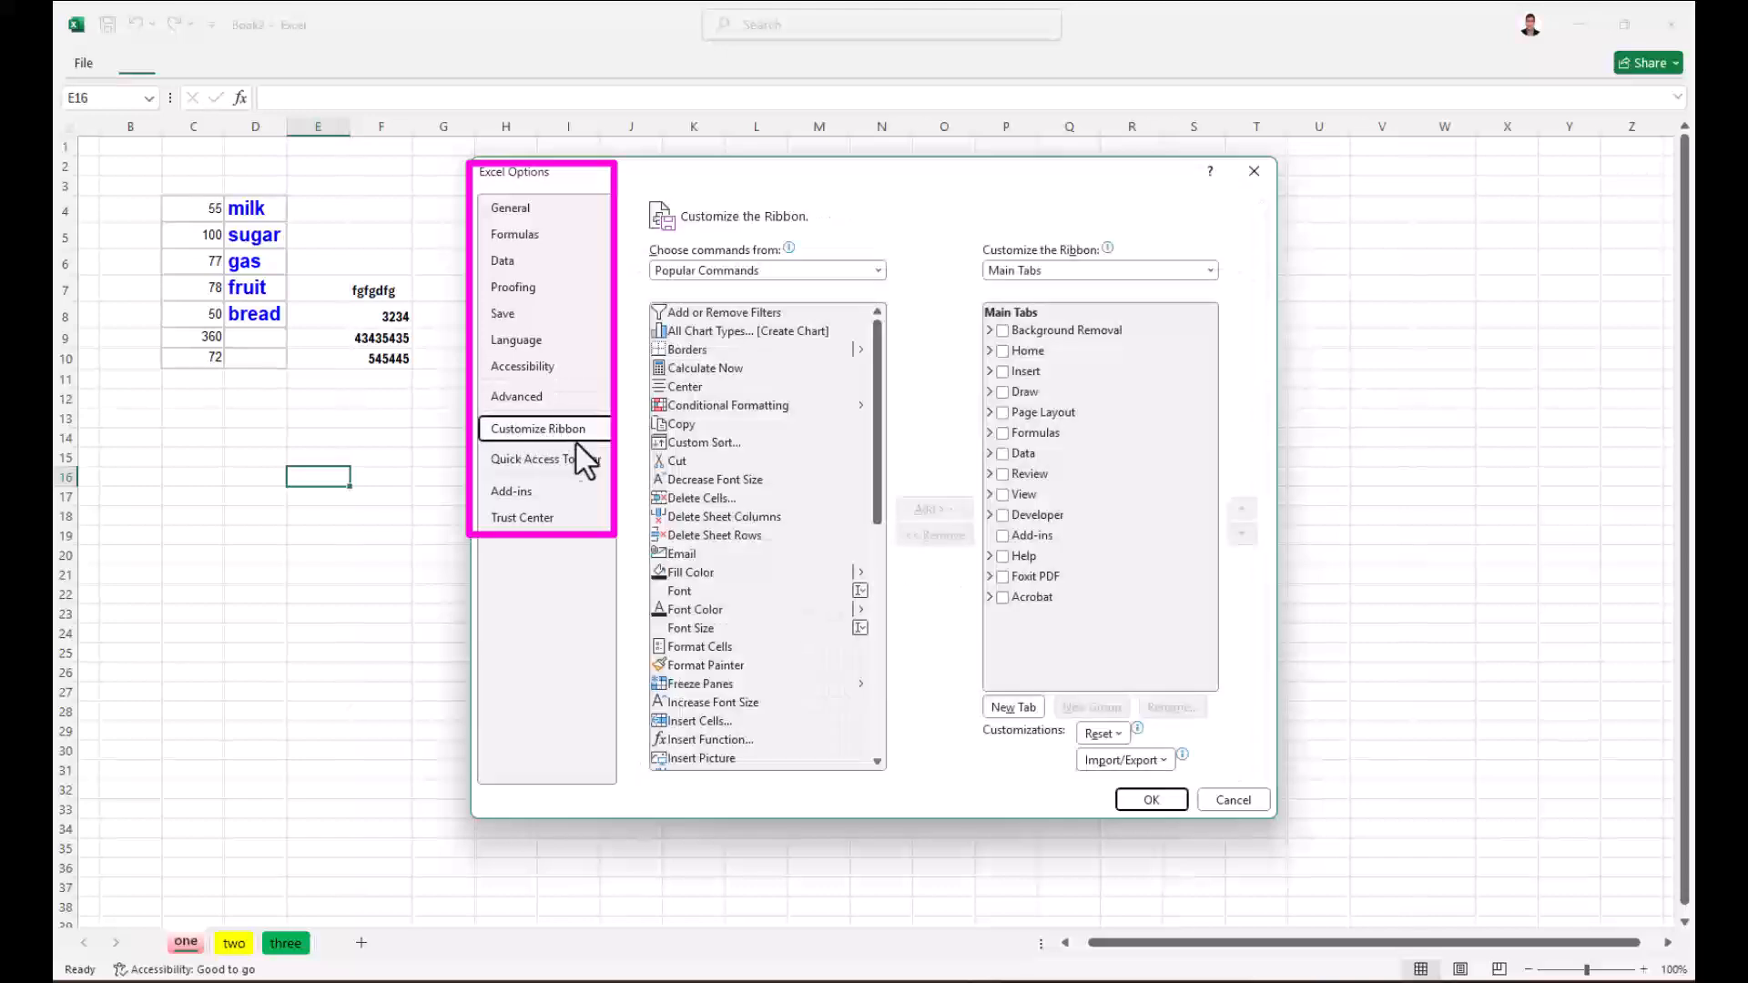
Enable every main tab from Background Removal and Home down to Foxit PDF and Acrobat in the ribbon customization.
{"action": "left_click", "coordinate": [1003, 330]}
{"action": "left_click", "coordinate": [1002, 351]}
{"action": "left_click", "coordinate": [1003, 371]}
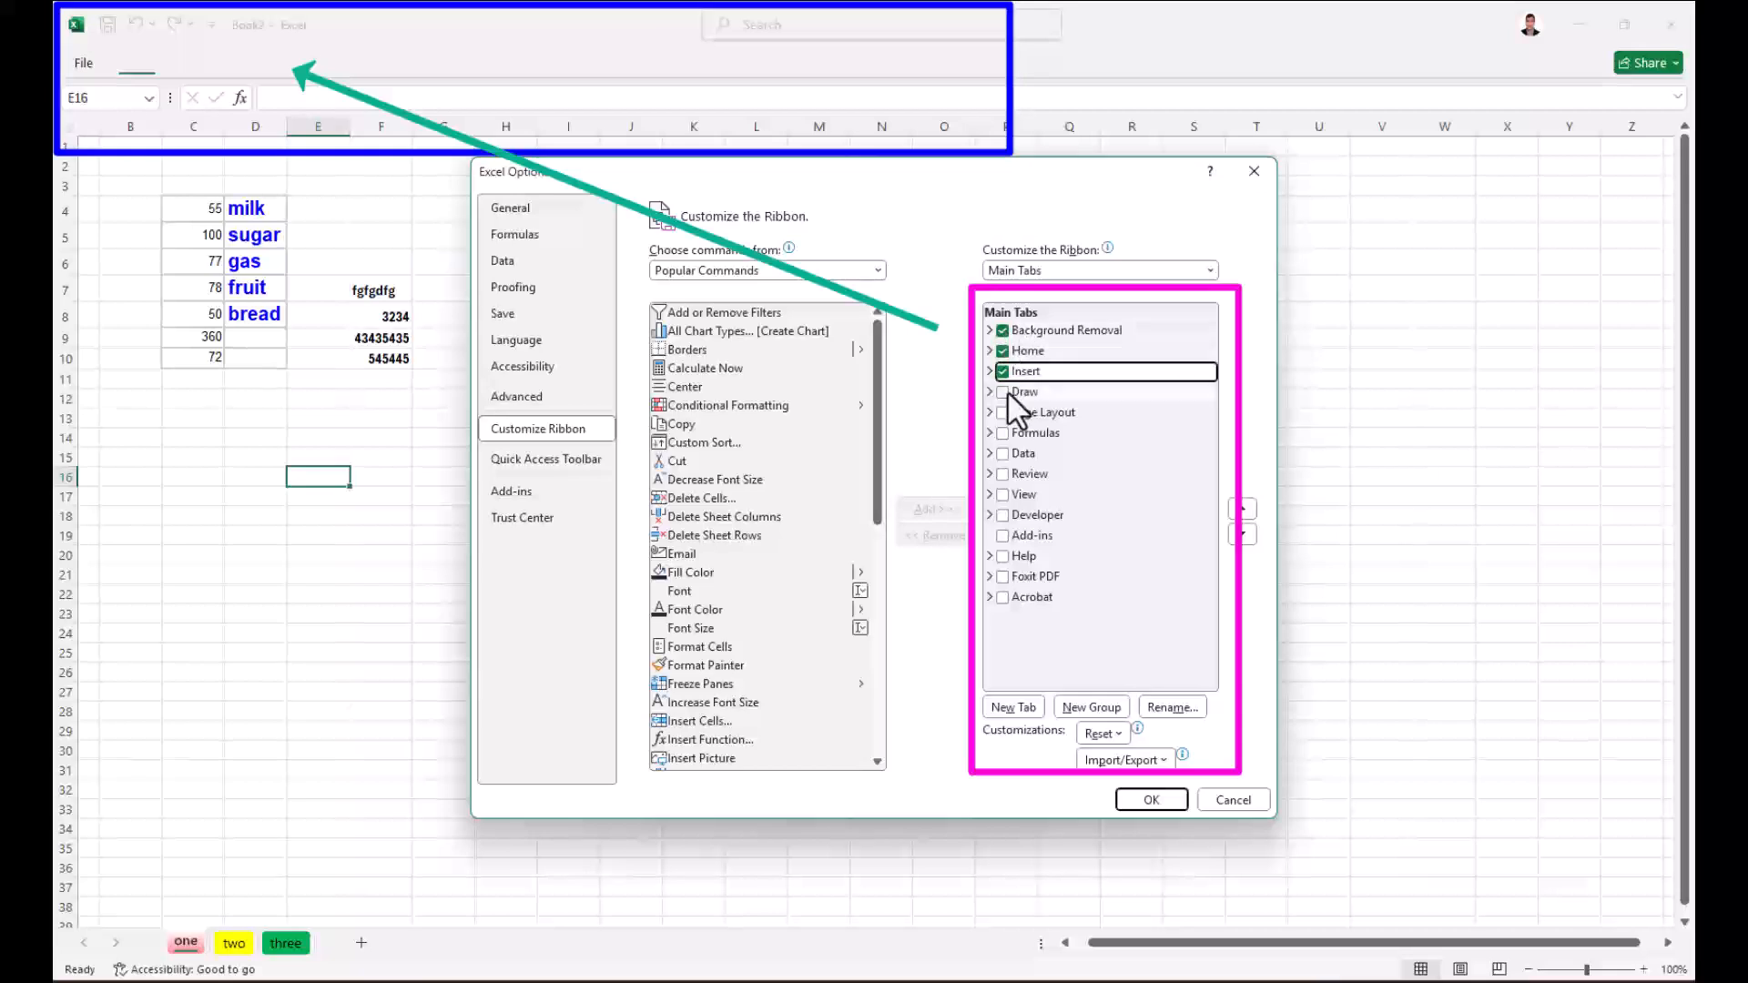
{"action": "left_click", "coordinate": [1004, 391]}
{"action": "left_click", "coordinate": [1003, 412]}
{"action": "left_click", "coordinate": [1004, 433]}
{"action": "left_click", "coordinate": [1004, 453]}
{"action": "left_click", "coordinate": [1003, 474]}
{"action": "left_click", "coordinate": [1004, 495]}
{"action": "left_click", "coordinate": [1004, 514]}
{"action": "left_click", "coordinate": [1004, 535]}
{"action": "left_click", "coordinate": [1003, 556]}
{"action": "left_click", "coordinate": [1004, 577]}
{"action": "left_click", "coordinate": [1003, 596]}
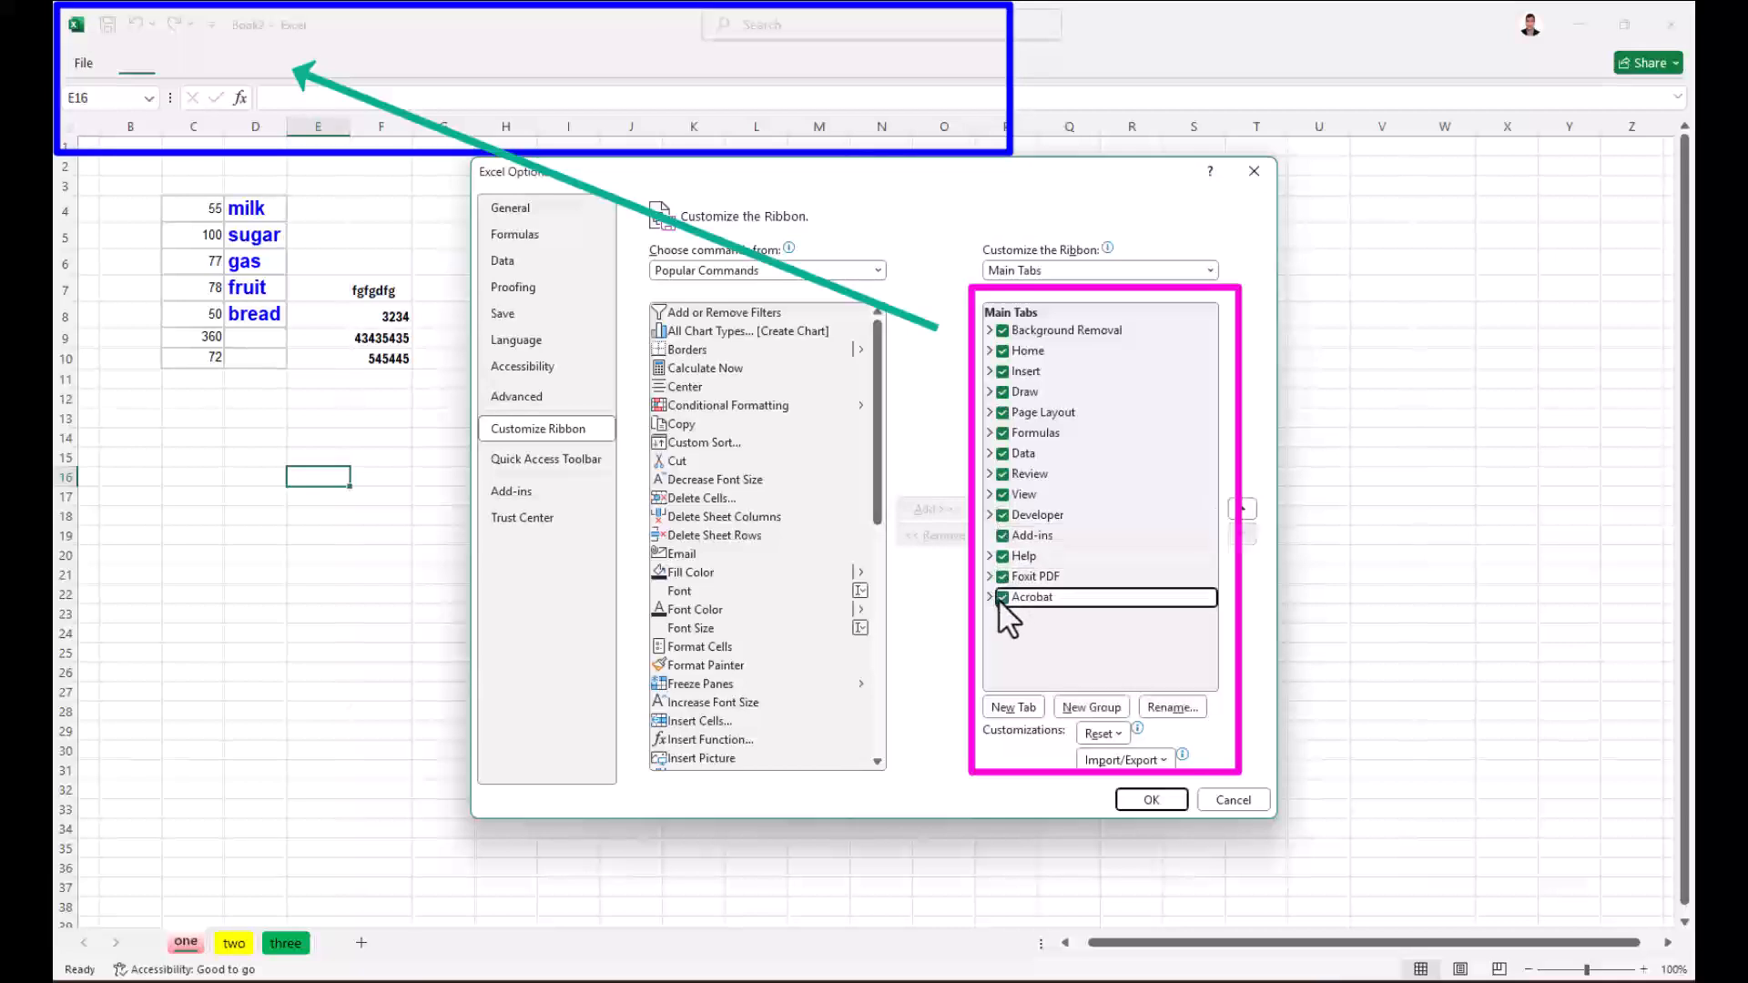
Deselect the Developer, Add-ins, Help, Foxit PDF and Acrobat tabs and apply the ribbon customization.
{"action": "left_click", "coordinate": [1003, 514]}
{"action": "left_click", "coordinate": [1003, 536]}
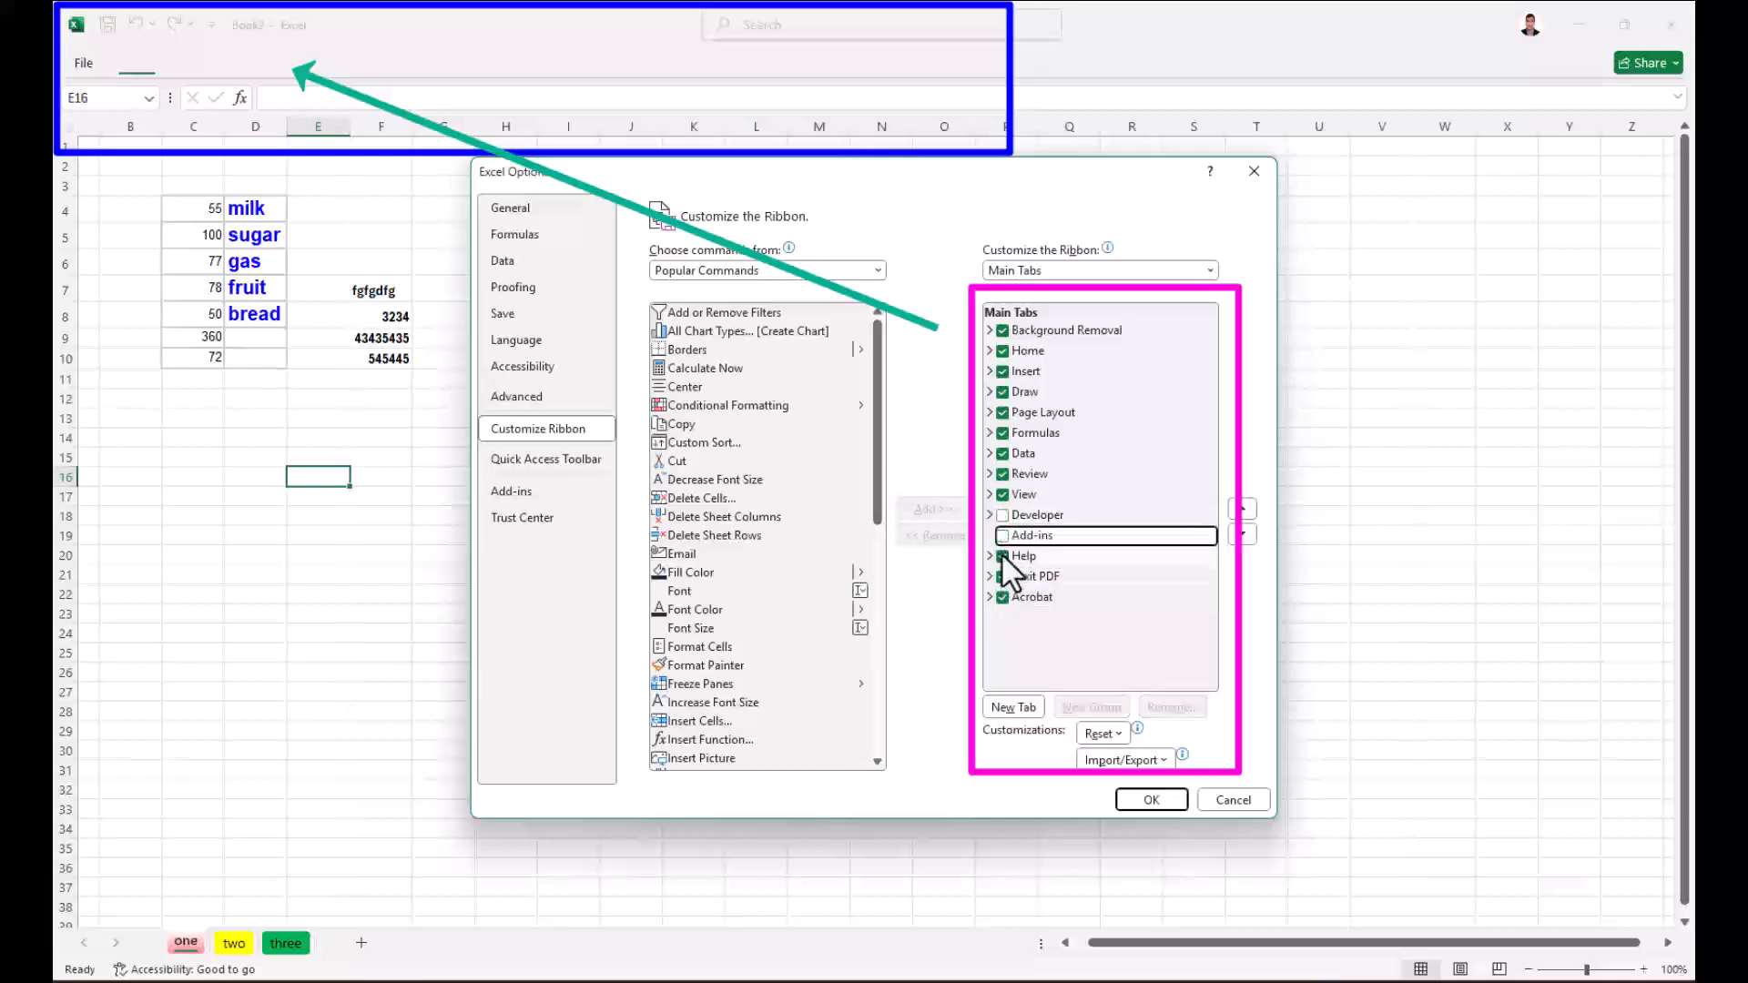
{"action": "left_click", "coordinate": [1003, 555]}
{"action": "left_click", "coordinate": [1004, 577]}
{"action": "left_click", "coordinate": [989, 597]}
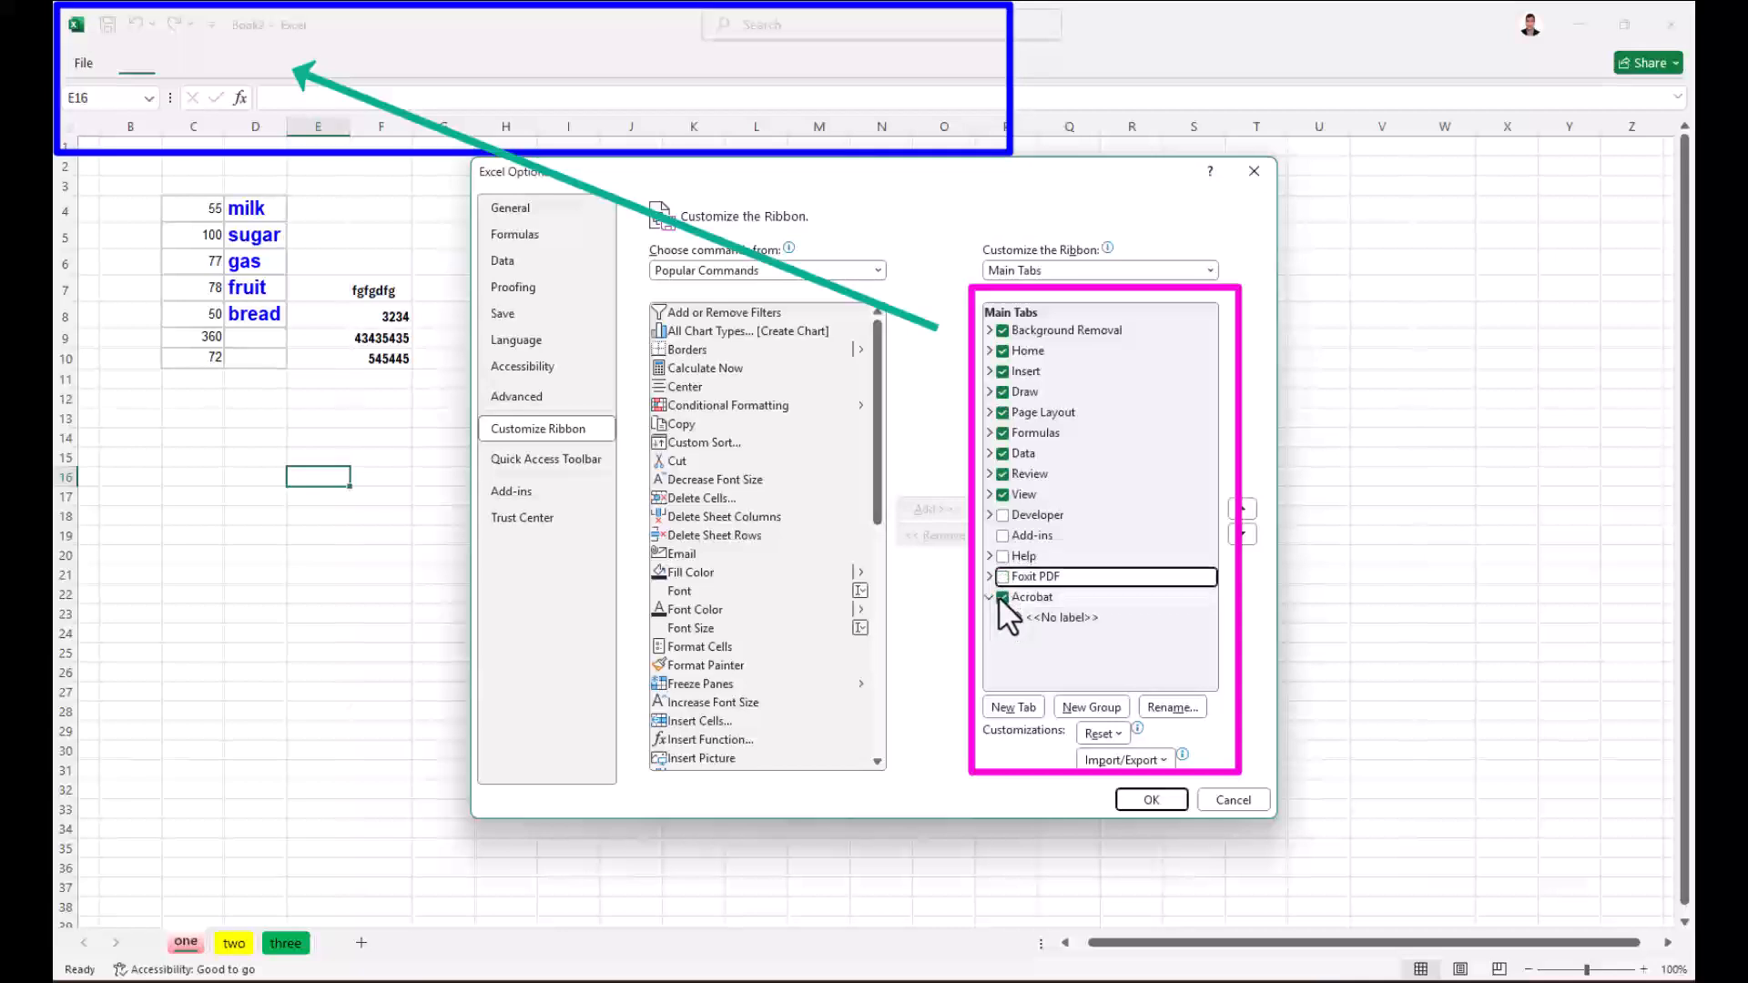
{"action": "left_click", "coordinate": [1004, 597]}
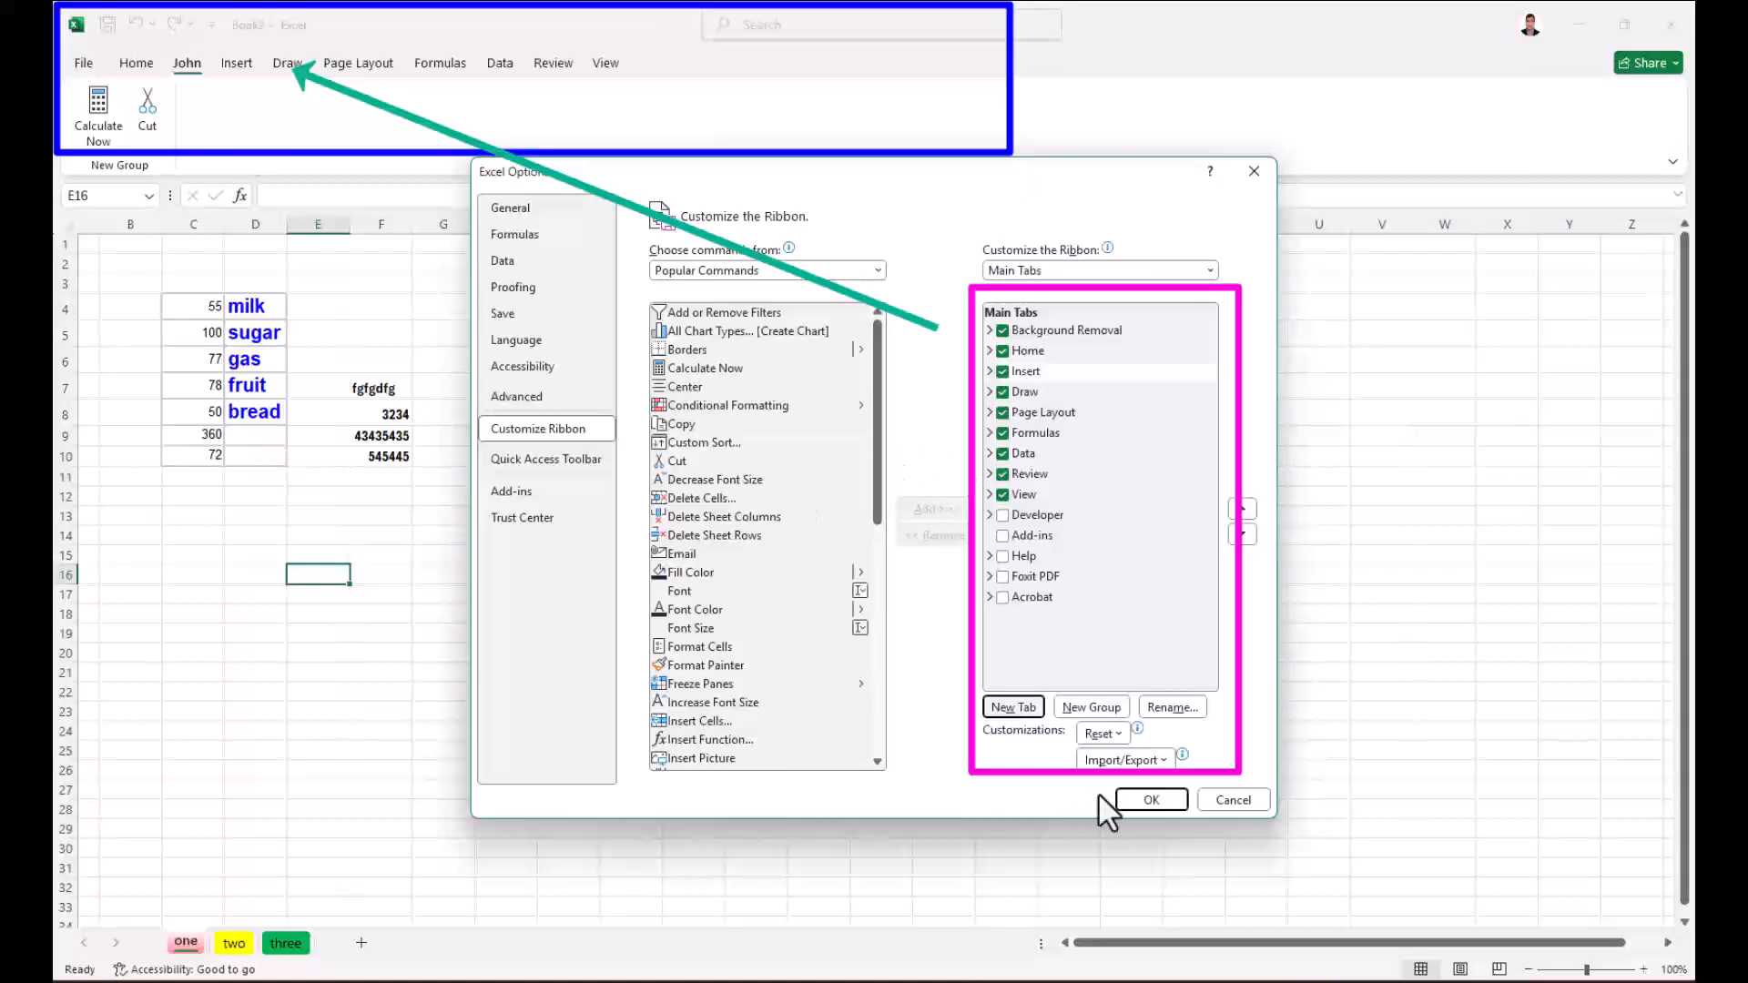
{"action": "left_click", "coordinate": [1146, 800]}
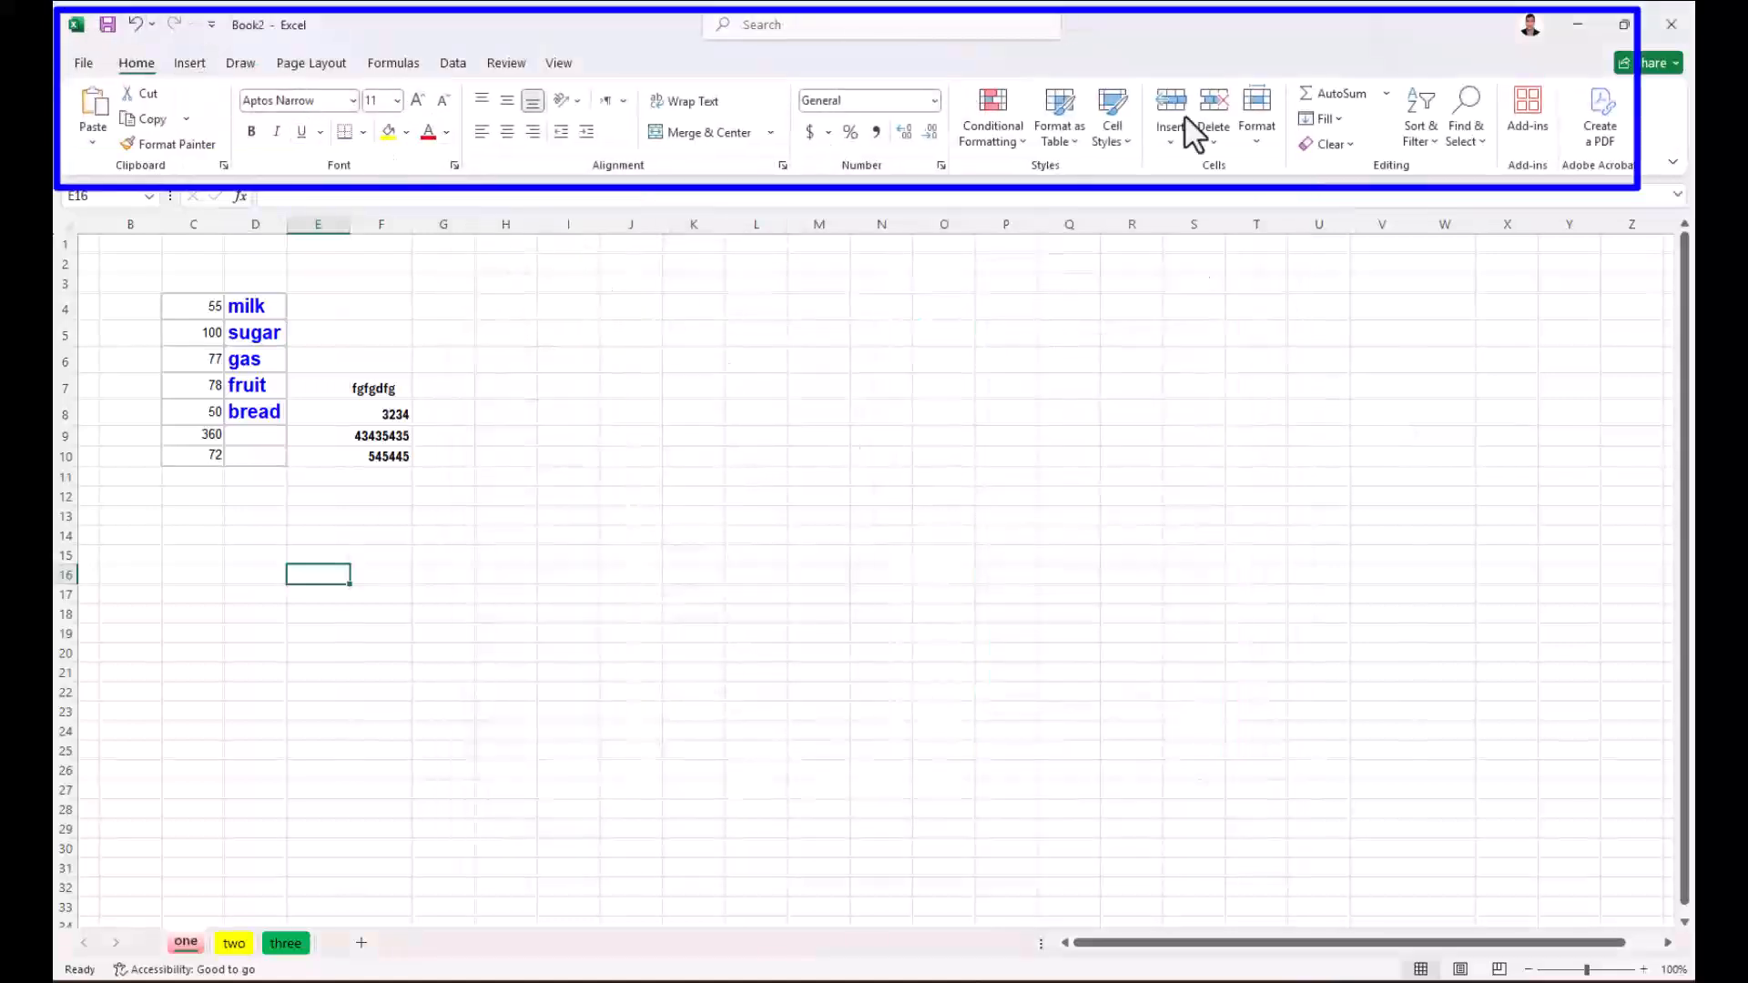
Start closing the workbook but cancel at the save prompt, and switch to the Google Sheets spreadsheet in the browser.
{"action": "left_click", "coordinate": [1670, 24]}
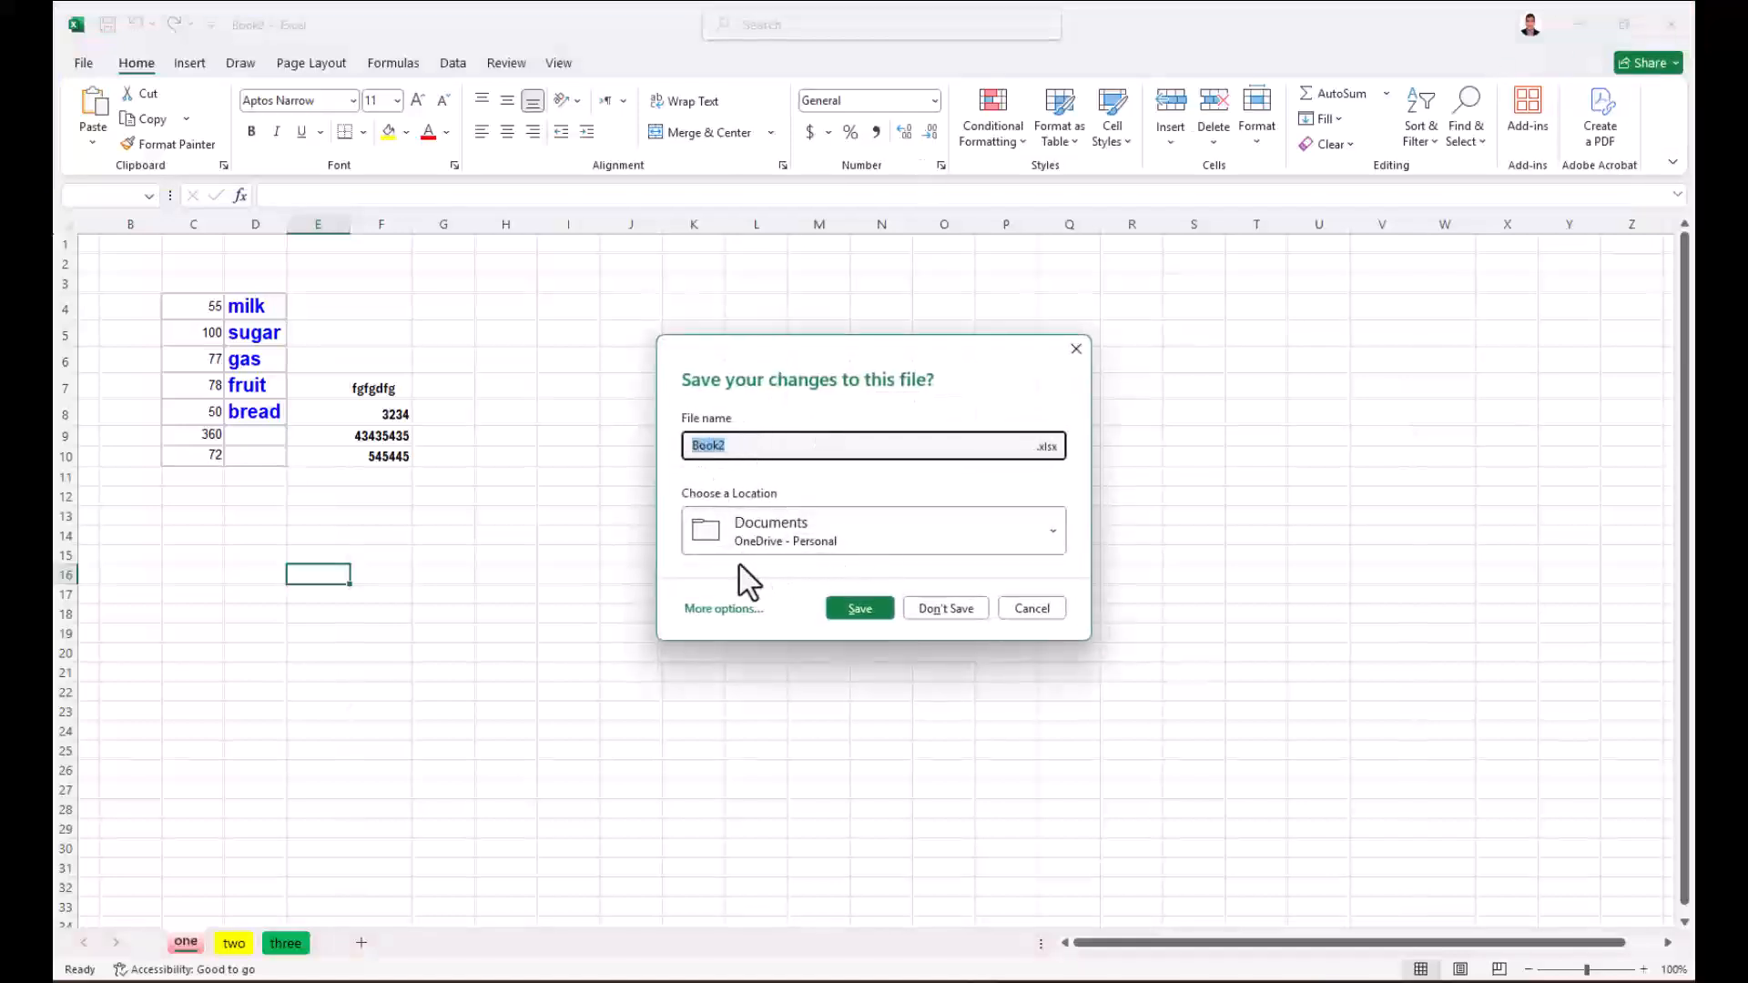
{"action": "left_click", "coordinate": [1010, 607]}
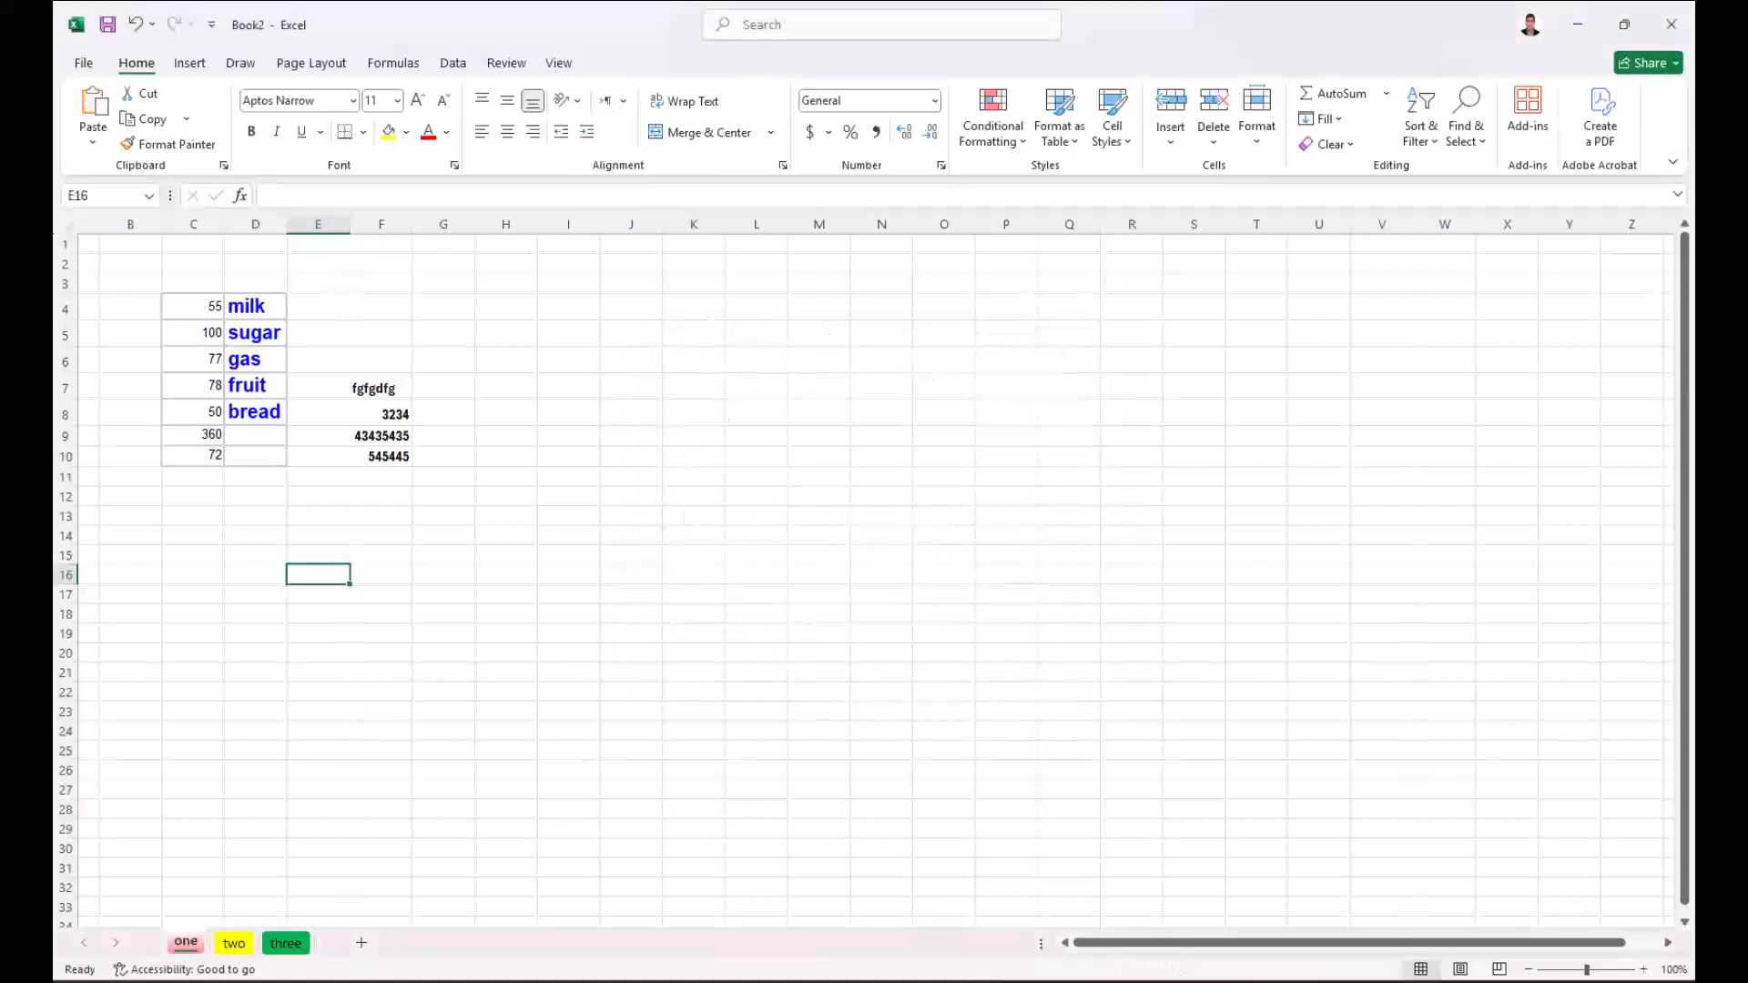
{"action": "left_click", "coordinate": [1553, 948]}
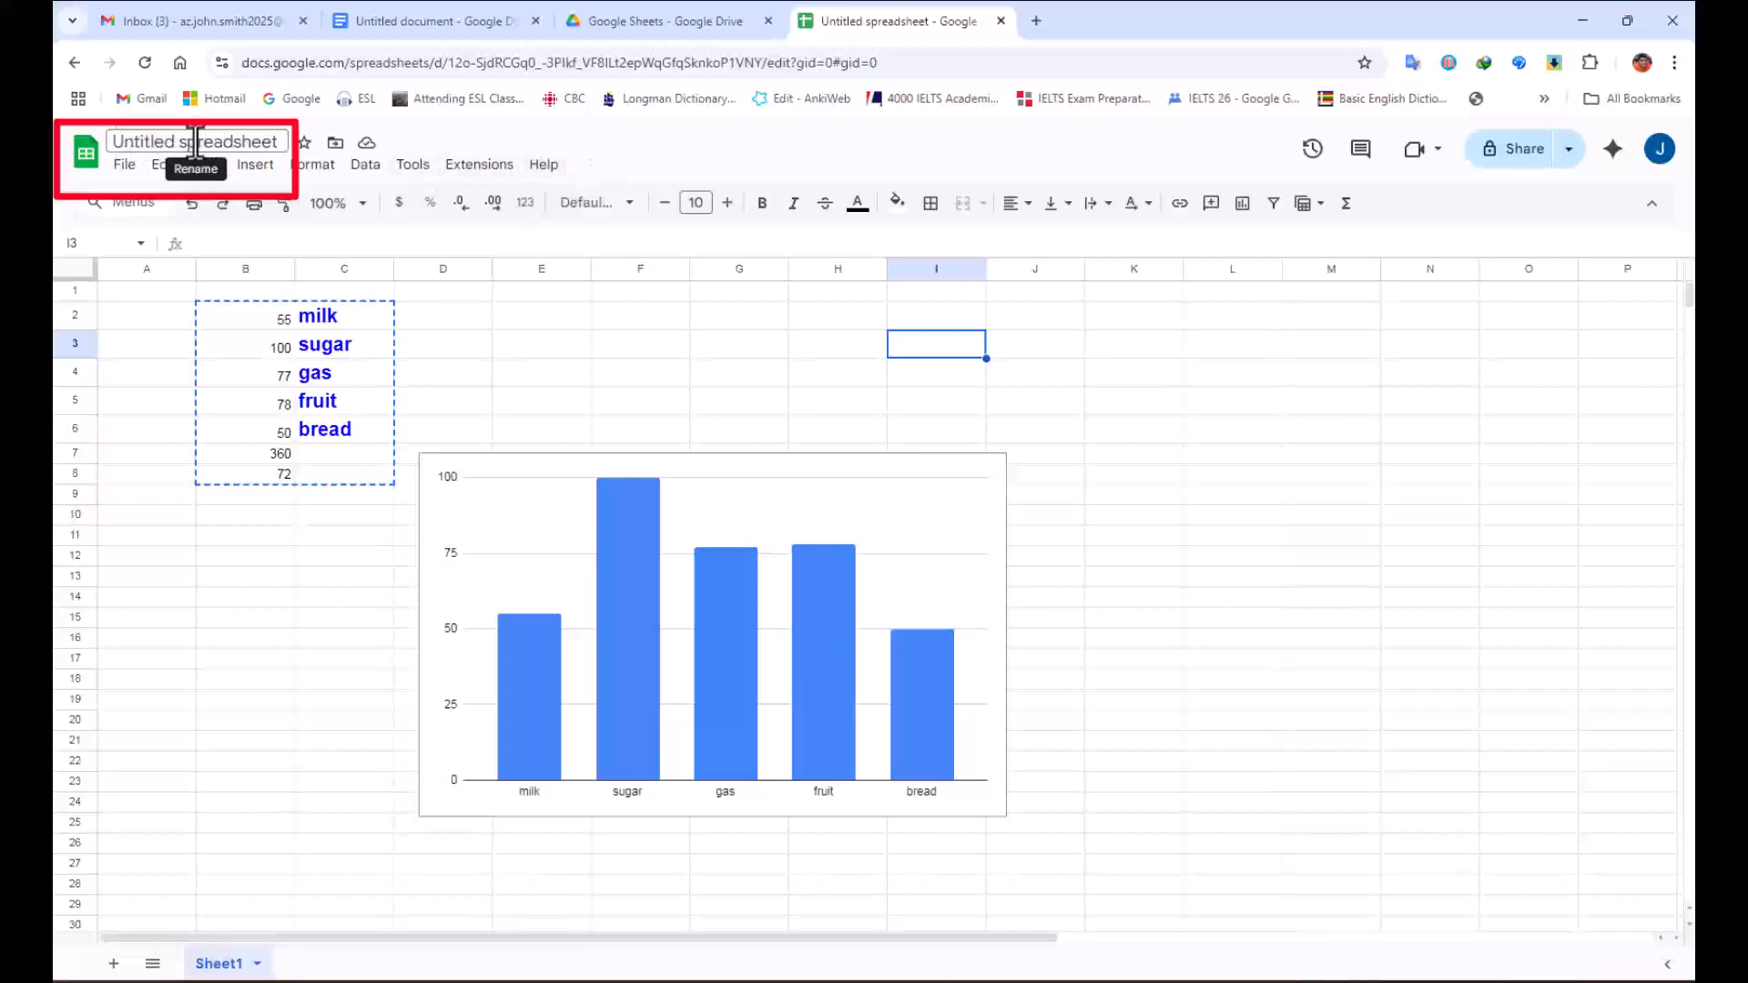
Rename the untitled Google Sheets file as First spreadsheet.
{"action": "left_click", "coordinate": [137, 142]}
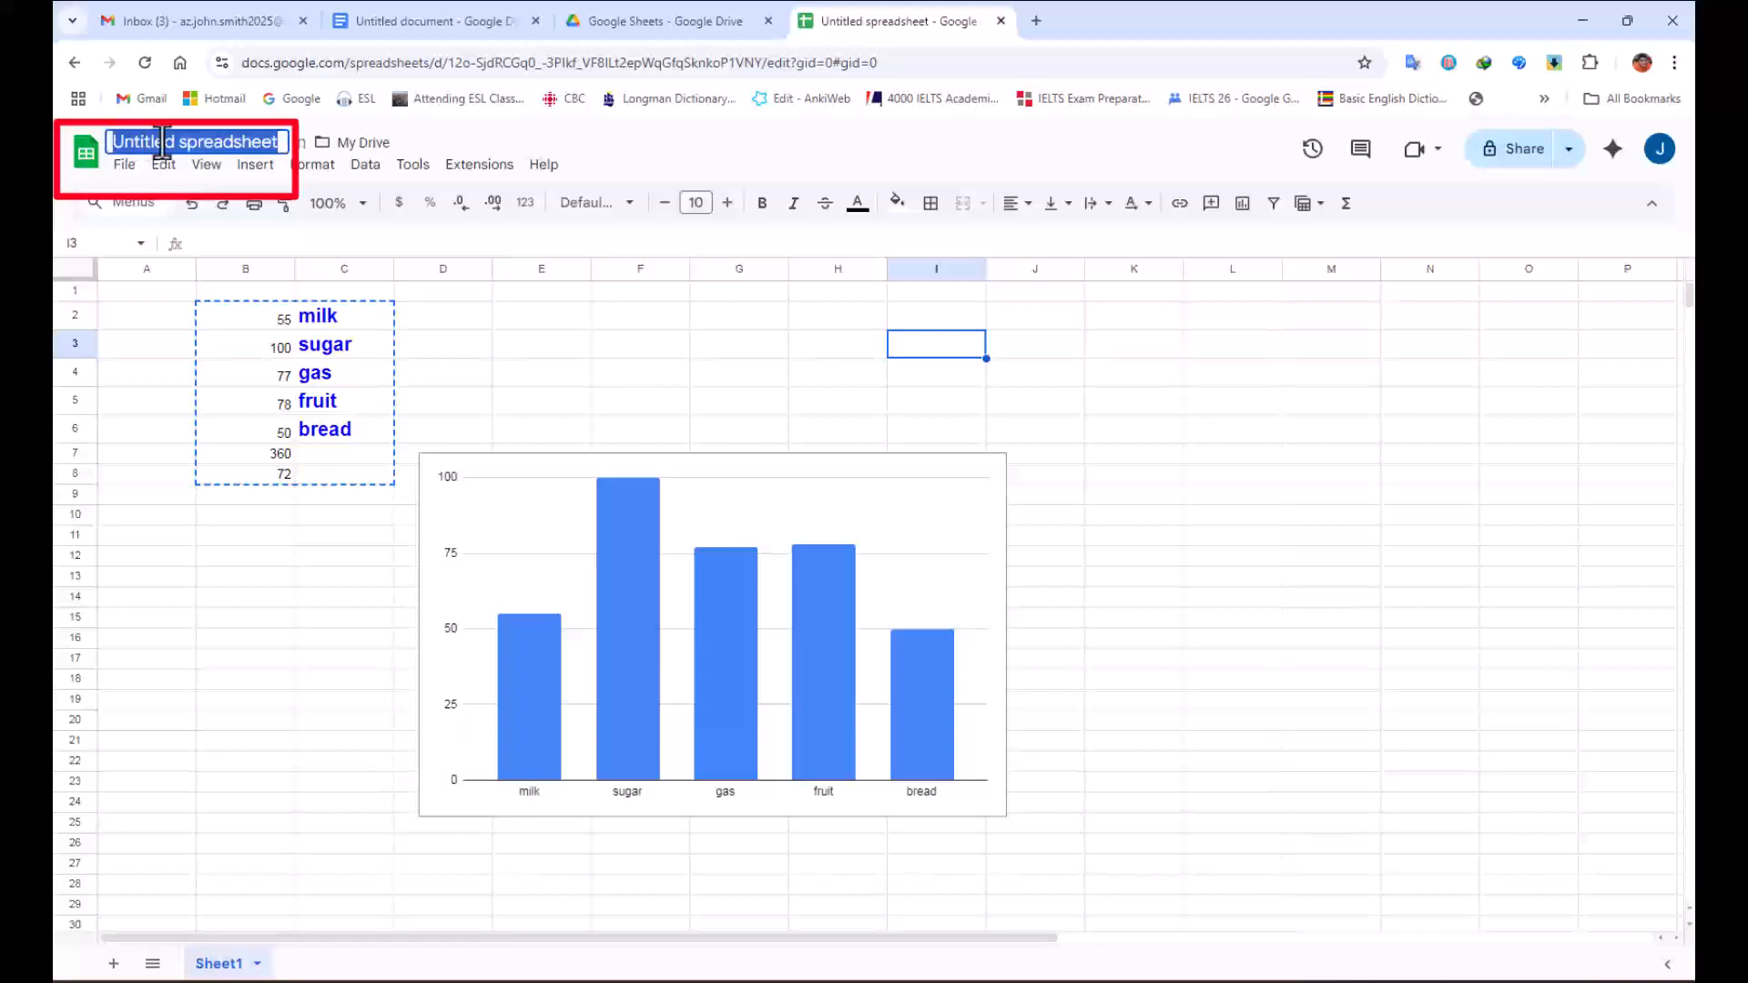
{"action": "double_click", "coordinate": [175, 142]}
{"action": "type", "text": "First"}
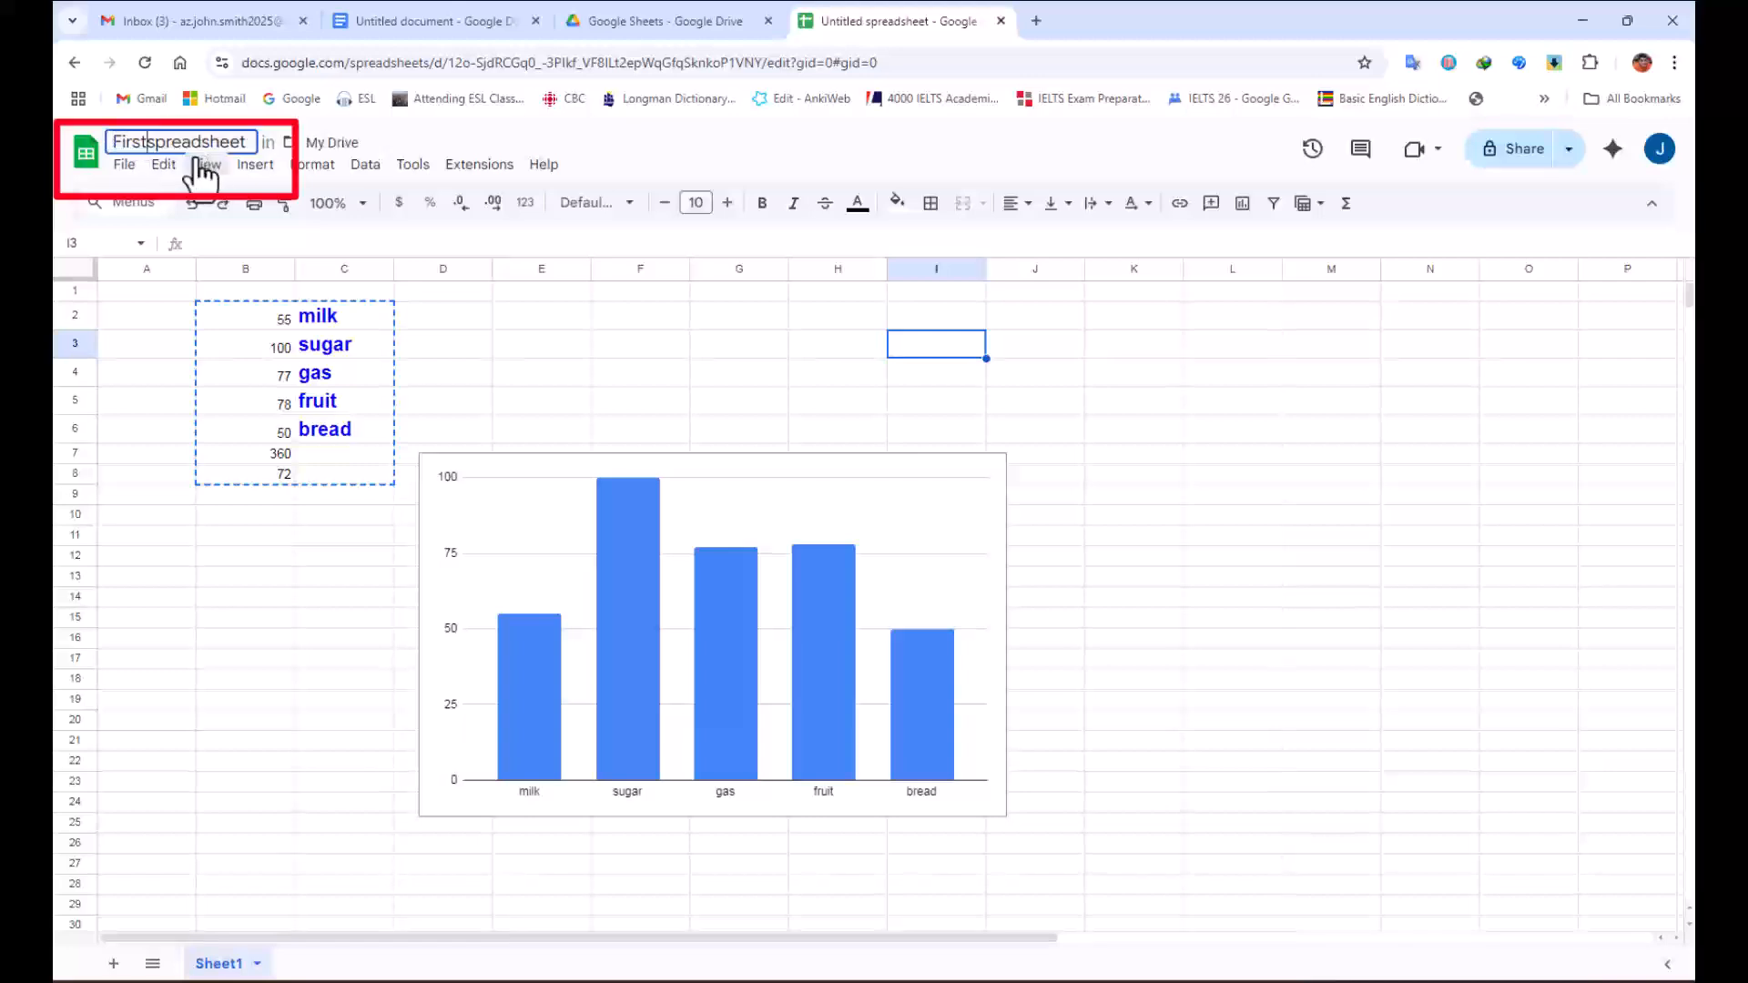
{"action": "left_click", "coordinate": [765, 152]}
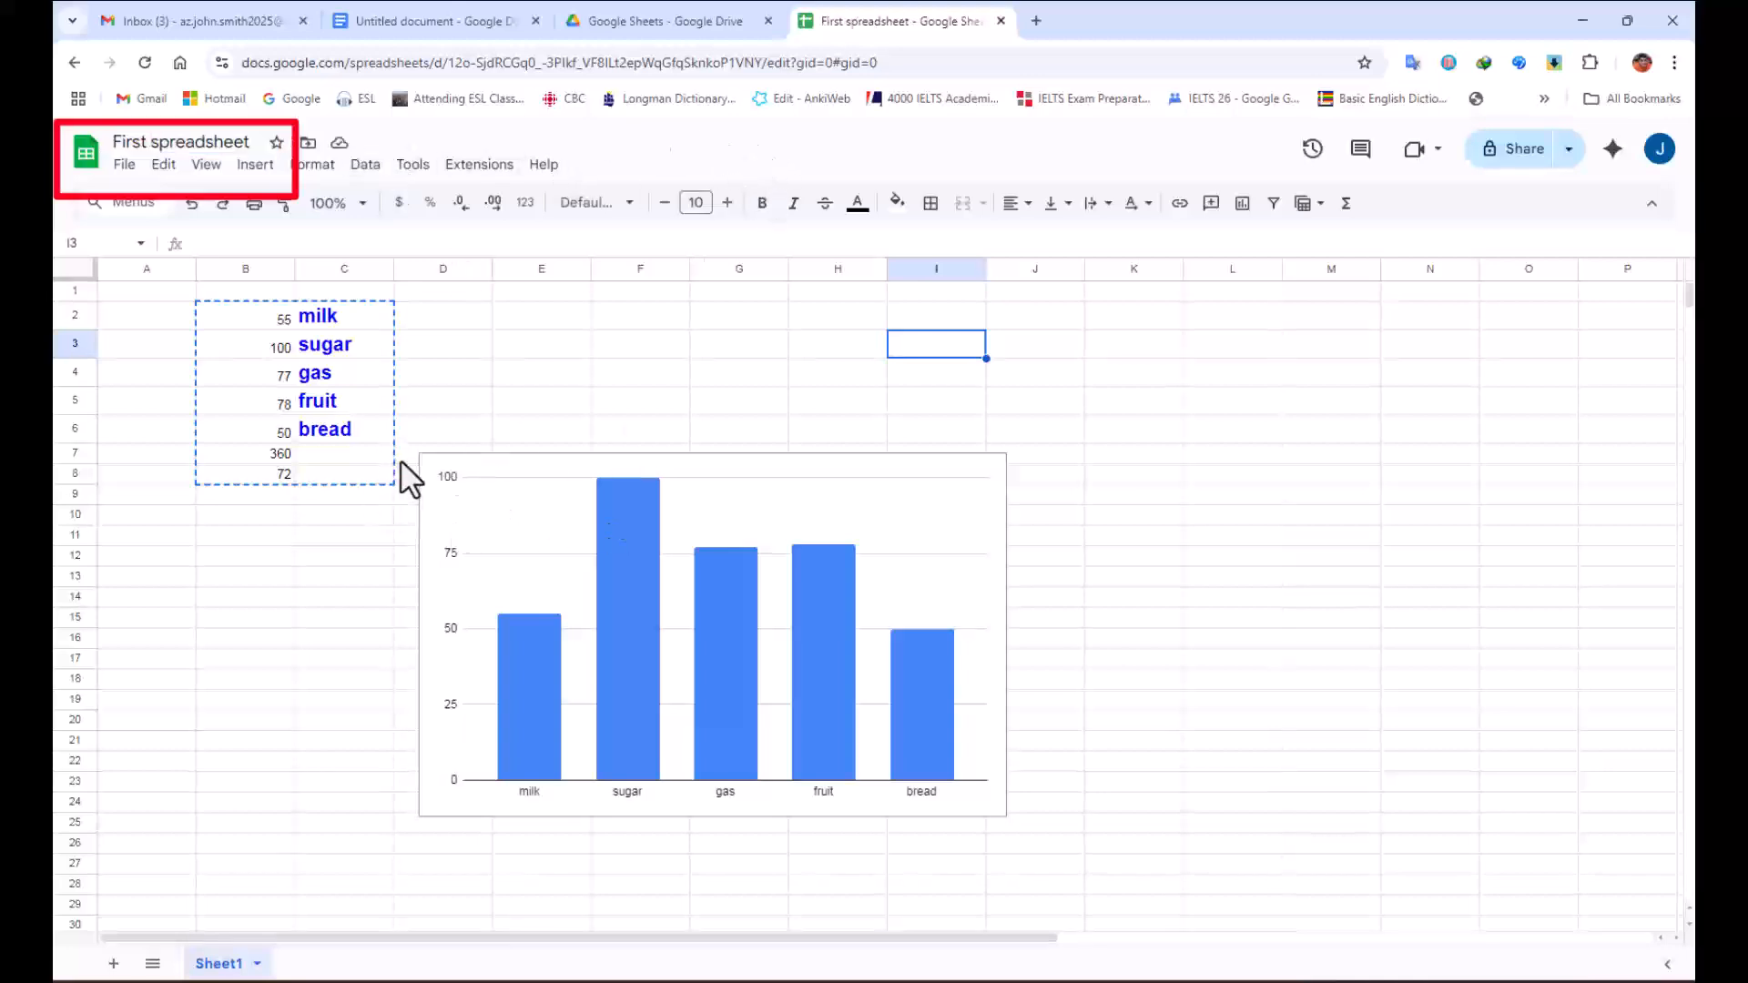
Close the First spreadsheet file and reopen it from My Drive in Google Drive.
{"action": "left_click", "coordinate": [1001, 20]}
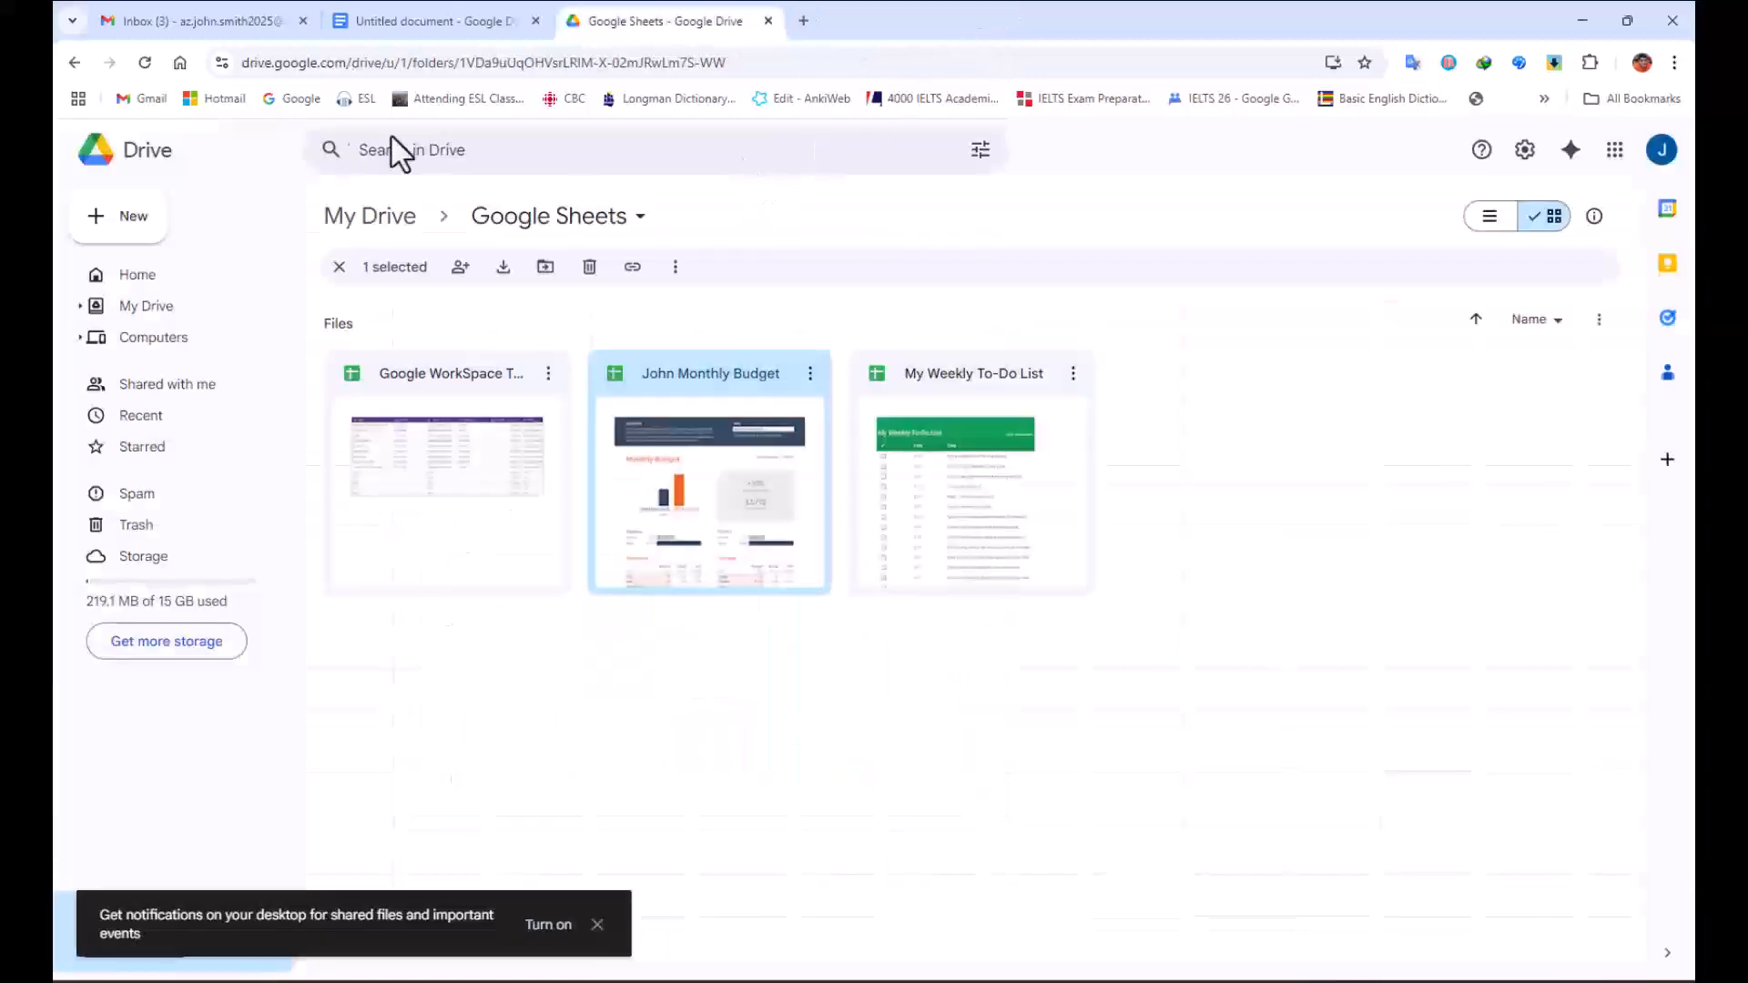
{"action": "left_click", "coordinate": [145, 306]}
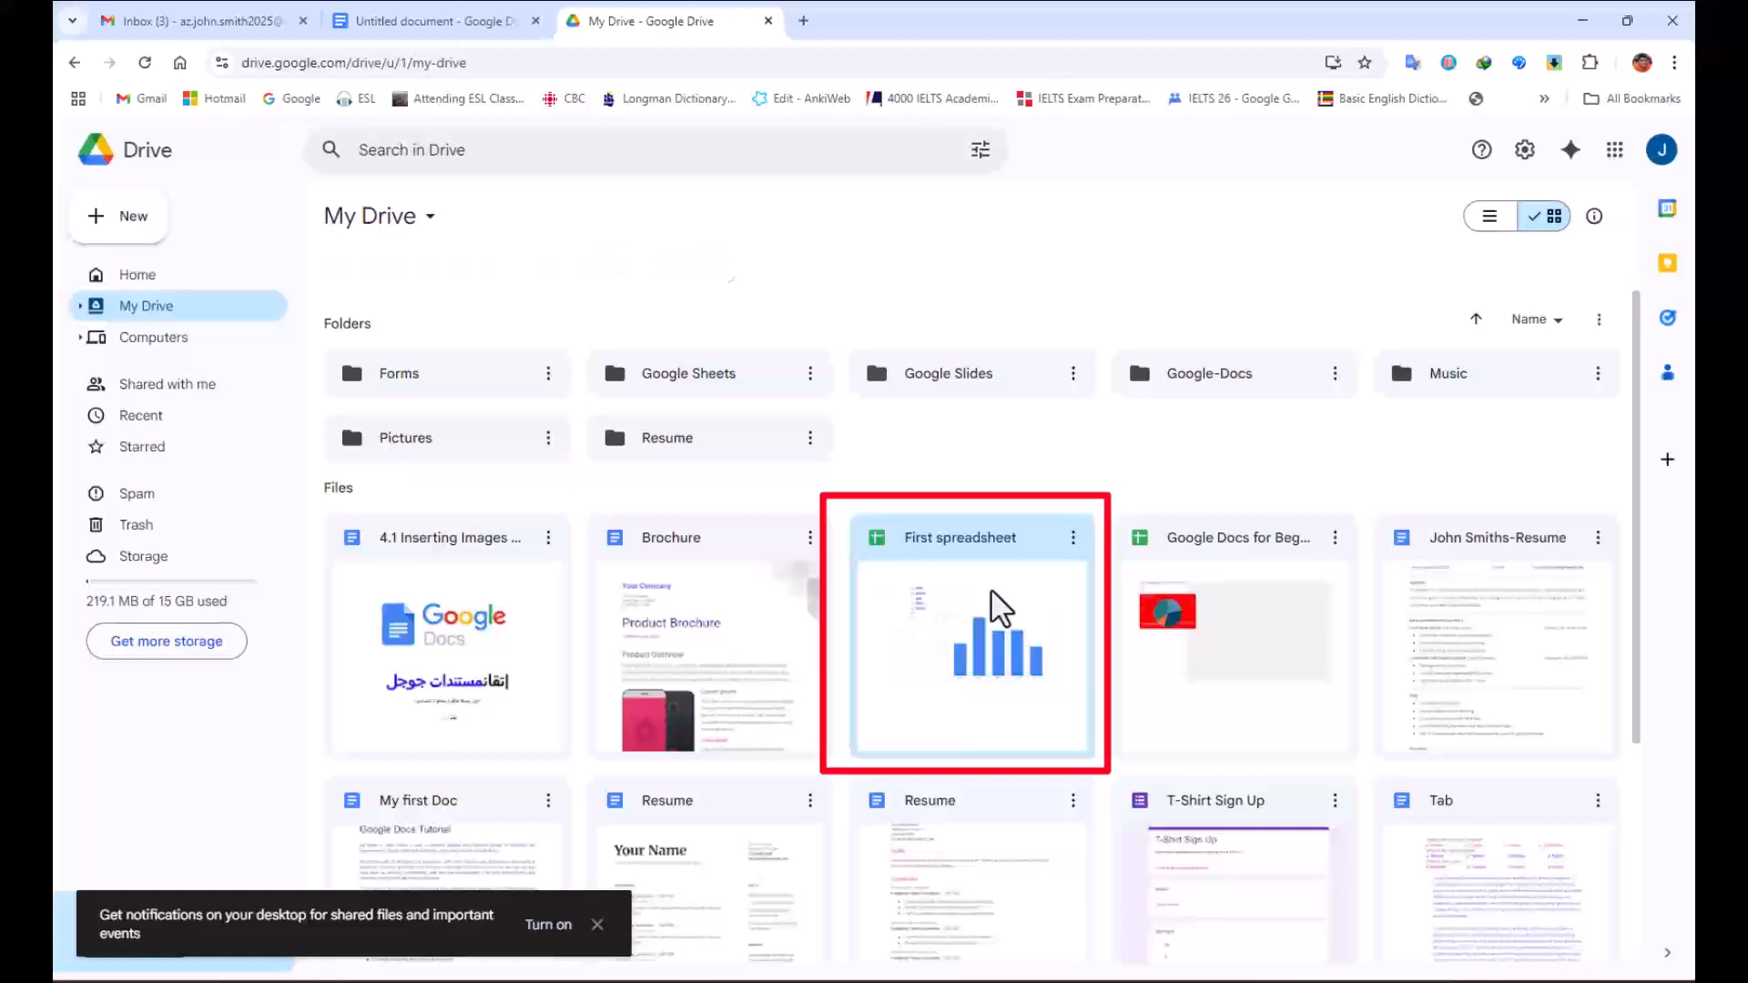
{"action": "double_click", "coordinate": [1001, 608]}
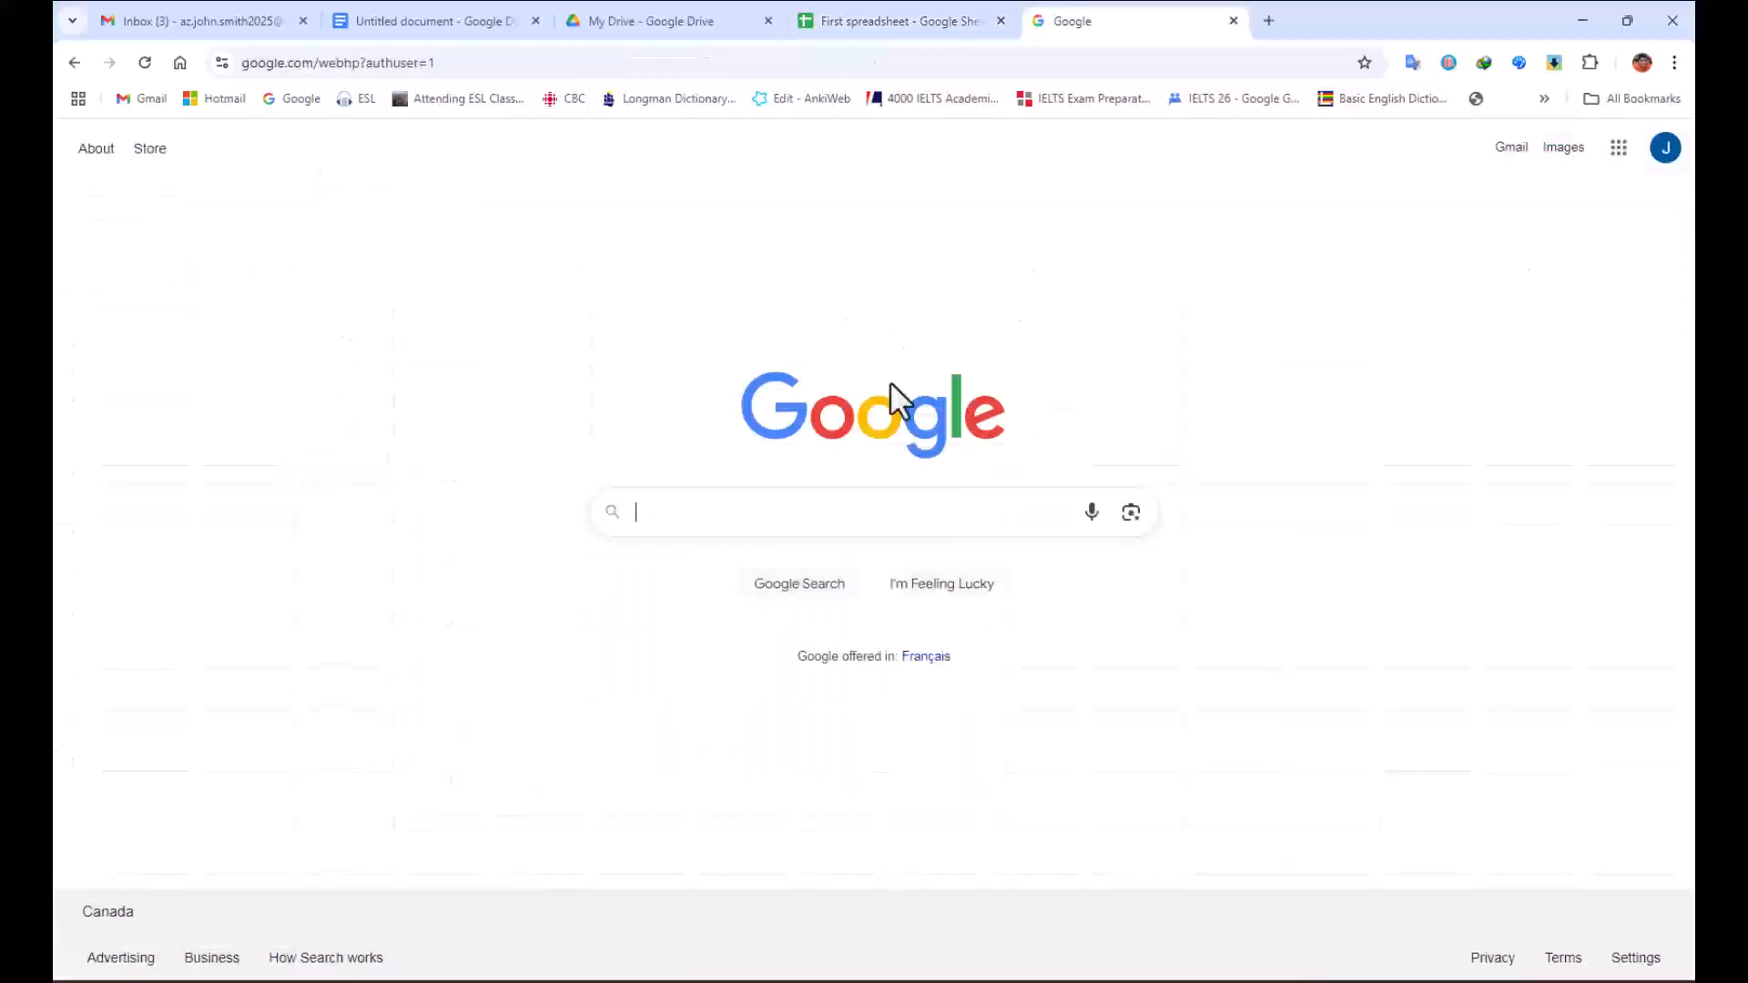
Look through the Google apps list on the Google home page and open Sheets from it.
{"action": "left_click", "coordinate": [1619, 149]}
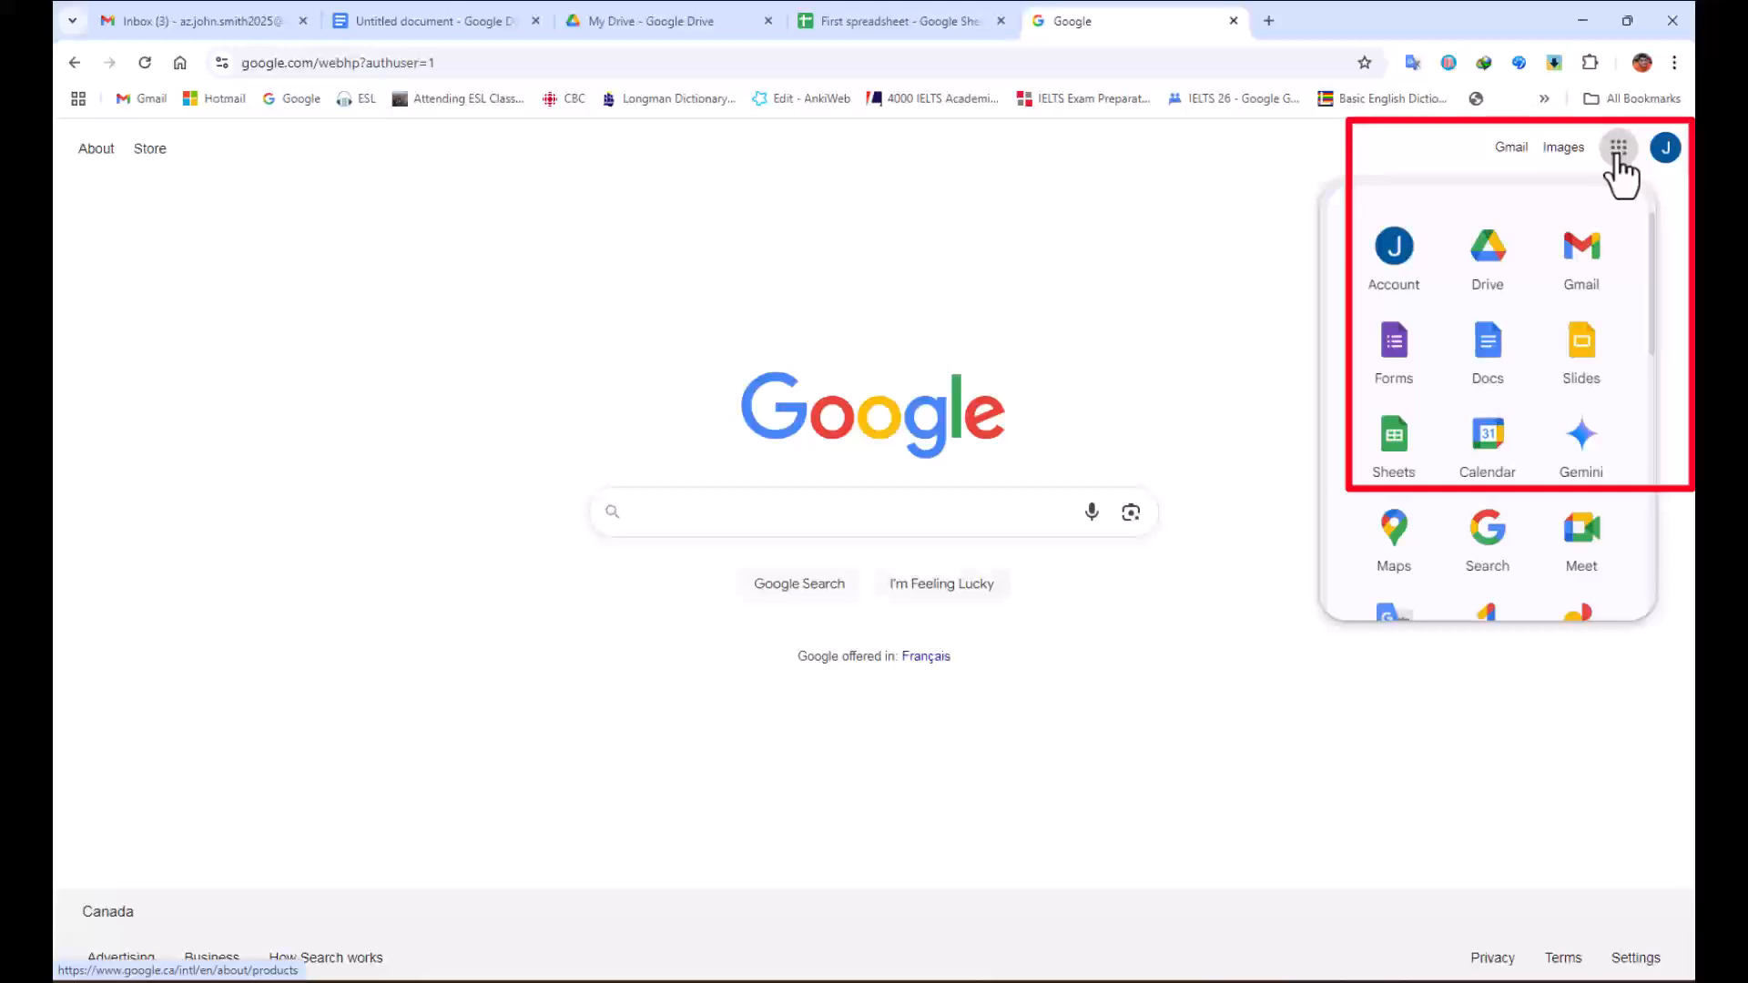
{"action": "scroll", "coordinate": [1423, 552], "scroll_direction": "down", "scroll_amount": 6}
{"action": "scroll", "coordinate": [1464, 507], "scroll_direction": "up", "scroll_amount": 2}
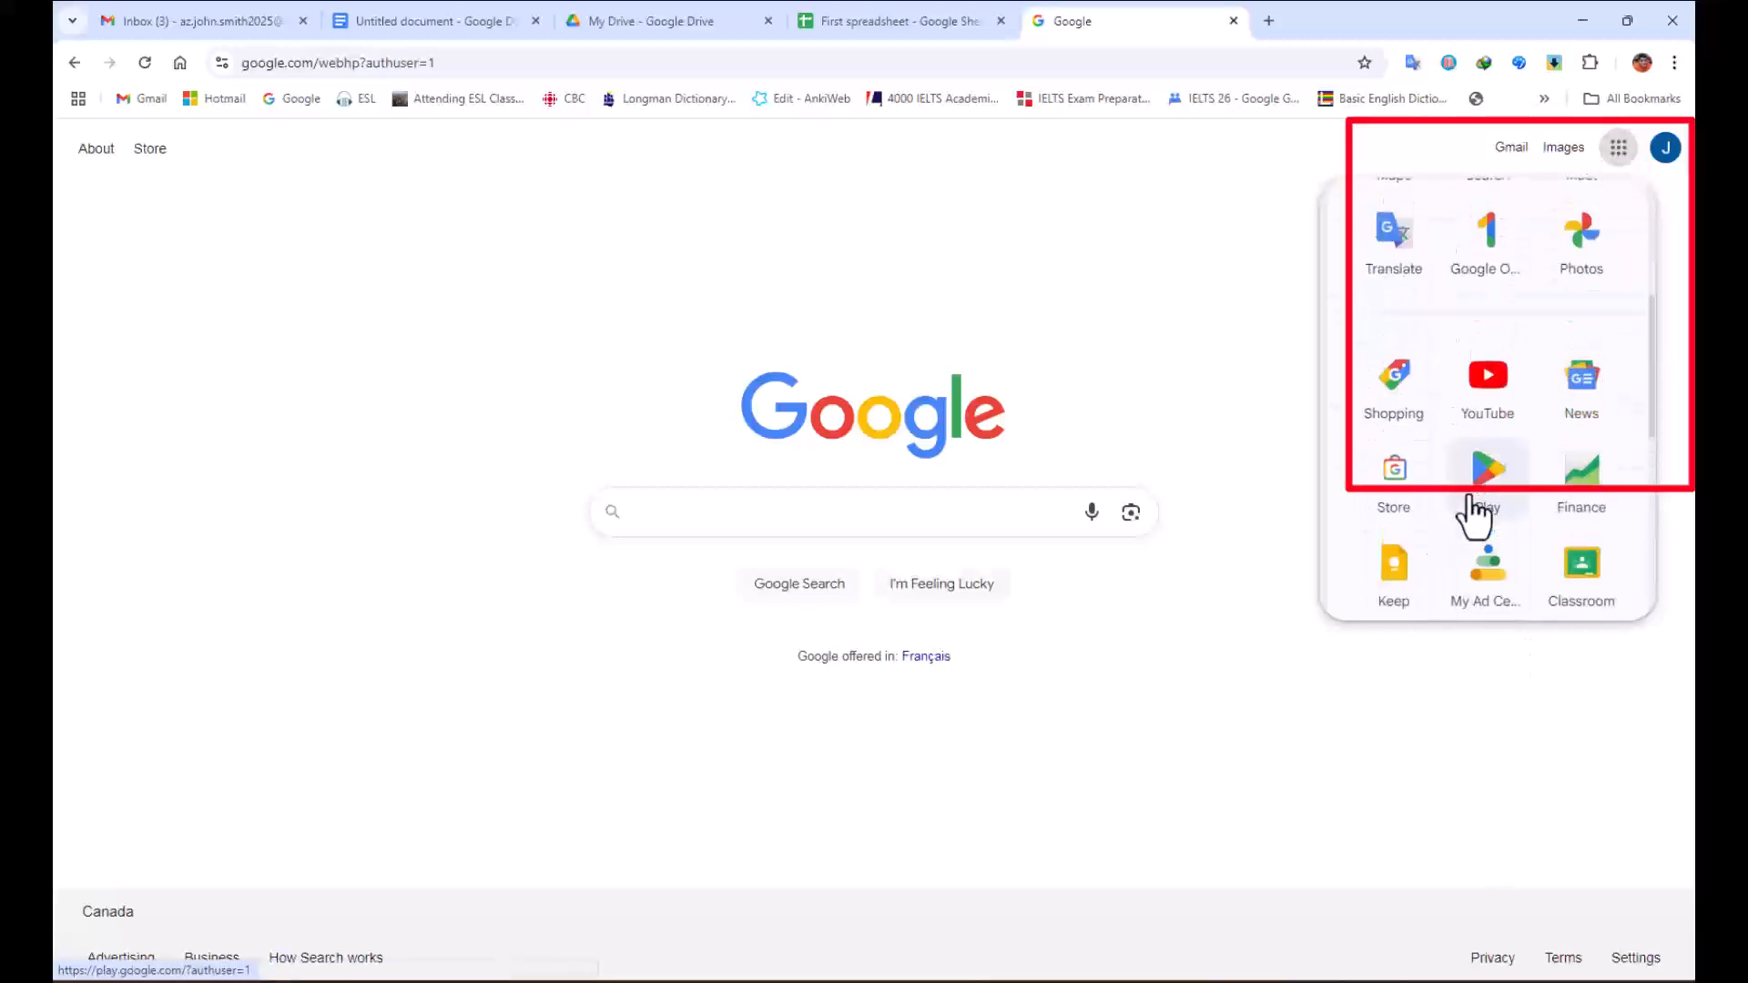
{"action": "left_click_drag", "start_coordinate": [1398, 560], "coordinate": [1461, 303]}
{"action": "scroll", "coordinate": [1461, 299], "scroll_direction": "up", "scroll_amount": 2}
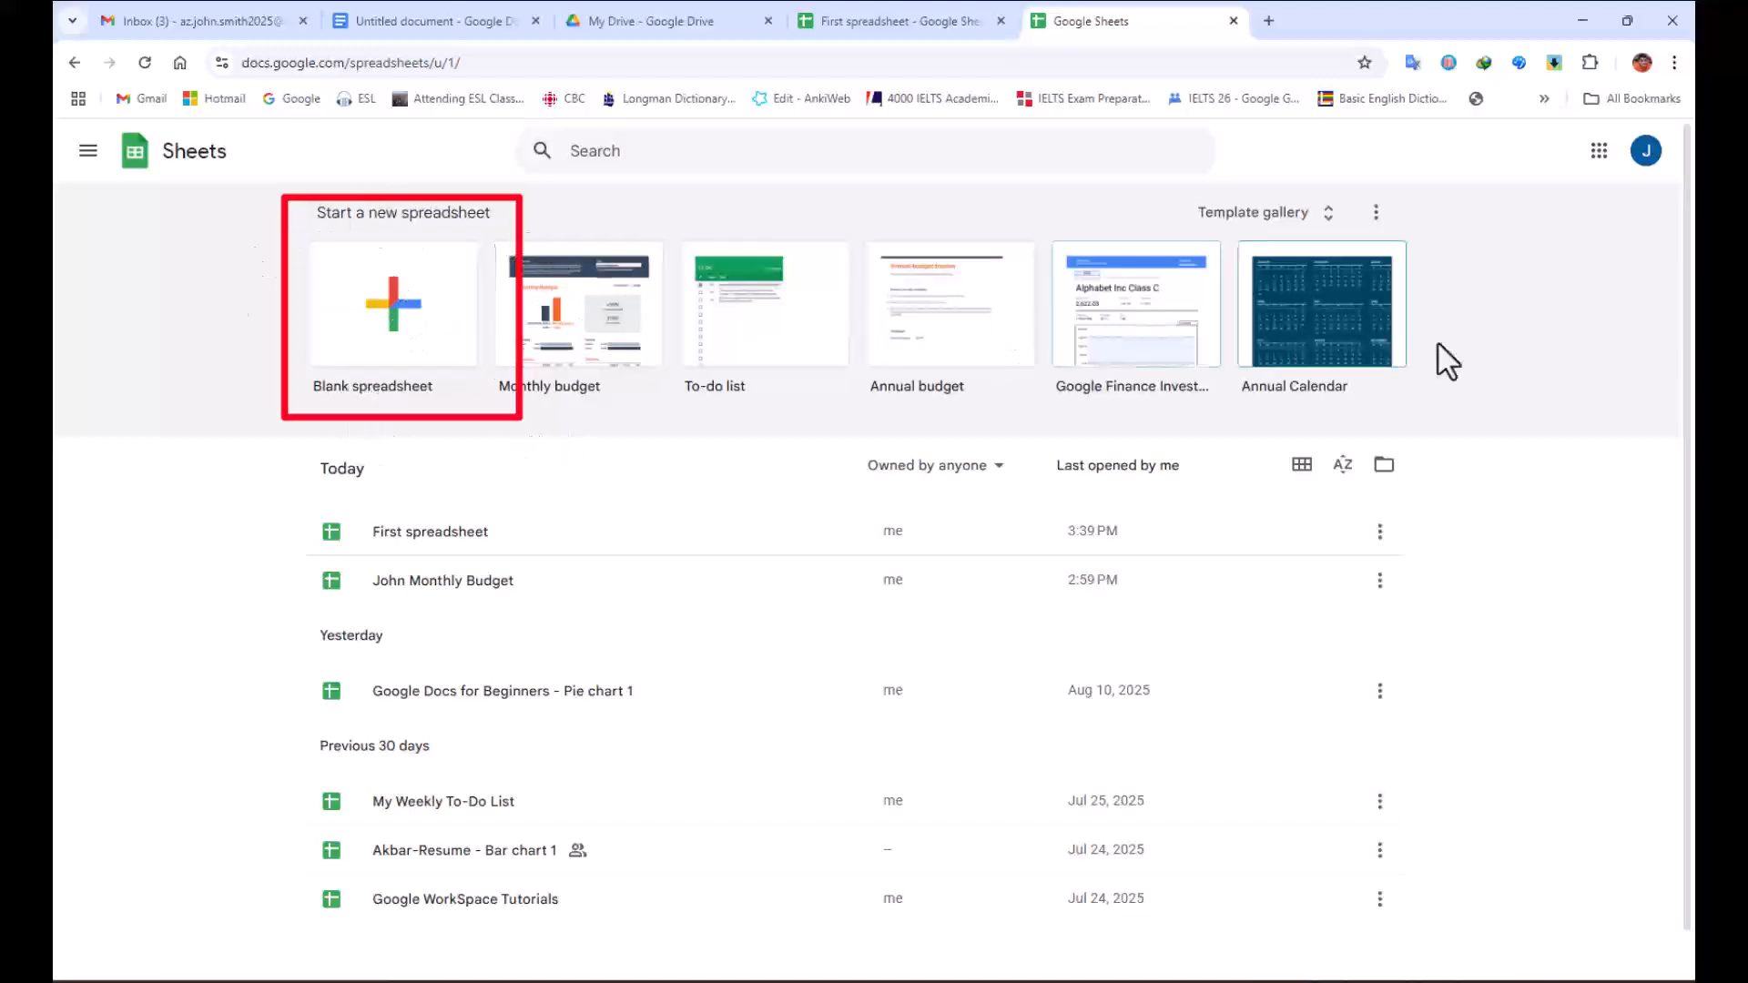
Open the full Sheets template gallery and look through the Personal, Work, Project management and Education templates.
{"action": "left_click", "coordinate": [1325, 226]}
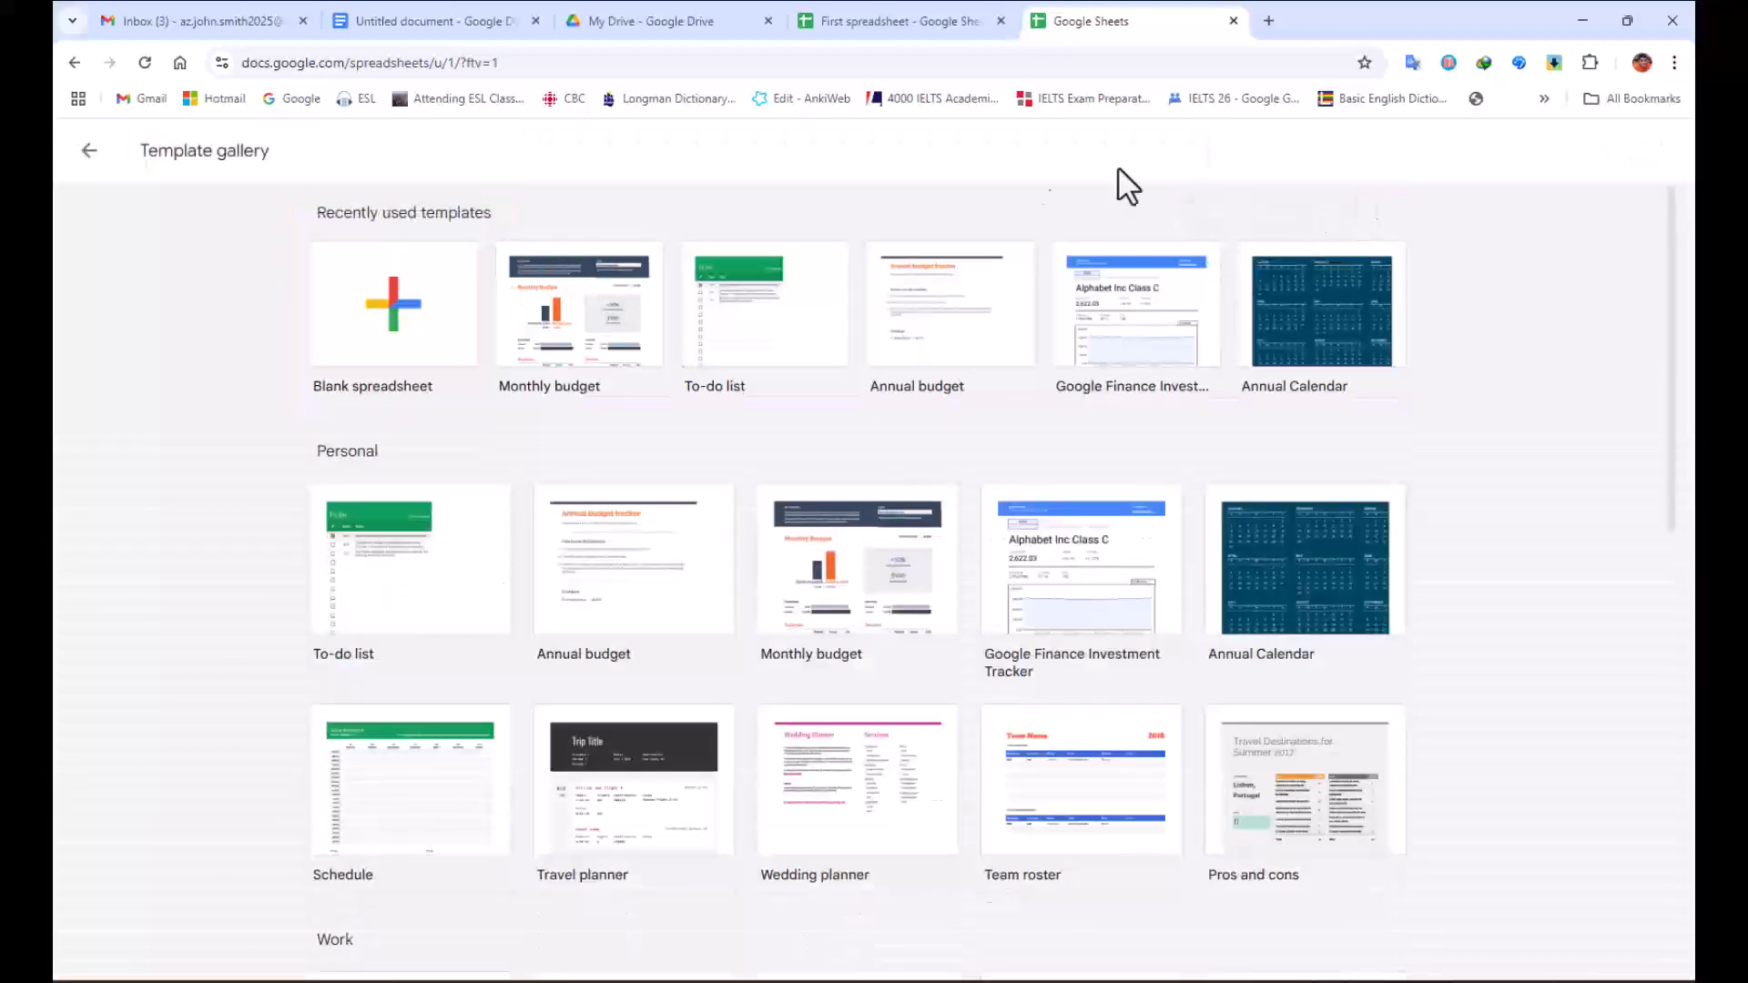
{"action": "scroll", "coordinate": [569, 648], "scroll_direction": "down", "scroll_amount": 3}
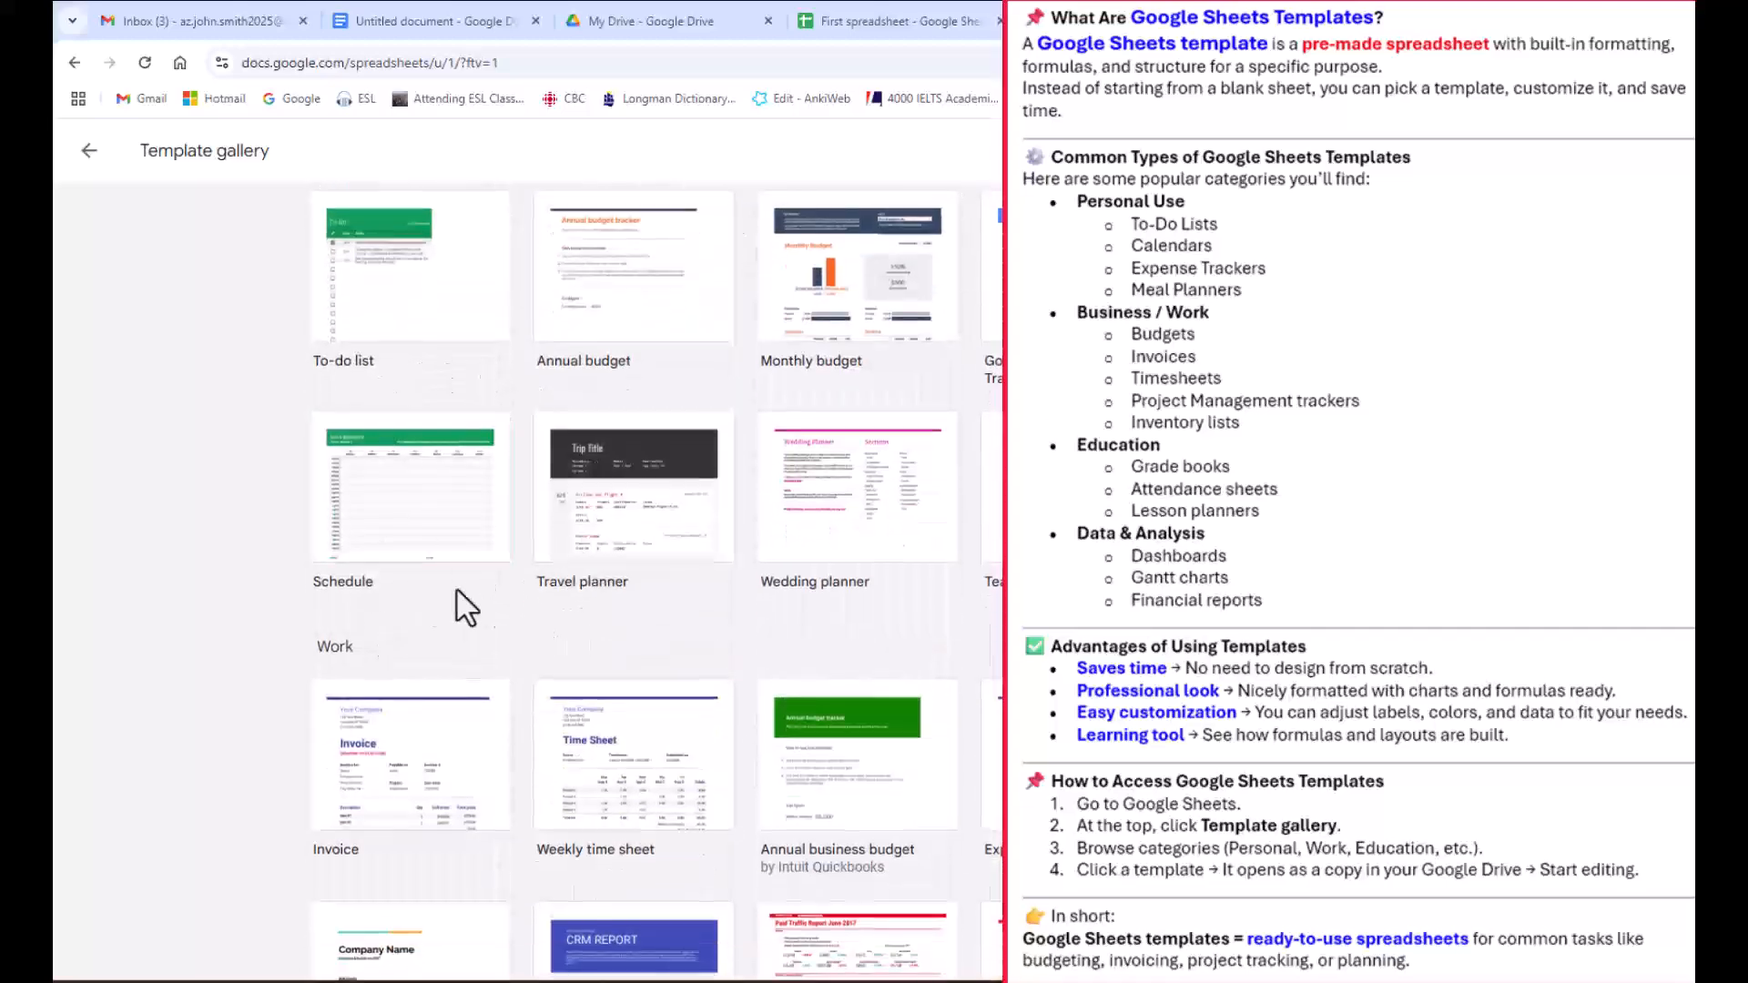
{"action": "scroll", "coordinate": [612, 609], "scroll_direction": "down", "scroll_amount": 3}
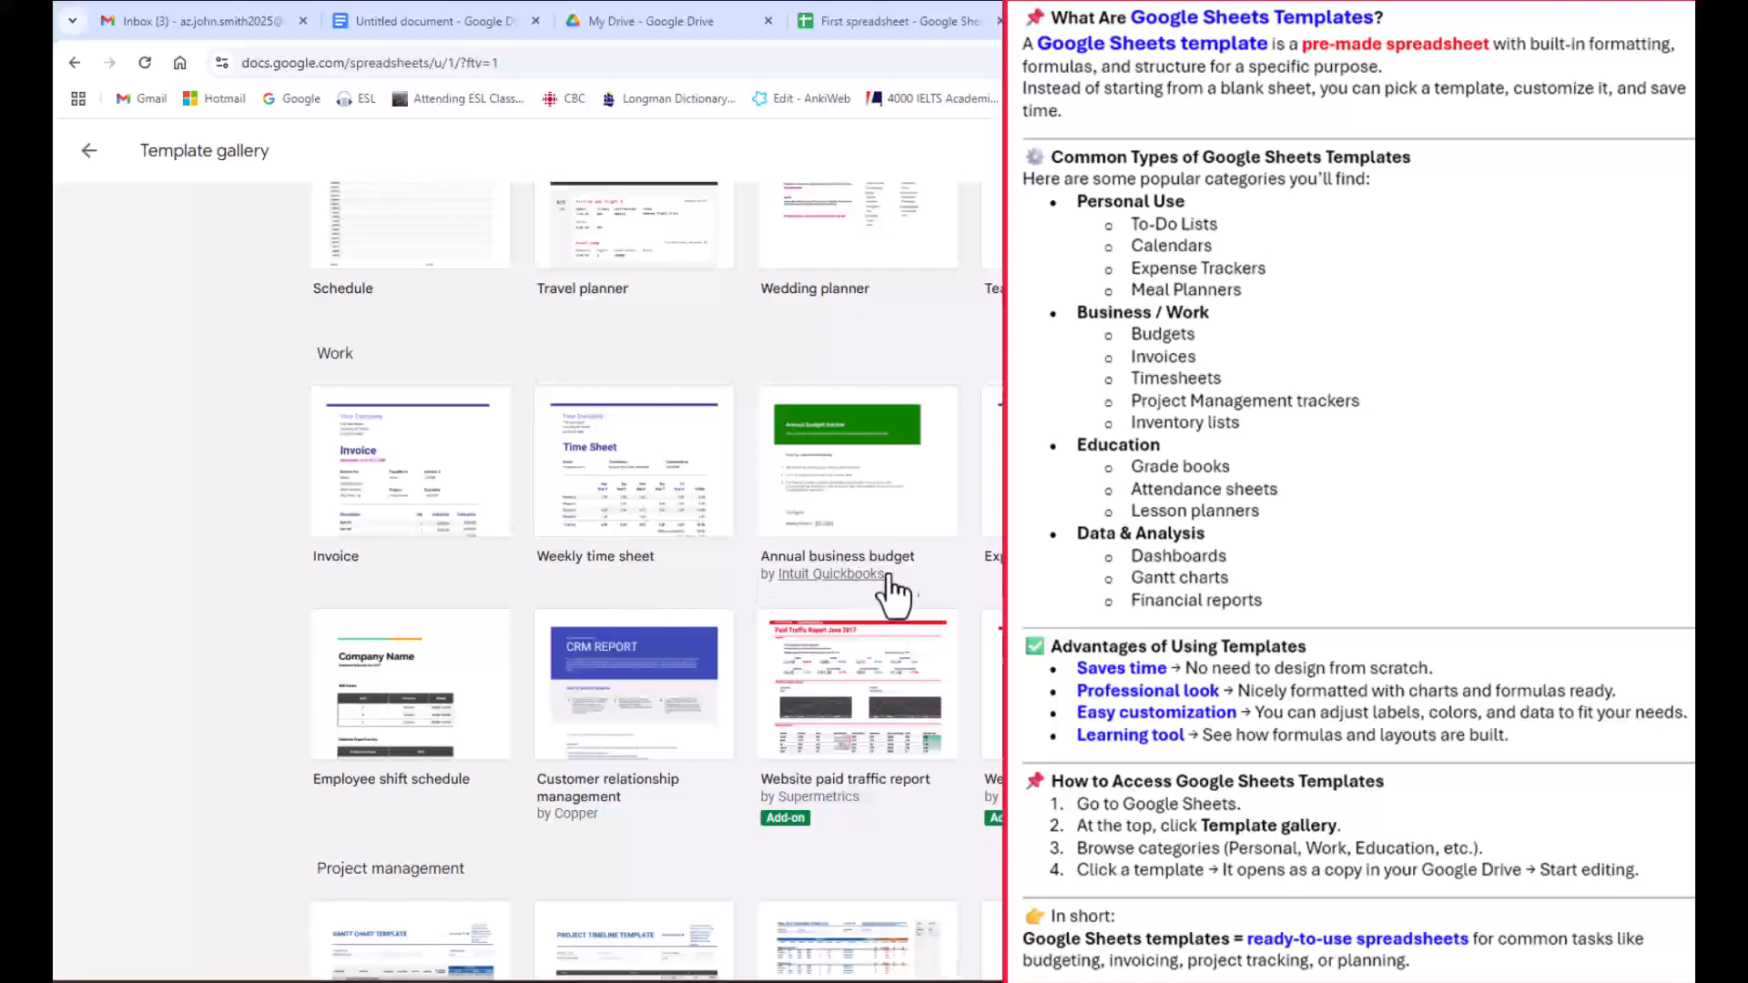
{"action": "scroll", "coordinate": [869, 591], "scroll_direction": "down", "scroll_amount": 4}
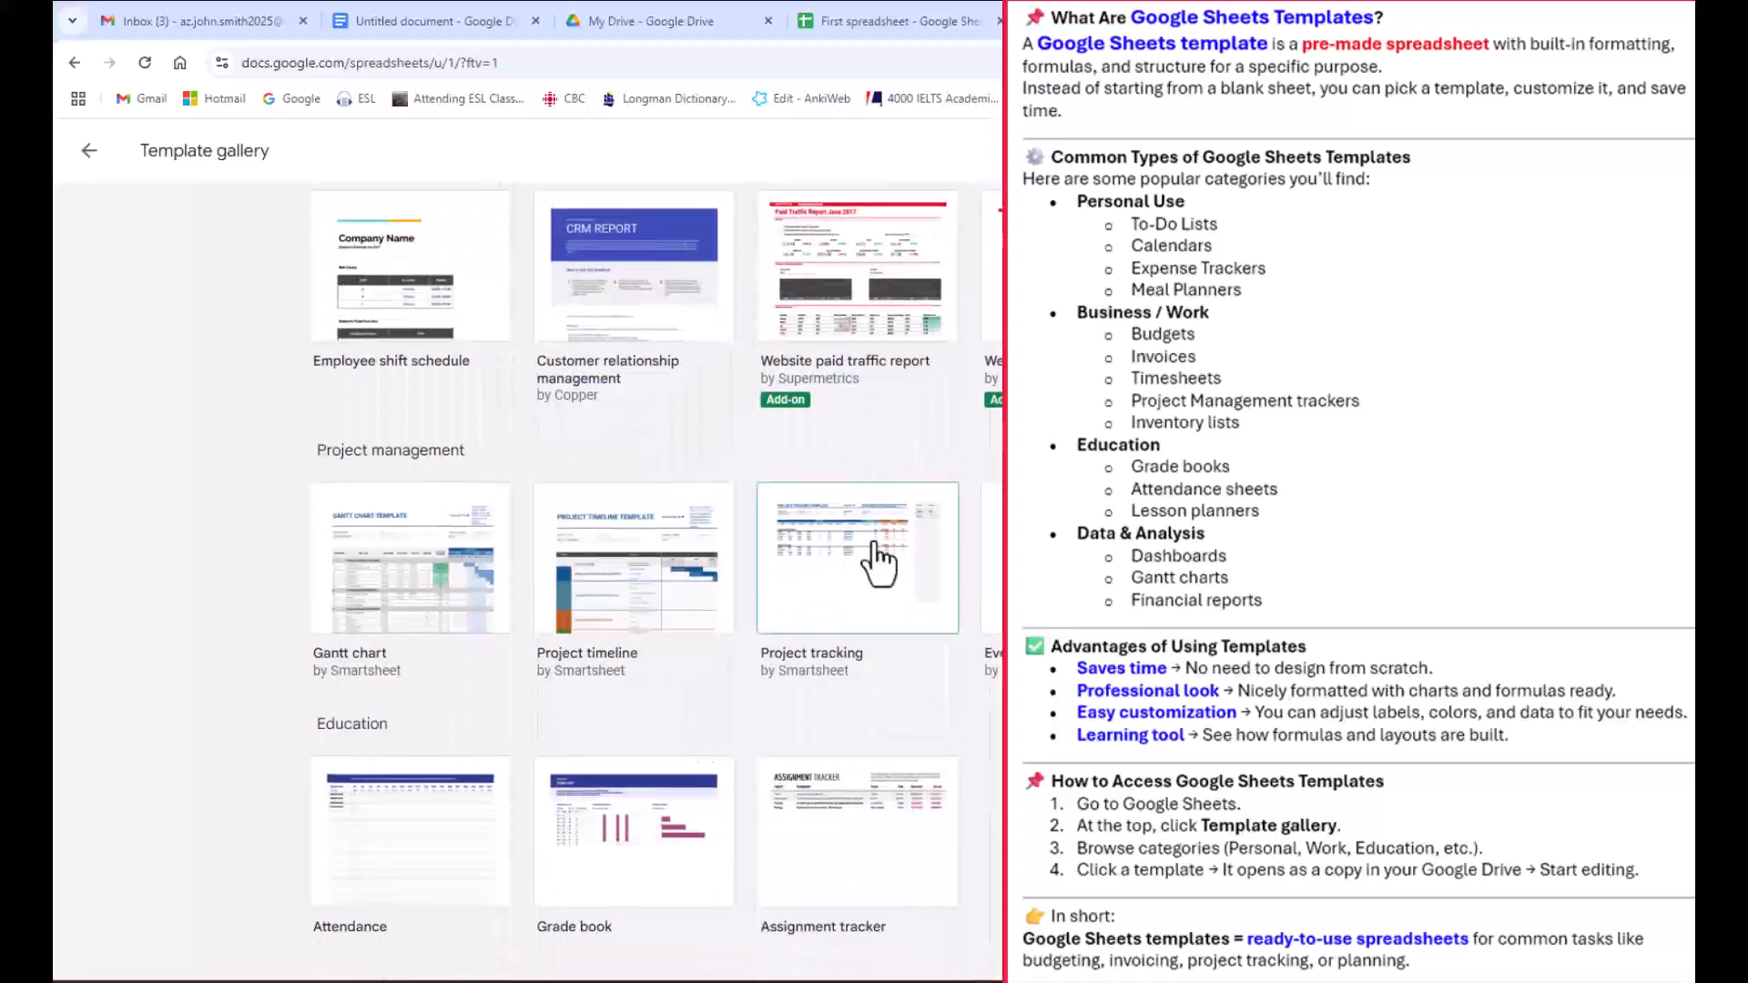
{"action": "scroll", "coordinate": [890, 546], "scroll_direction": "up", "scroll_amount": 4}
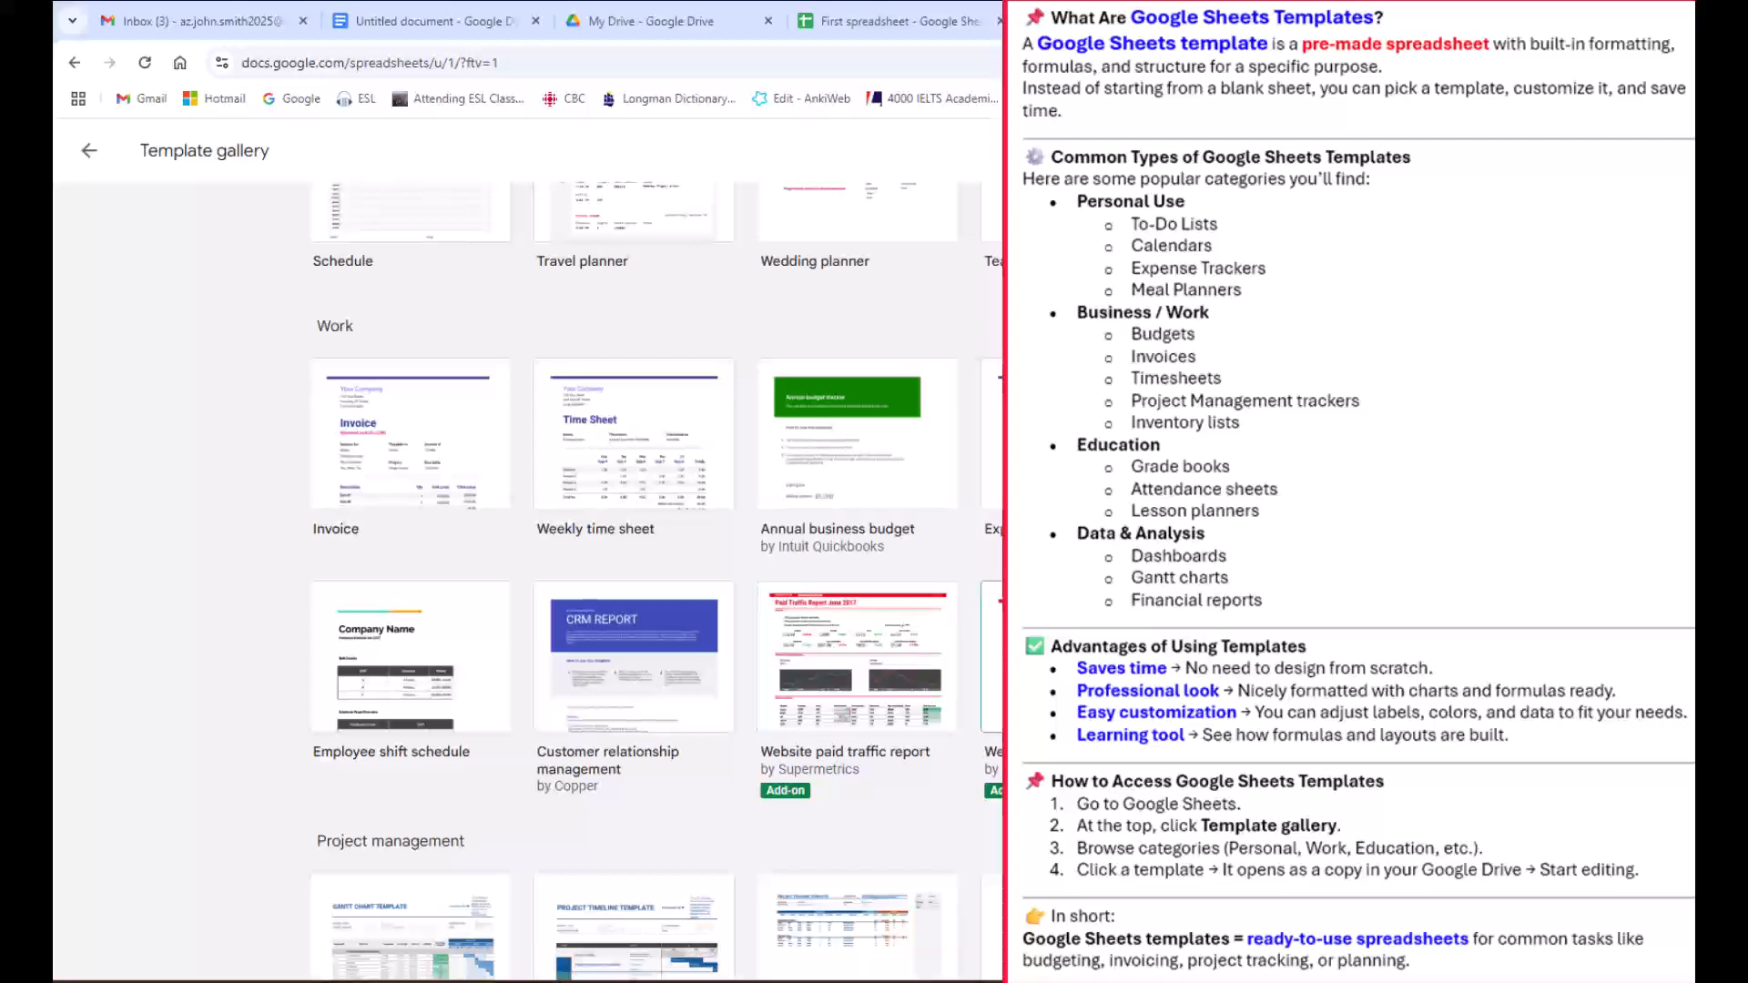
{"action": "scroll", "coordinate": [750, 577], "scroll_direction": "up", "scroll_amount": 1}
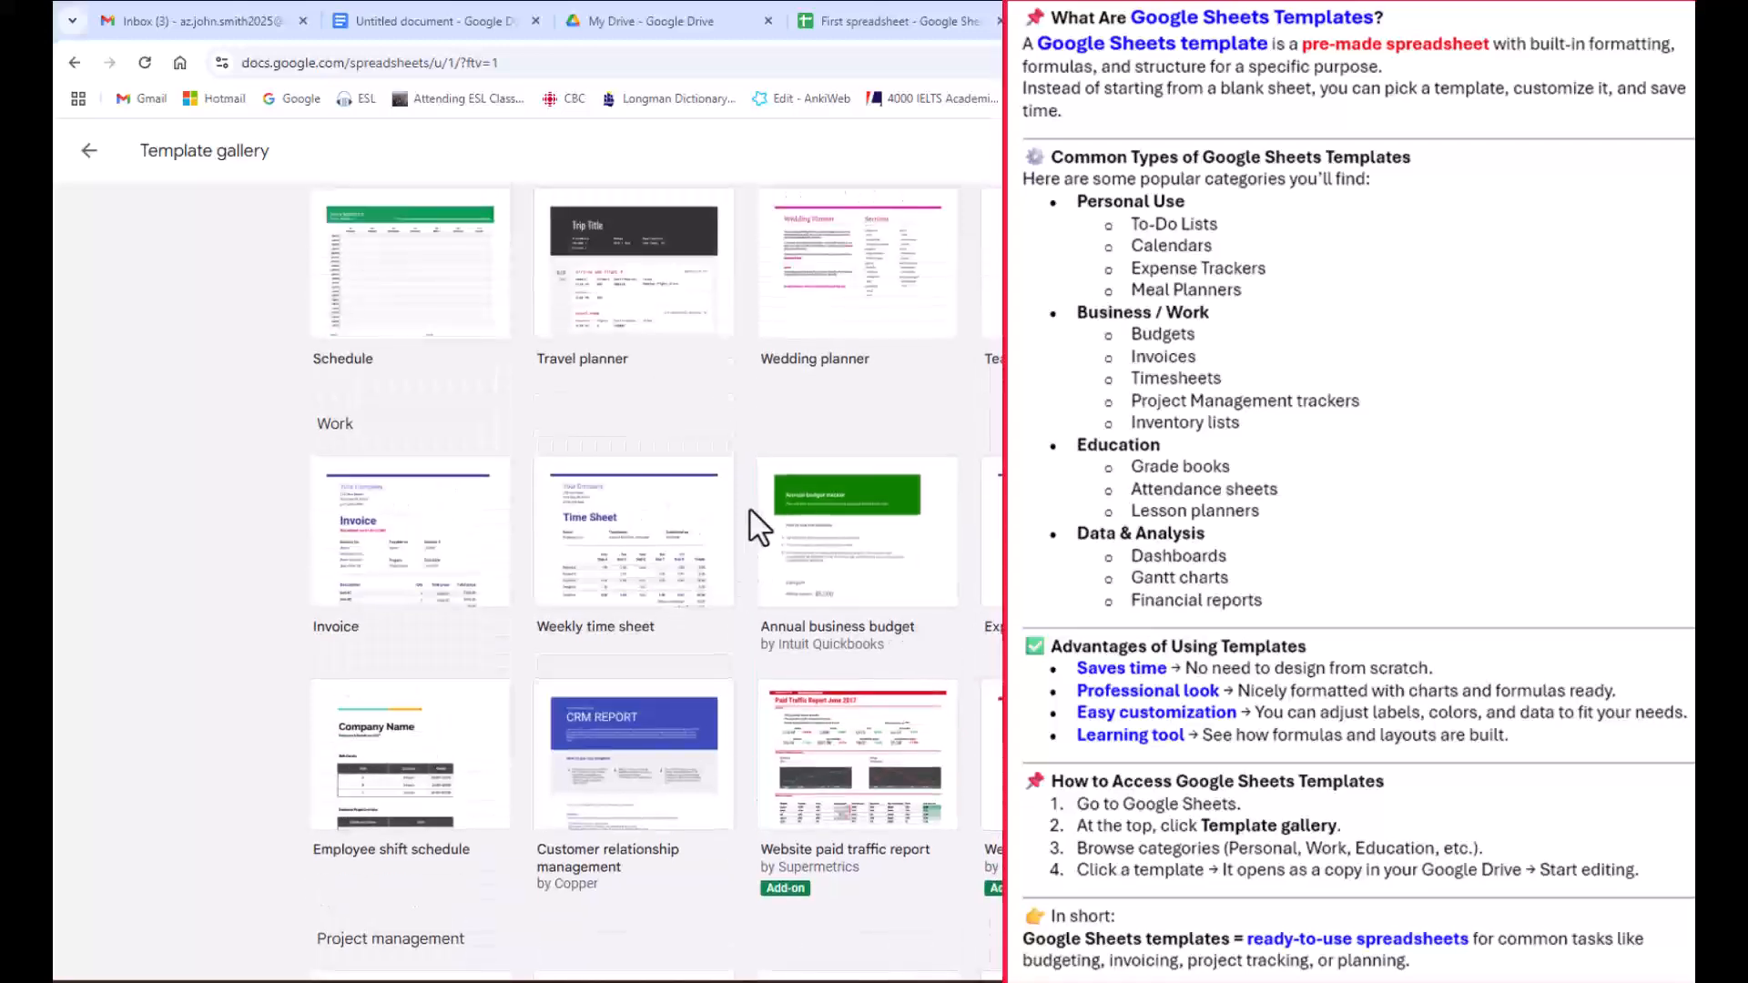
Create a spreadsheet from the Attendance template under Education and look at its Attendance key and Class 1 sheets.
{"action": "scroll", "coordinate": [763, 552], "scroll_direction": "up", "scroll_amount": 2}
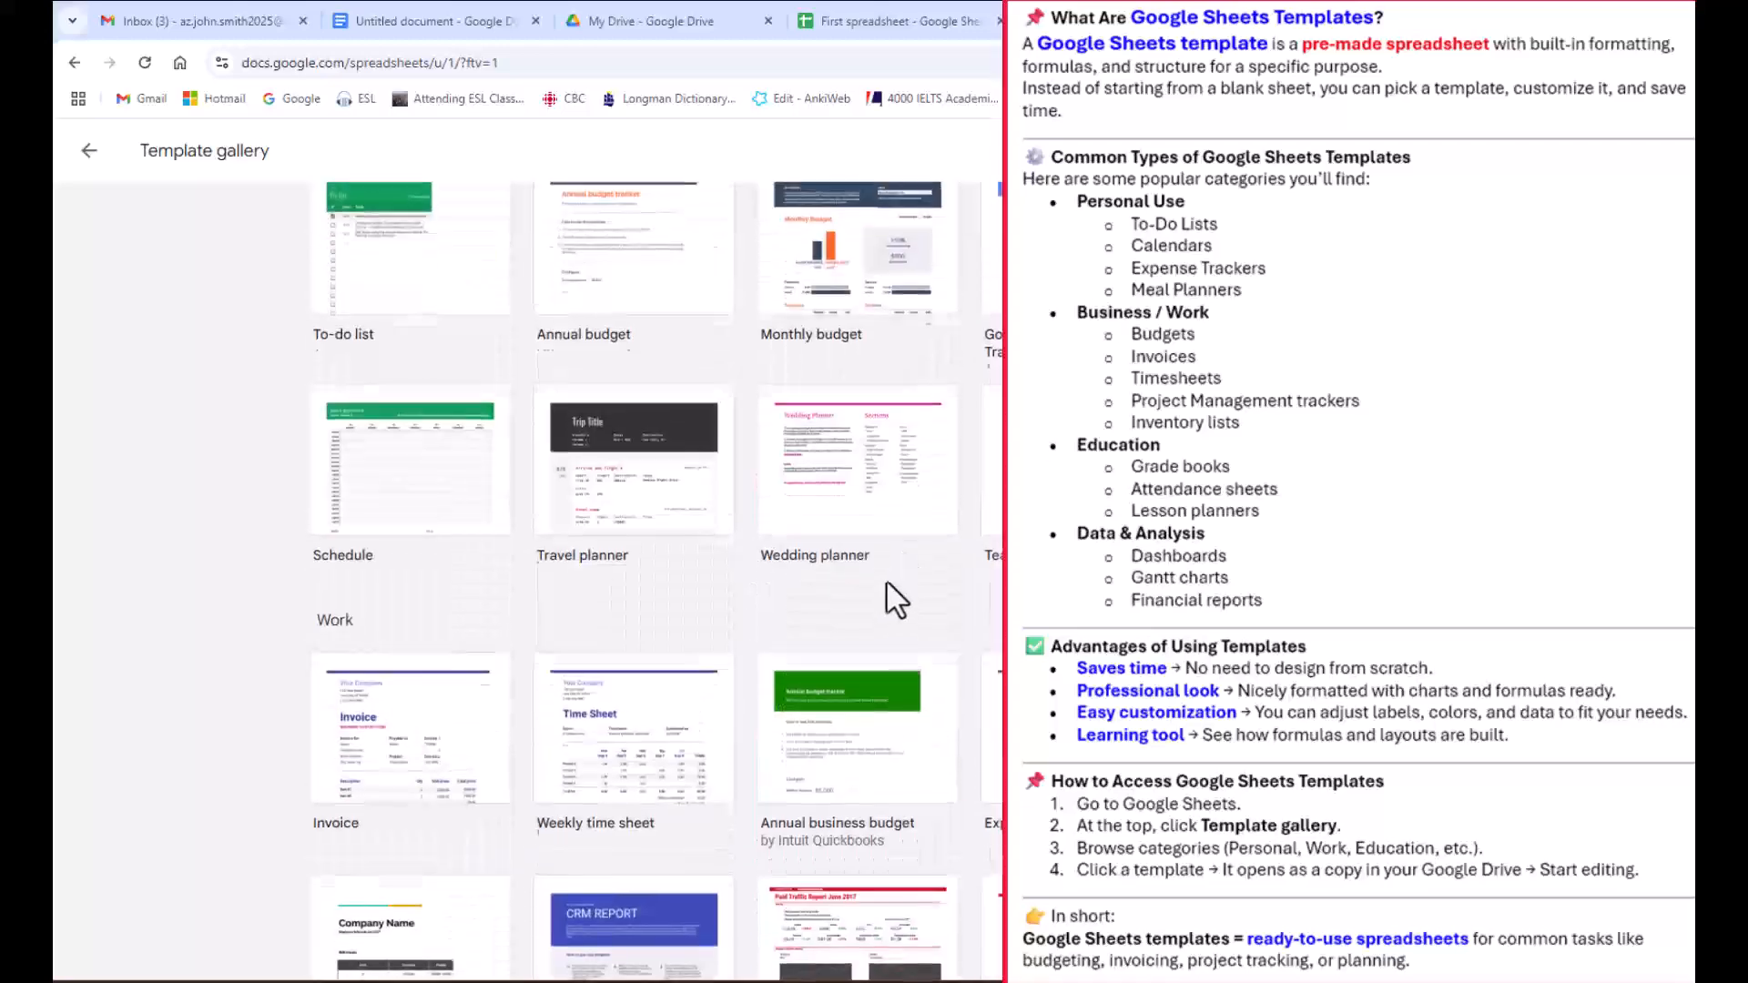
{"action": "scroll", "coordinate": [897, 598], "scroll_direction": "down", "scroll_amount": 7}
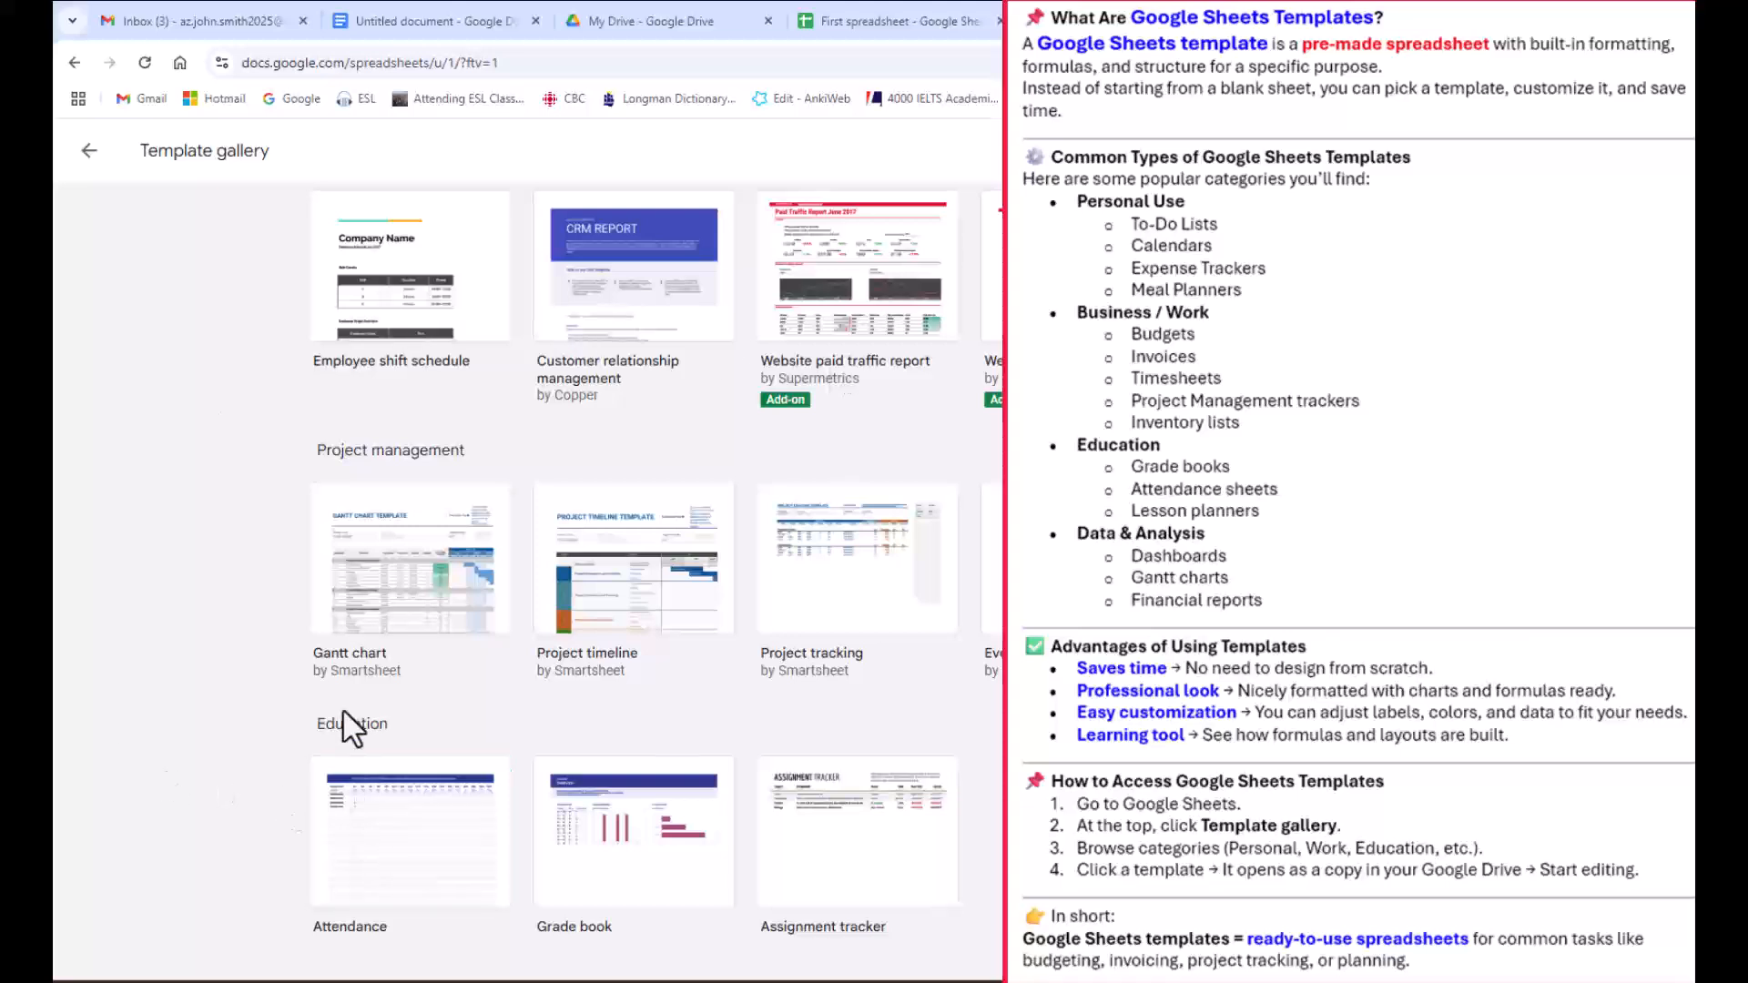
{"action": "left_click", "coordinate": [403, 824]}
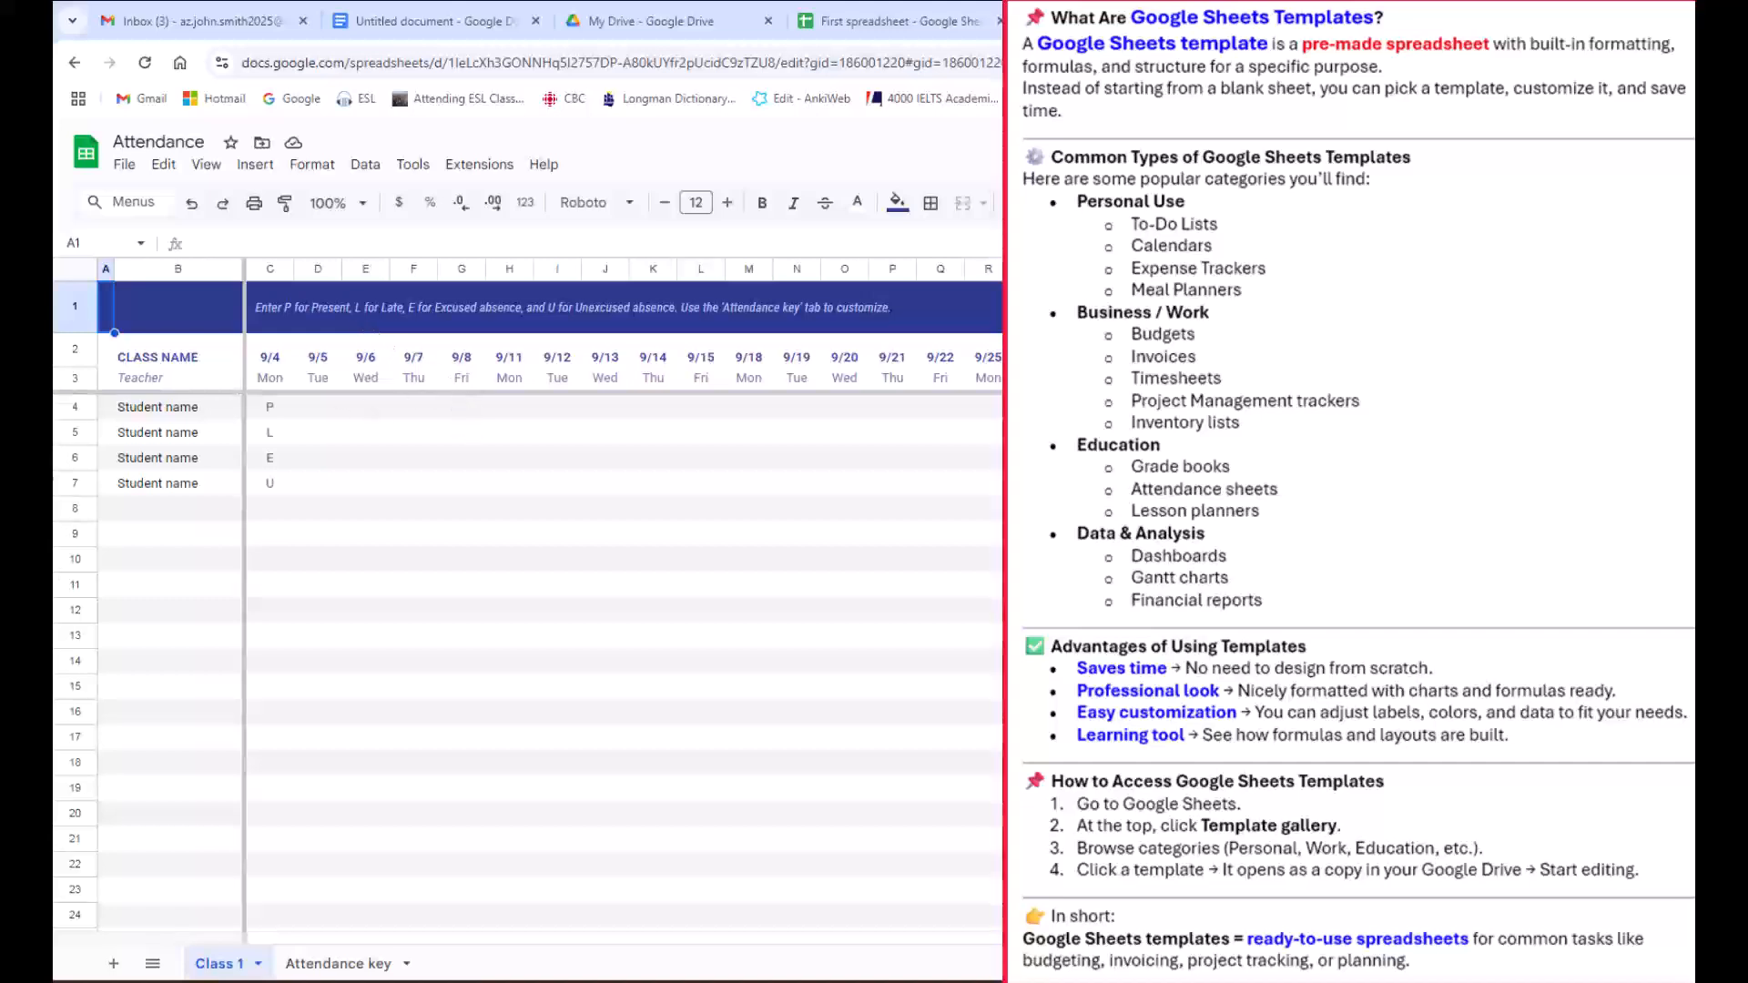
{"action": "left_click", "coordinate": [334, 965]}
{"action": "left_click", "coordinate": [218, 965]}
{"action": "left_click", "coordinate": [411, 410]}
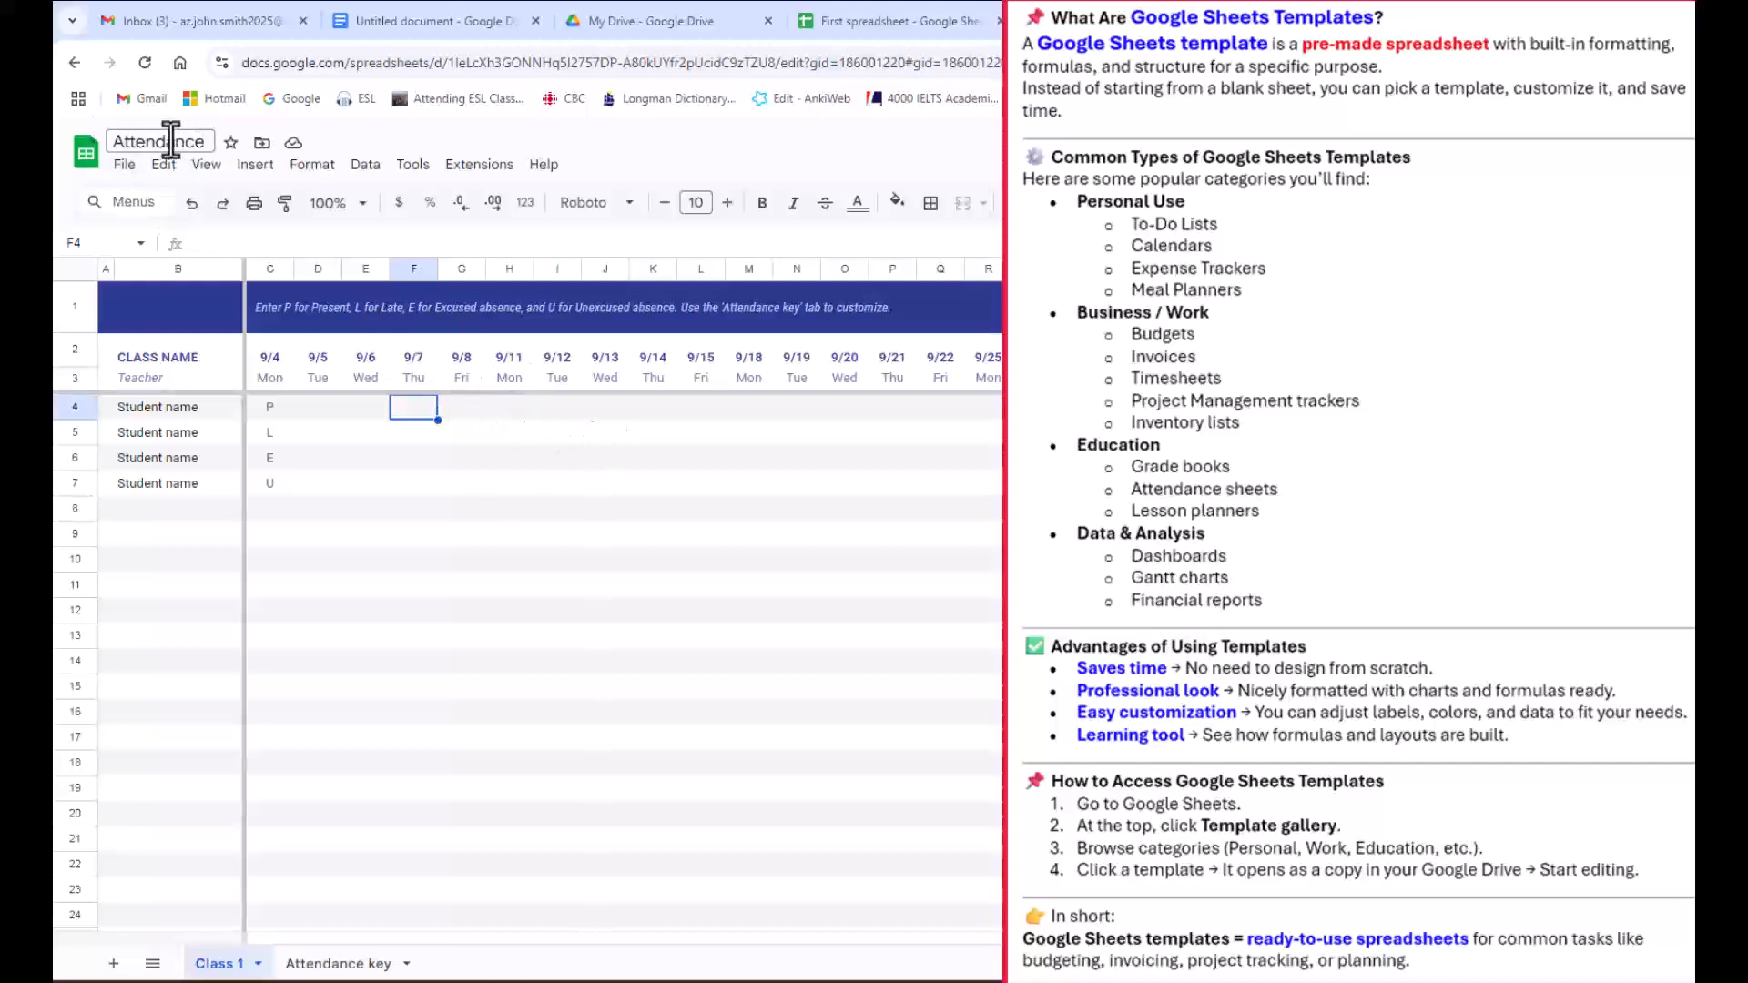
Return to the Sheets home page, look at the full template gallery and go back to the home page.
{"action": "left_click", "coordinate": [85, 159]}
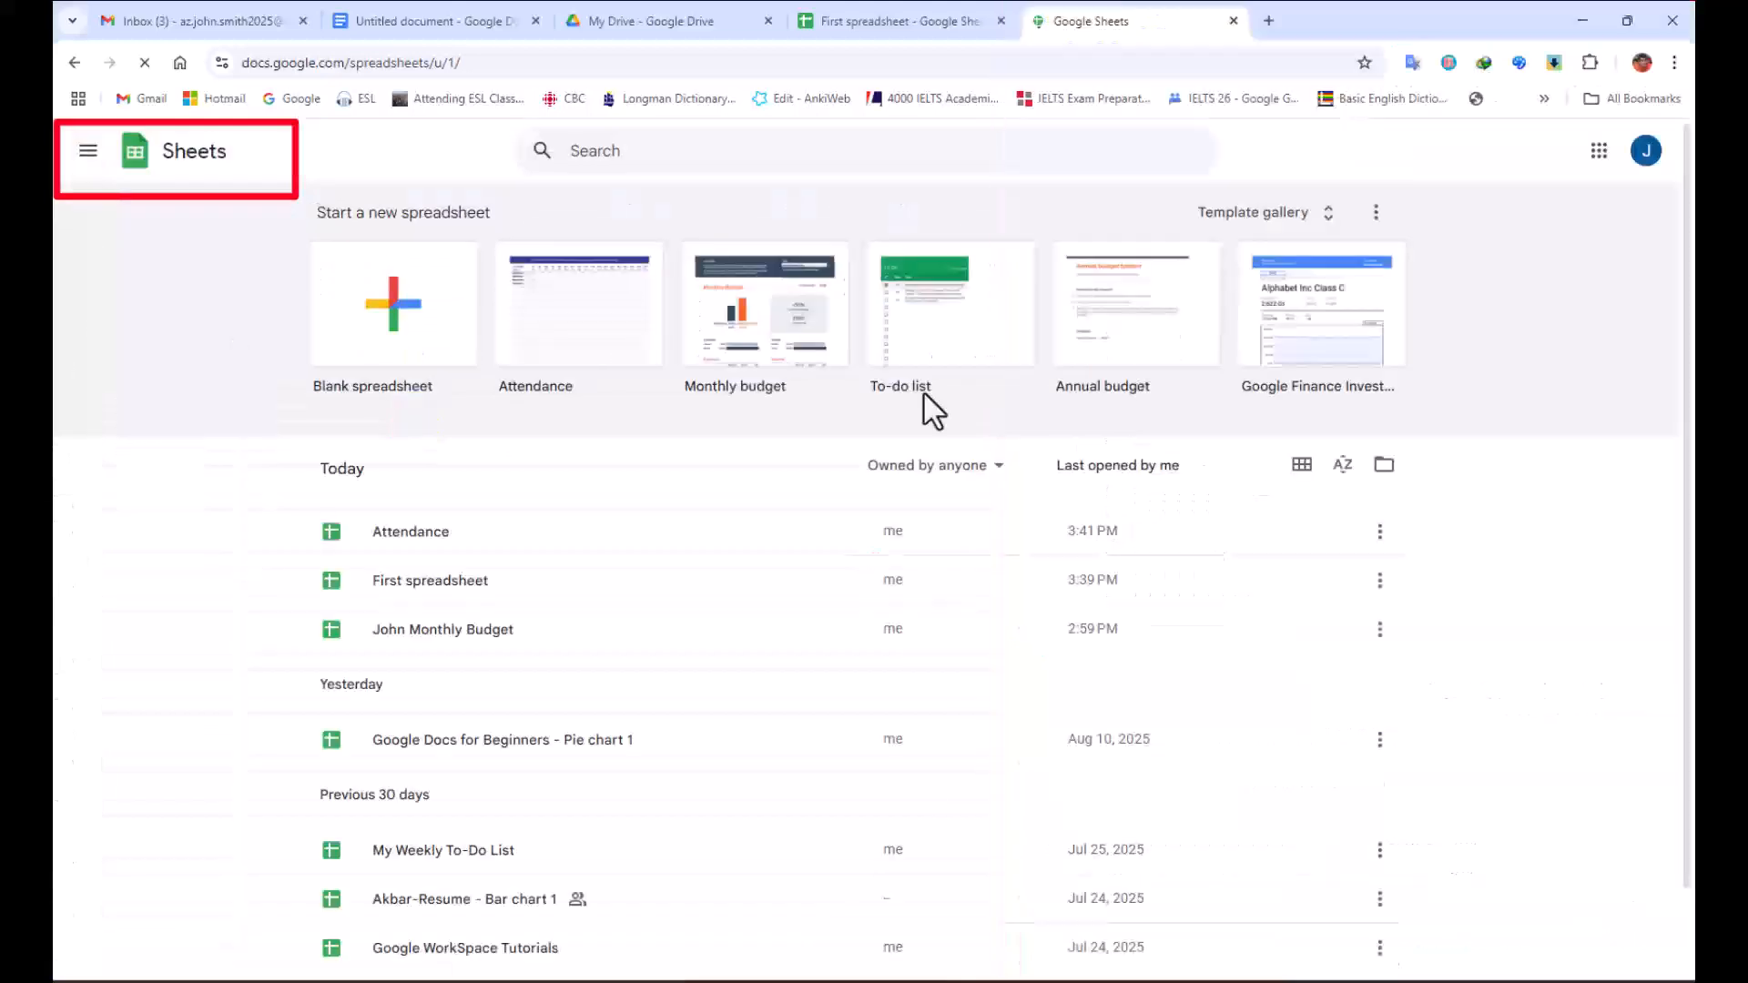
{"action": "left_click", "coordinate": [1253, 219]}
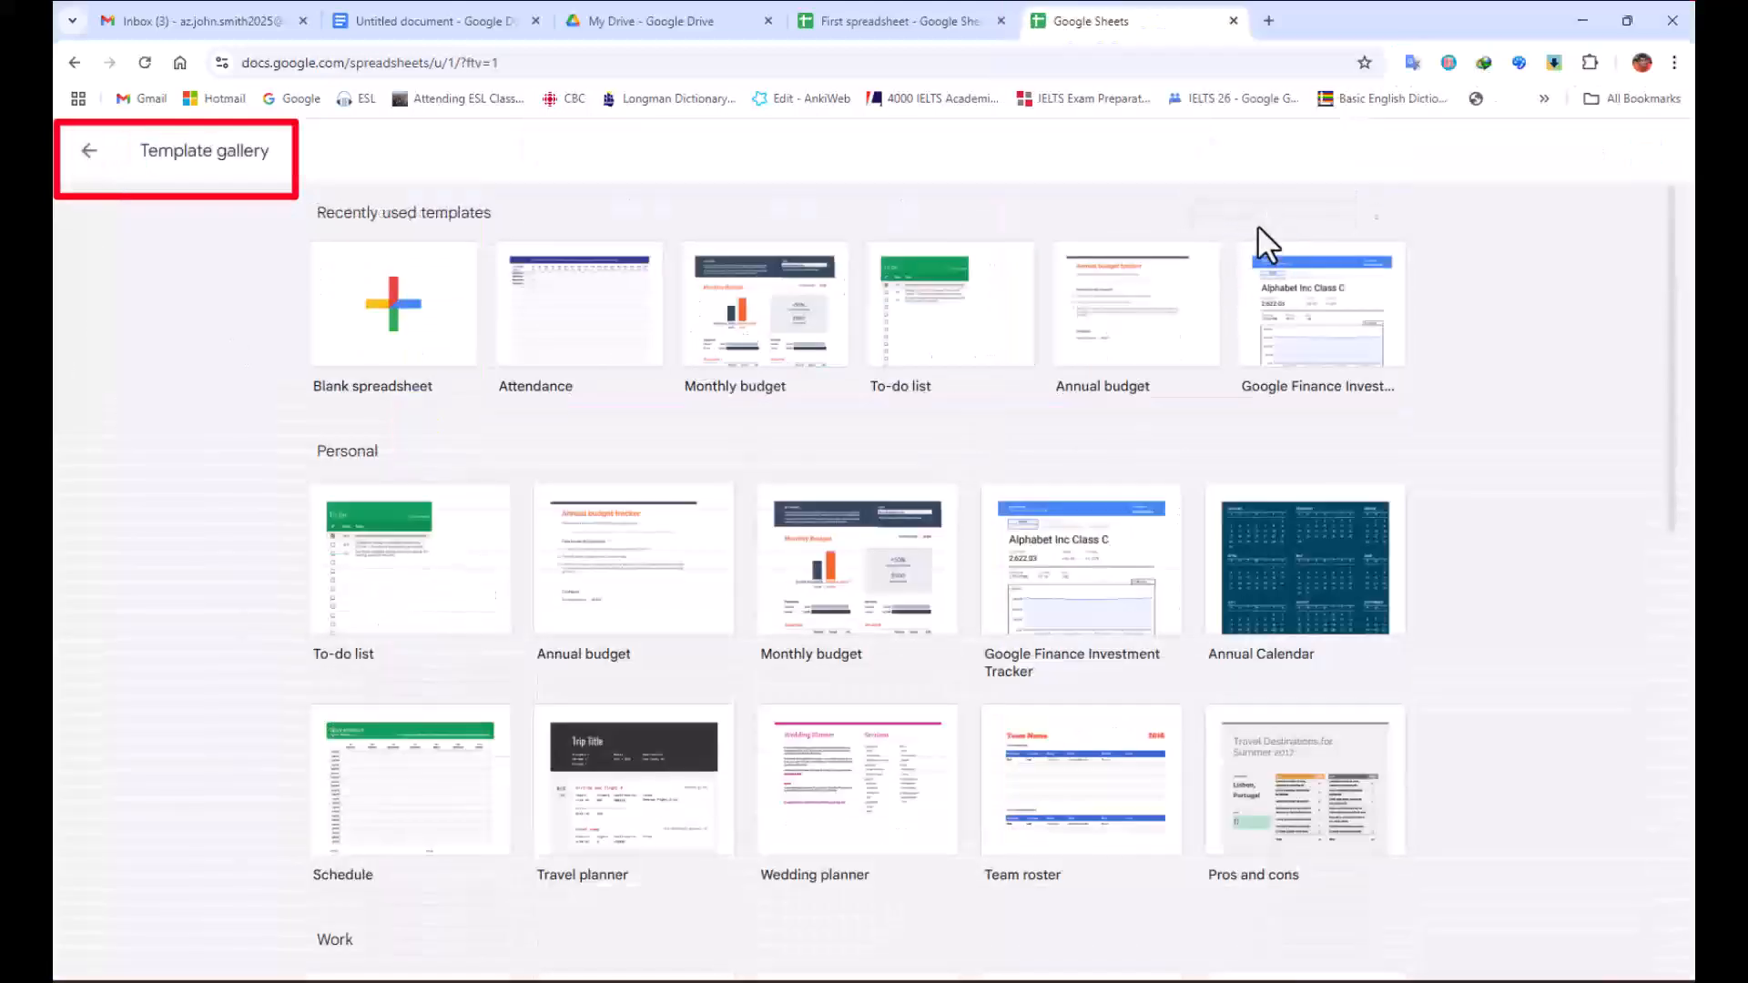
{"action": "left_click", "coordinate": [91, 152]}
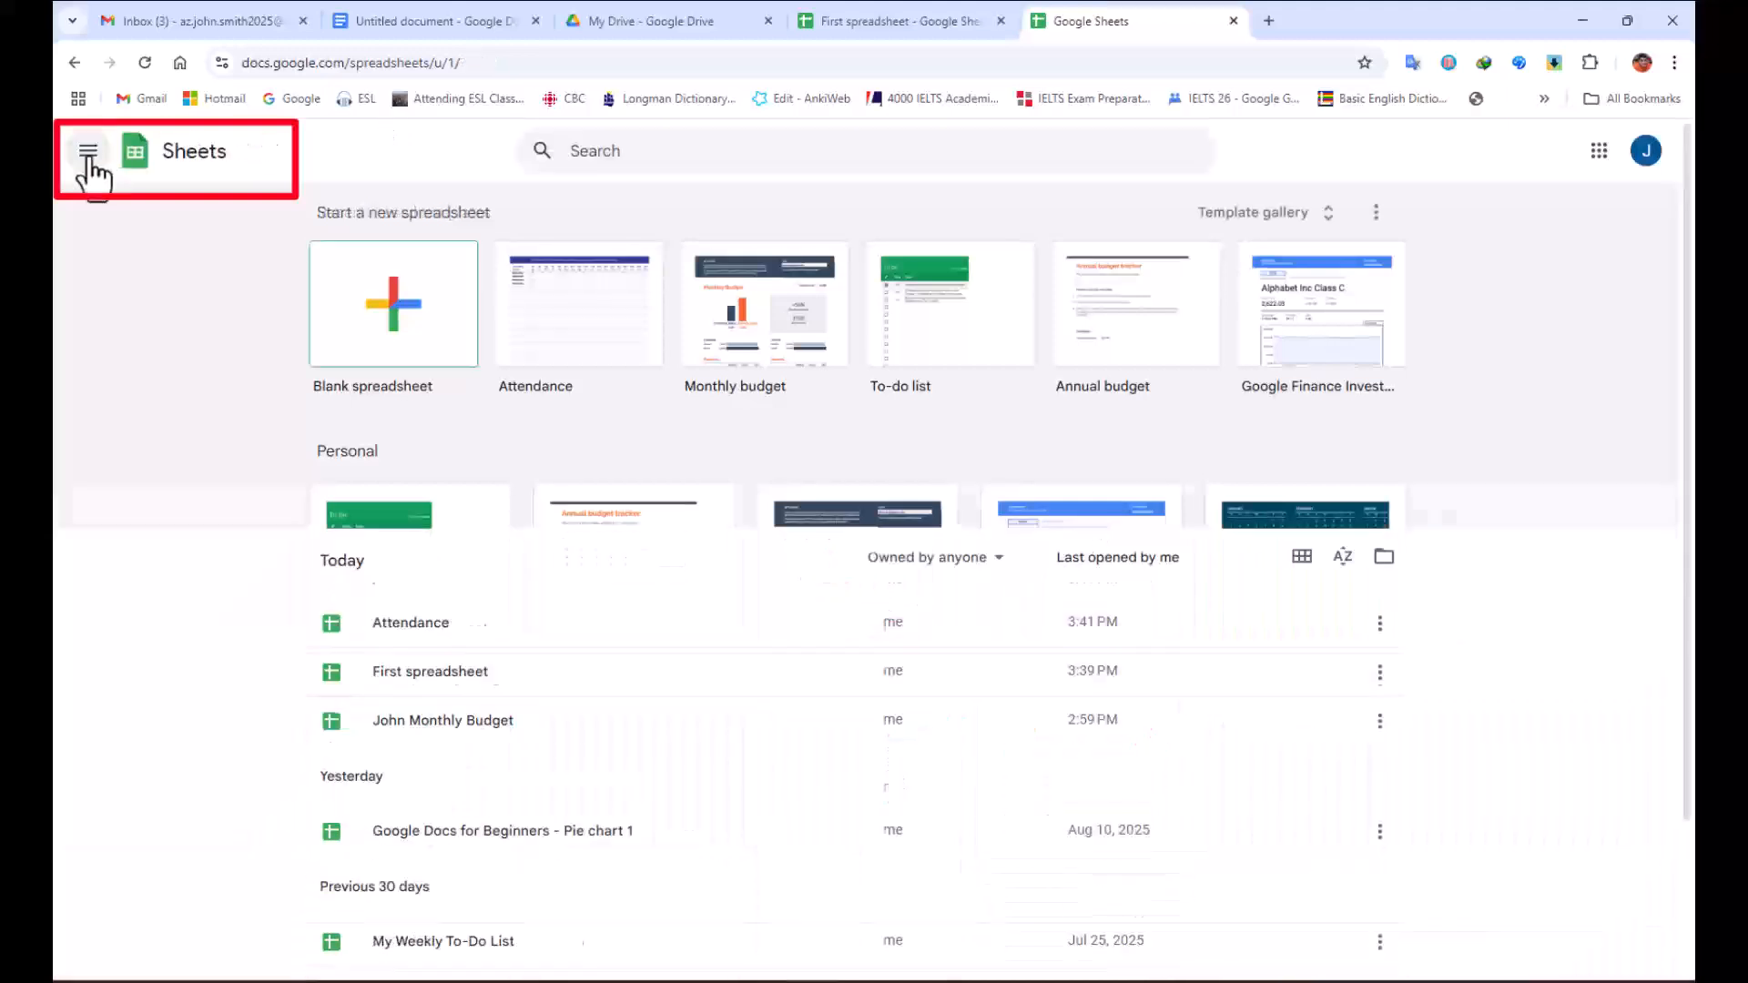
Create a blank spreadsheet and name it Test.
{"action": "left_click", "coordinate": [394, 314]}
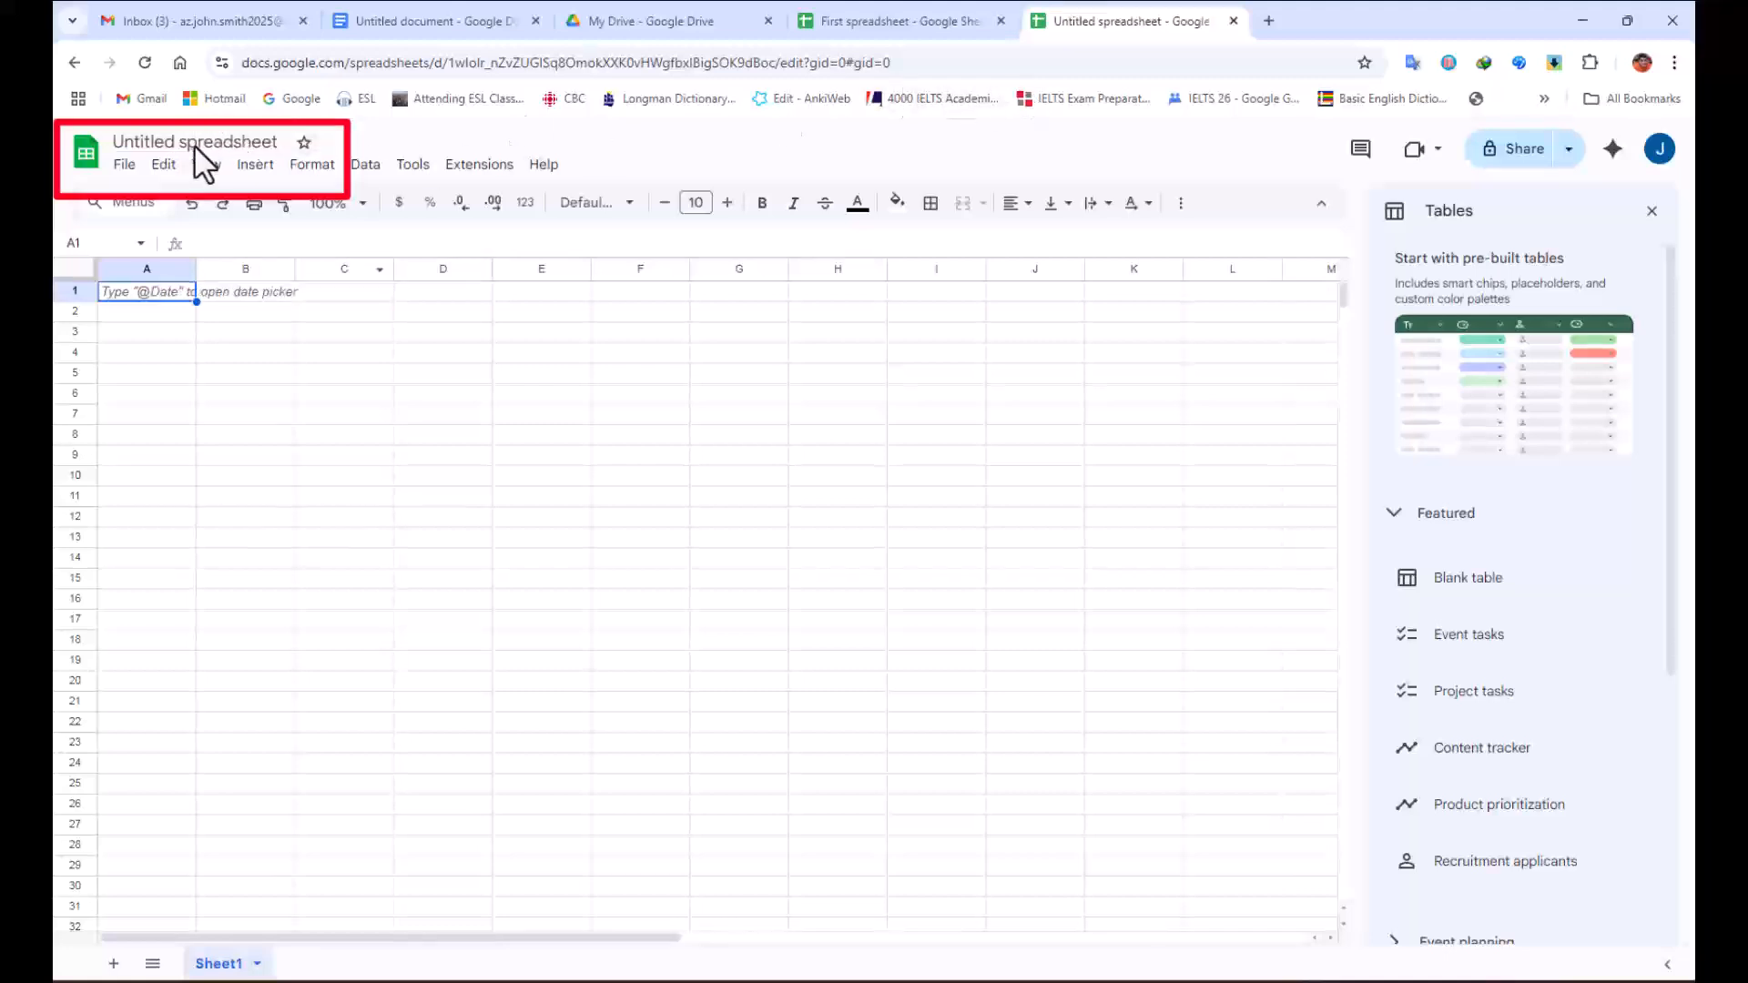
{"action": "left_click", "coordinate": [223, 143]}
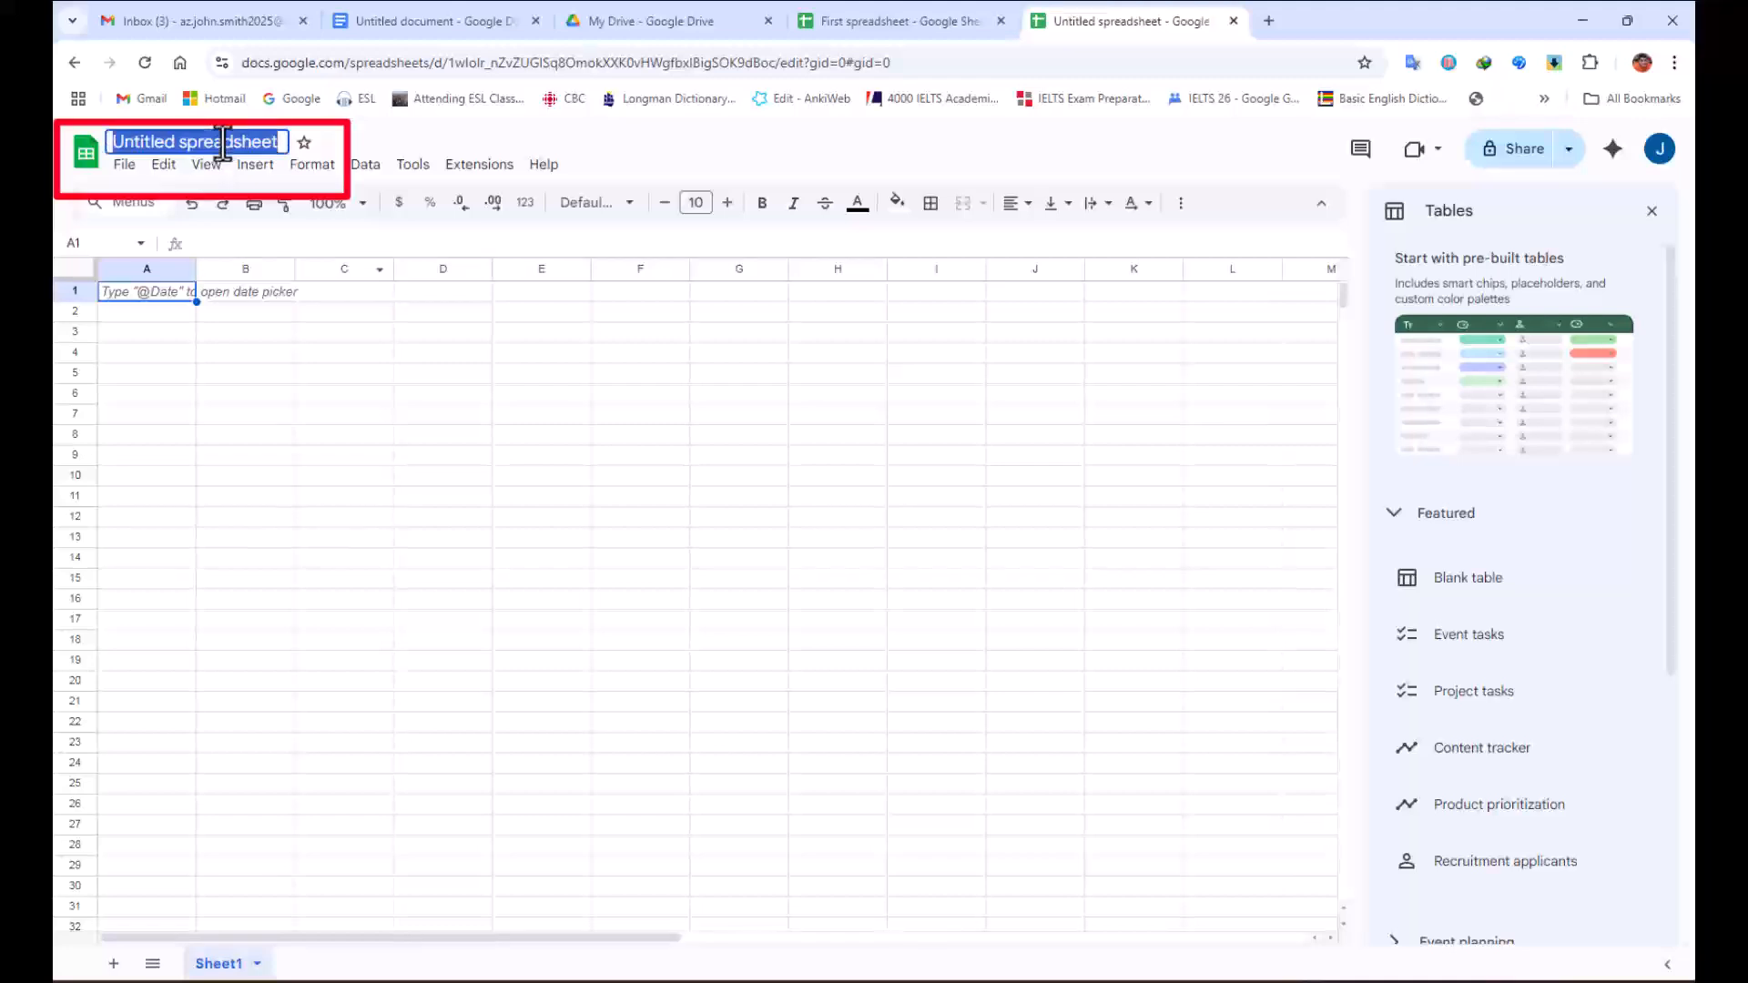
{"action": "type", "text": "Test"}
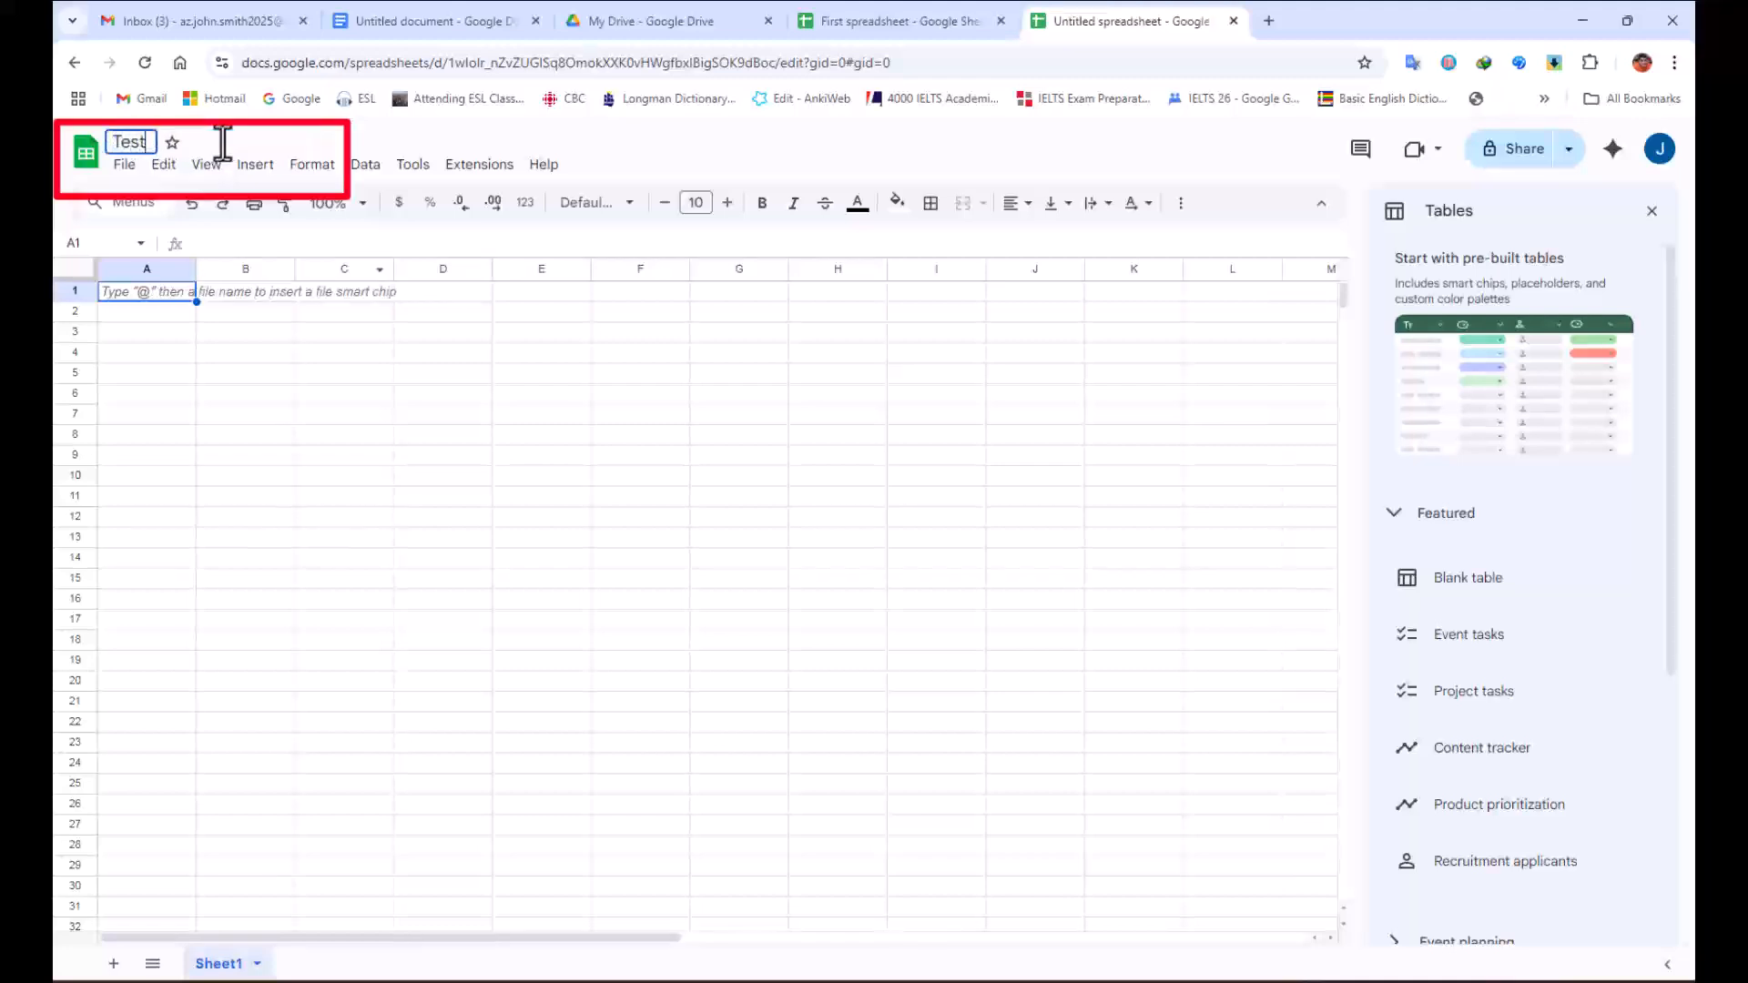
{"action": "left_click", "coordinate": [267, 326]}
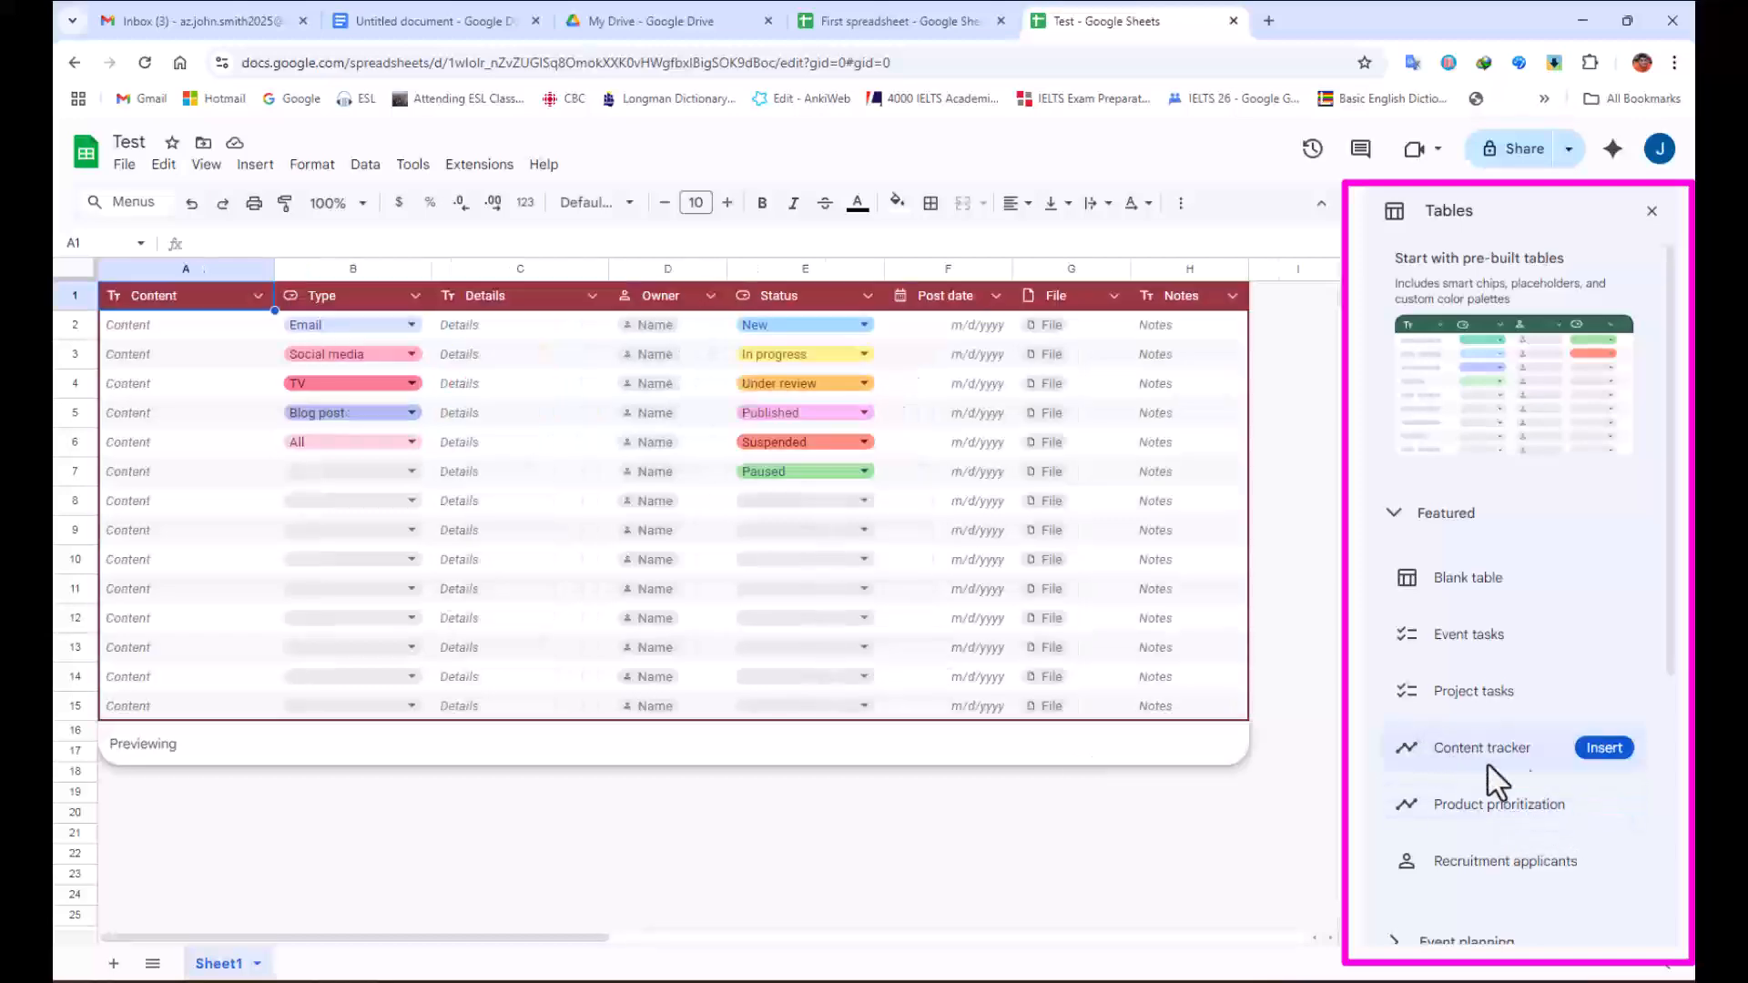
Insert the pre-built Event tasks table, go through its introductory tips and view the Status options of the first task.
{"action": "left_click", "coordinate": [1471, 636]}
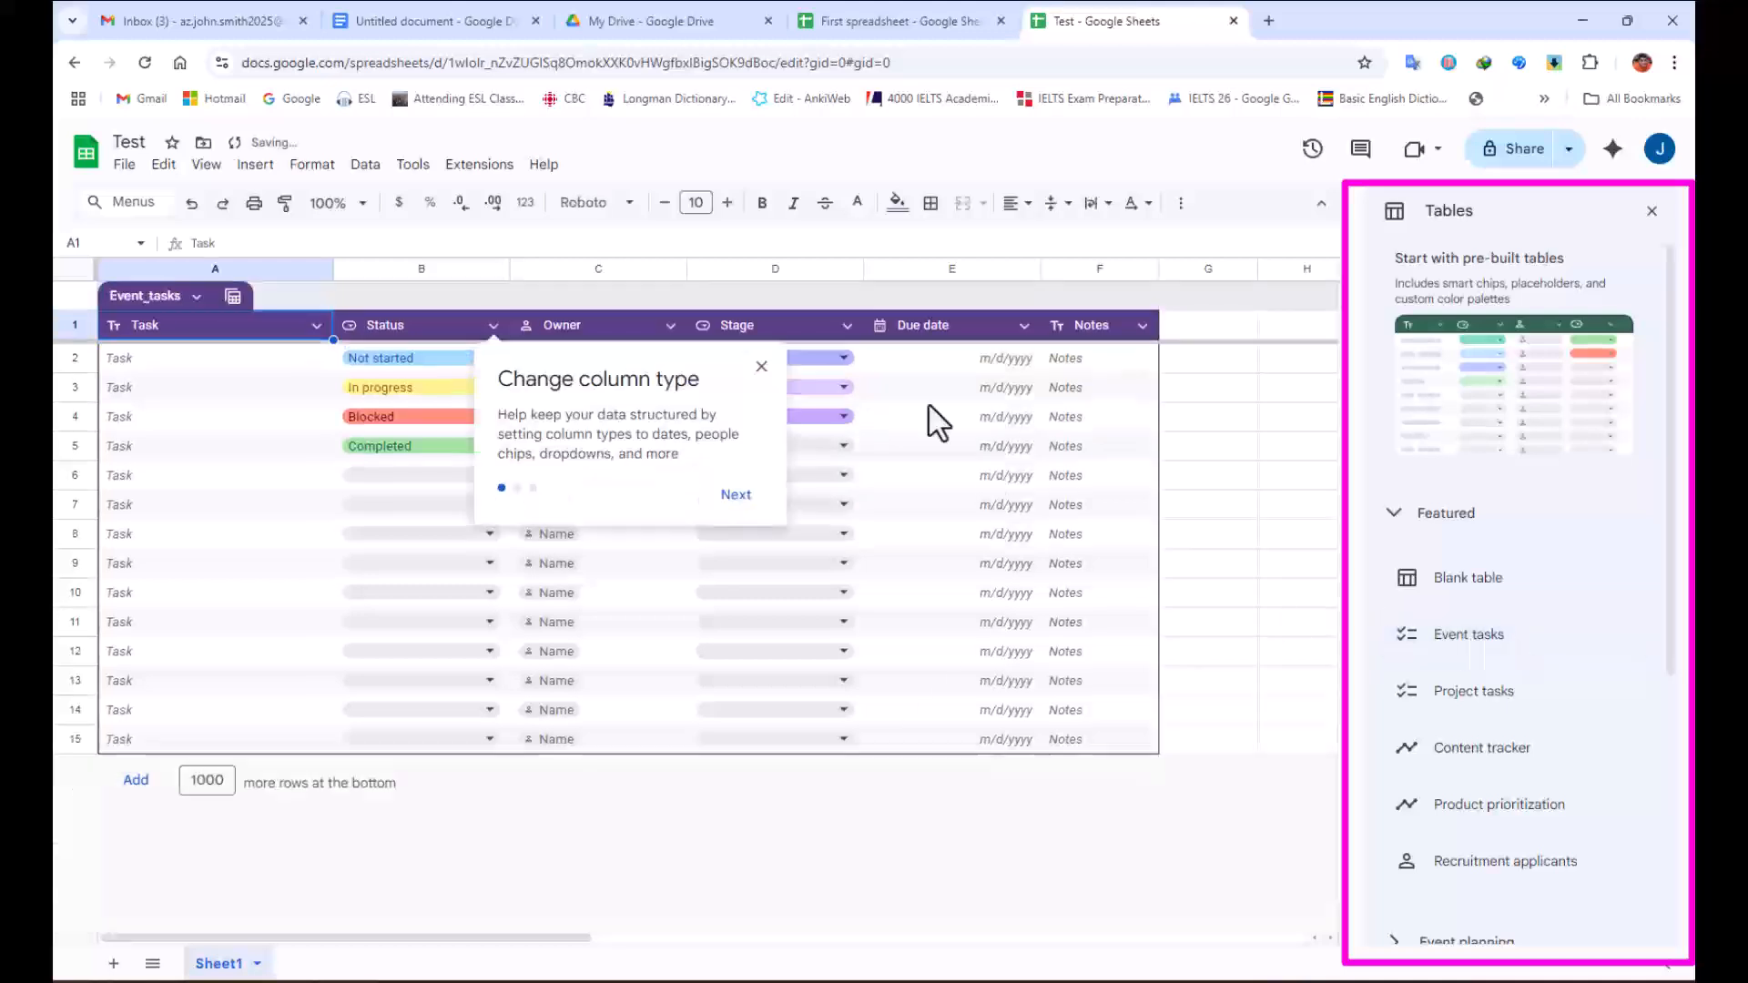
{"action": "left_click", "coordinate": [737, 496]}
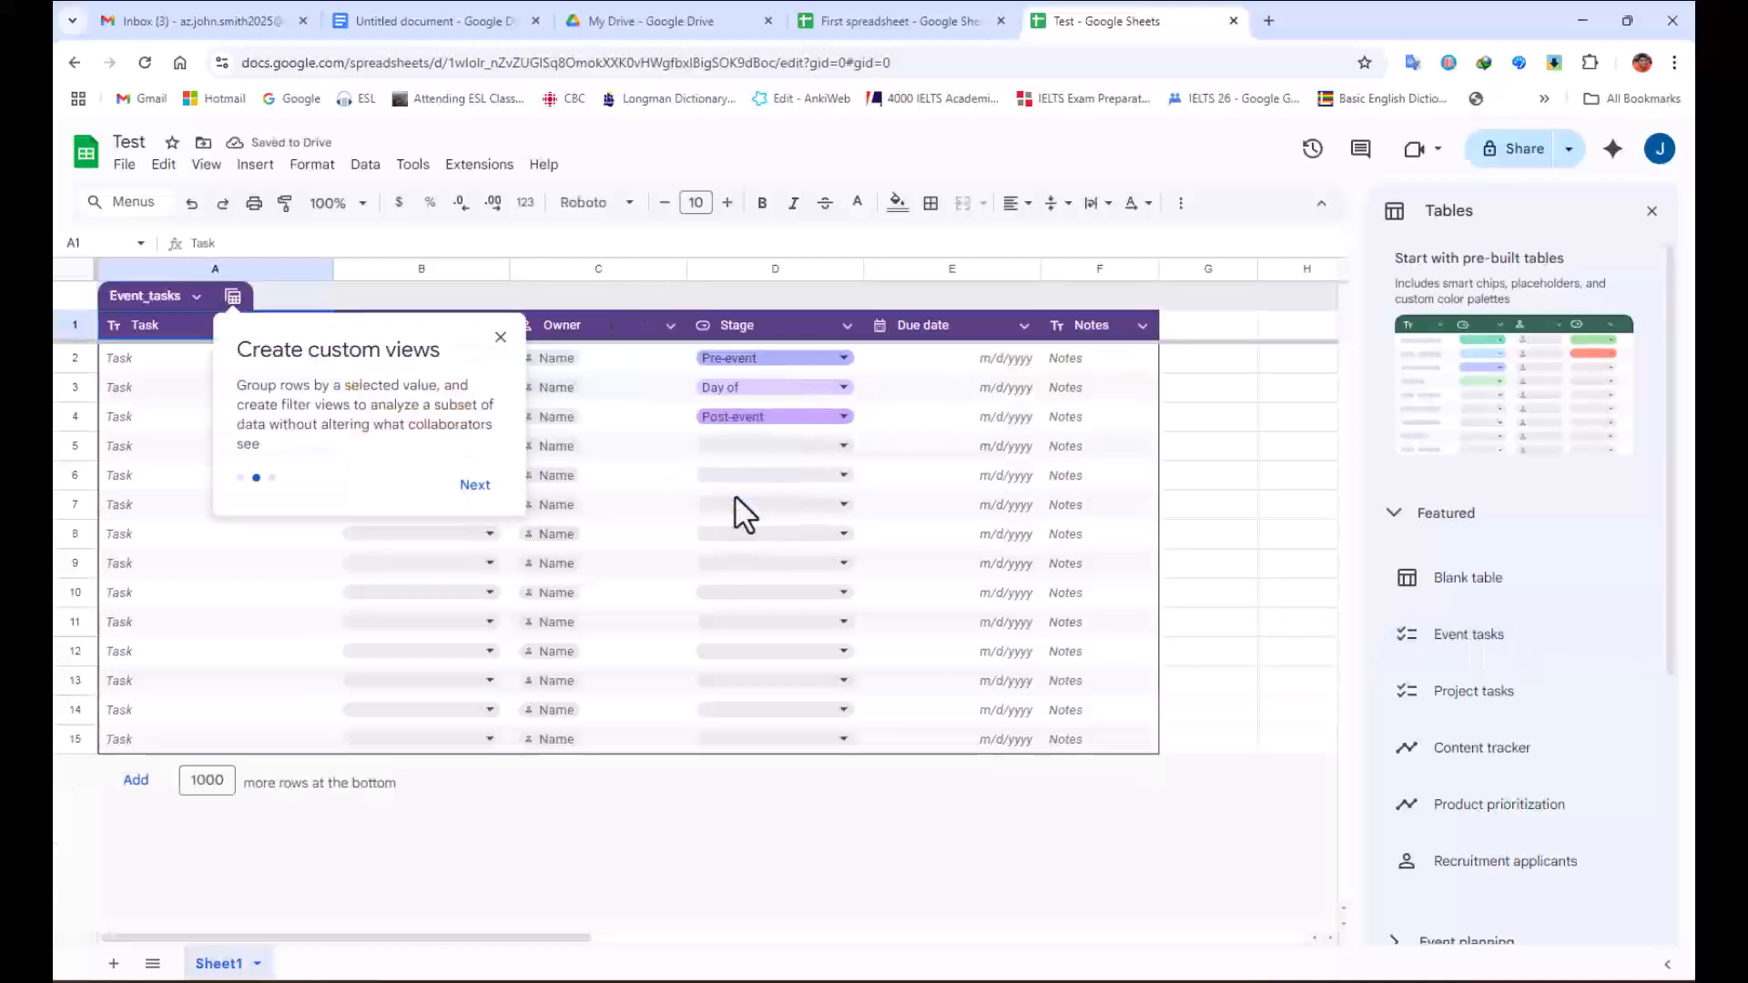
{"action": "left_click", "coordinate": [469, 496]}
{"action": "left_click", "coordinate": [445, 455]}
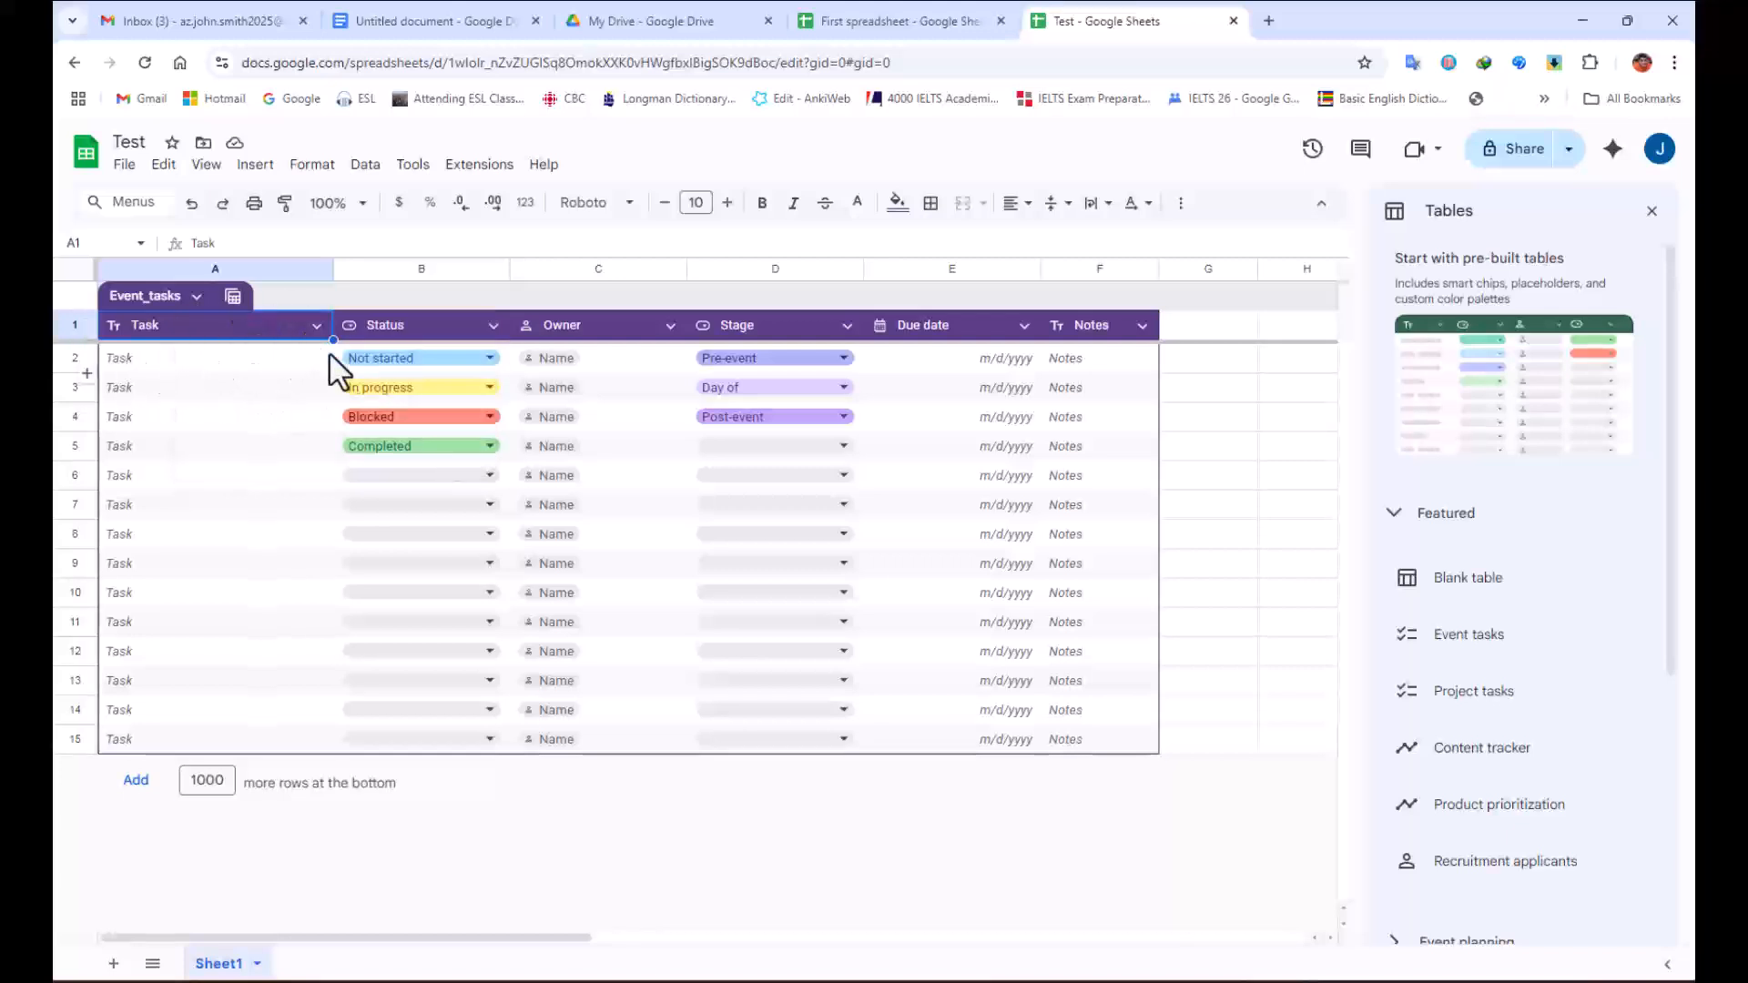
{"action": "left_click", "coordinate": [381, 359]}
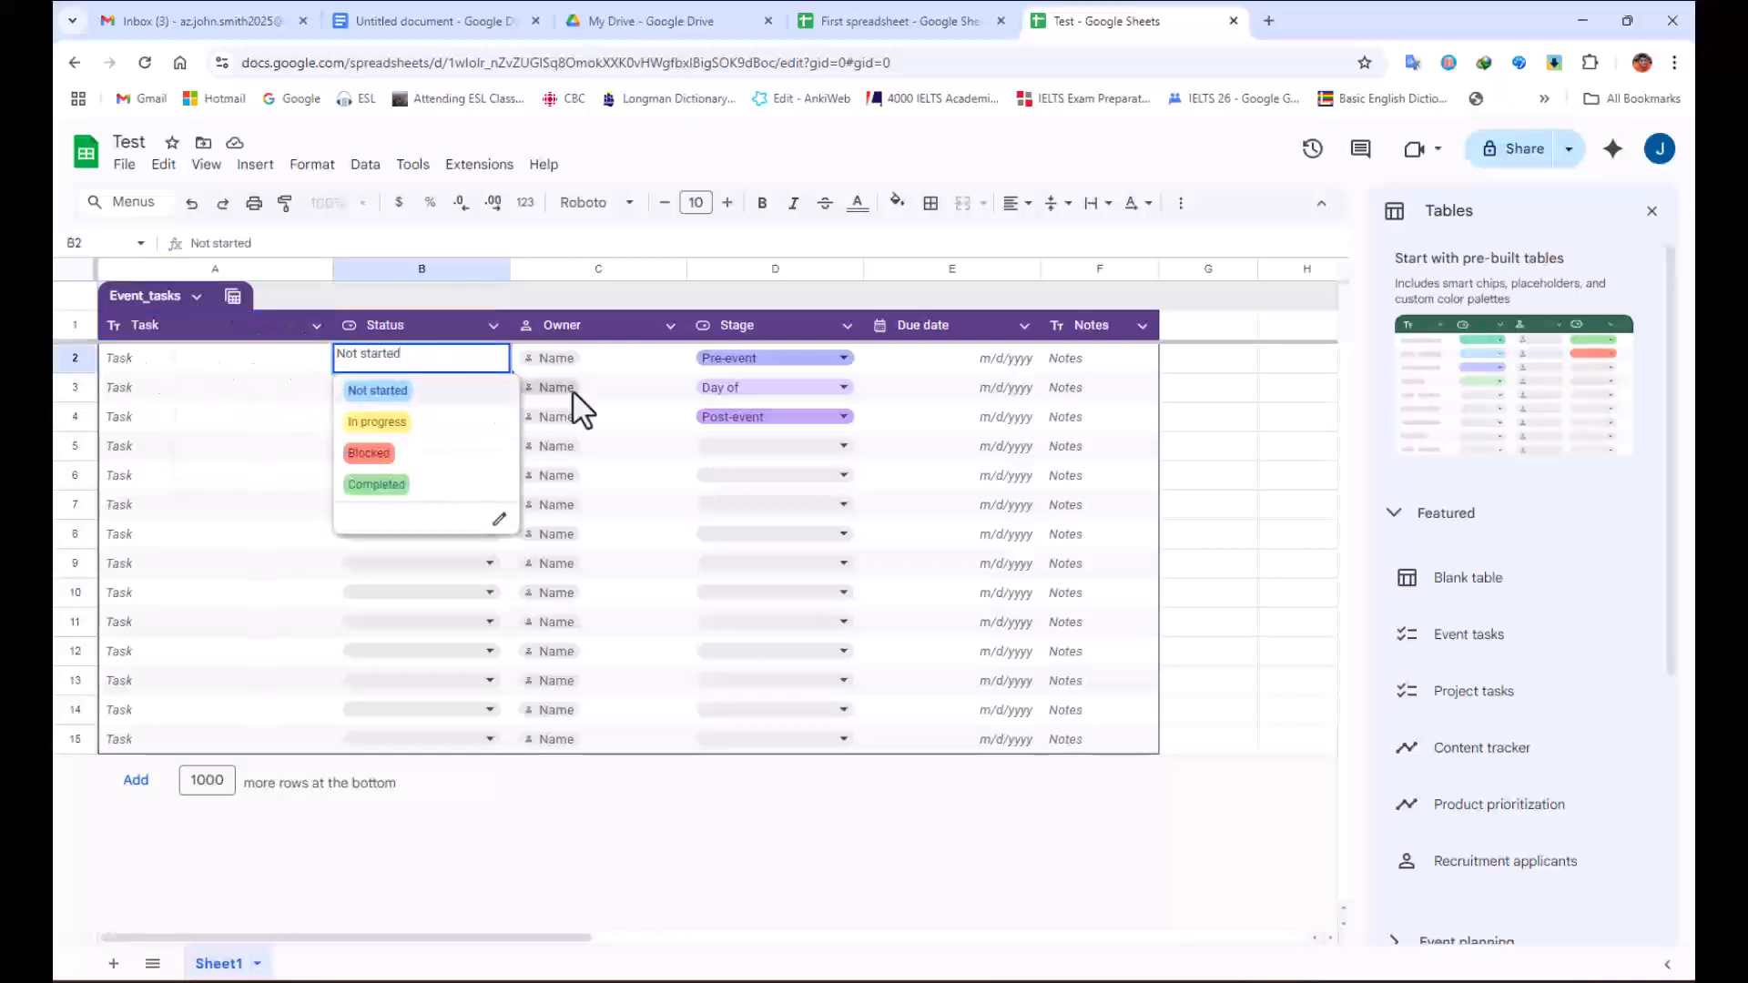
{"action": "left_click", "coordinate": [1246, 470]}
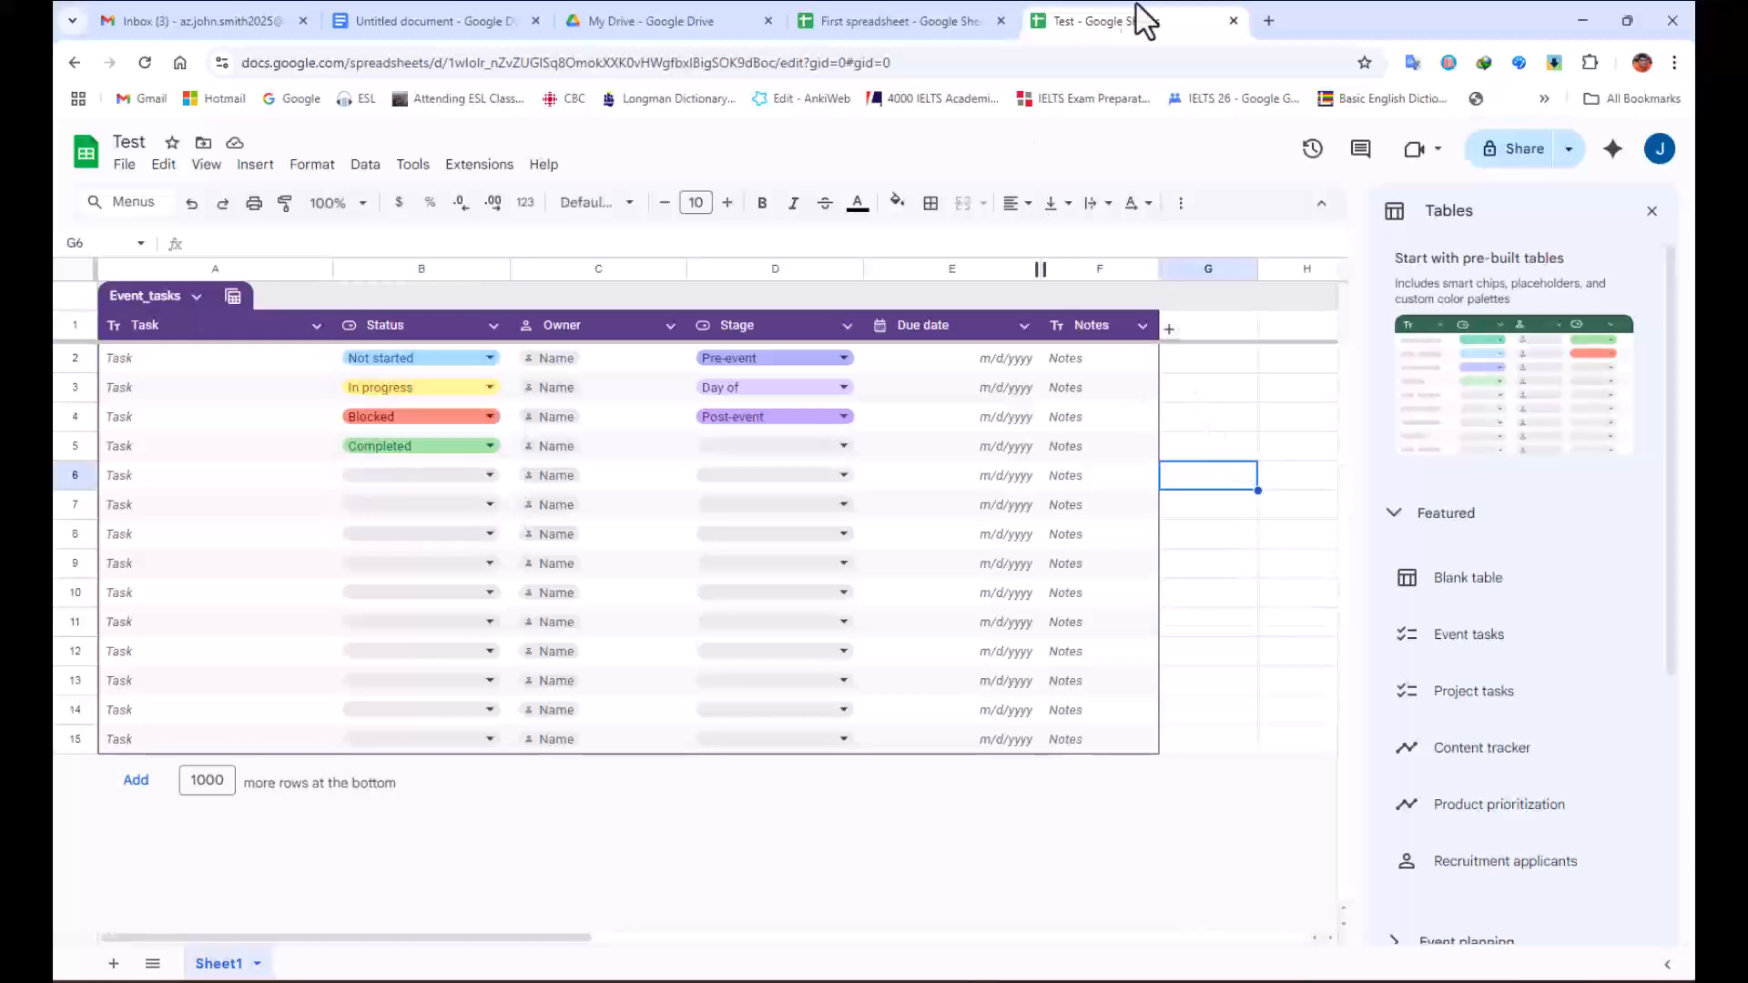
Close the Test spreadsheet and reopen it from My Drive in Google Drive.
{"action": "left_click", "coordinate": [1232, 20]}
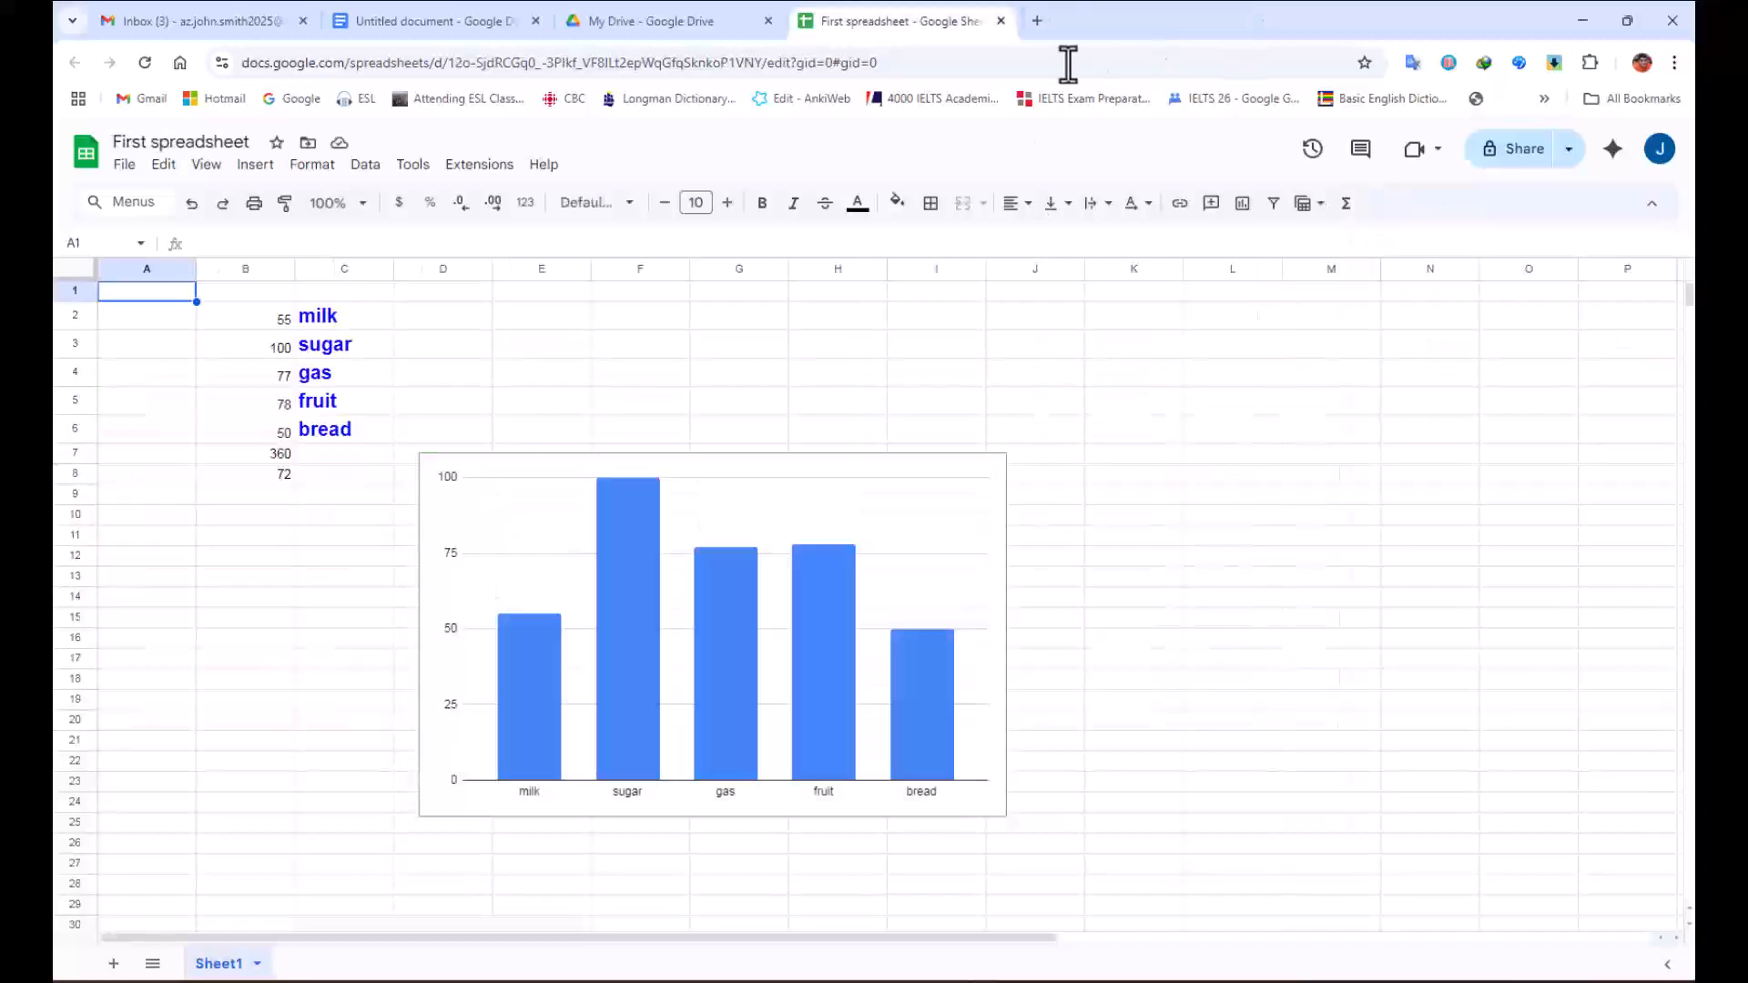
{"action": "left_click", "coordinate": [628, 22]}
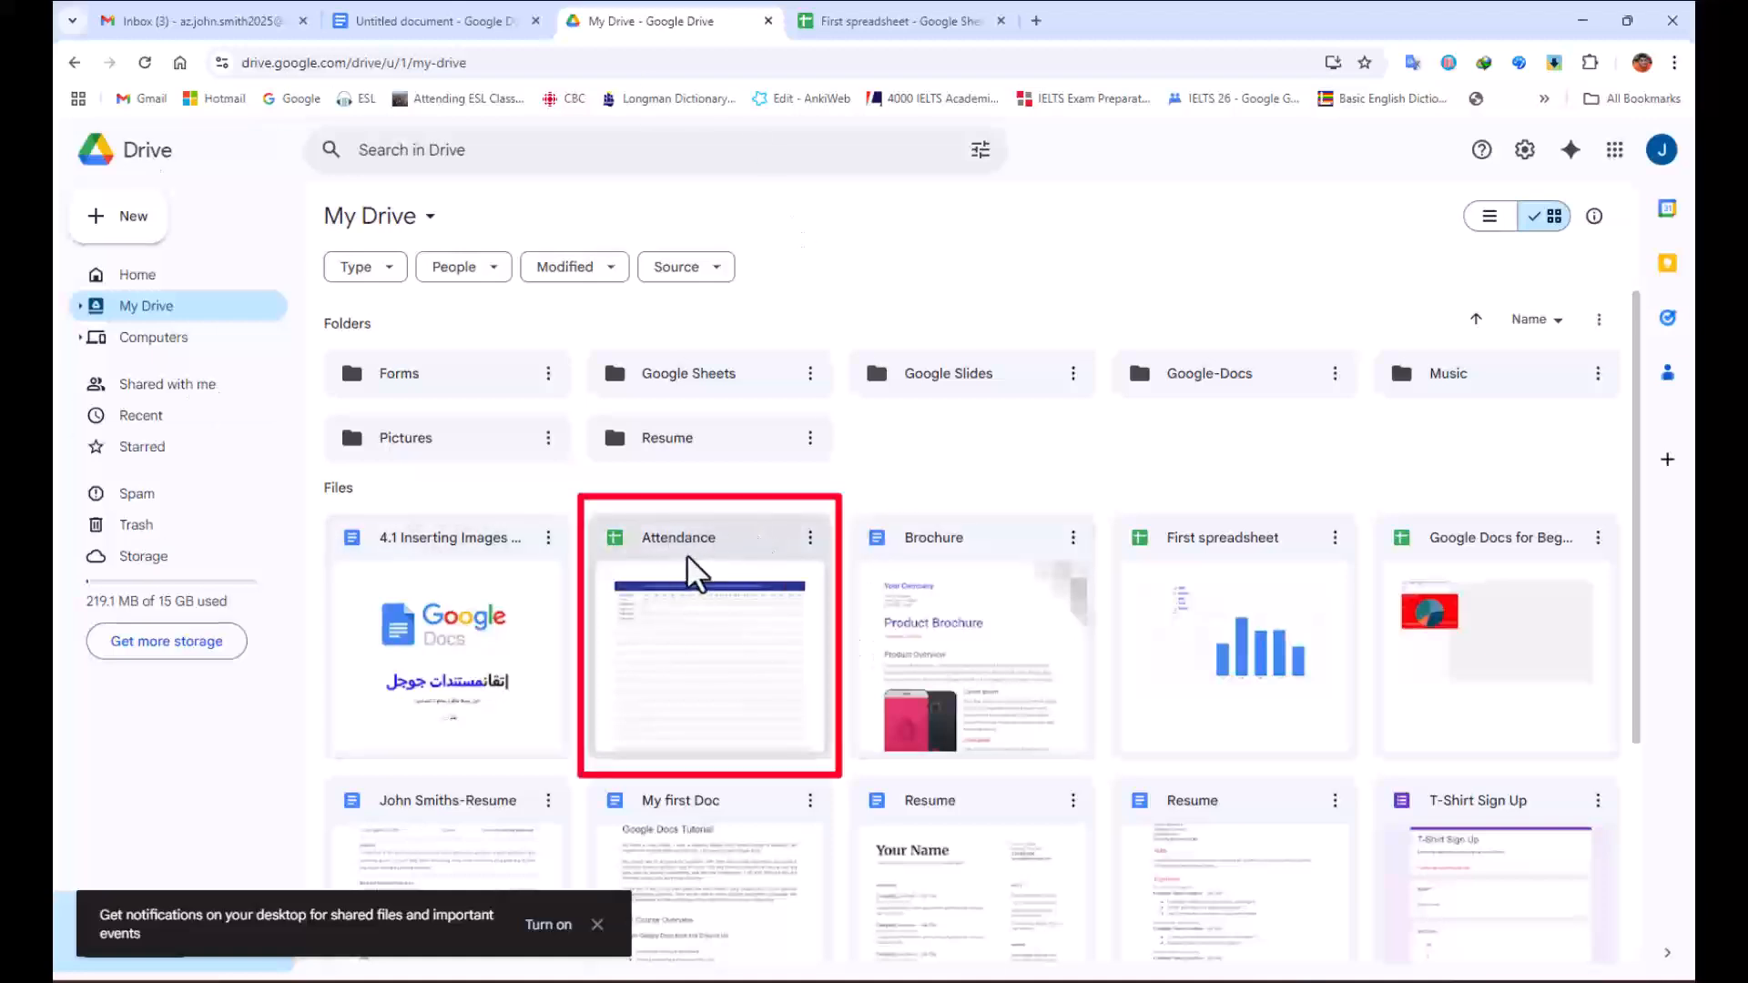
{"action": "scroll", "coordinate": [713, 642], "scroll_direction": "down", "scroll_amount": 3}
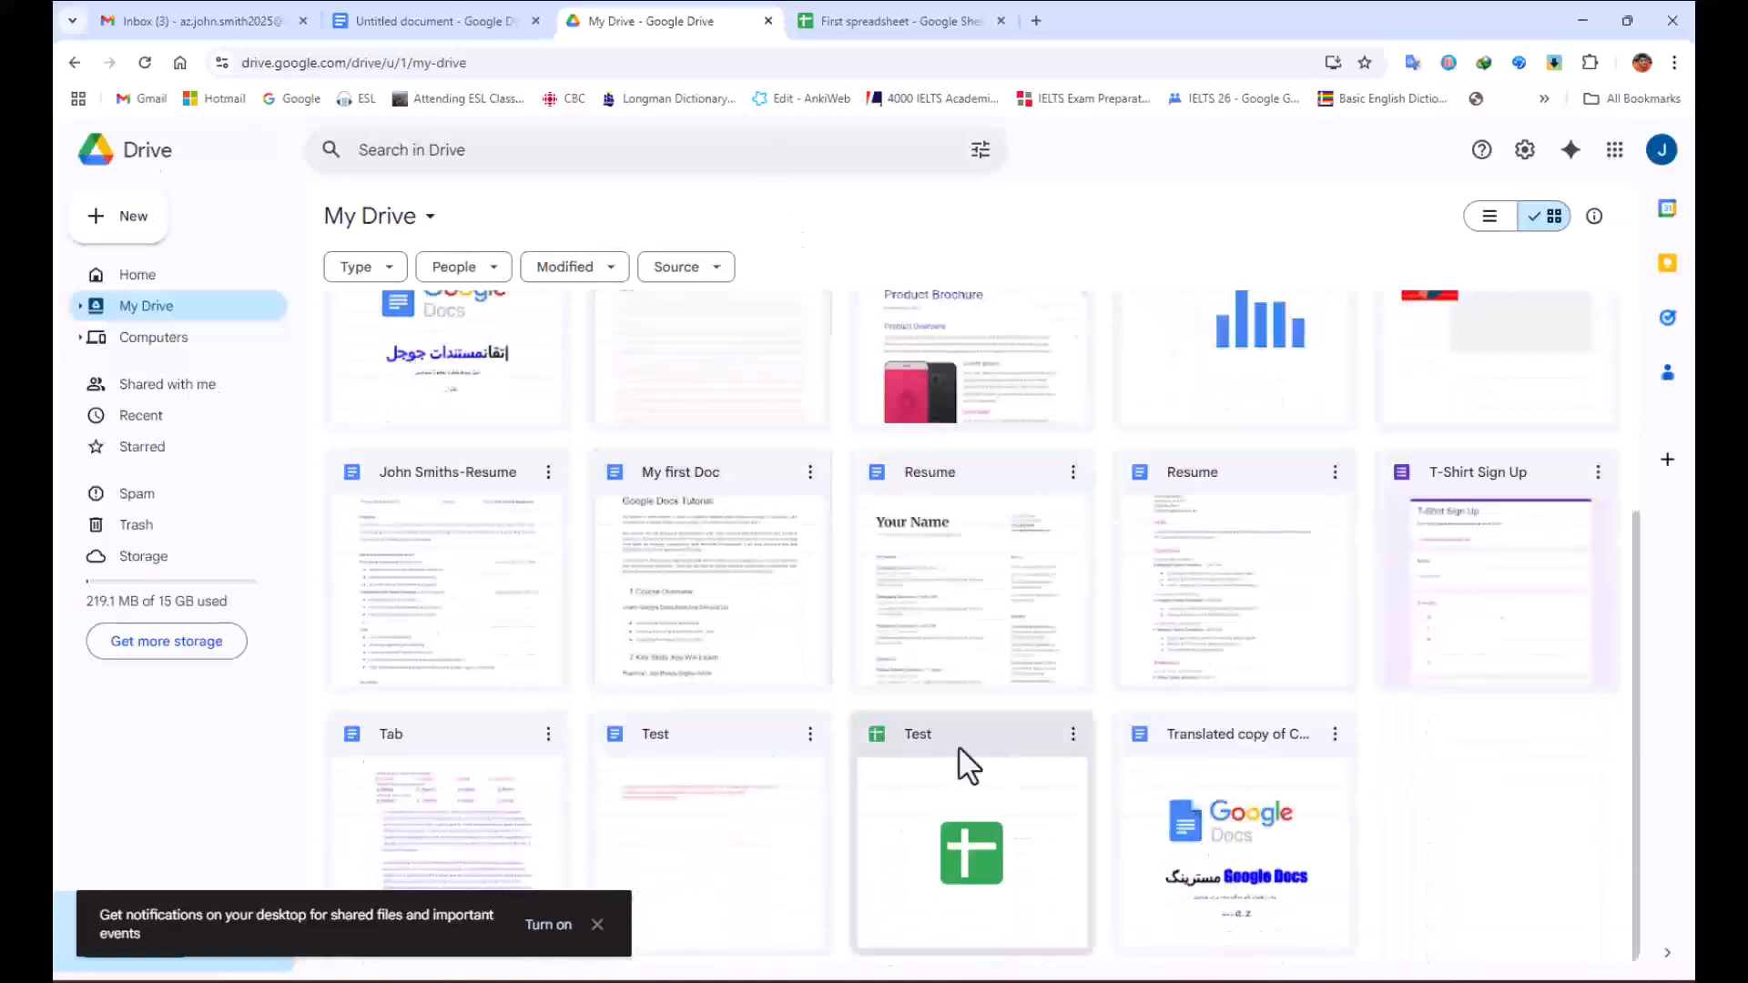
{"action": "double_click", "coordinate": [963, 832]}
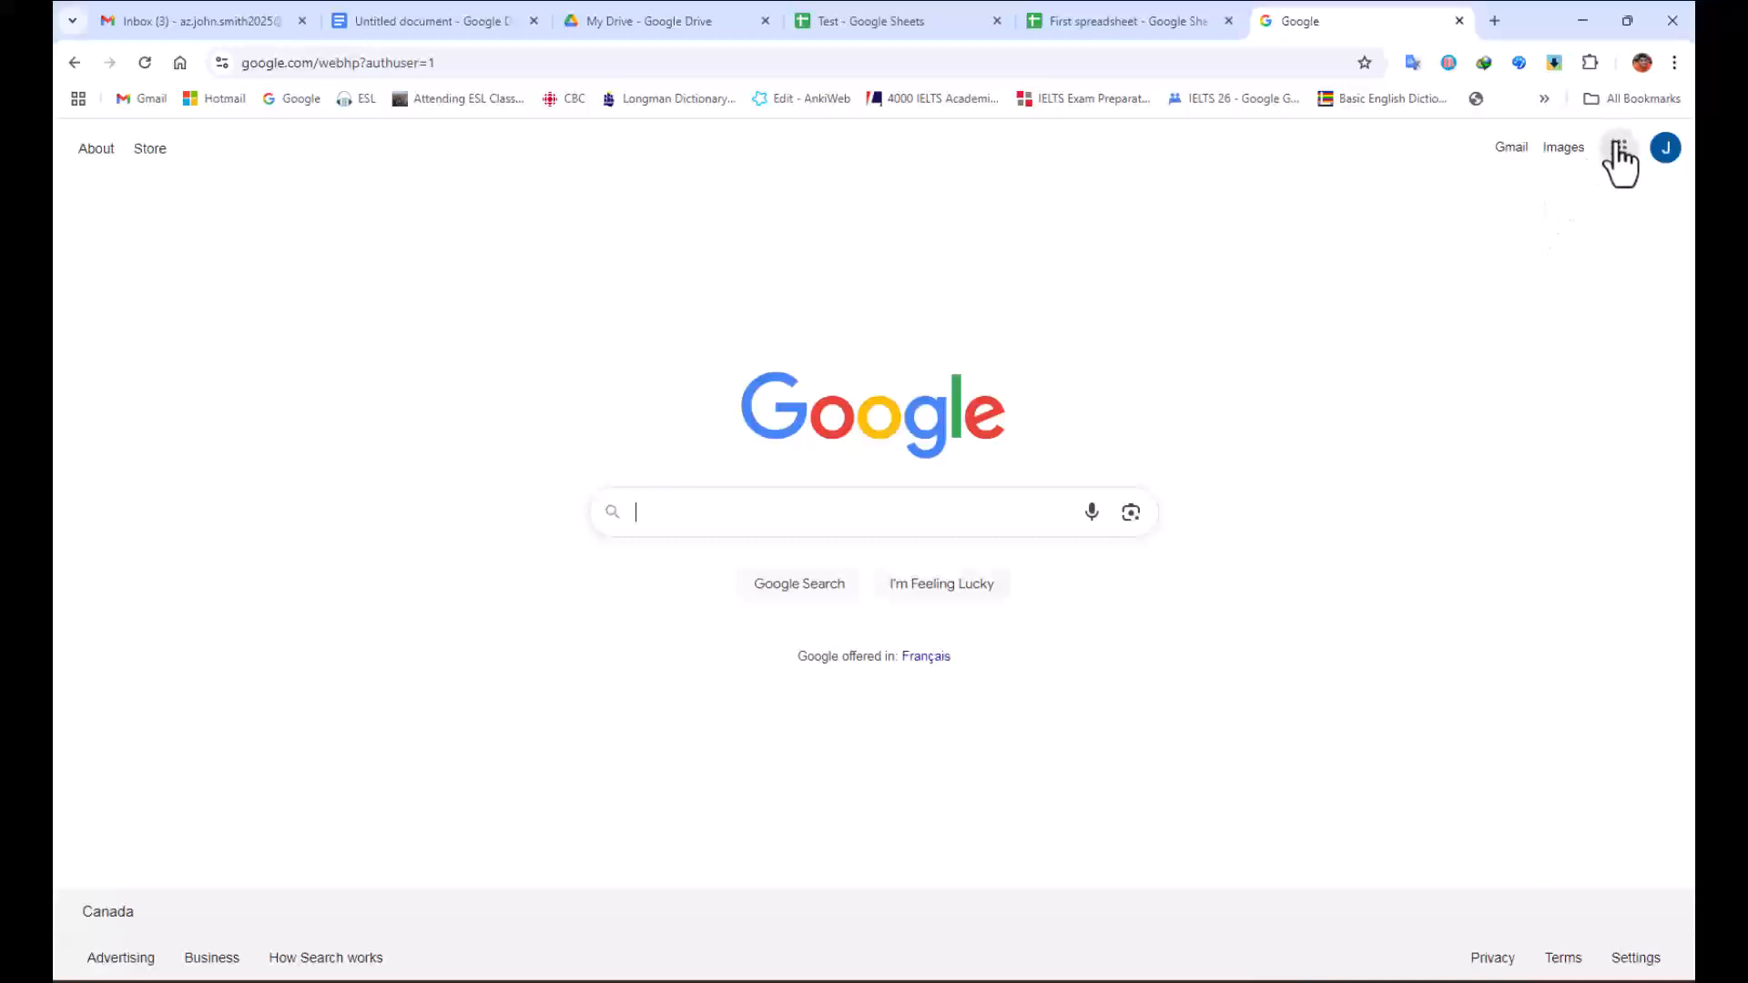
Open Sheets from the Google apps list, and open it again through the web address sheets.google.com.
{"action": "left_click", "coordinate": [1619, 146]}
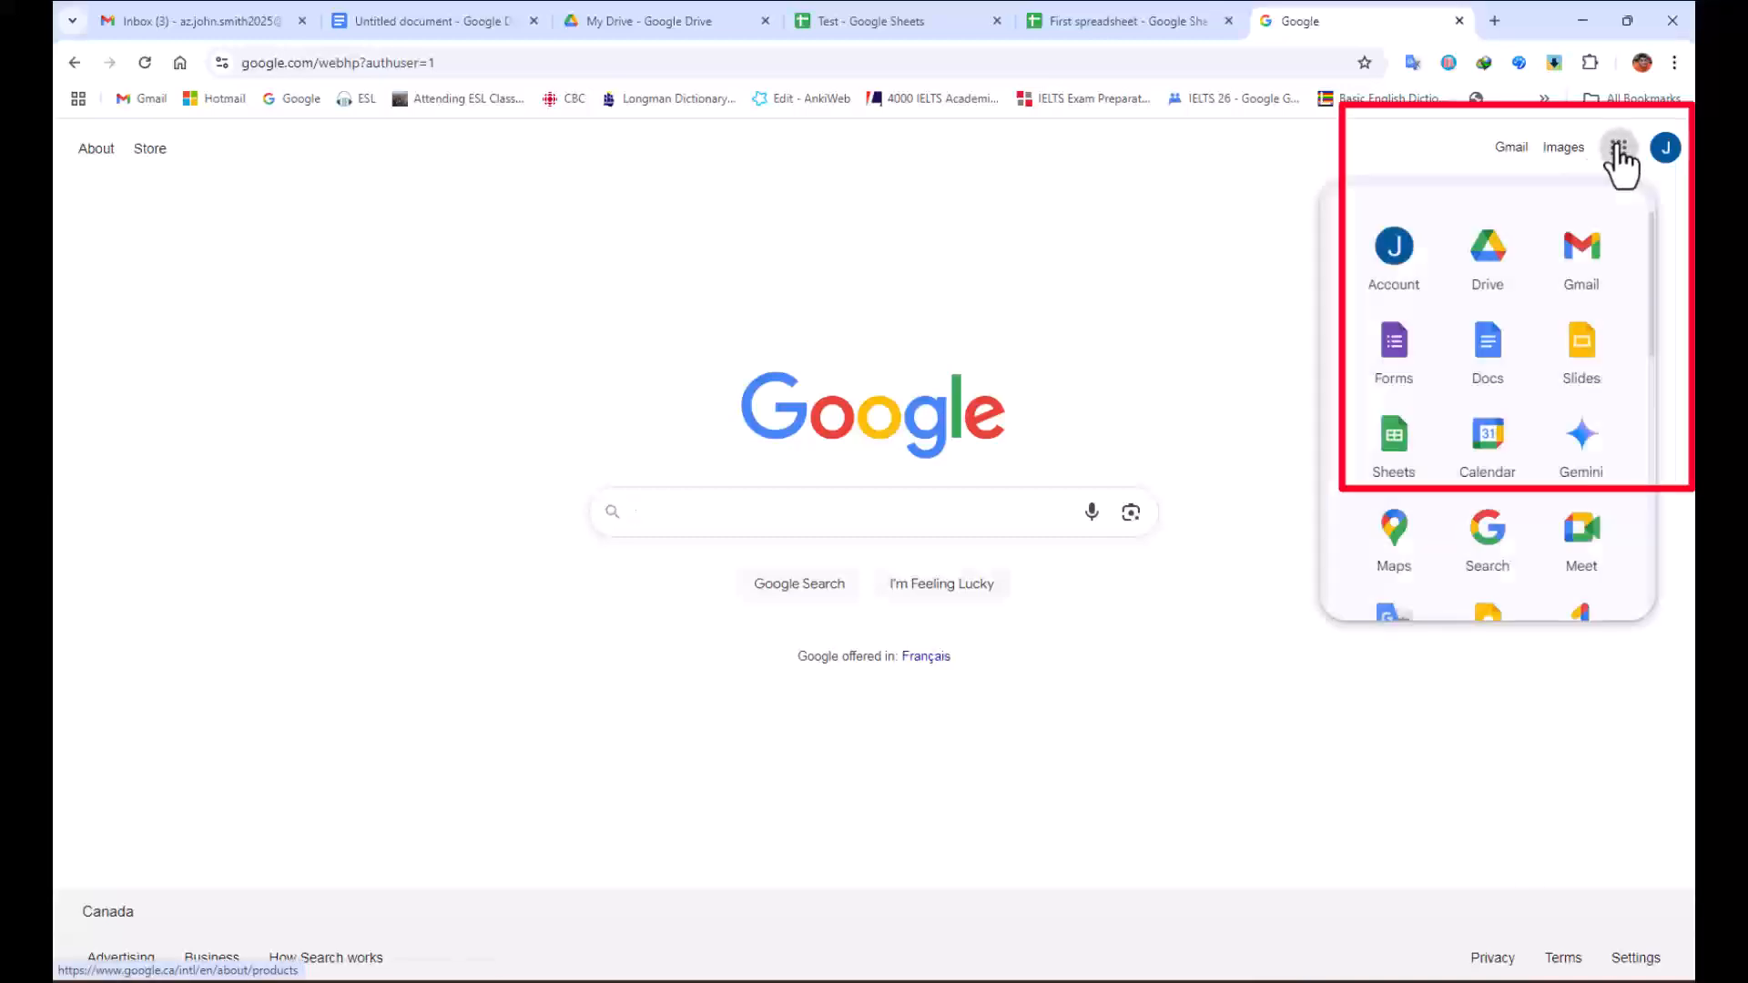
{"action": "left_click", "coordinate": [1393, 453]}
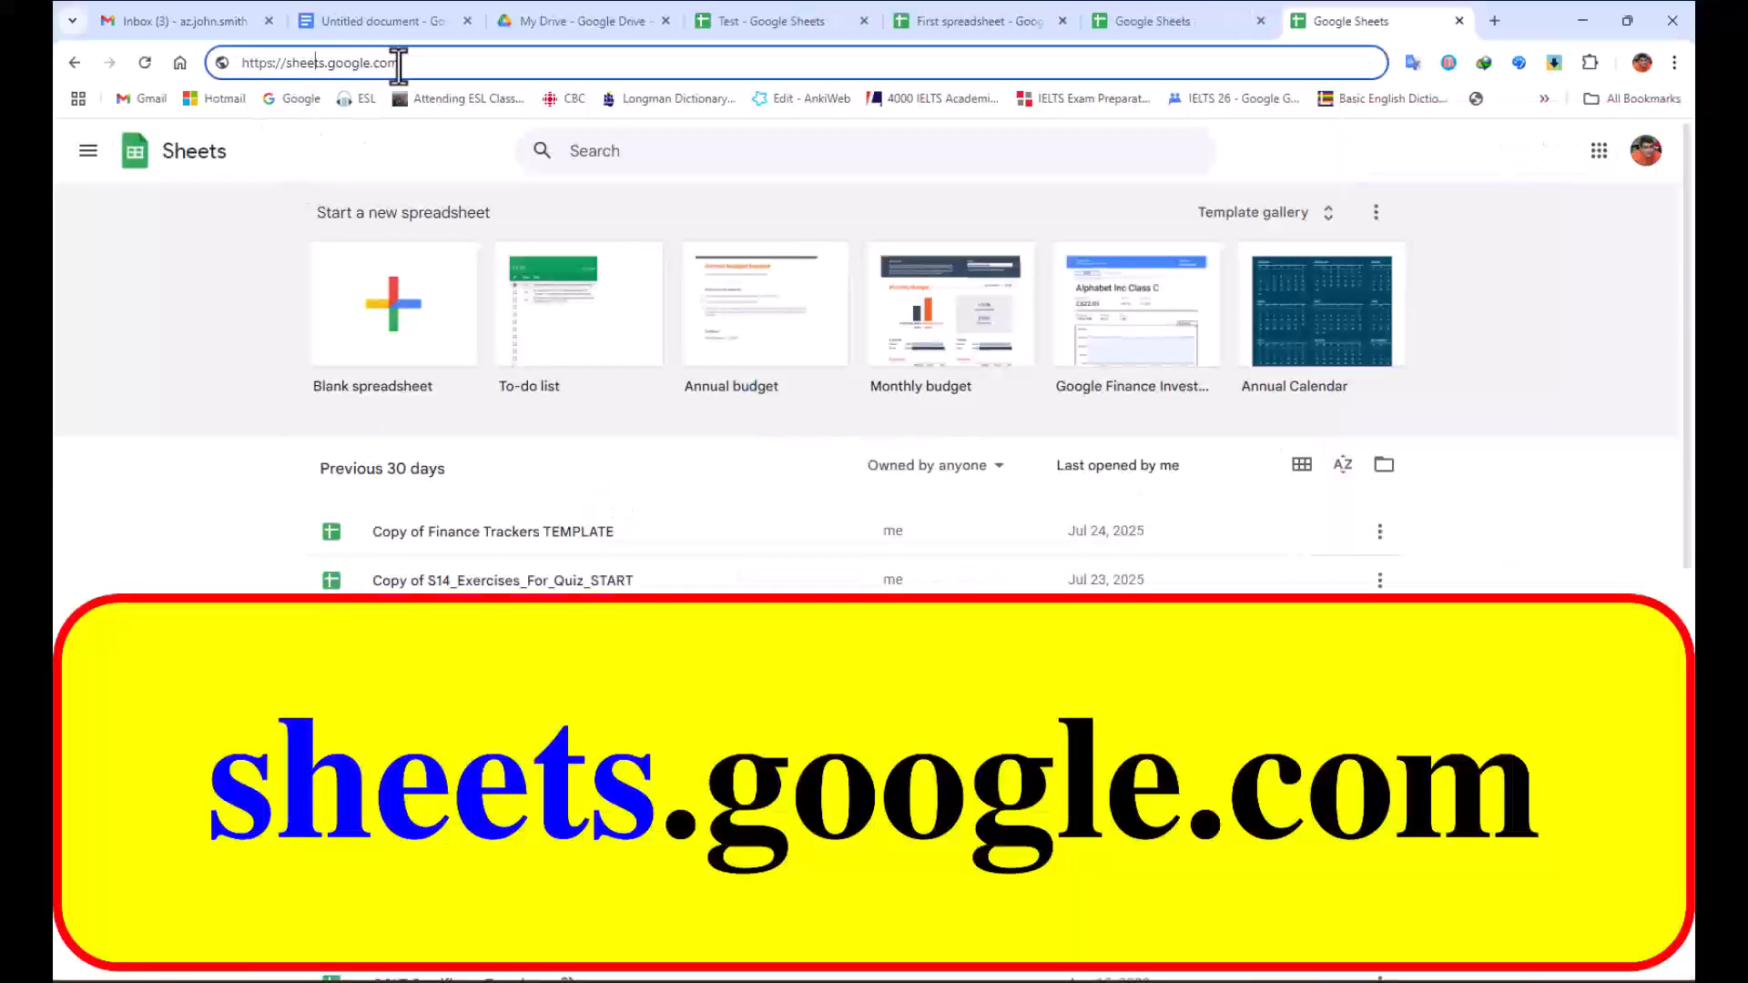
{"action": "left_click", "coordinate": [404, 65]}
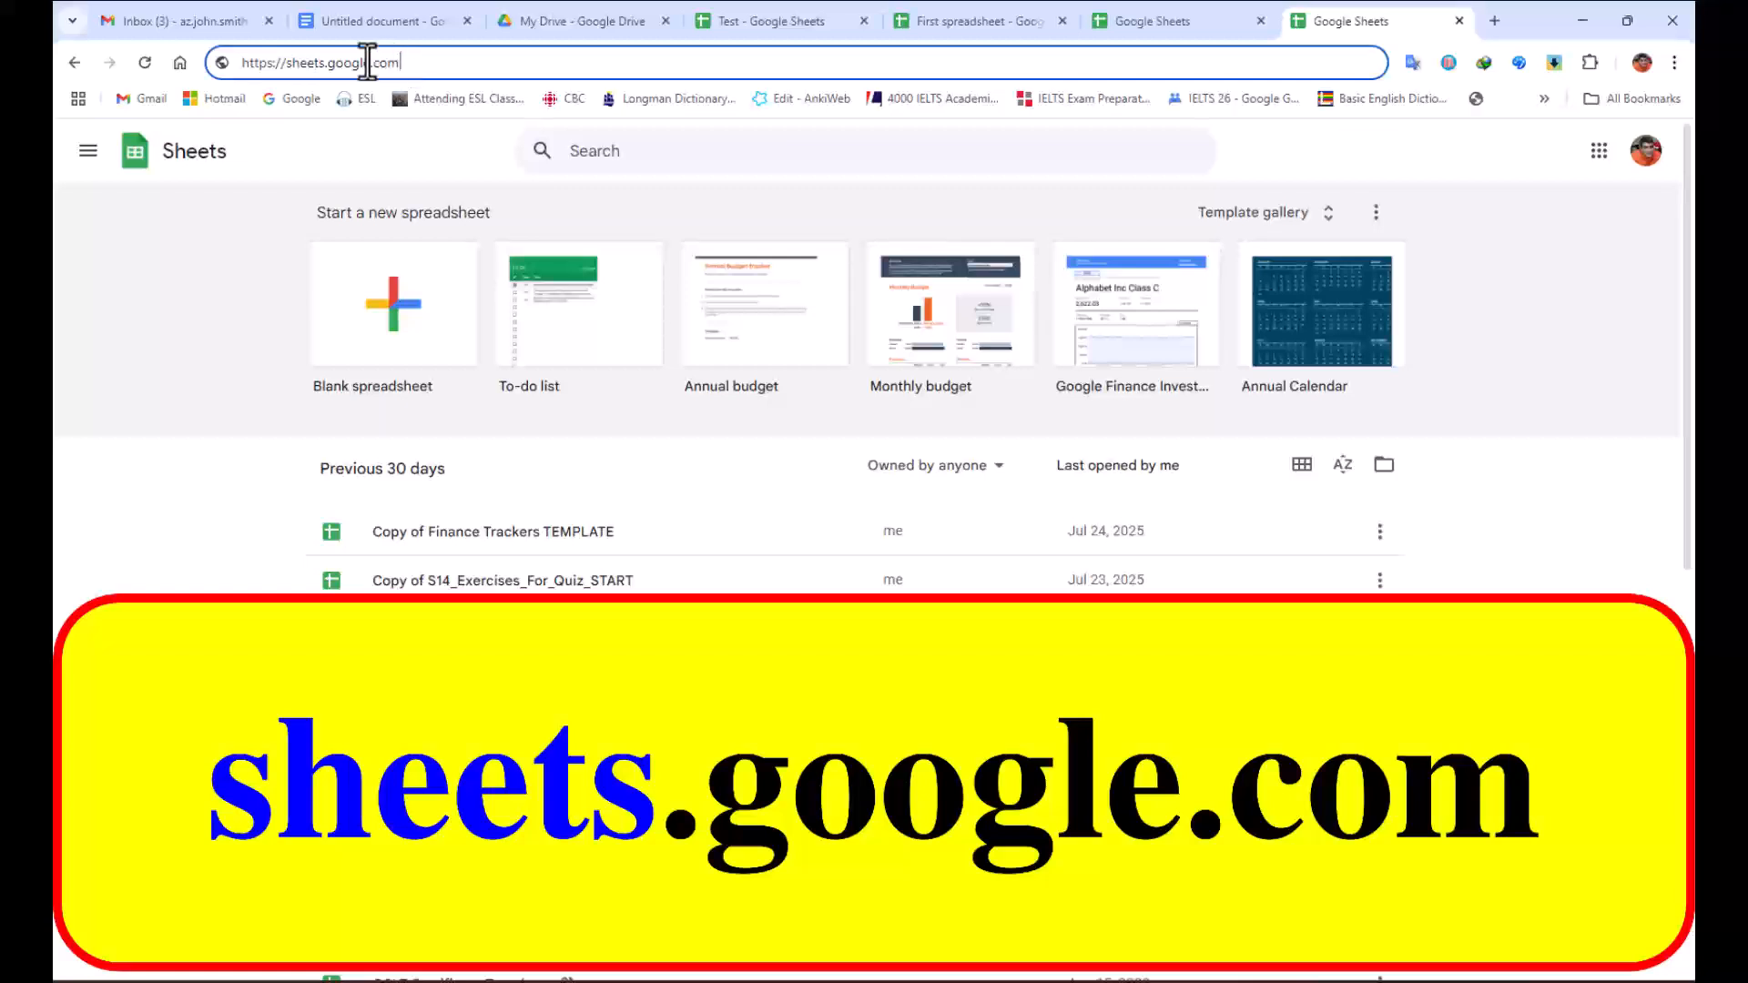
{"action": "key", "text": "Return"}
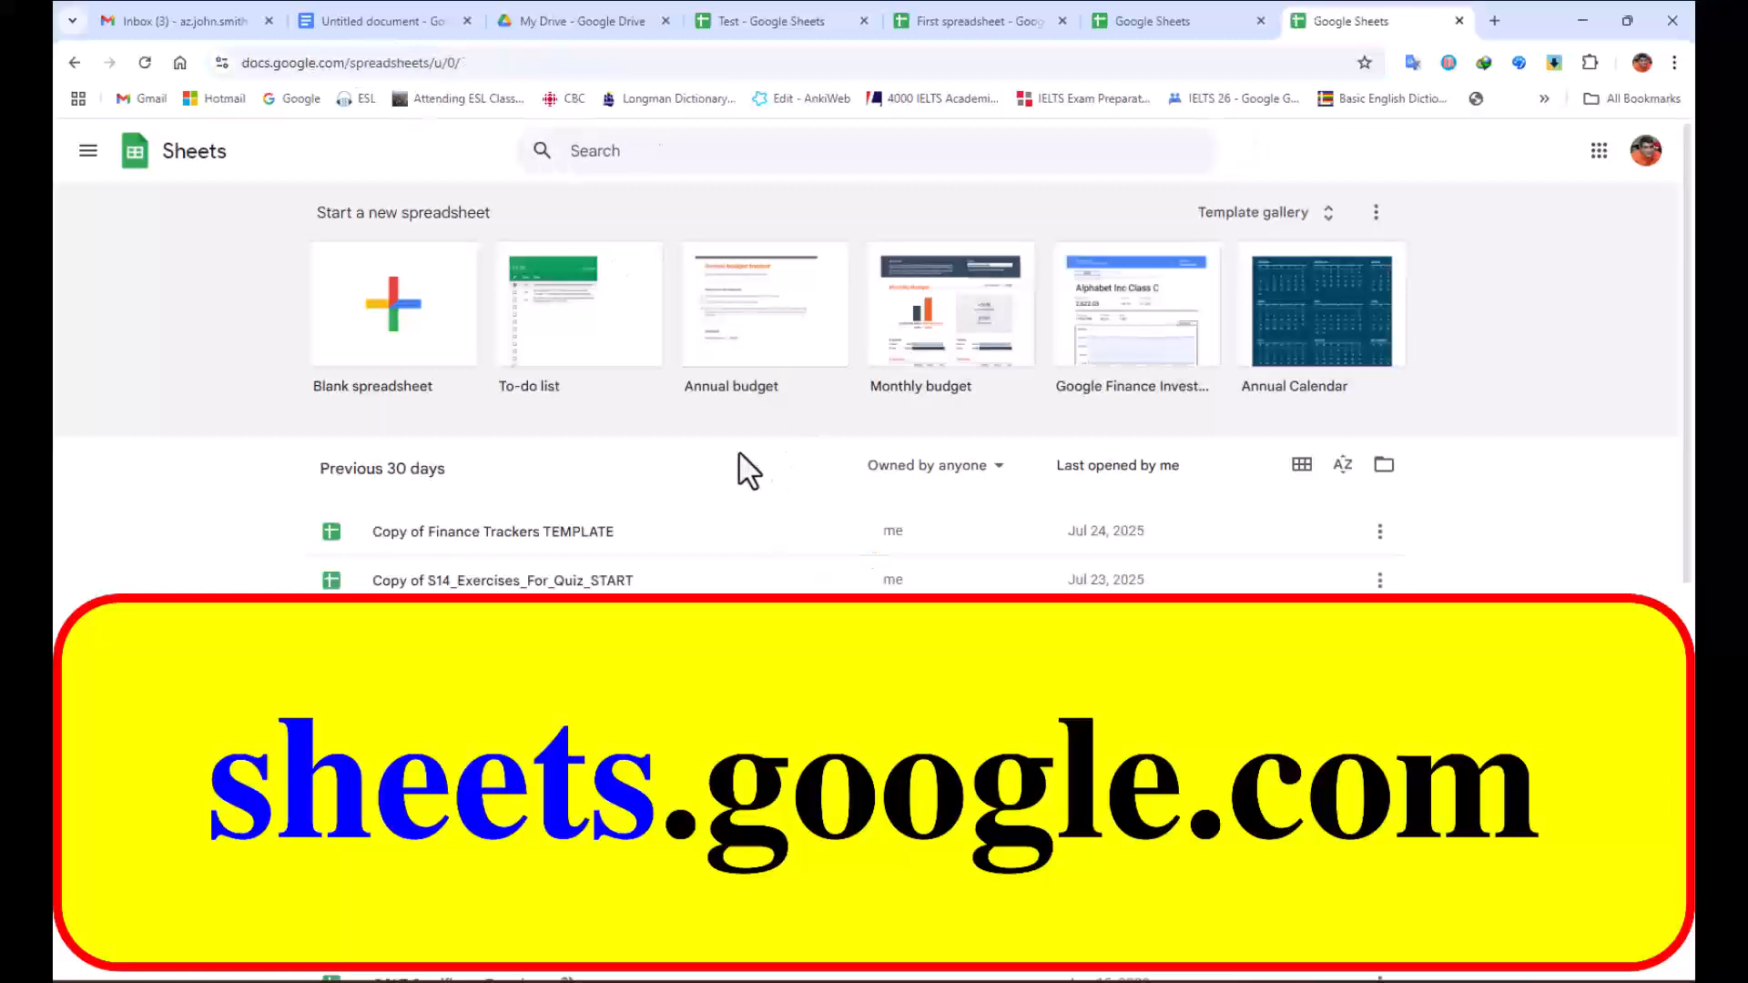
Create a new blank Google Sheets file from My Drive in Google Drive.
{"action": "left_click", "coordinate": [551, 26]}
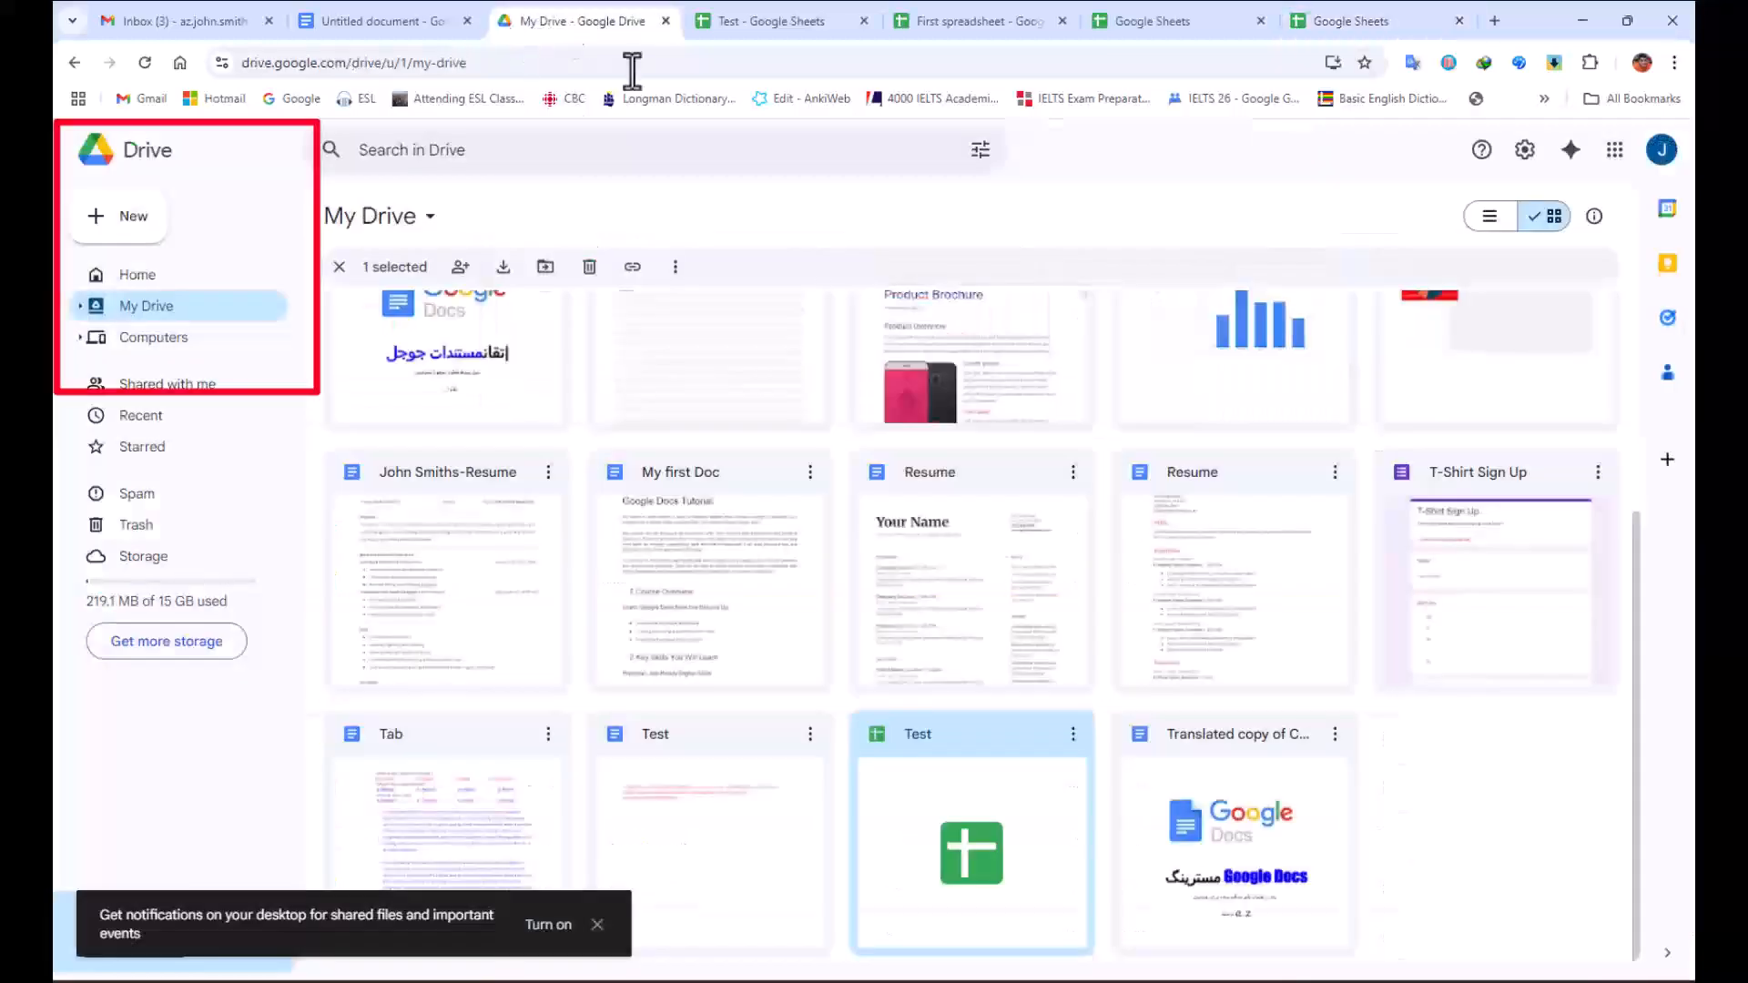
{"action": "left_click", "coordinate": [108, 224]}
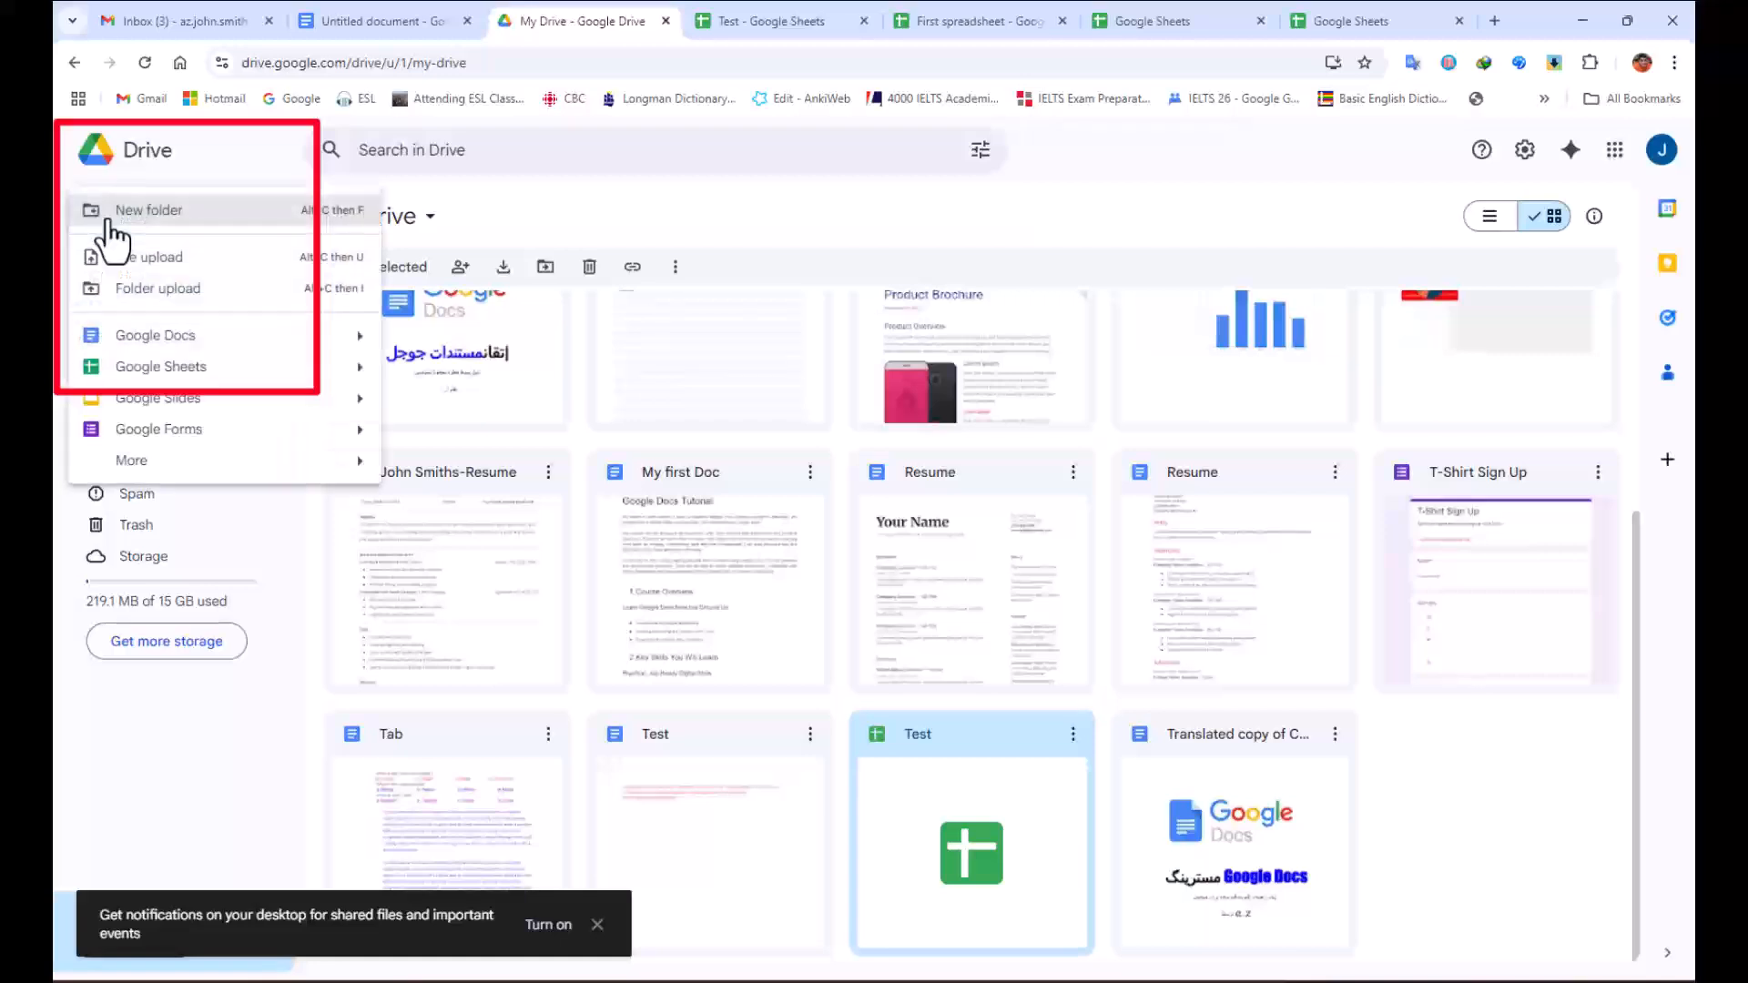
{"action": "left_click", "coordinate": [186, 369]}
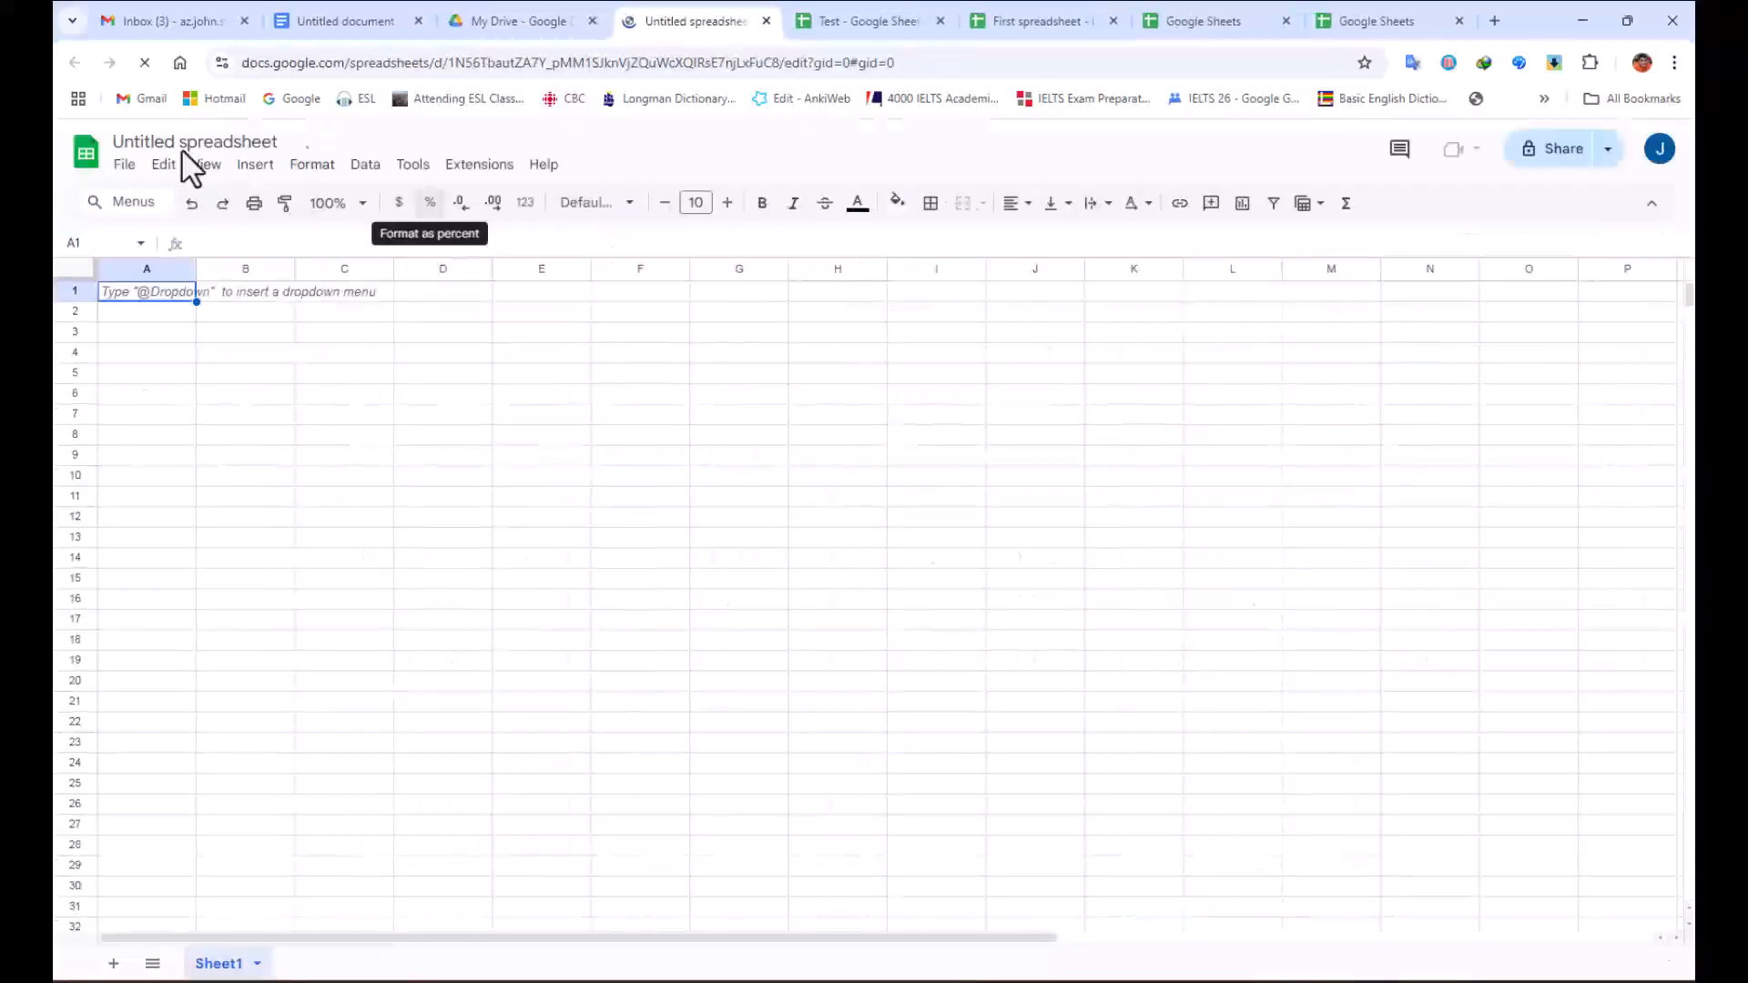
{"action": "left_click", "coordinate": [533, 26]}
{"action": "left_click", "coordinate": [658, 26]}
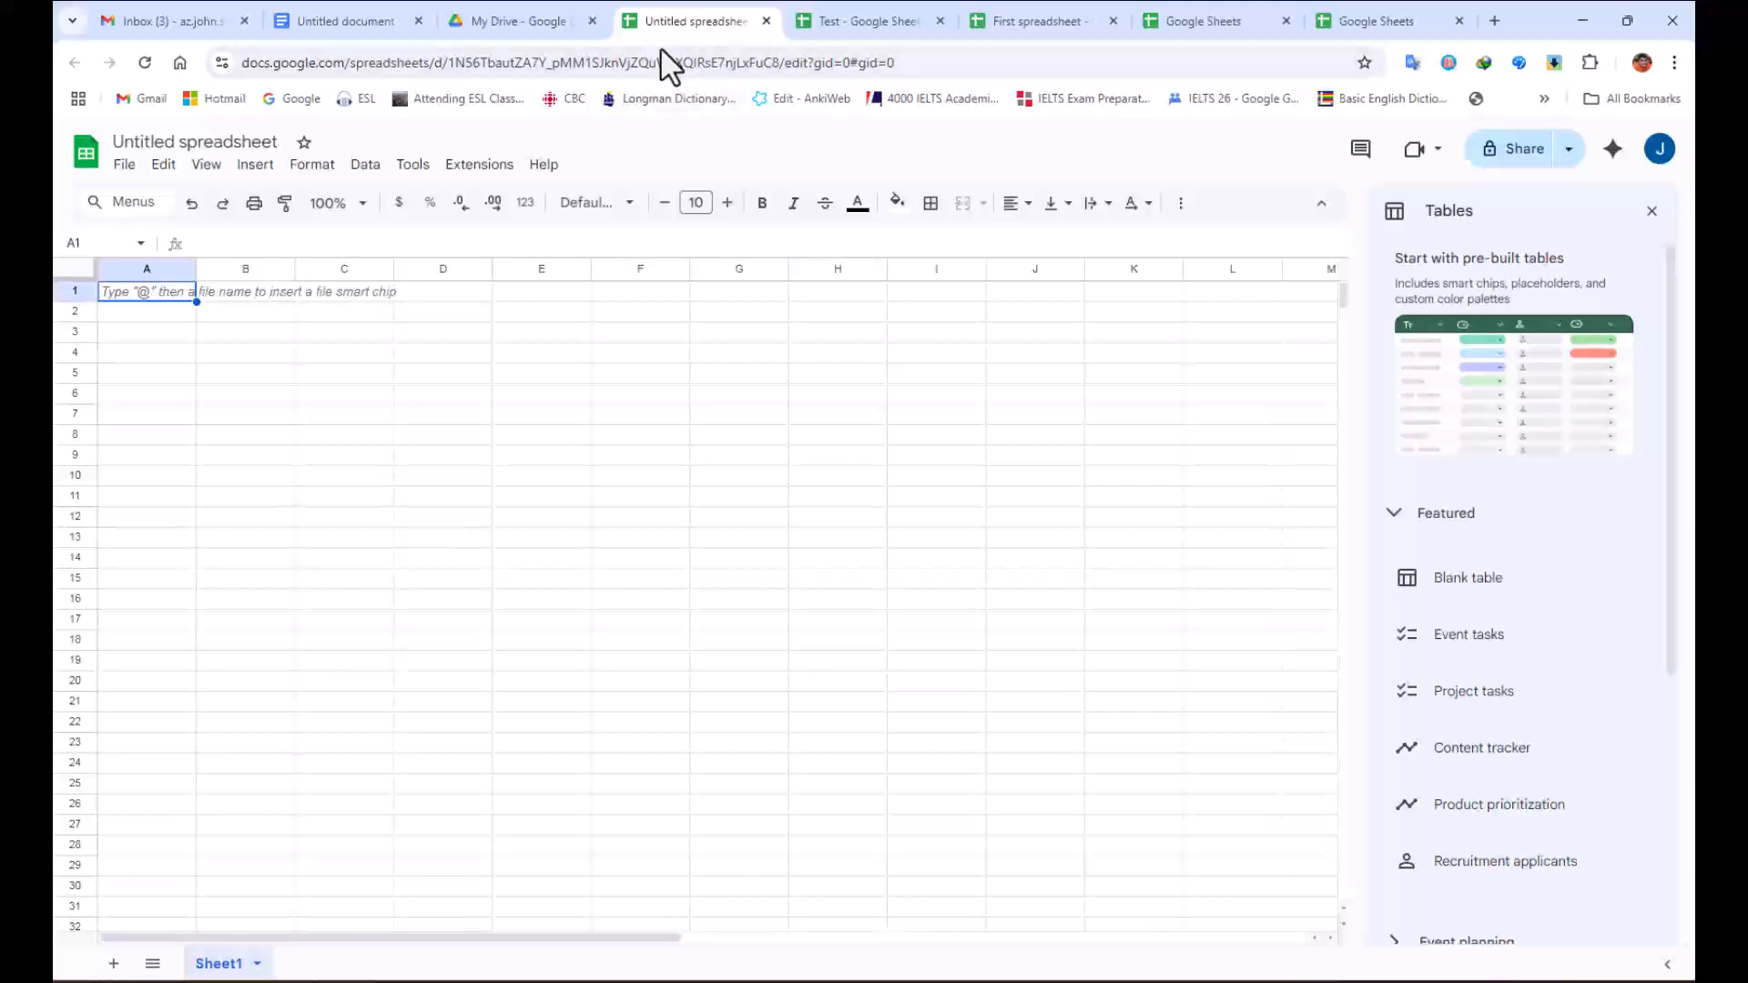
Return to the Sheets home page and open My Weekly To-Do List from the recent files.
{"action": "left_click", "coordinate": [88, 168]}
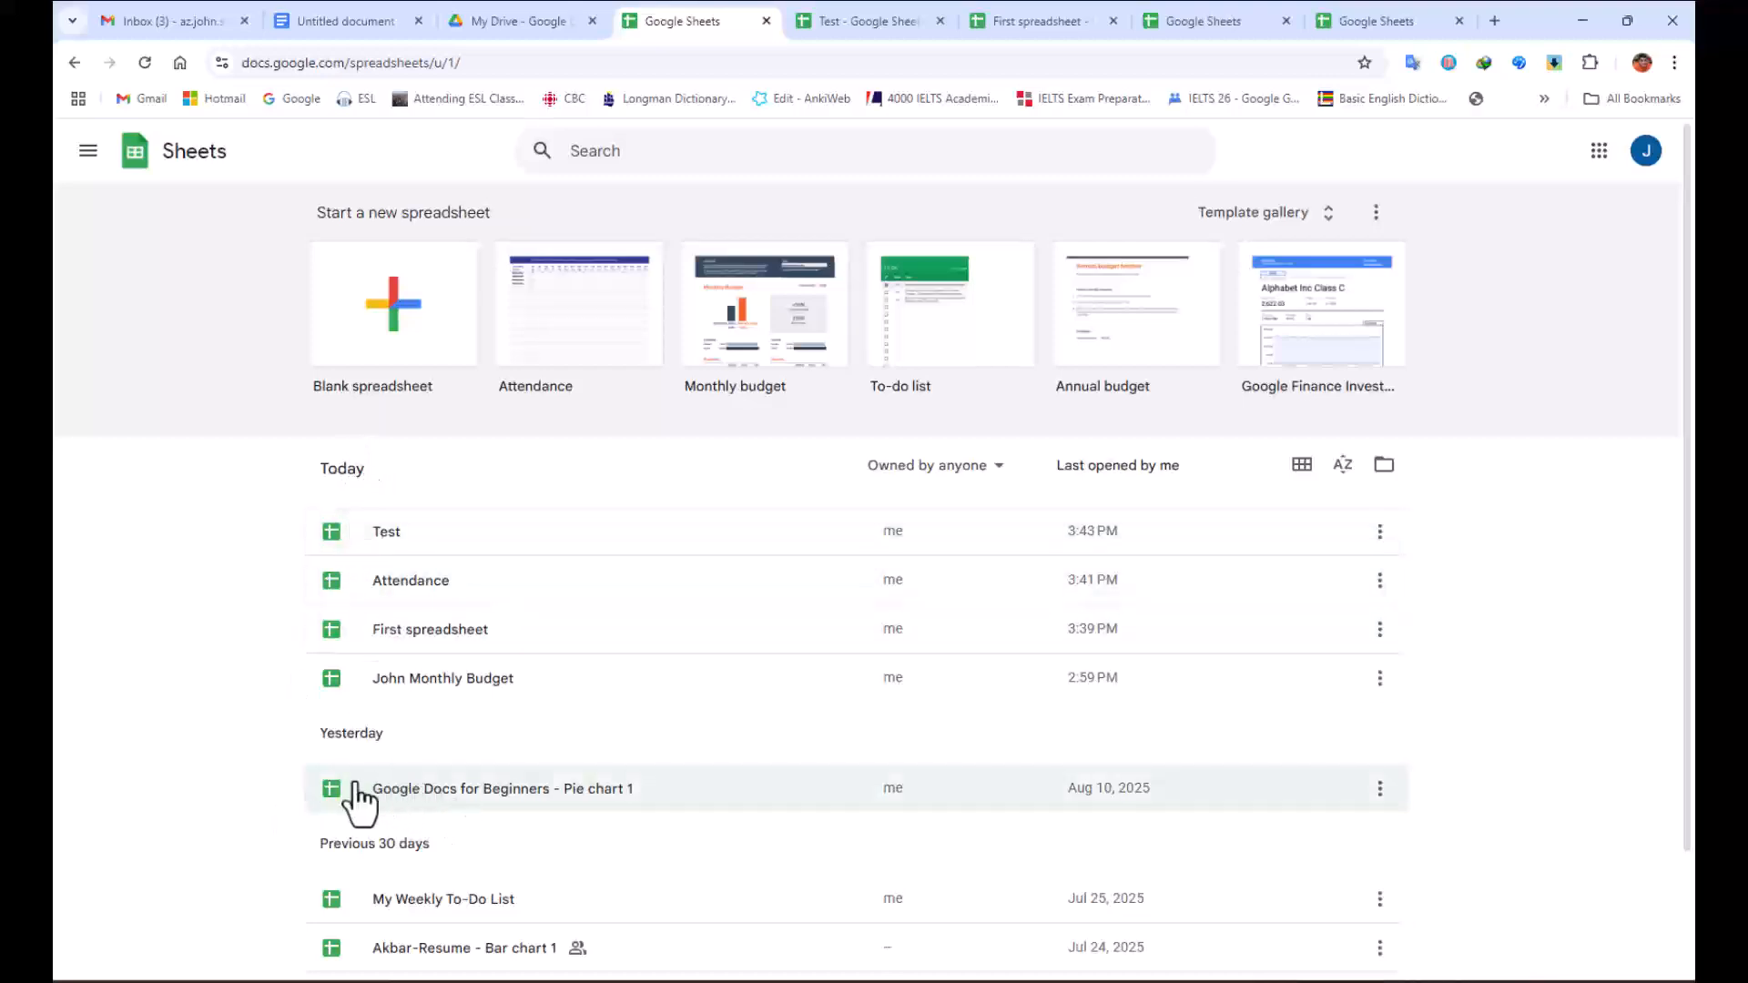
{"action": "scroll", "coordinate": [380, 865], "scroll_direction": "down", "scroll_amount": 2}
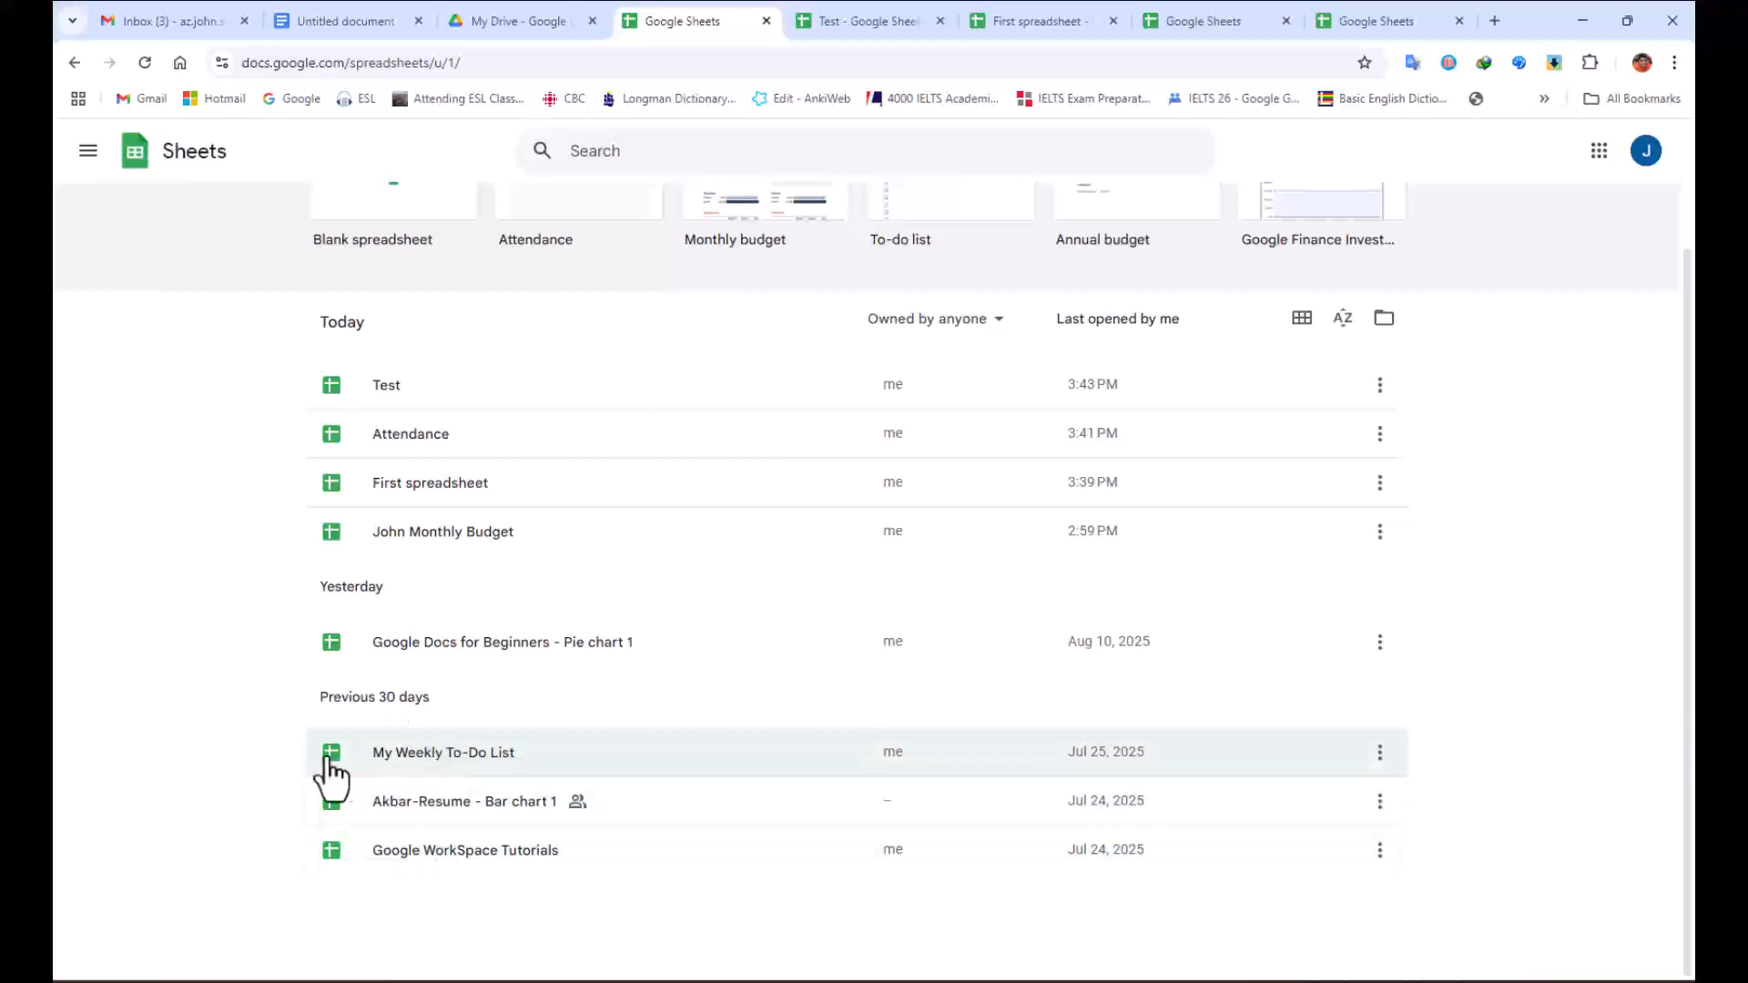
{"action": "left_click", "coordinate": [458, 756]}
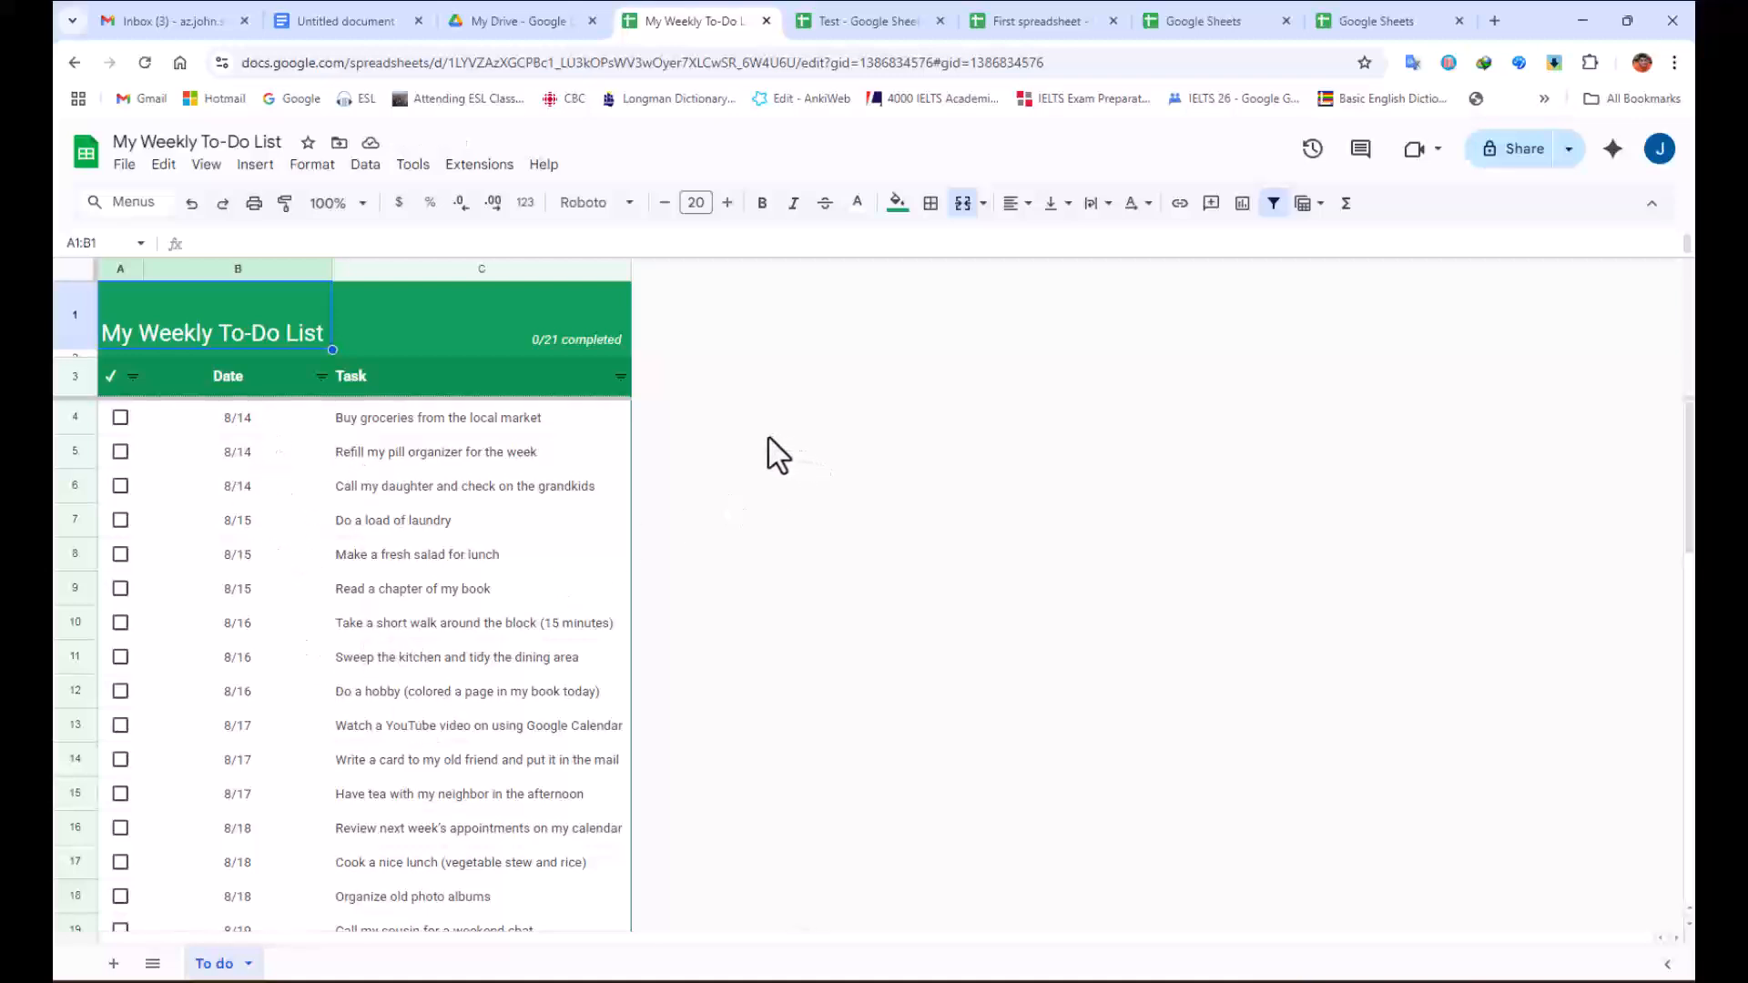
Create another blank spreadsheet from within the open My Weekly To-Do List file.
{"action": "left_click", "coordinate": [124, 164]}
{"action": "mouse_move", "coordinate": [173, 207]}
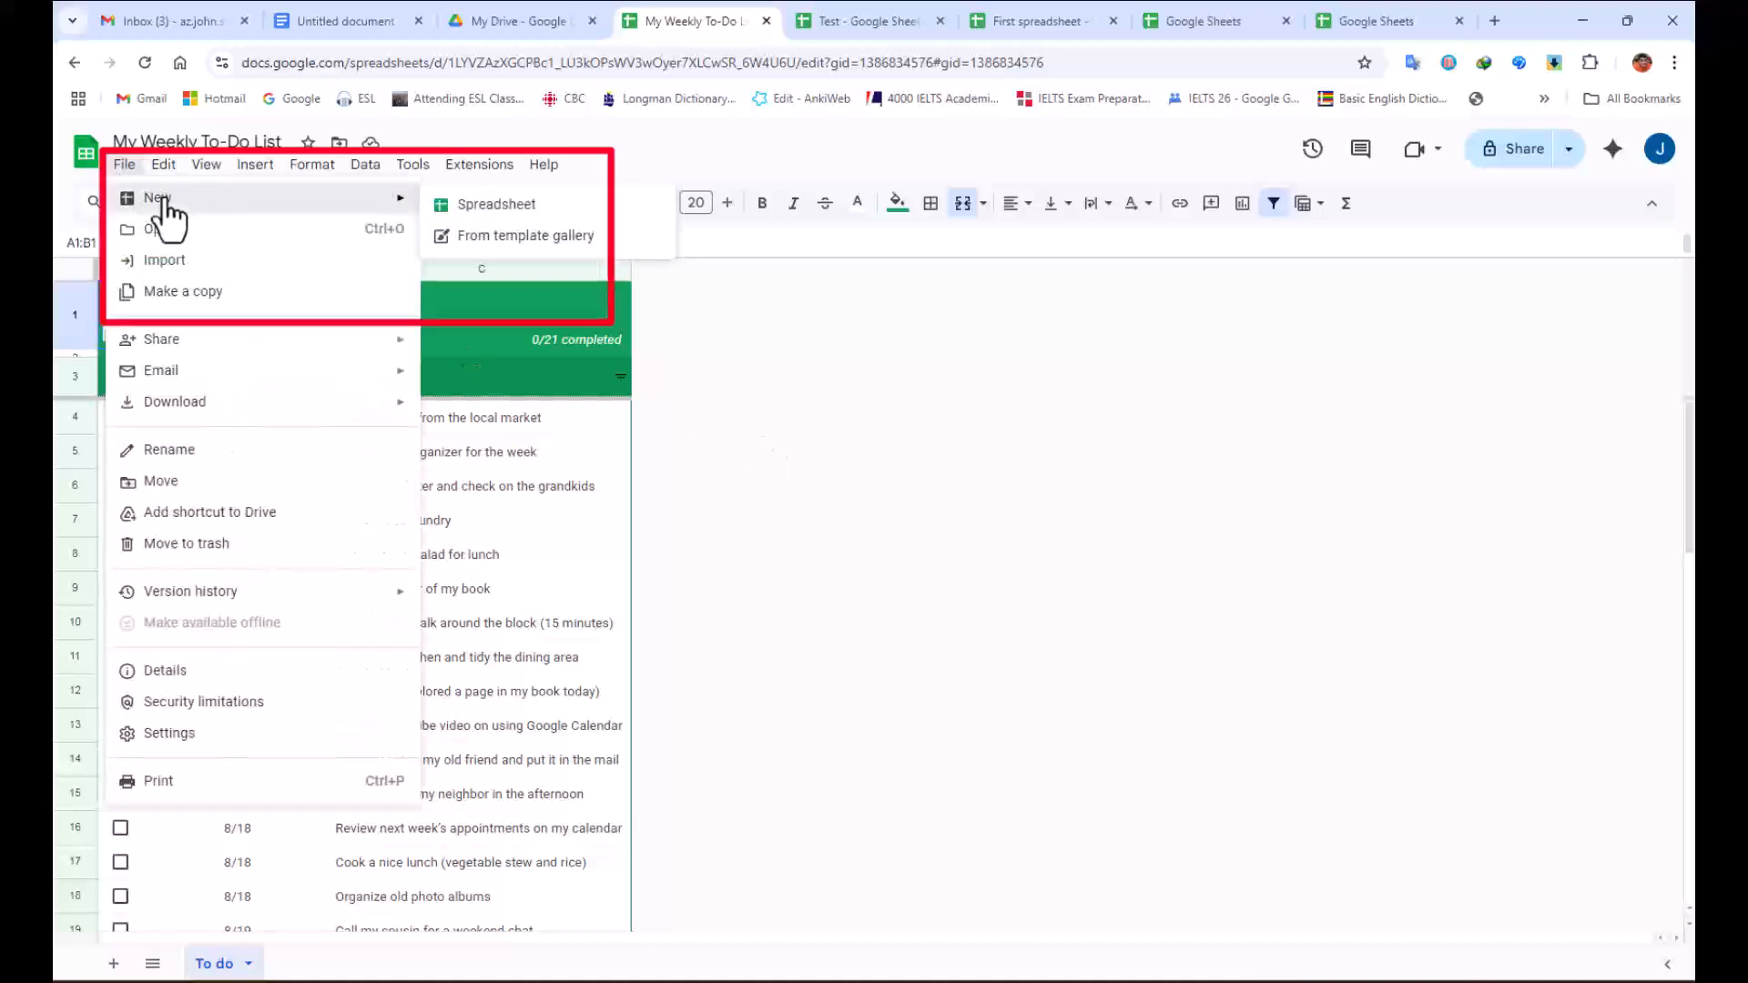
{"action": "left_click", "coordinate": [496, 207]}
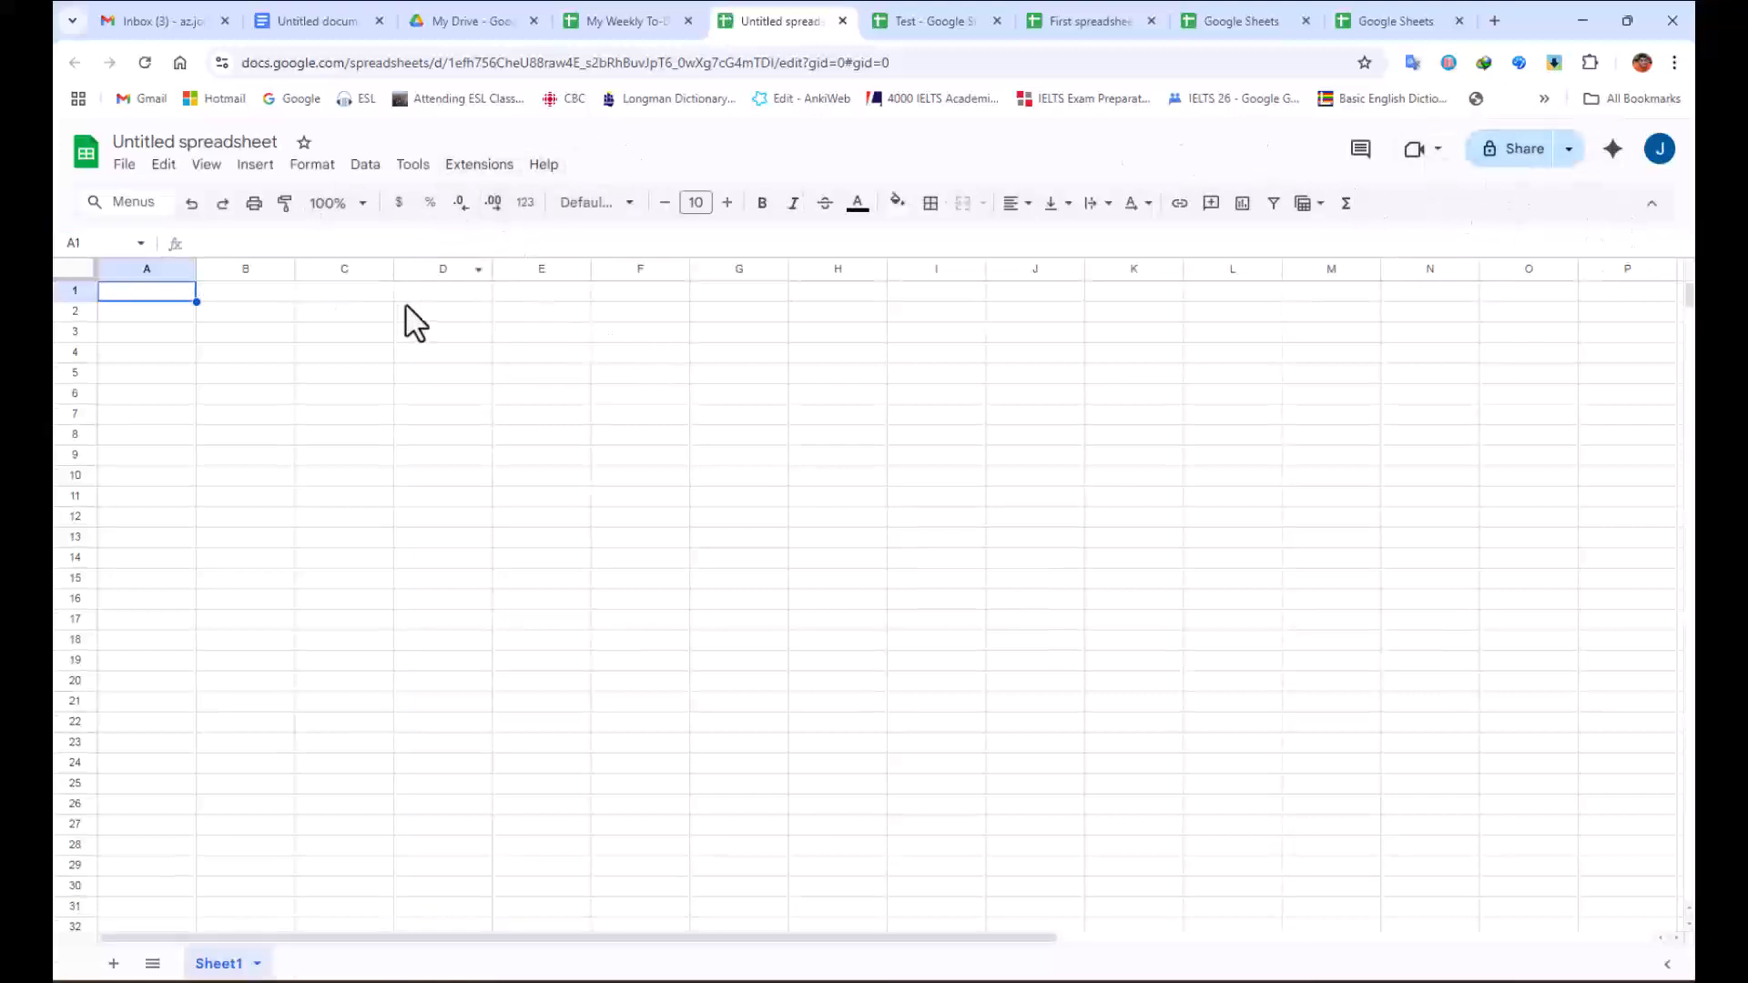
Change the title of the new untitled spreadsheet to Book1-Practice.
{"action": "left_click", "coordinate": [311, 26]}
{"action": "left_click", "coordinate": [781, 21]}
{"action": "left_click", "coordinate": [193, 141]}
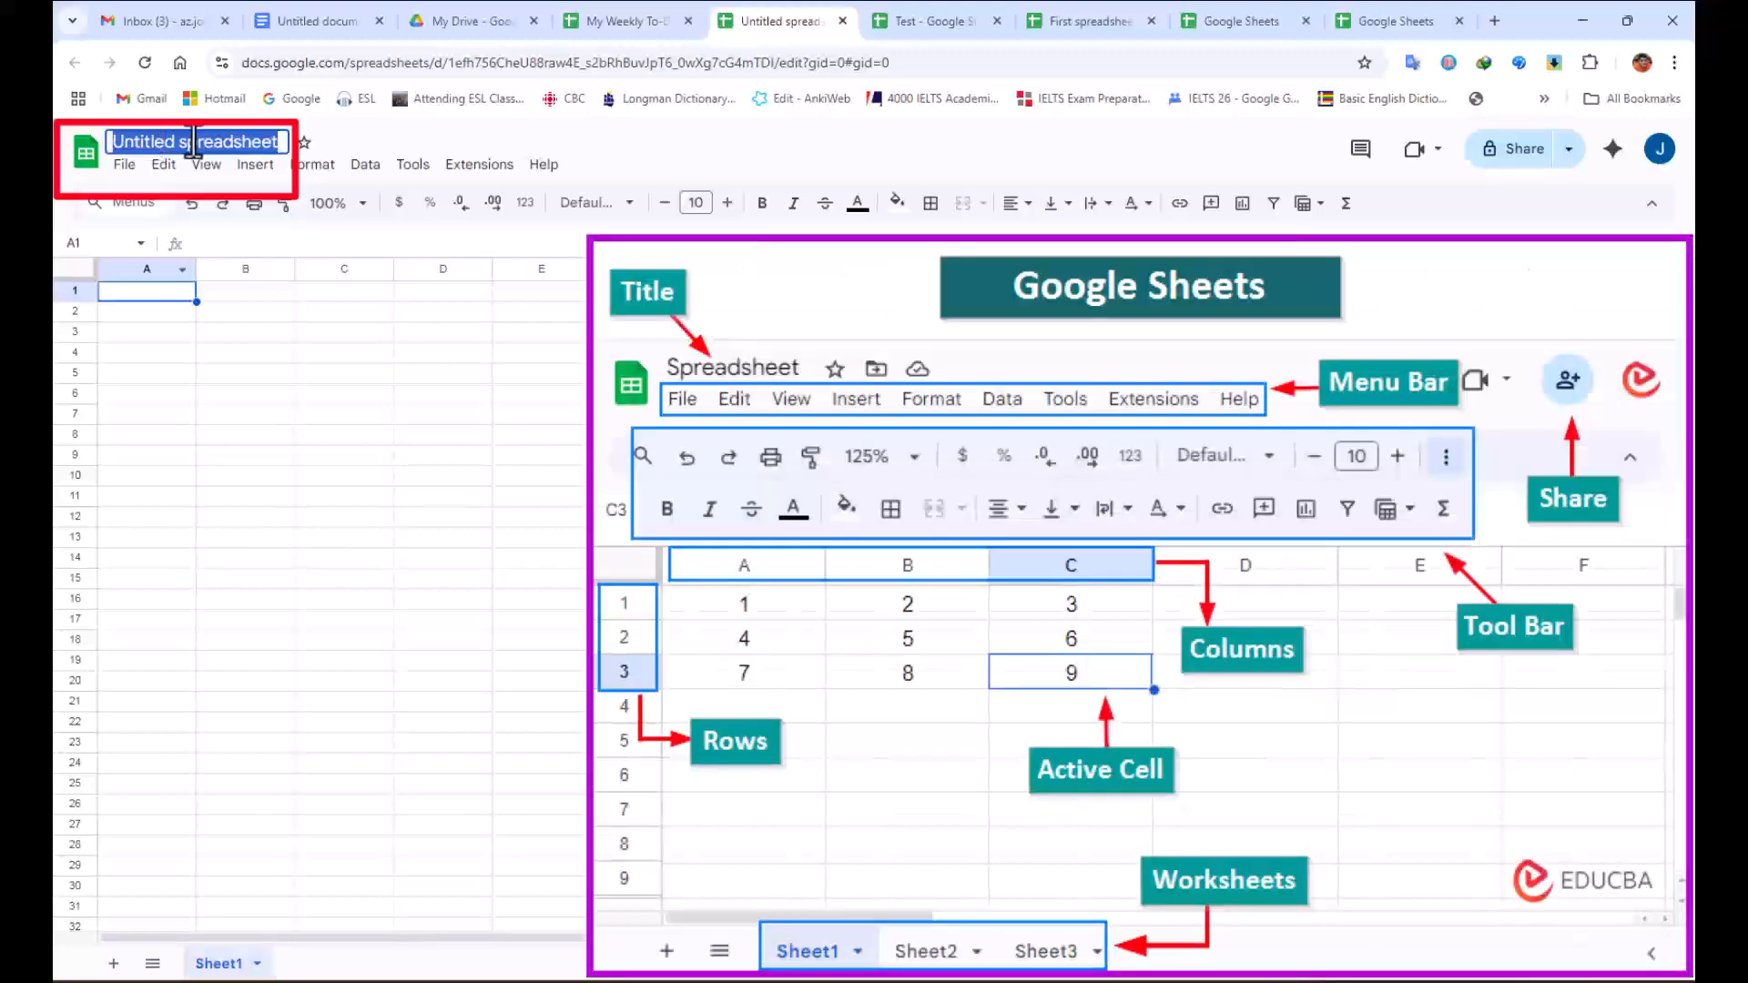
{"action": "type", "text": "Book1-Practice"}
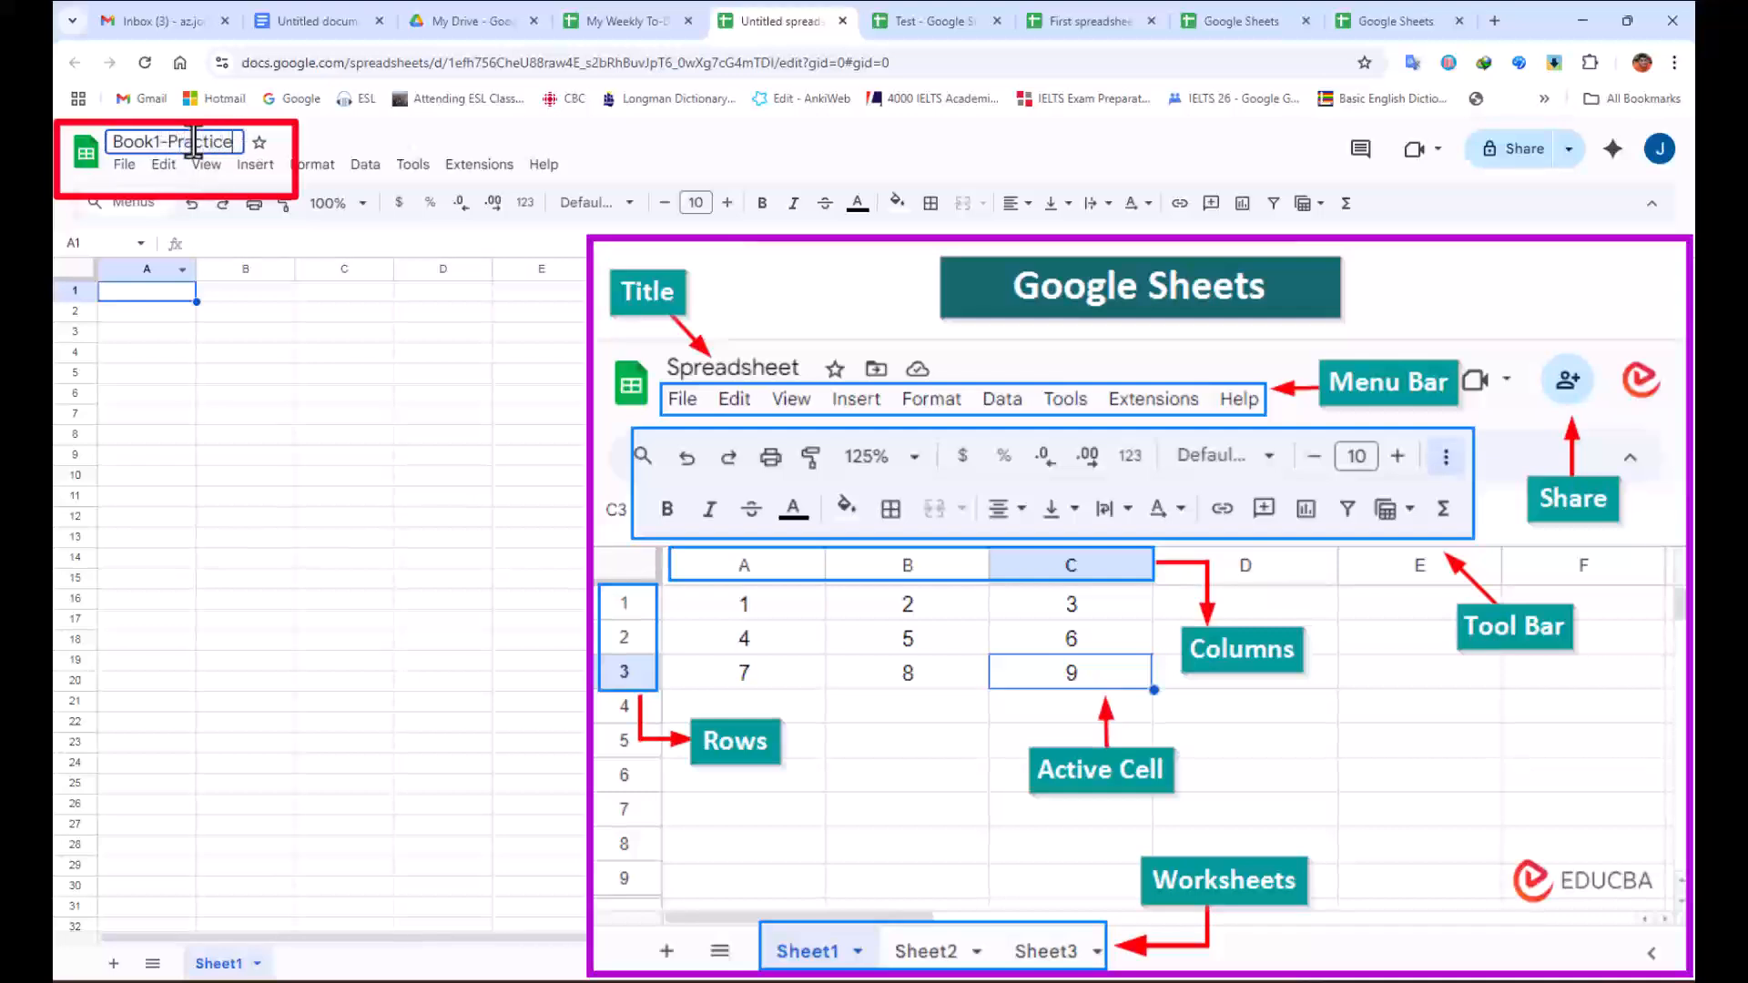
Confirm the new spreadsheet title and look through the commands grouped under File, Edit, Format and Help.
{"action": "left_click", "coordinate": [263, 291]}
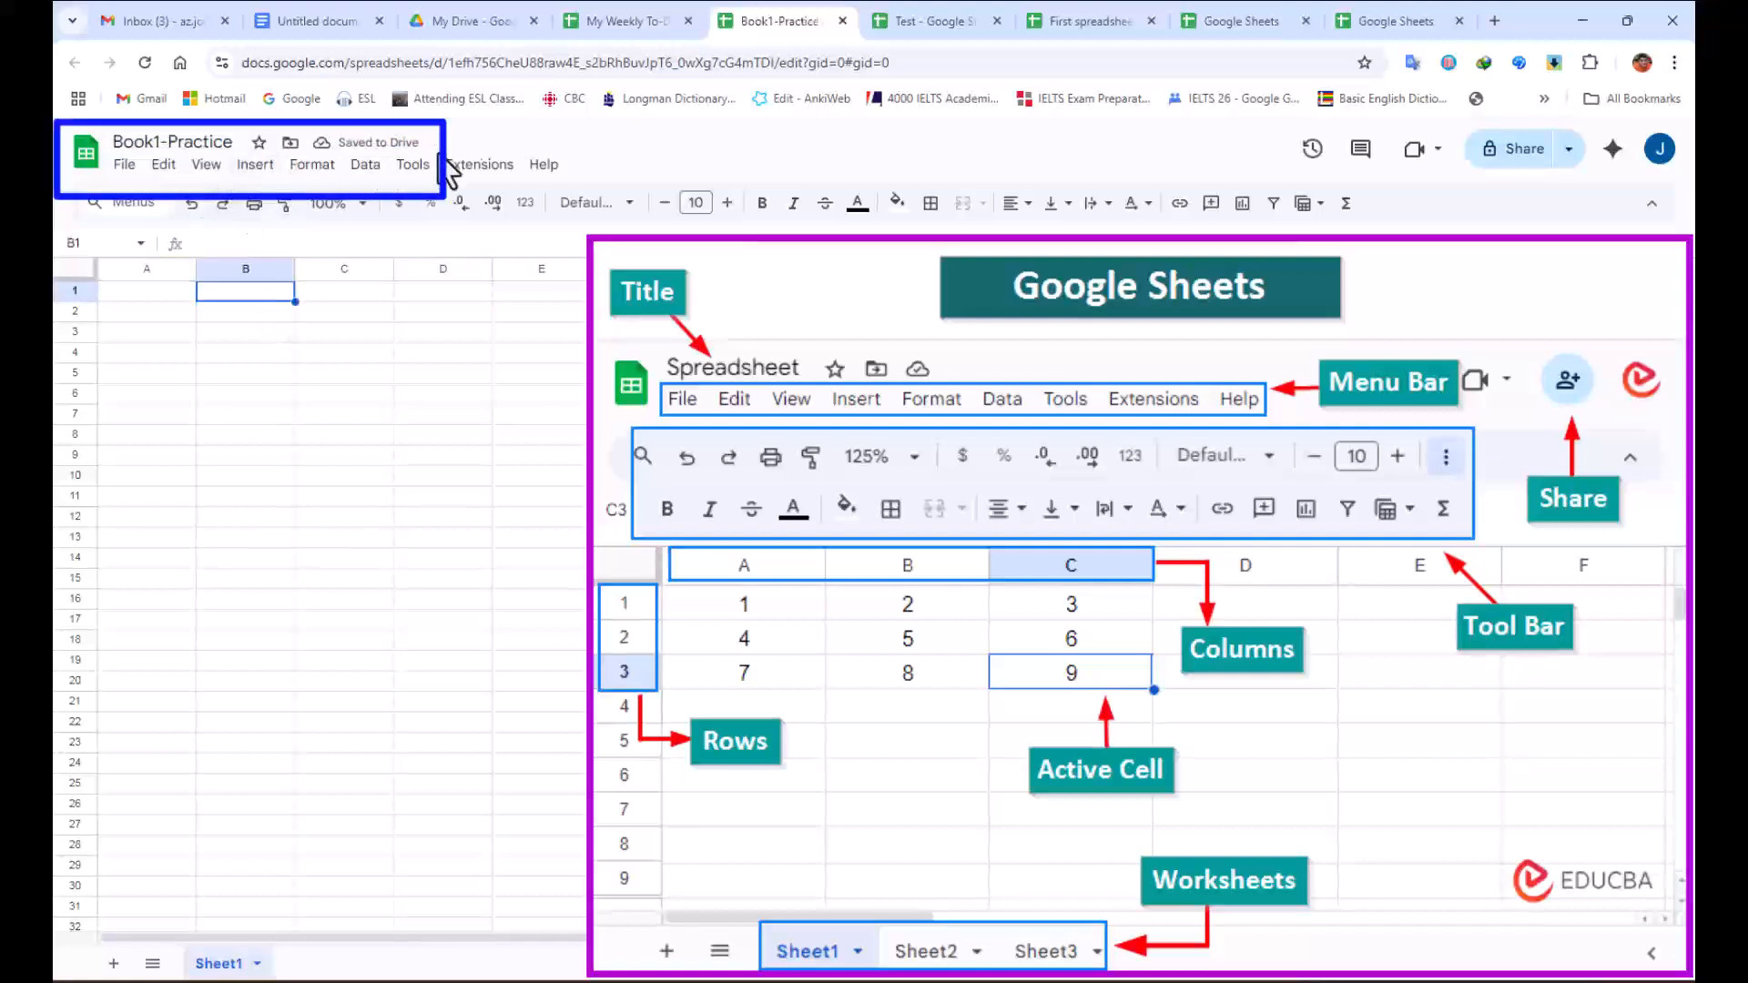
{"action": "left_click", "coordinate": [124, 166]}
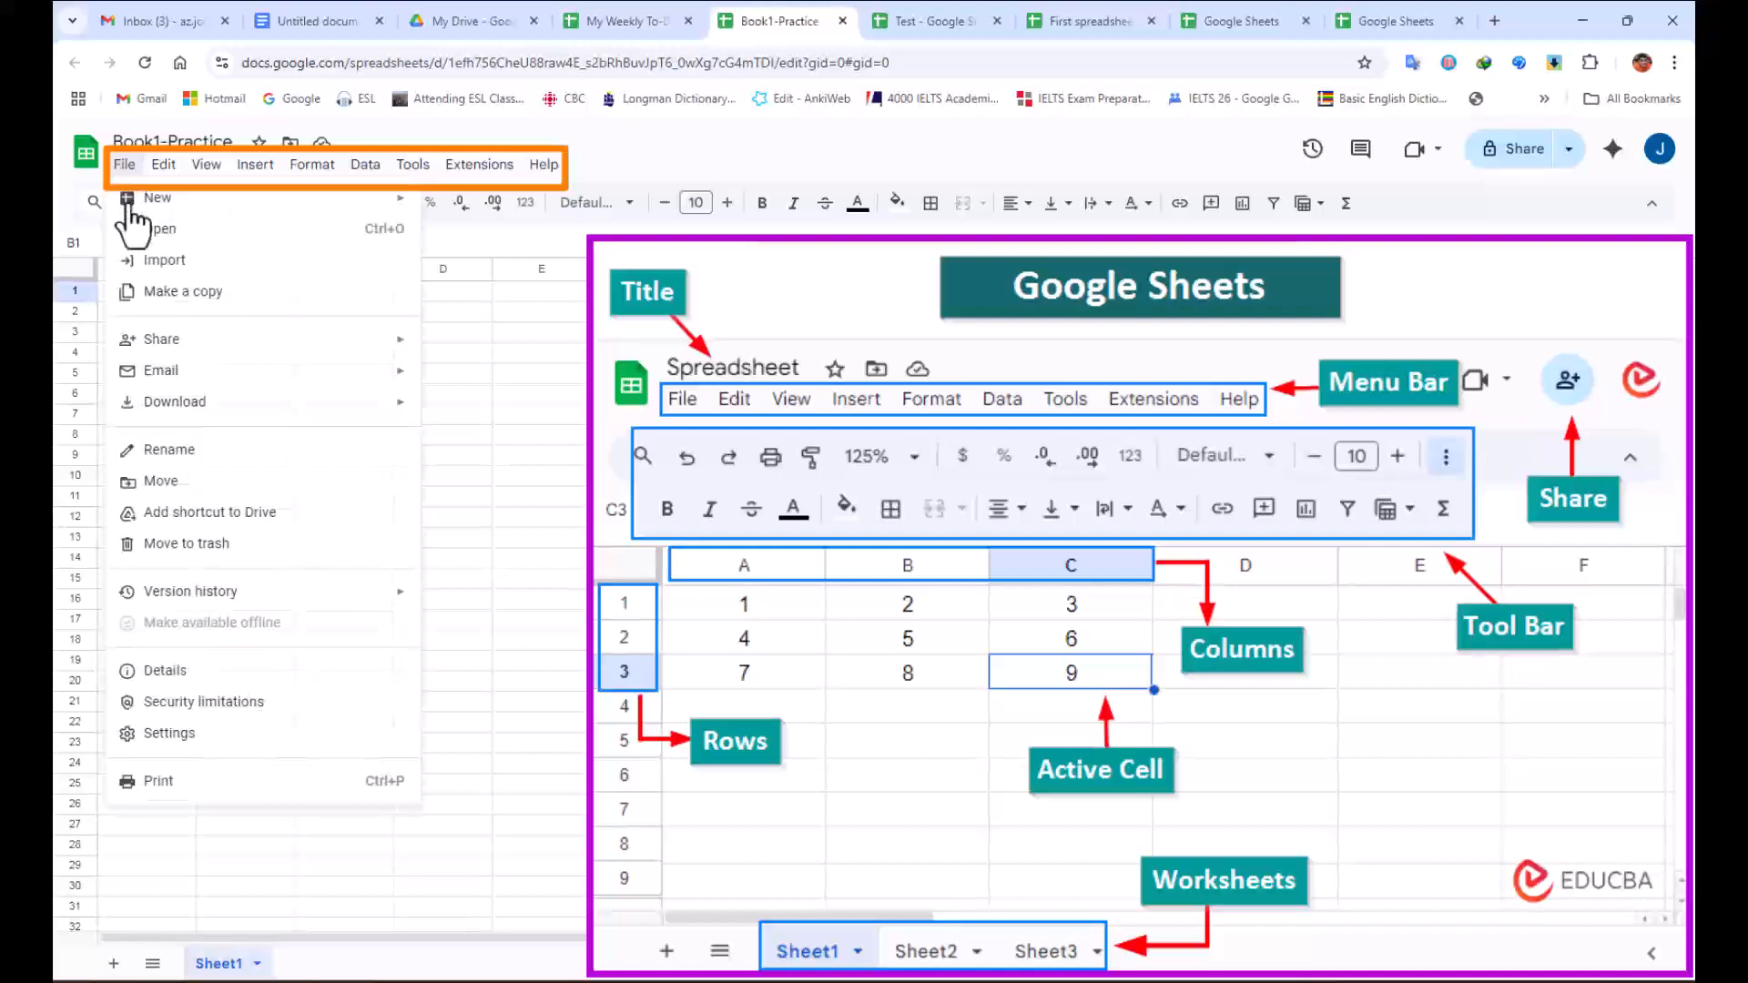
{"action": "mouse_move", "coordinate": [169, 173]}
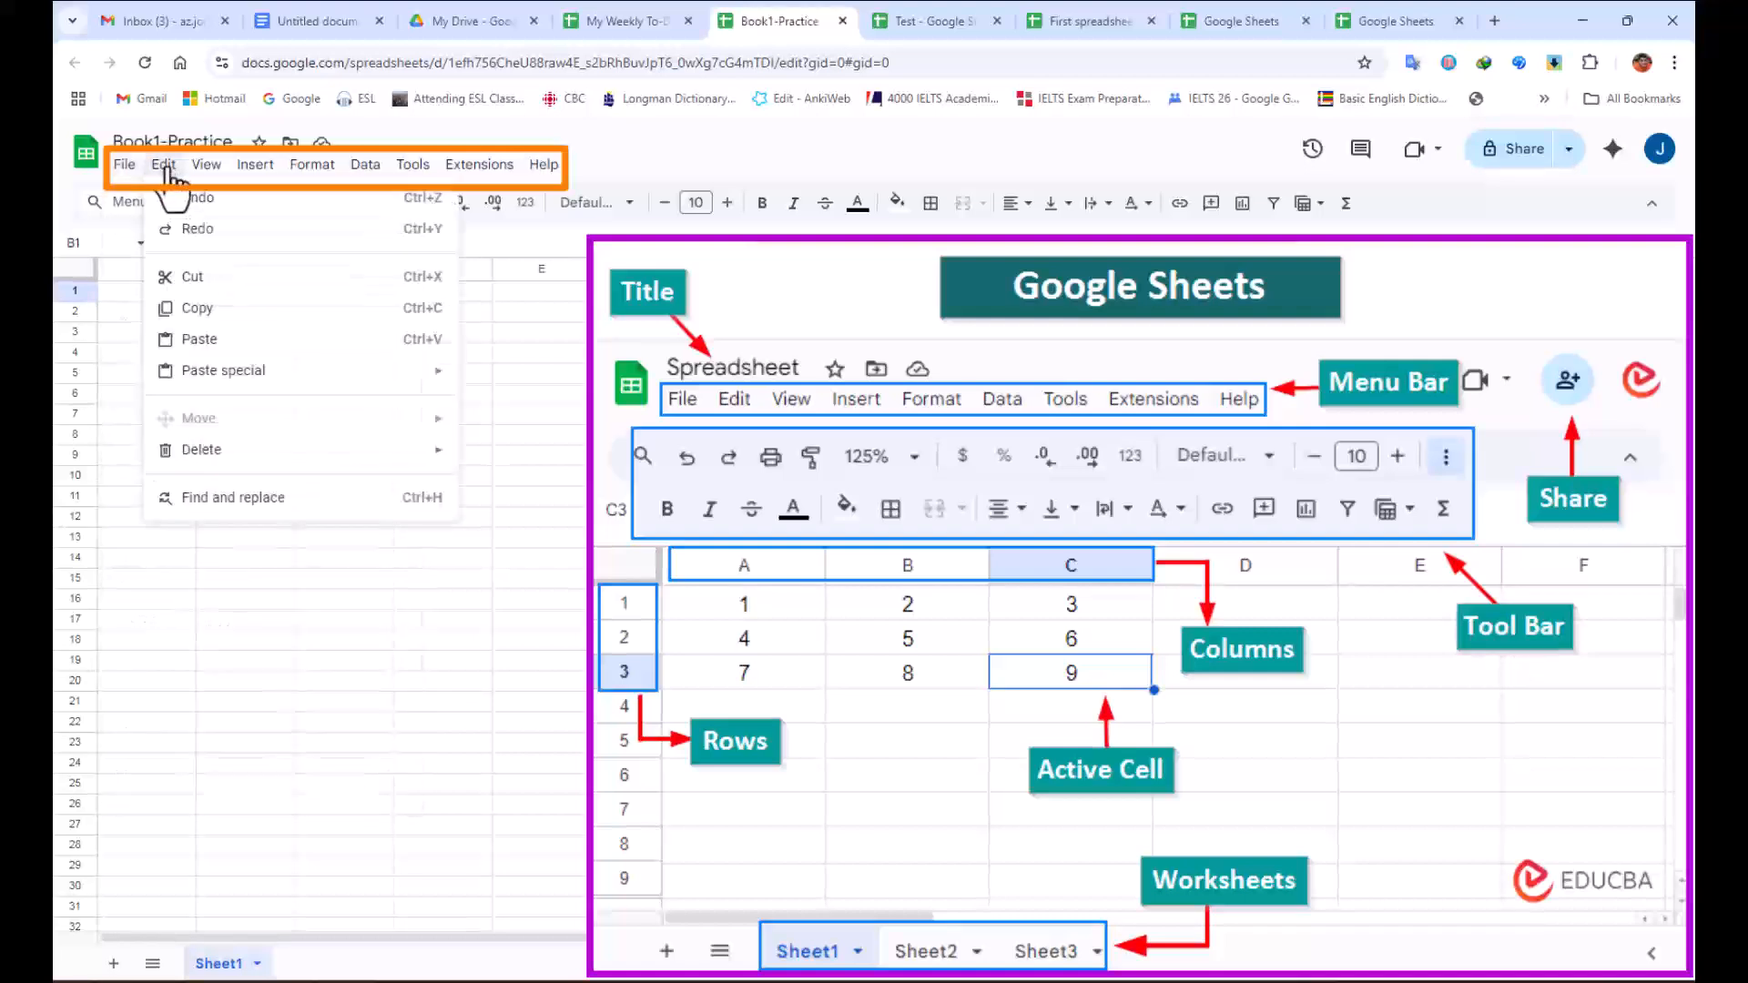
{"action": "mouse_move", "coordinate": [307, 173]}
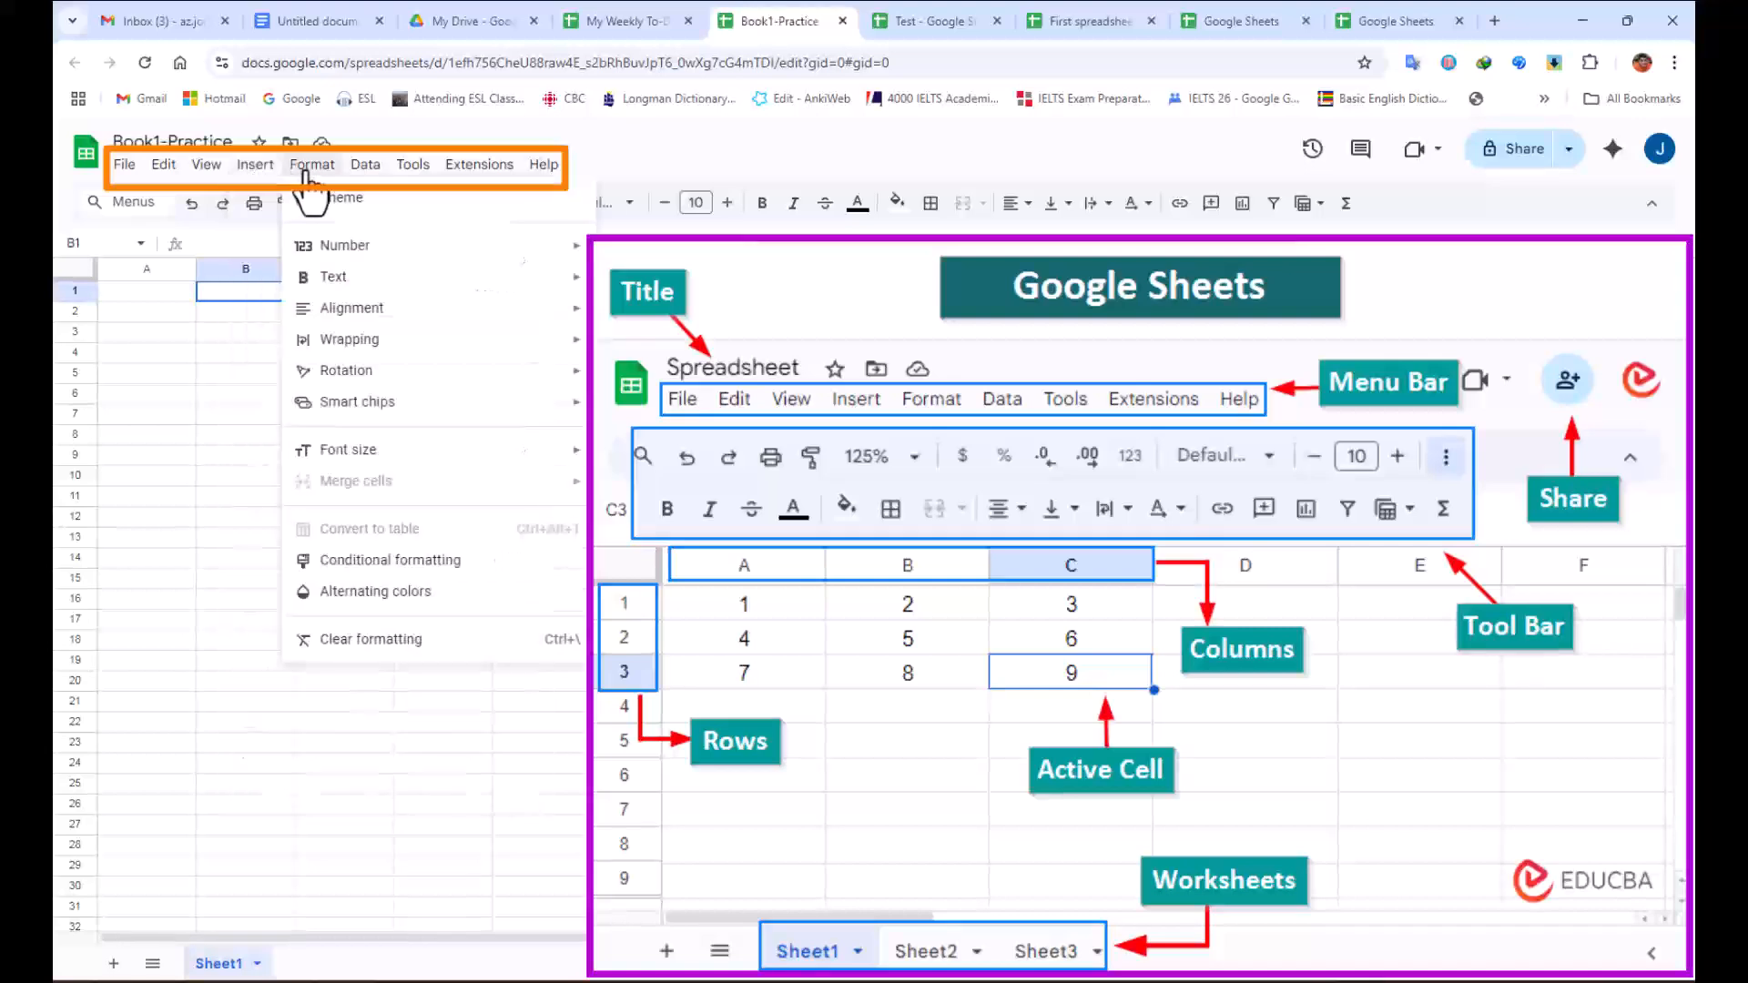
{"action": "mouse_move", "coordinate": [544, 177]}
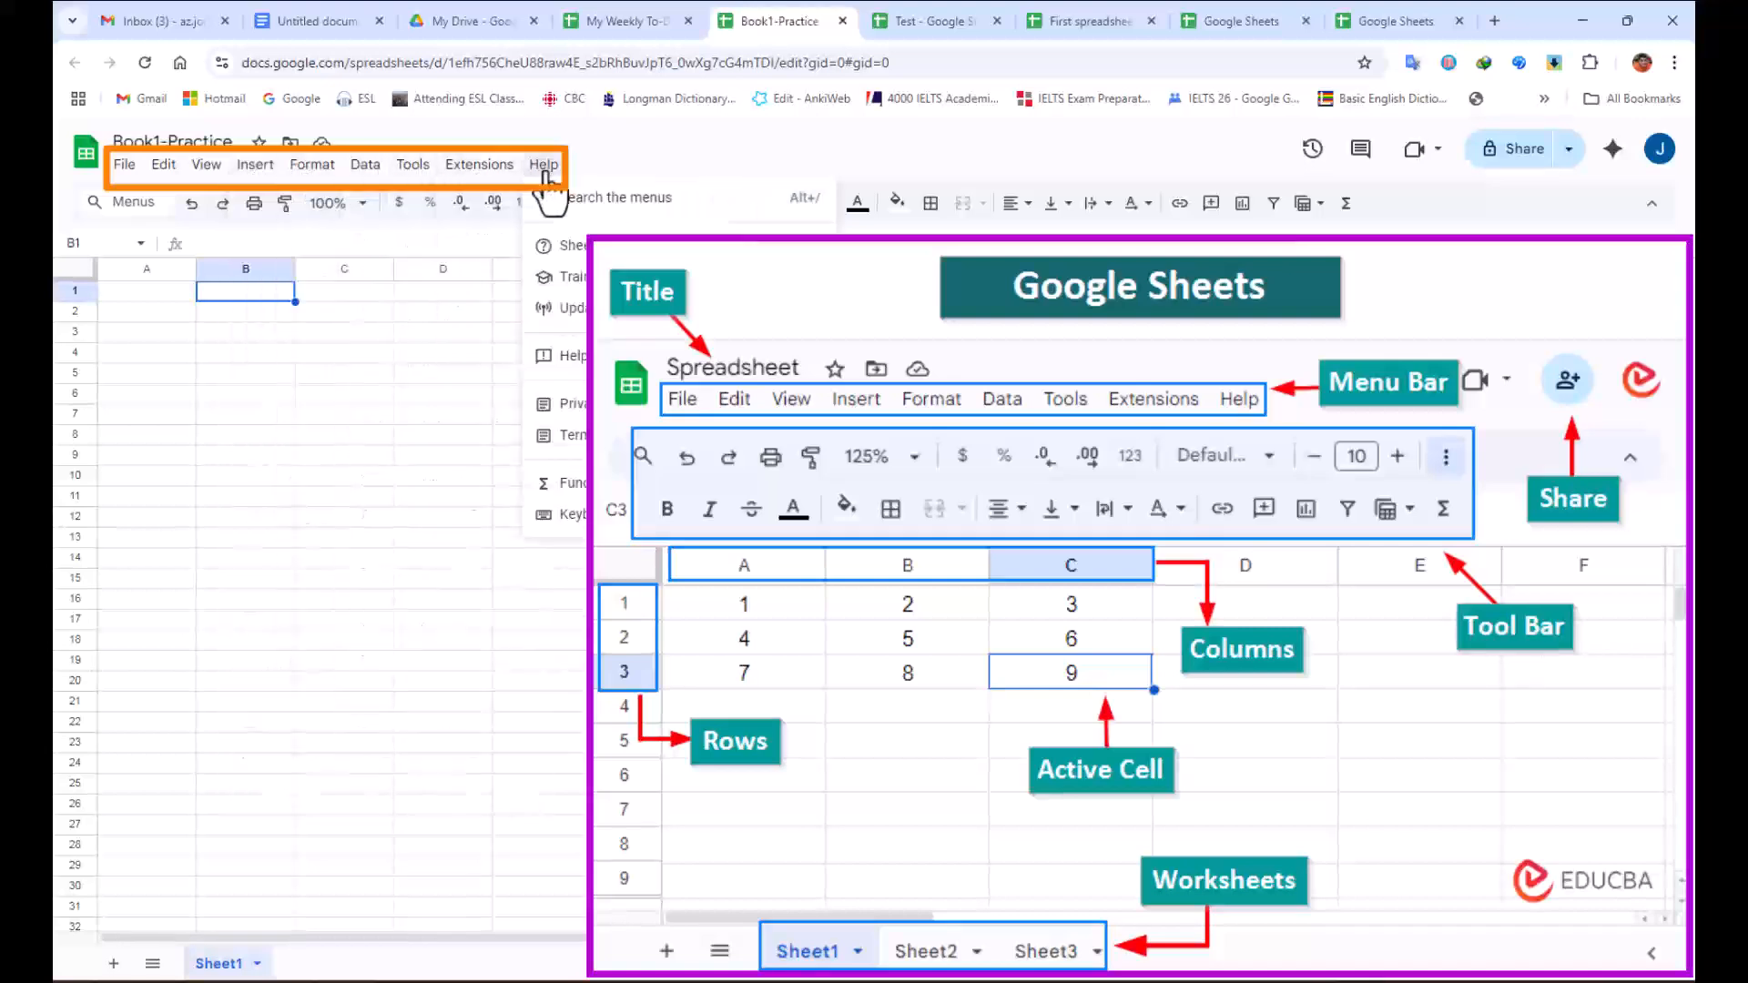
{"action": "left_click", "coordinate": [623, 167]}
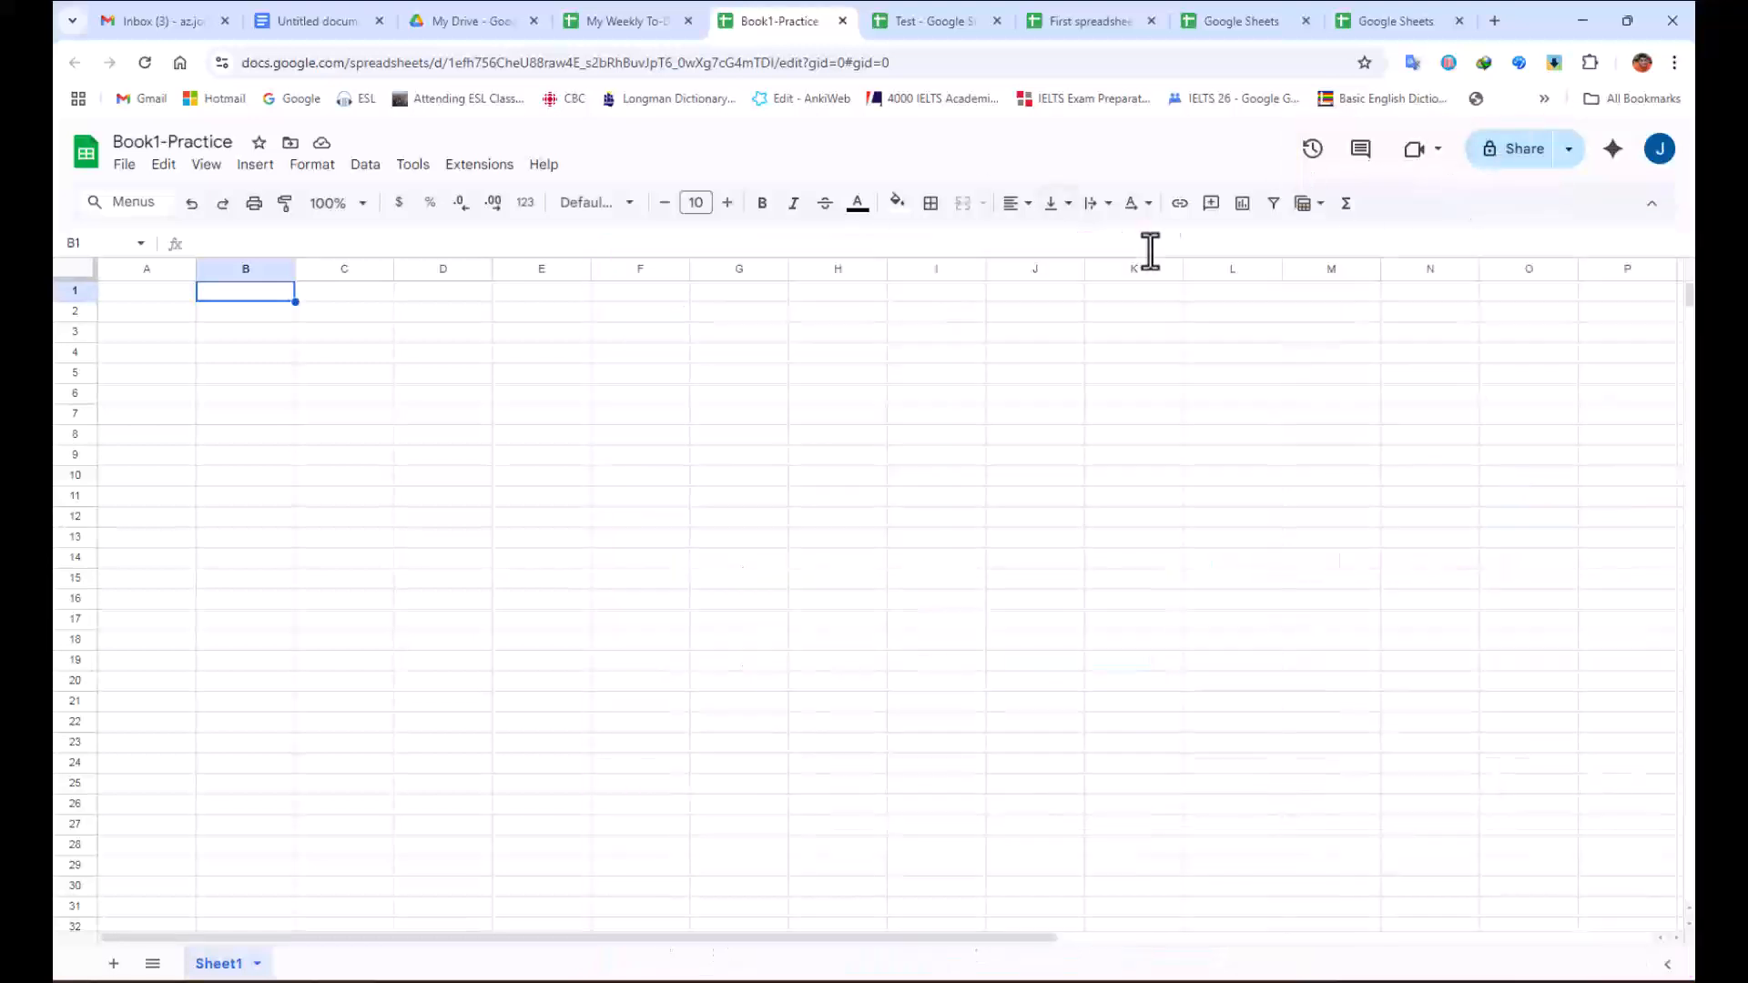
Hide the title and menu header above the grid and show it again.
{"action": "left_click", "coordinate": [1652, 204]}
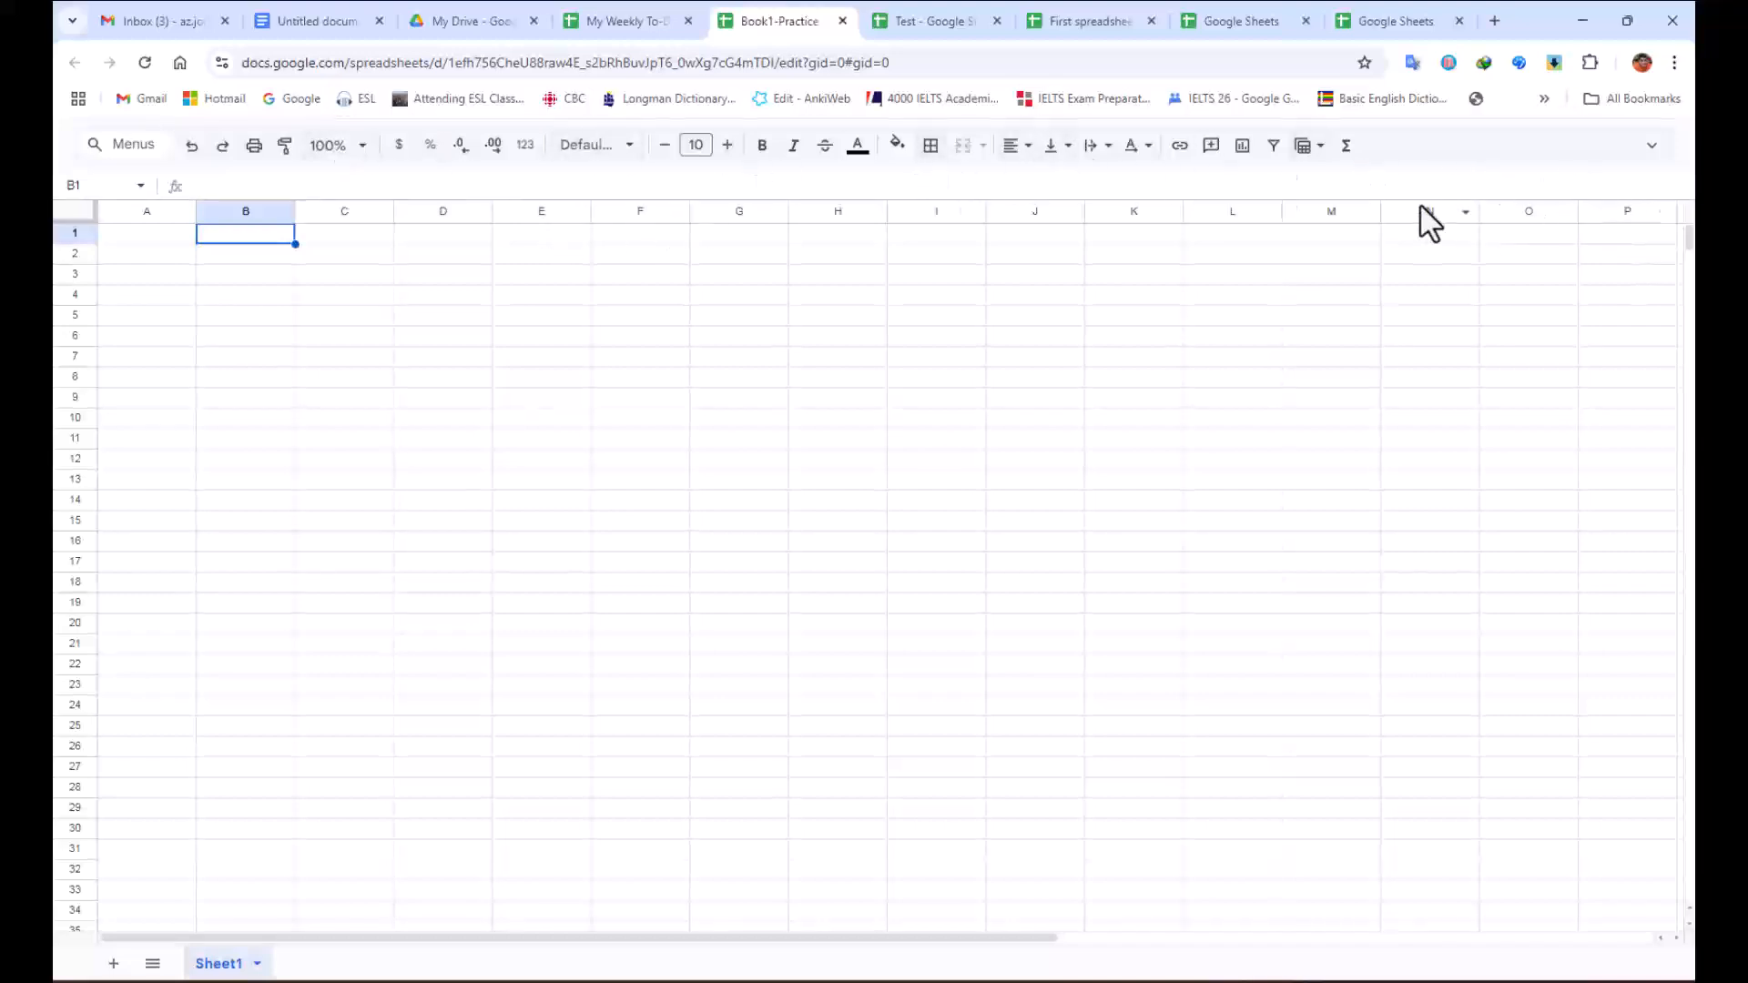
{"action": "left_click", "coordinate": [1653, 147]}
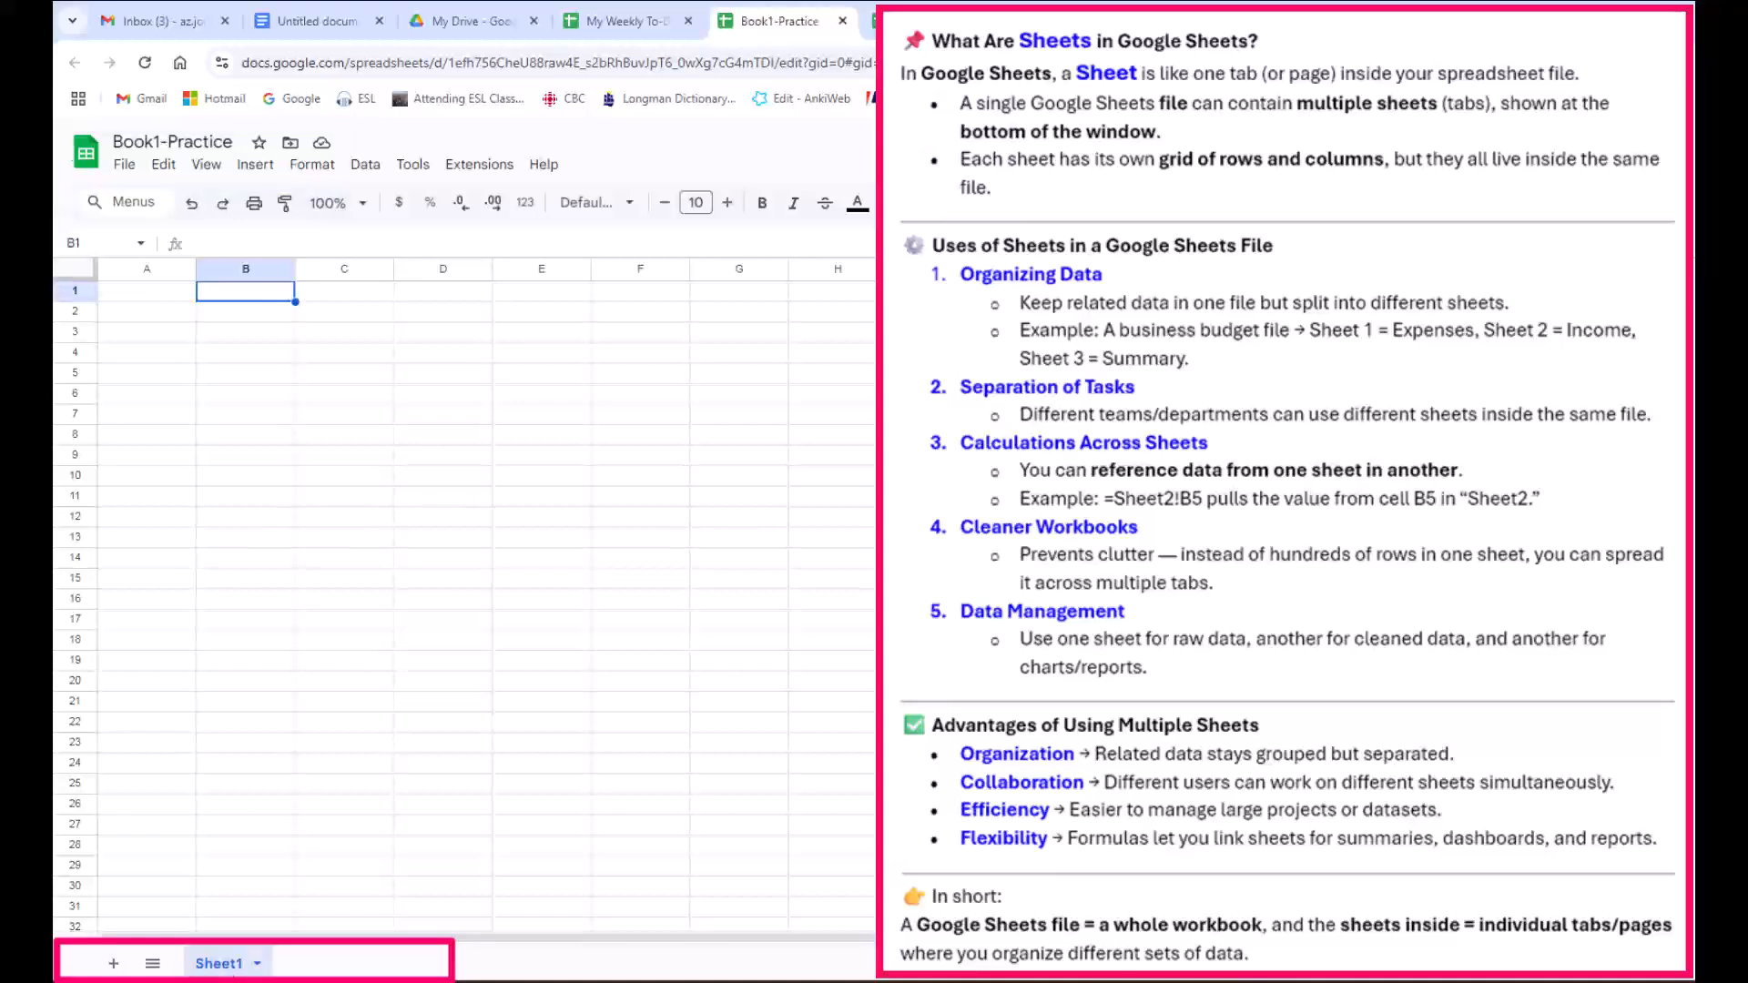
Enter the word numbers in cell B2 of Sheet1.
{"action": "left_click", "coordinate": [255, 318]}
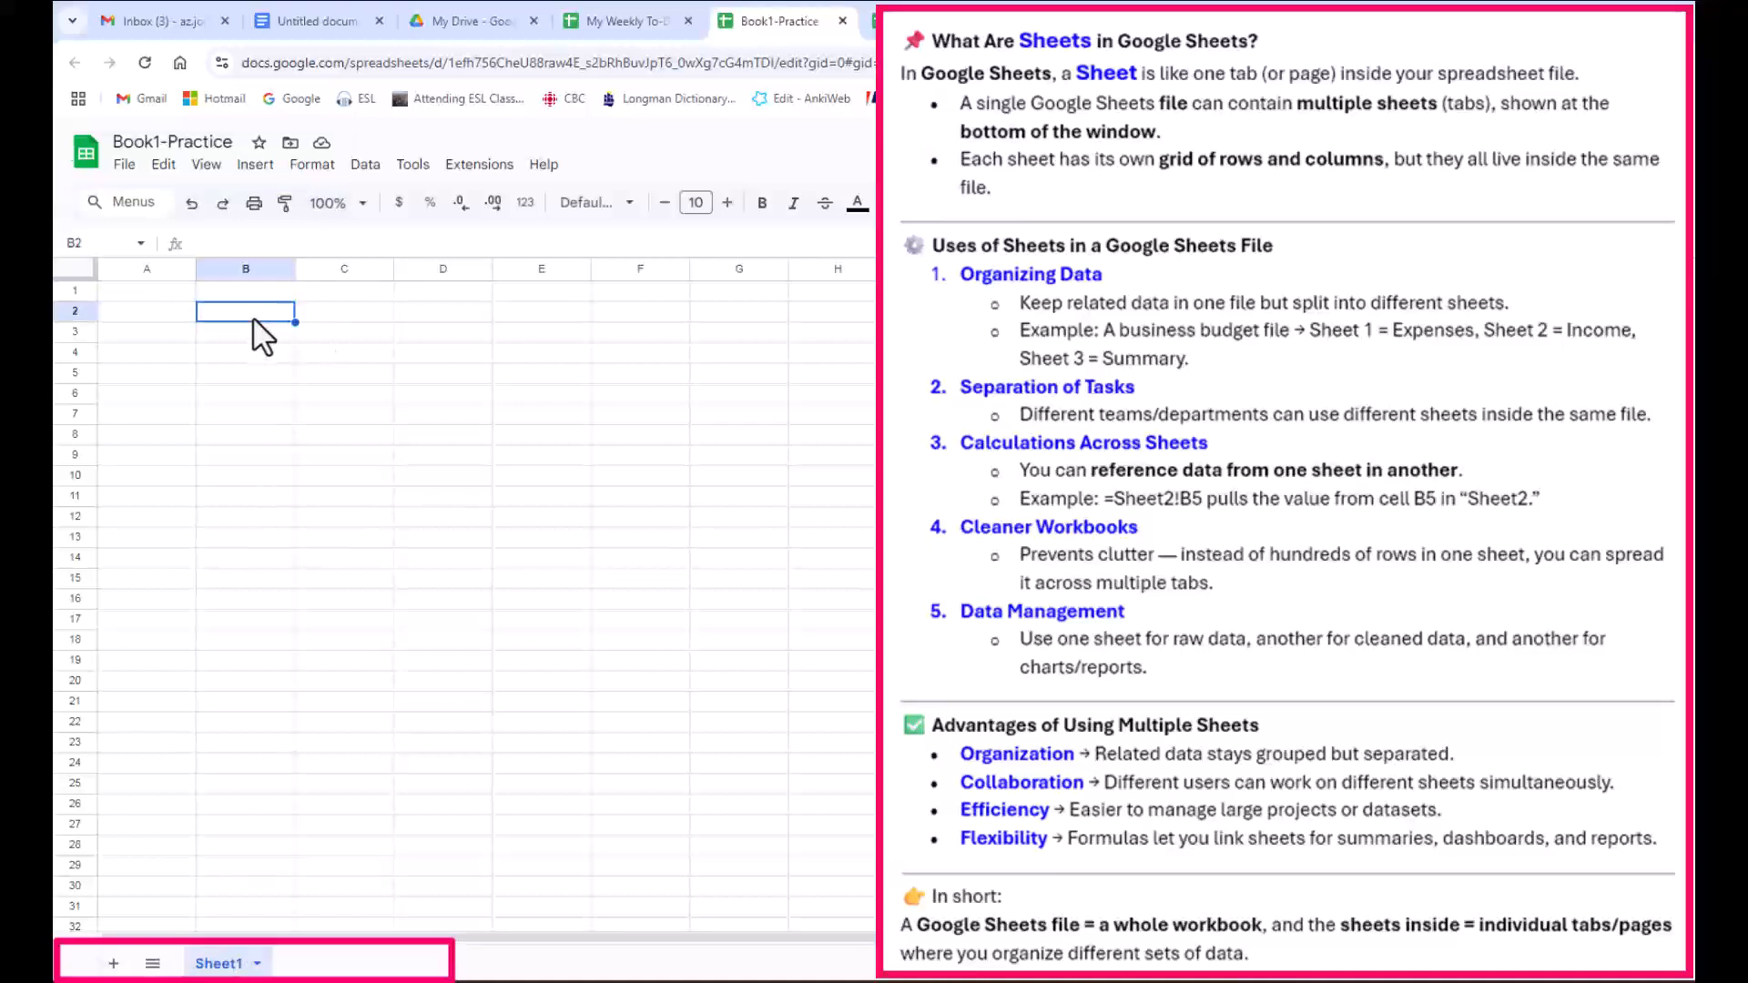
{"action": "type", "text": "numbers"}
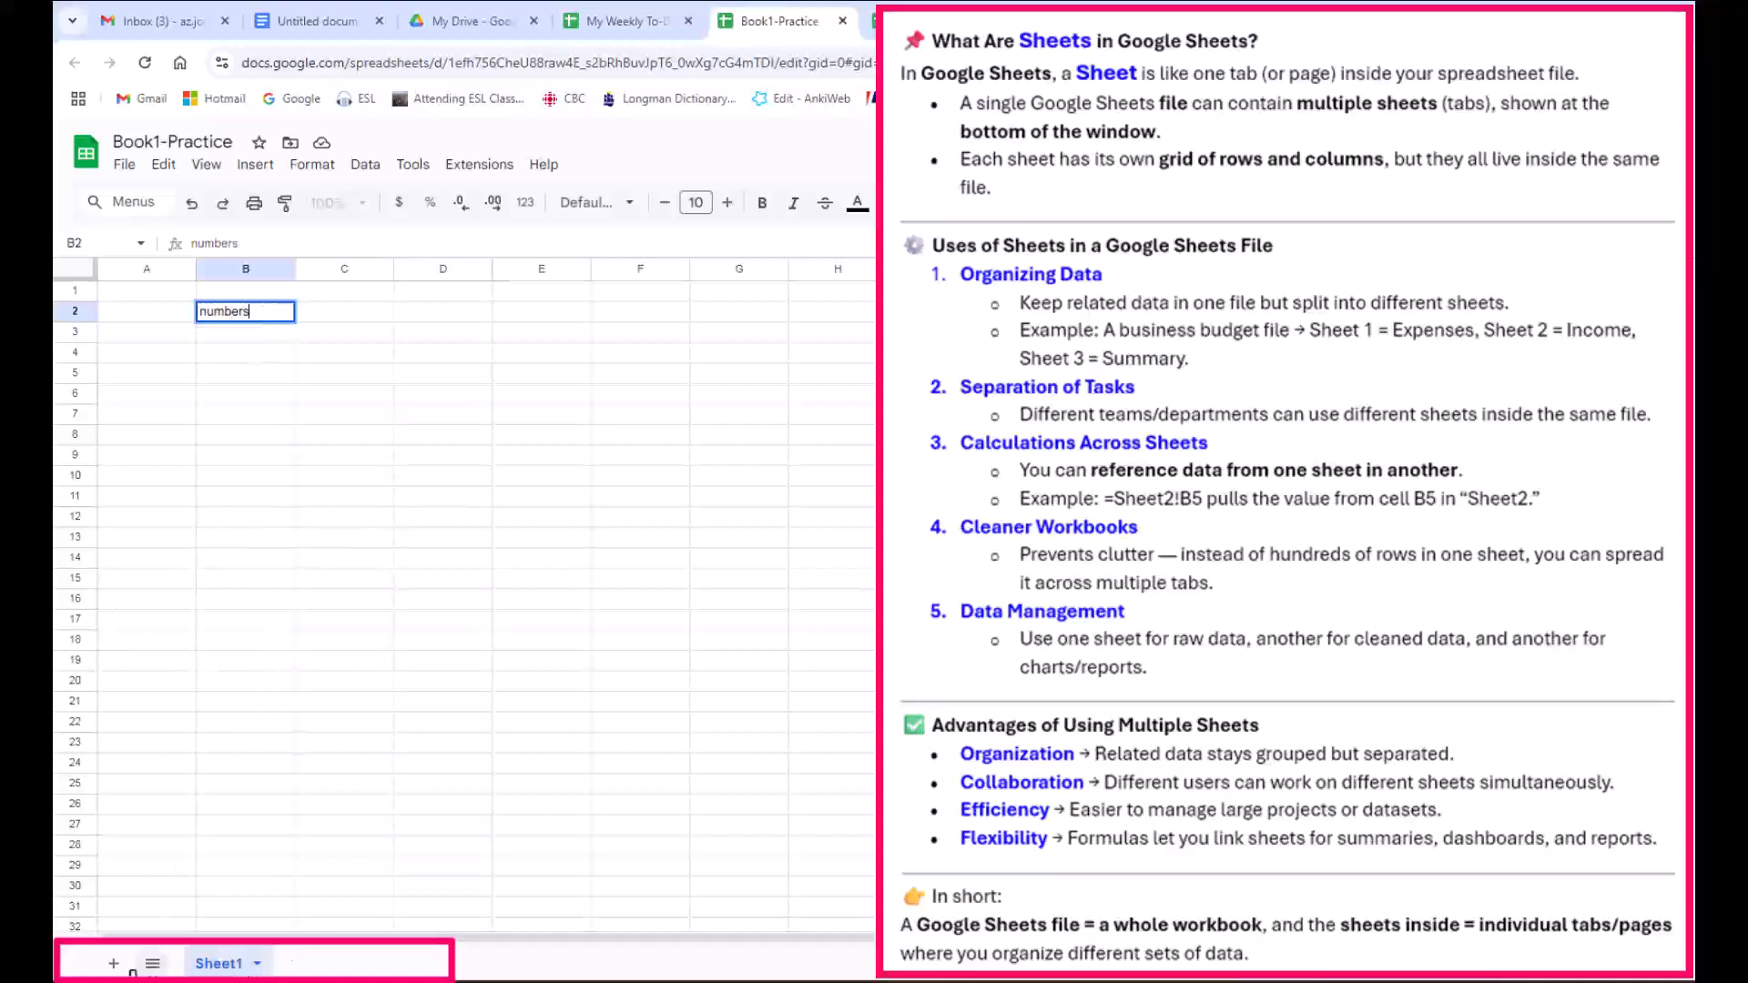
Add a second sheet to the file and enter the word text in its cell B2.
{"action": "left_click", "coordinate": [114, 963]}
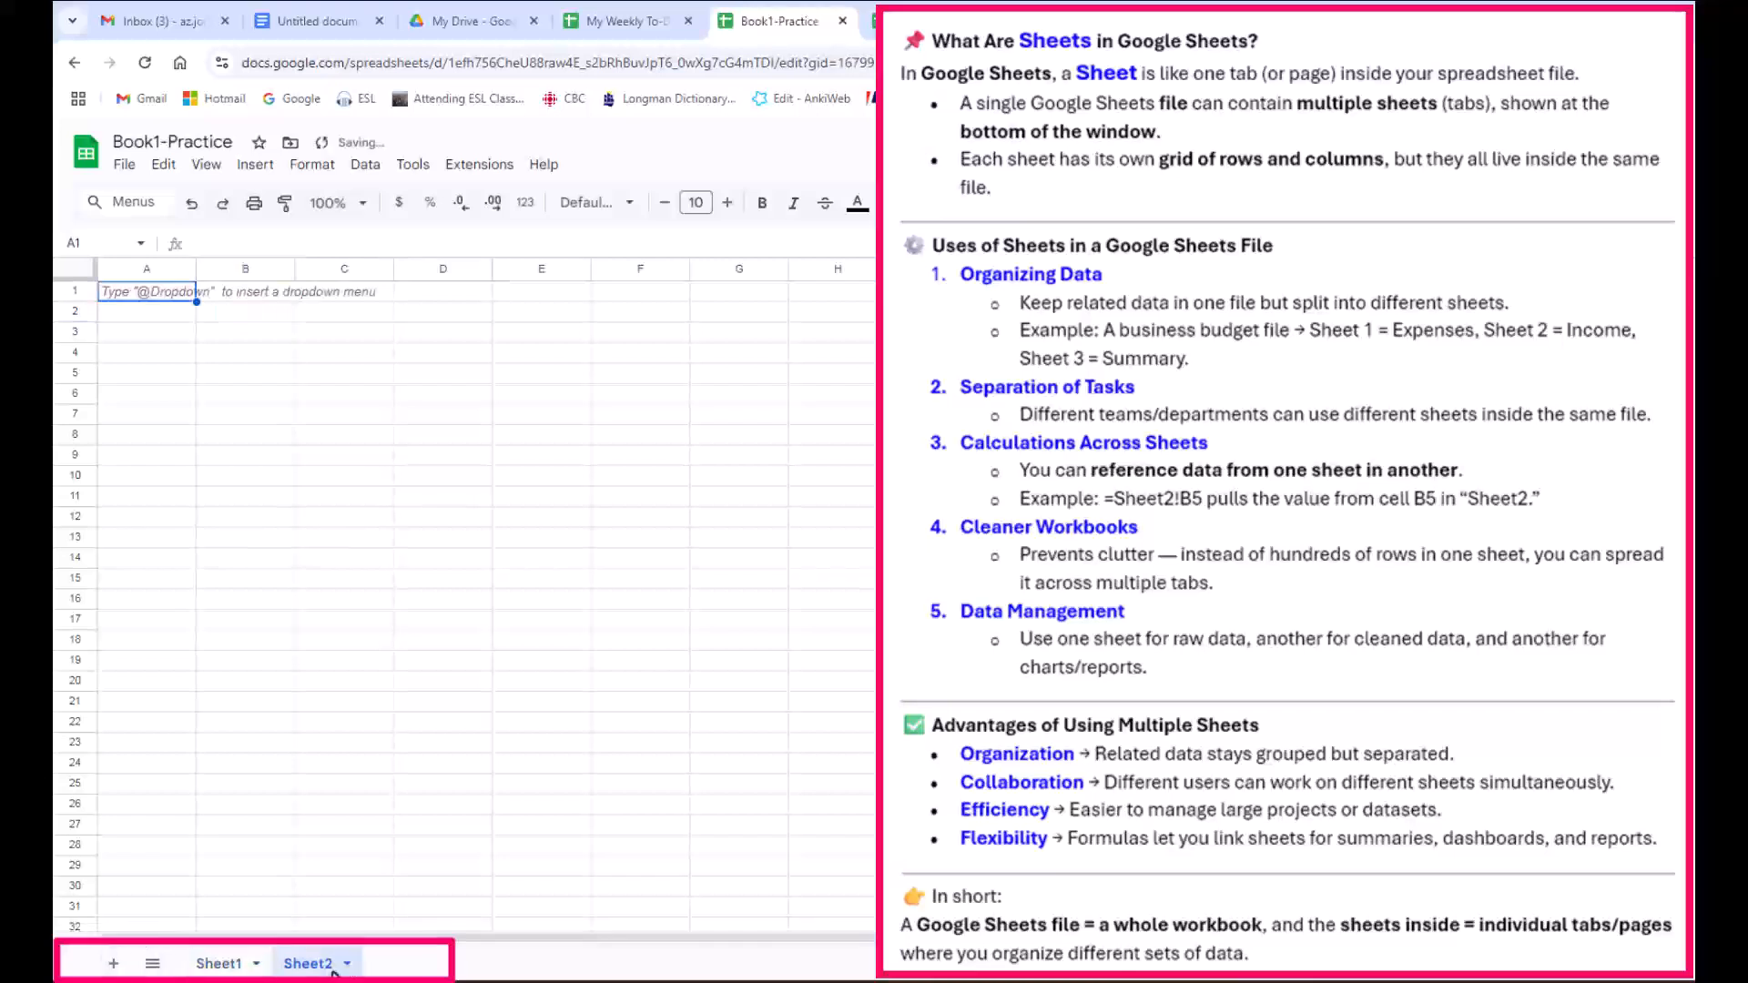
{"action": "left_click", "coordinate": [262, 313]}
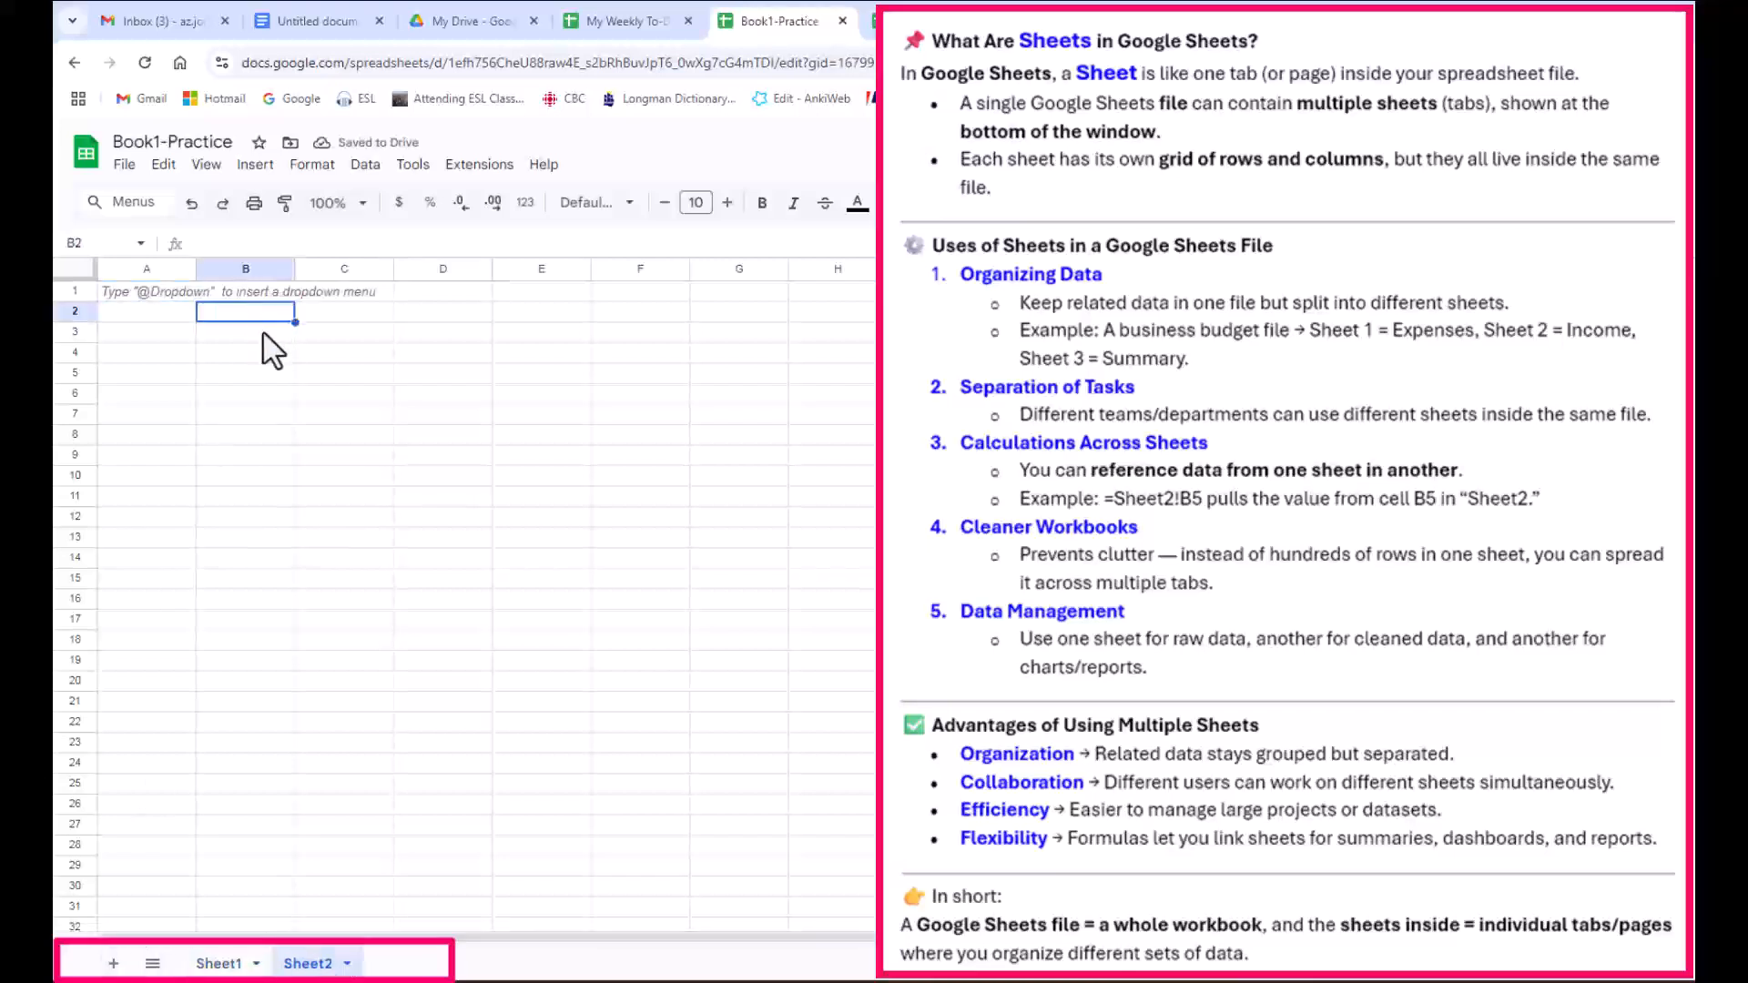
{"action": "type", "text": "text"}
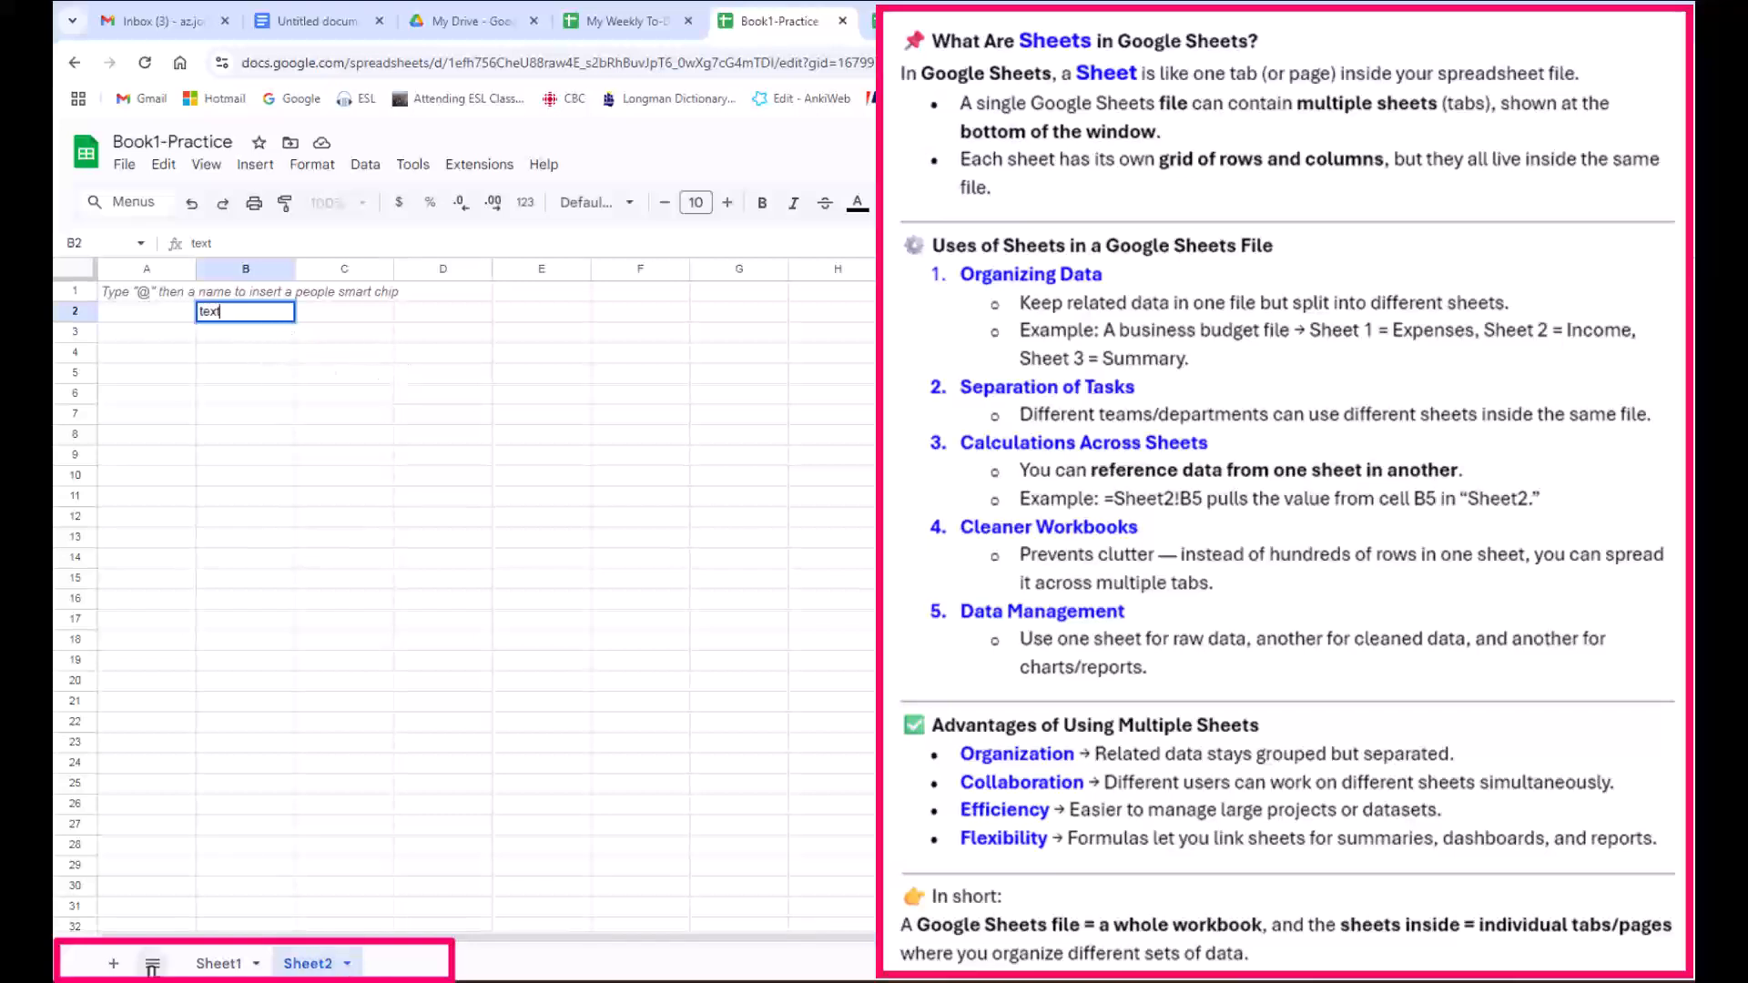
Add a third sheet and insert the 85 Must-Ask Questions for Hiring Success picture over its cells, starting at D5.
{"action": "left_click", "coordinate": [111, 964]}
{"action": "left_click", "coordinate": [442, 372]}
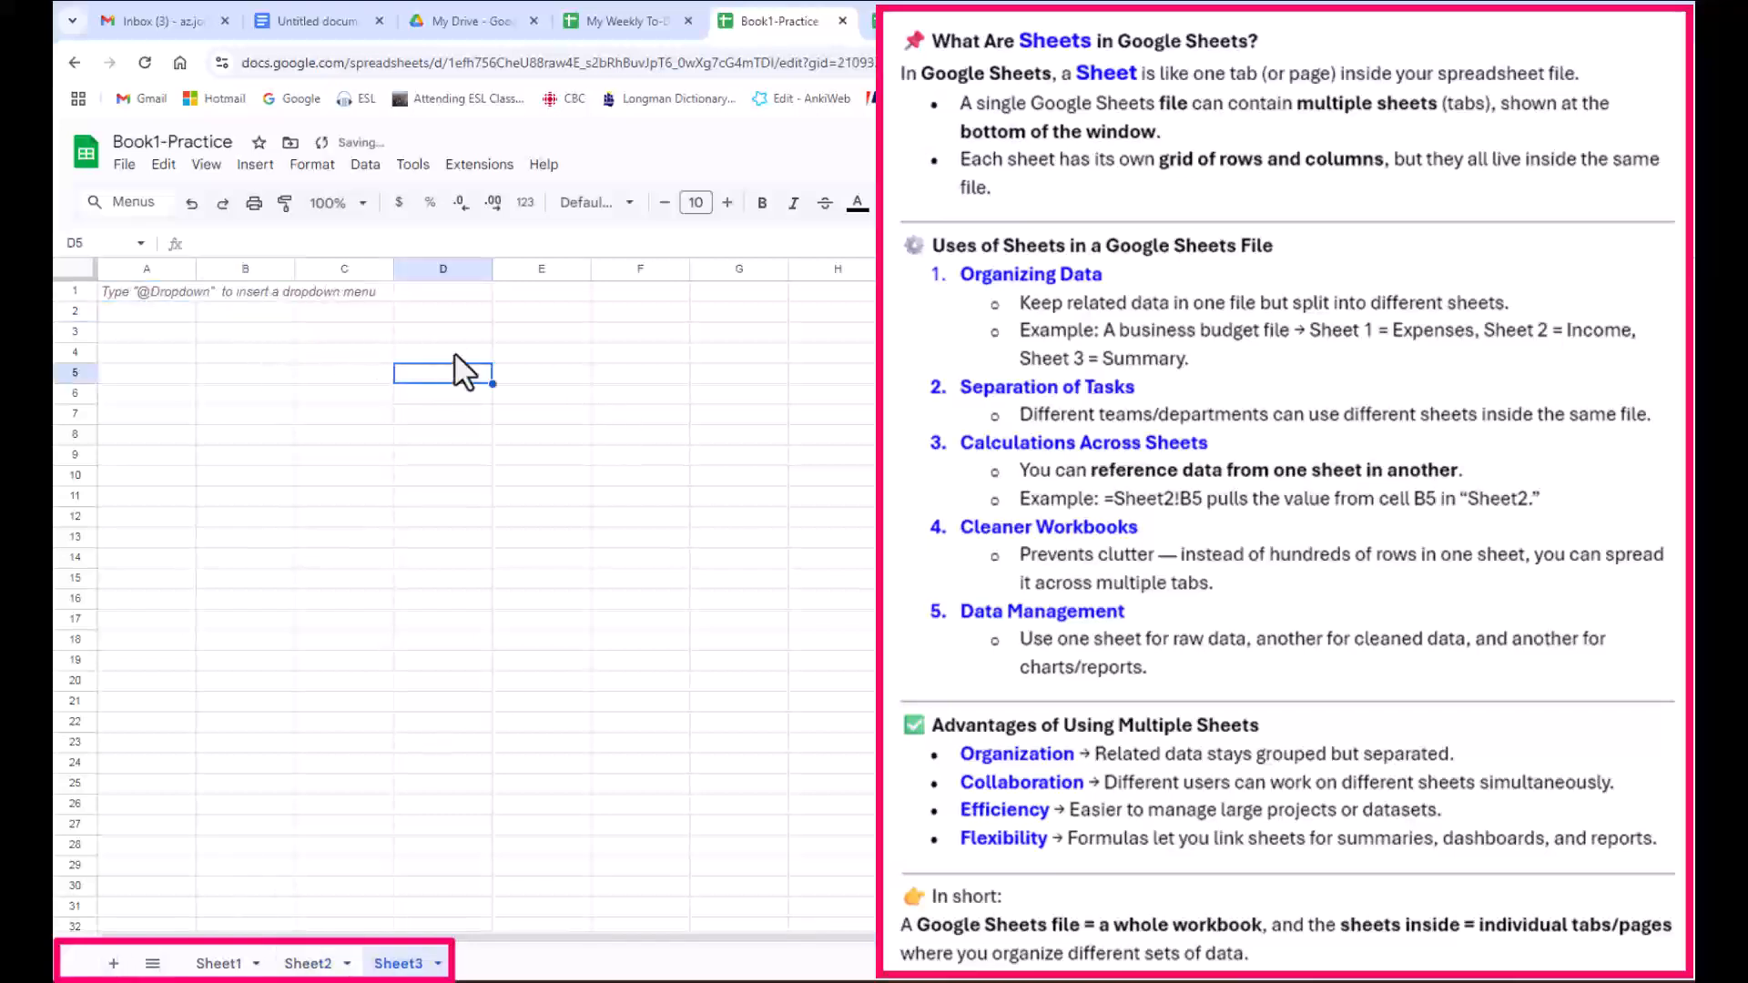
{"action": "left_click", "coordinate": [255, 164]}
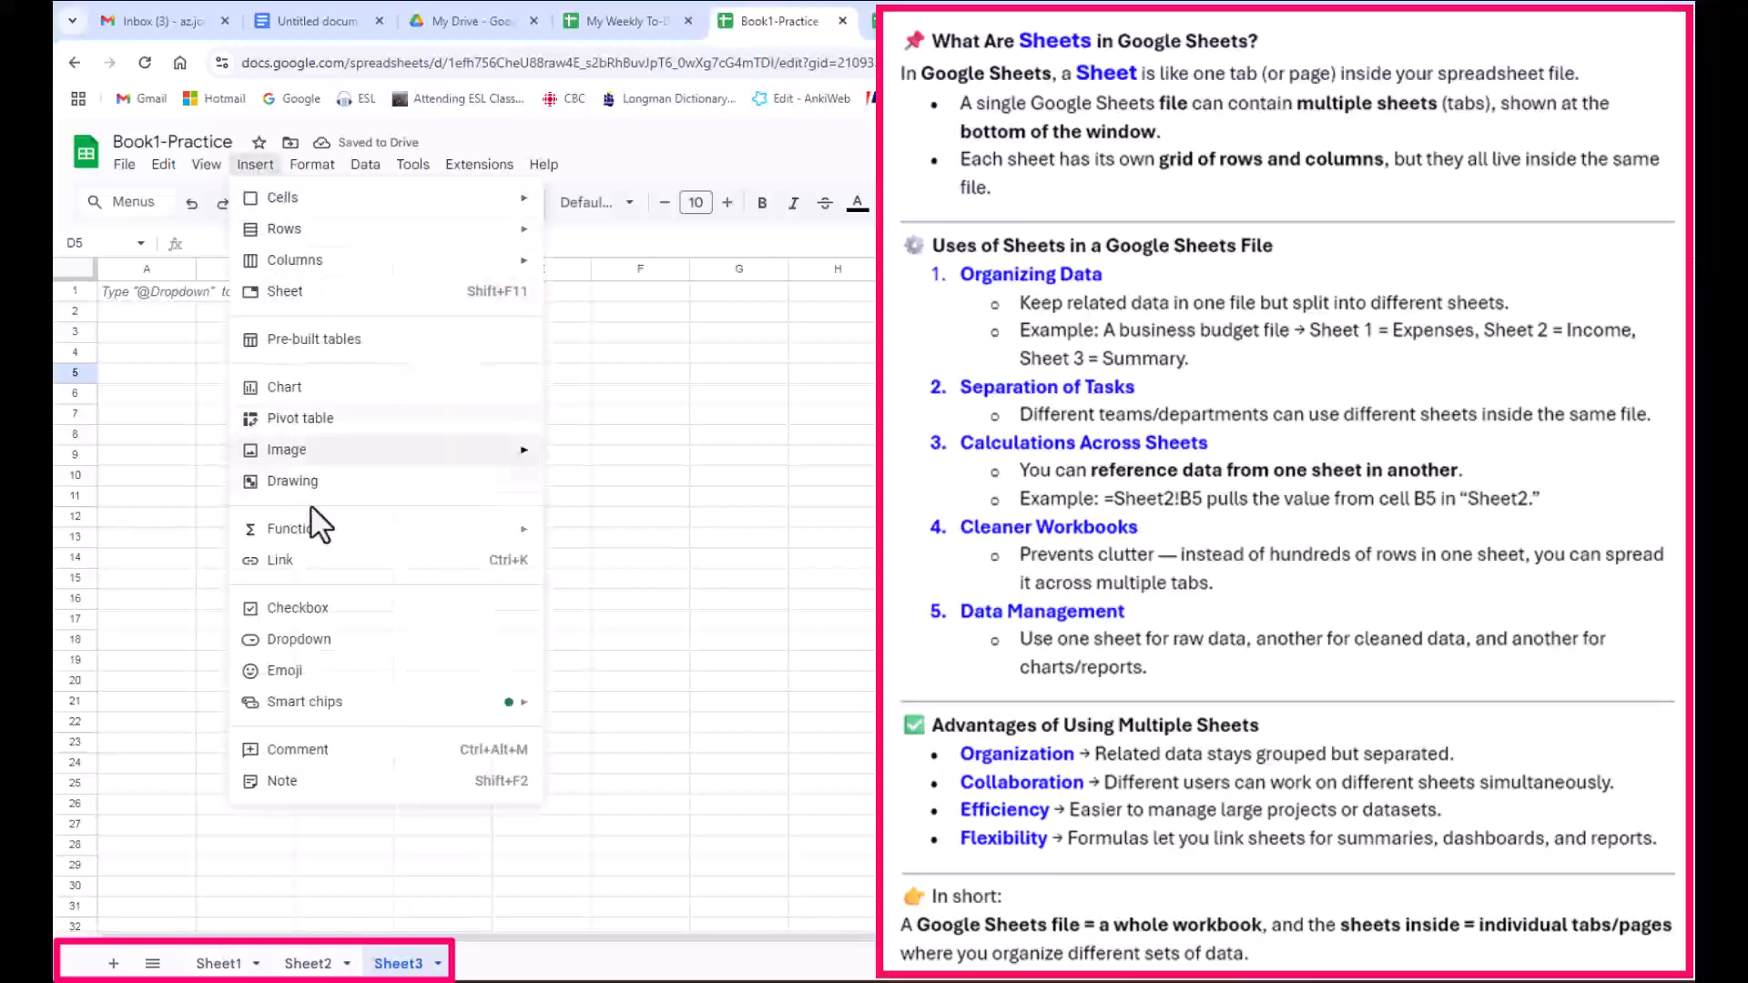
{"action": "mouse_move", "coordinate": [410, 450]}
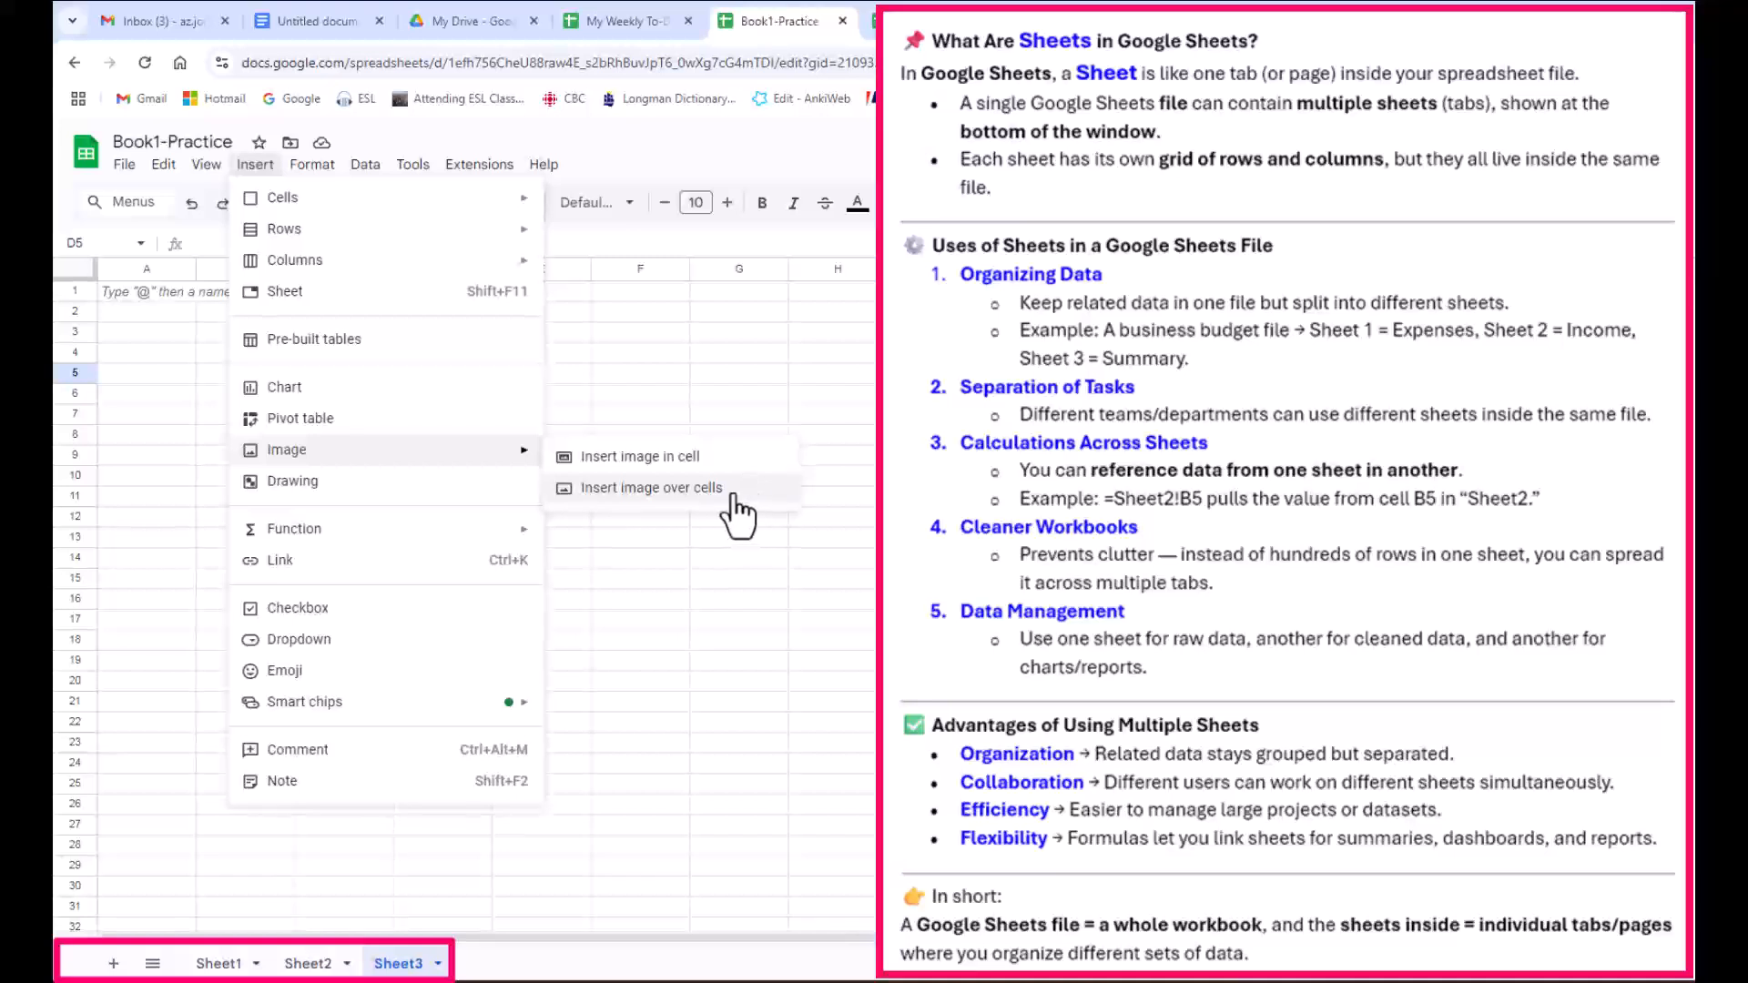
{"action": "left_click", "coordinate": [669, 492]}
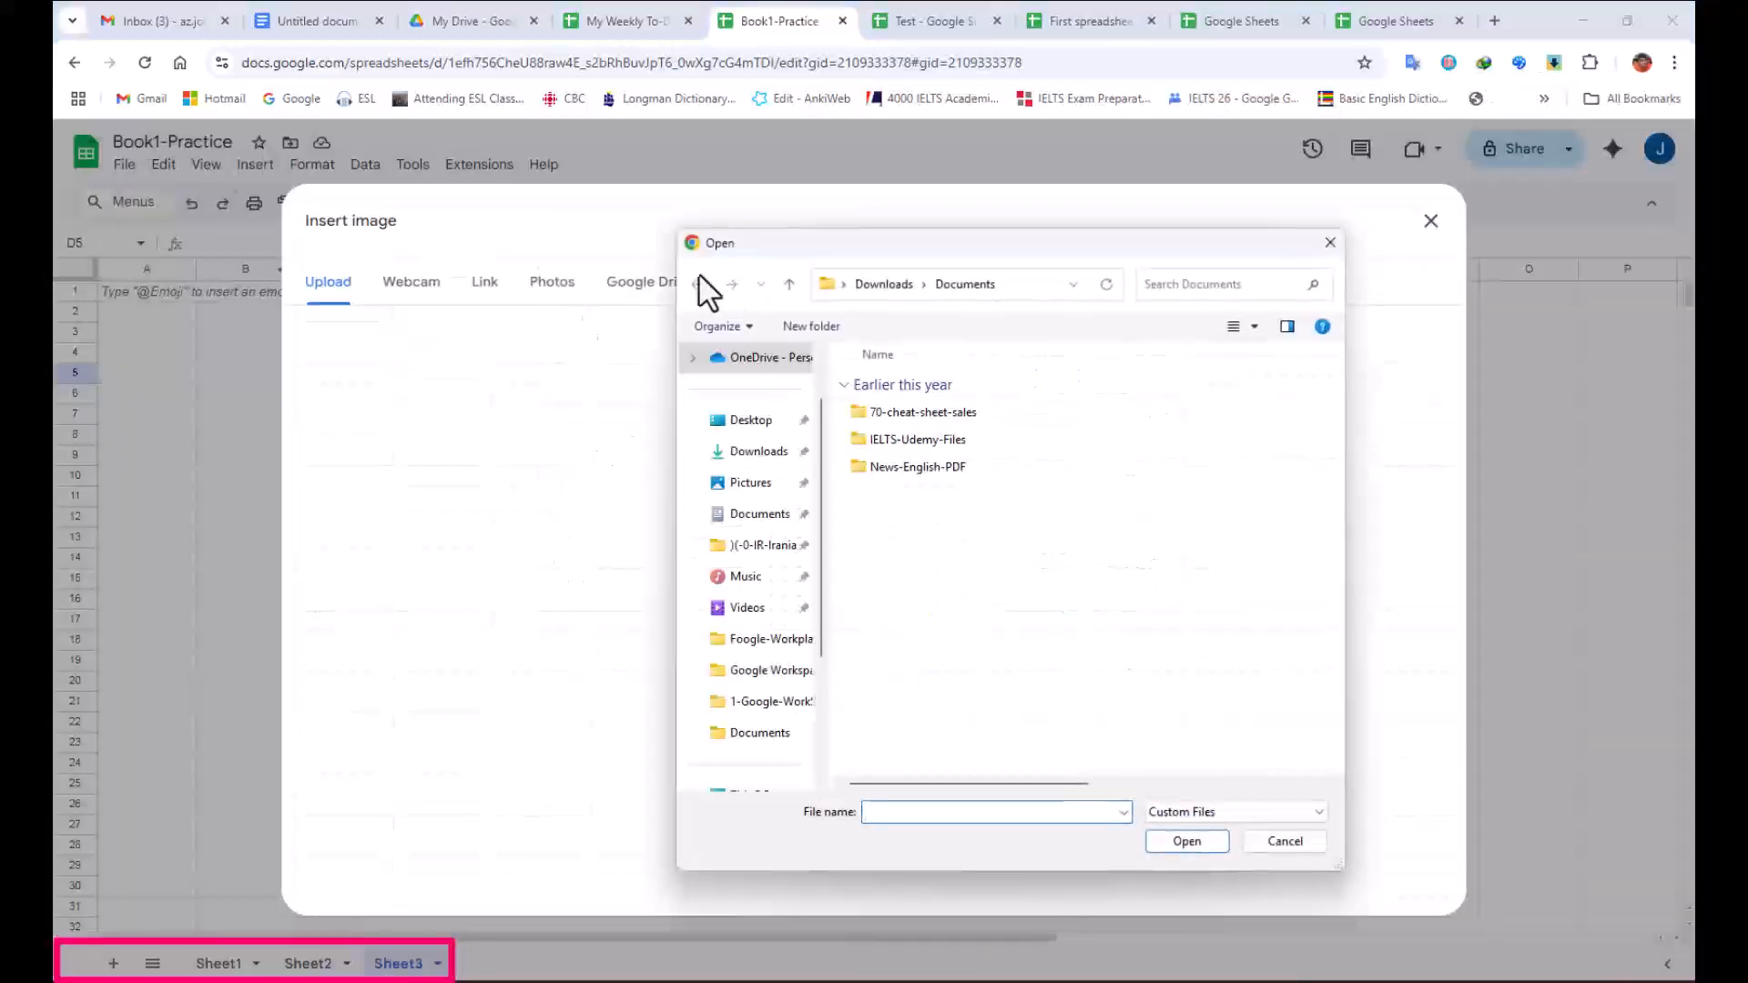
{"action": "left_click", "coordinate": [805, 475]}
{"action": "double_click", "coordinate": [1034, 683]}
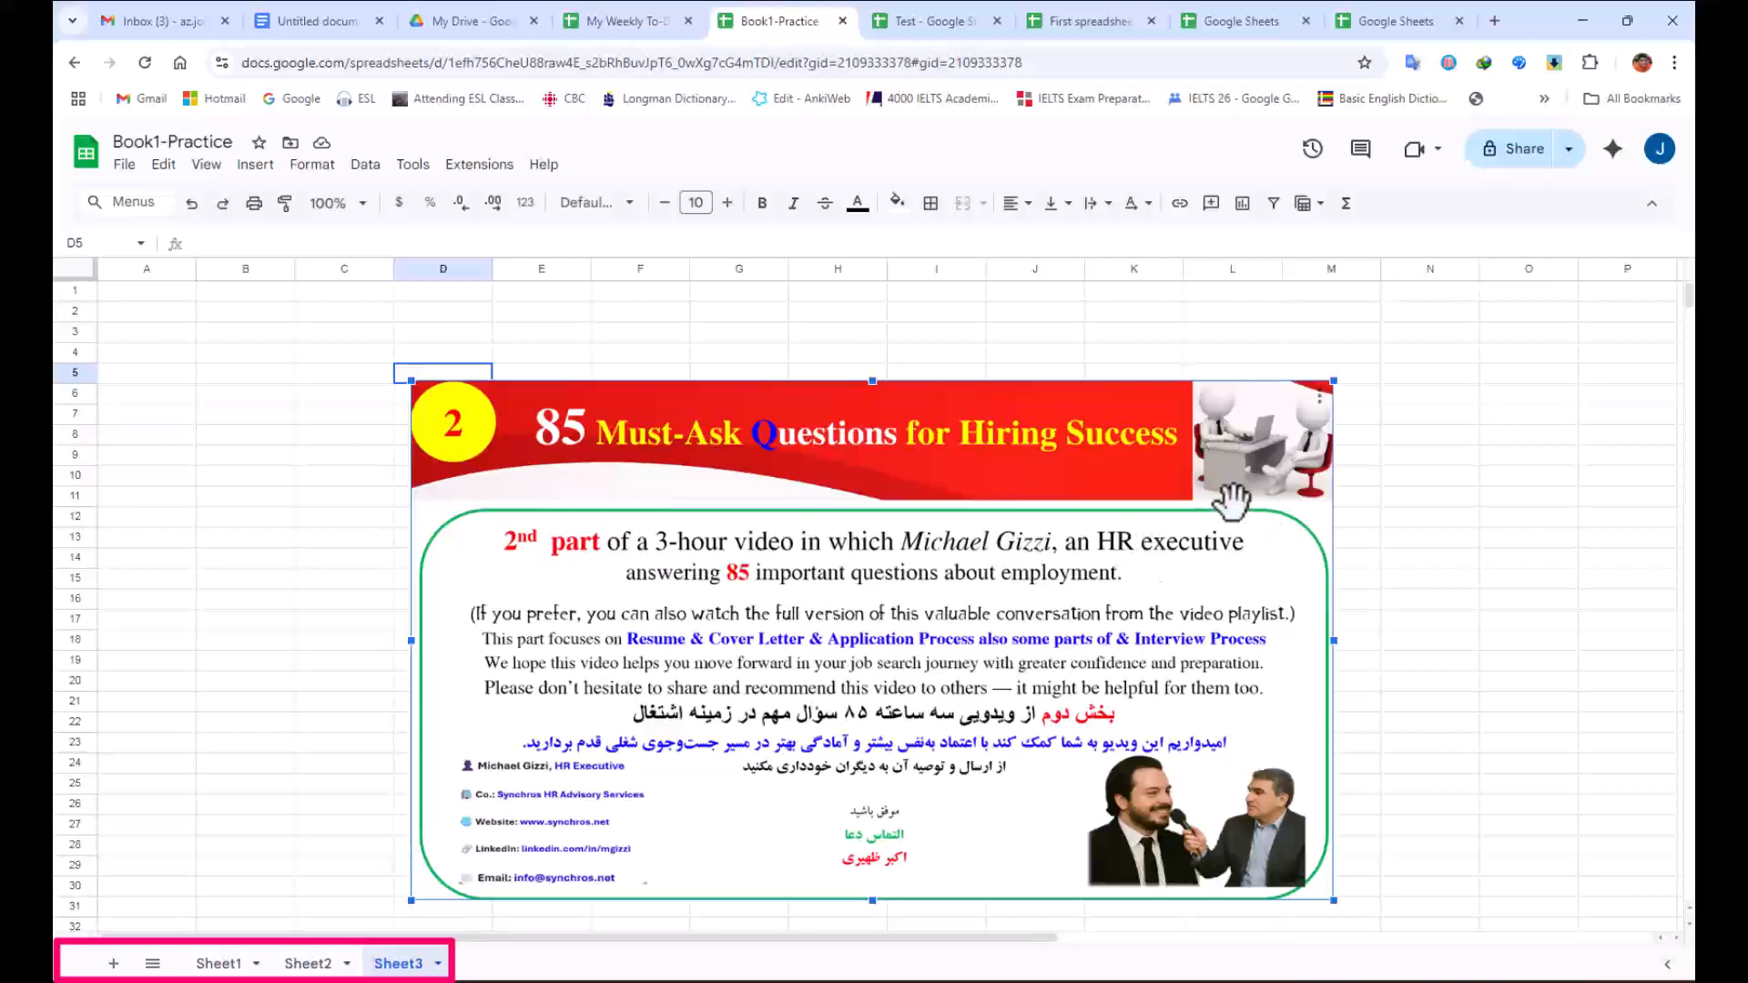
Shrink the inserted picture on Sheet3 to about half its width, keeping its lower-left corner in place.
{"action": "left_click_drag", "start_coordinate": [1334, 380], "coordinate": [873, 670]}
{"action": "left_click", "coordinate": [611, 560]}
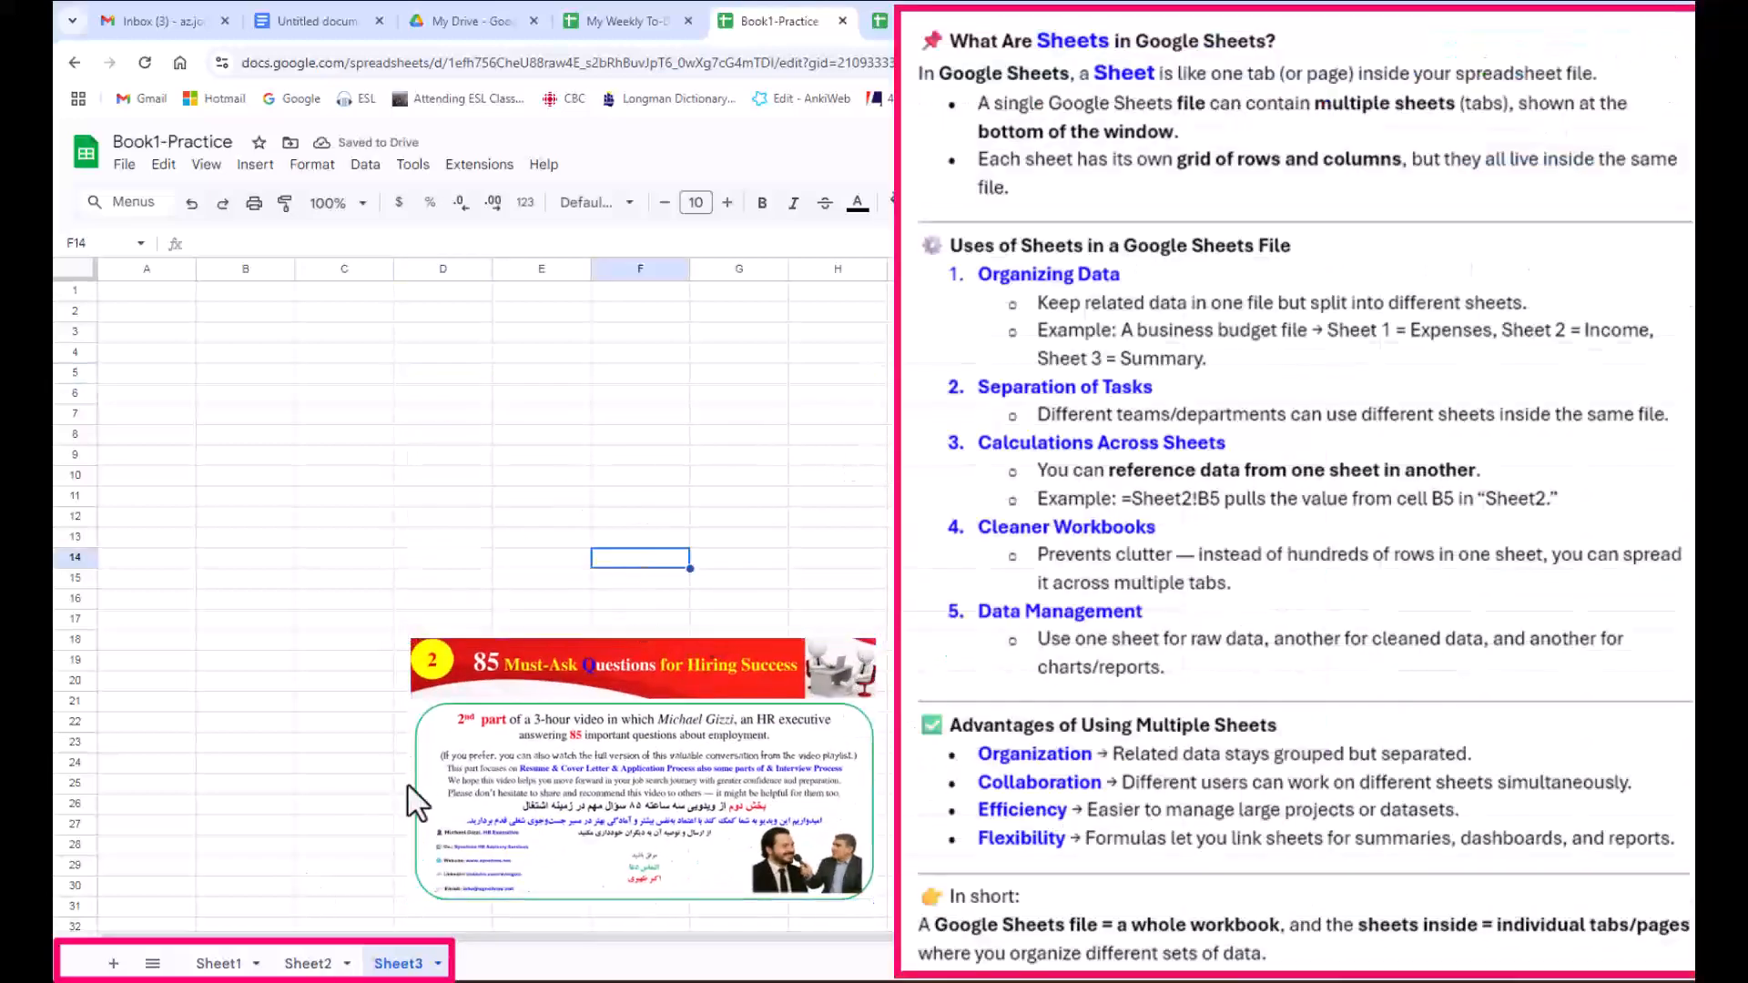
Rename Sheet3 as Pictutre and change its sheet color to blue.
{"action": "right_click", "coordinate": [403, 966]}
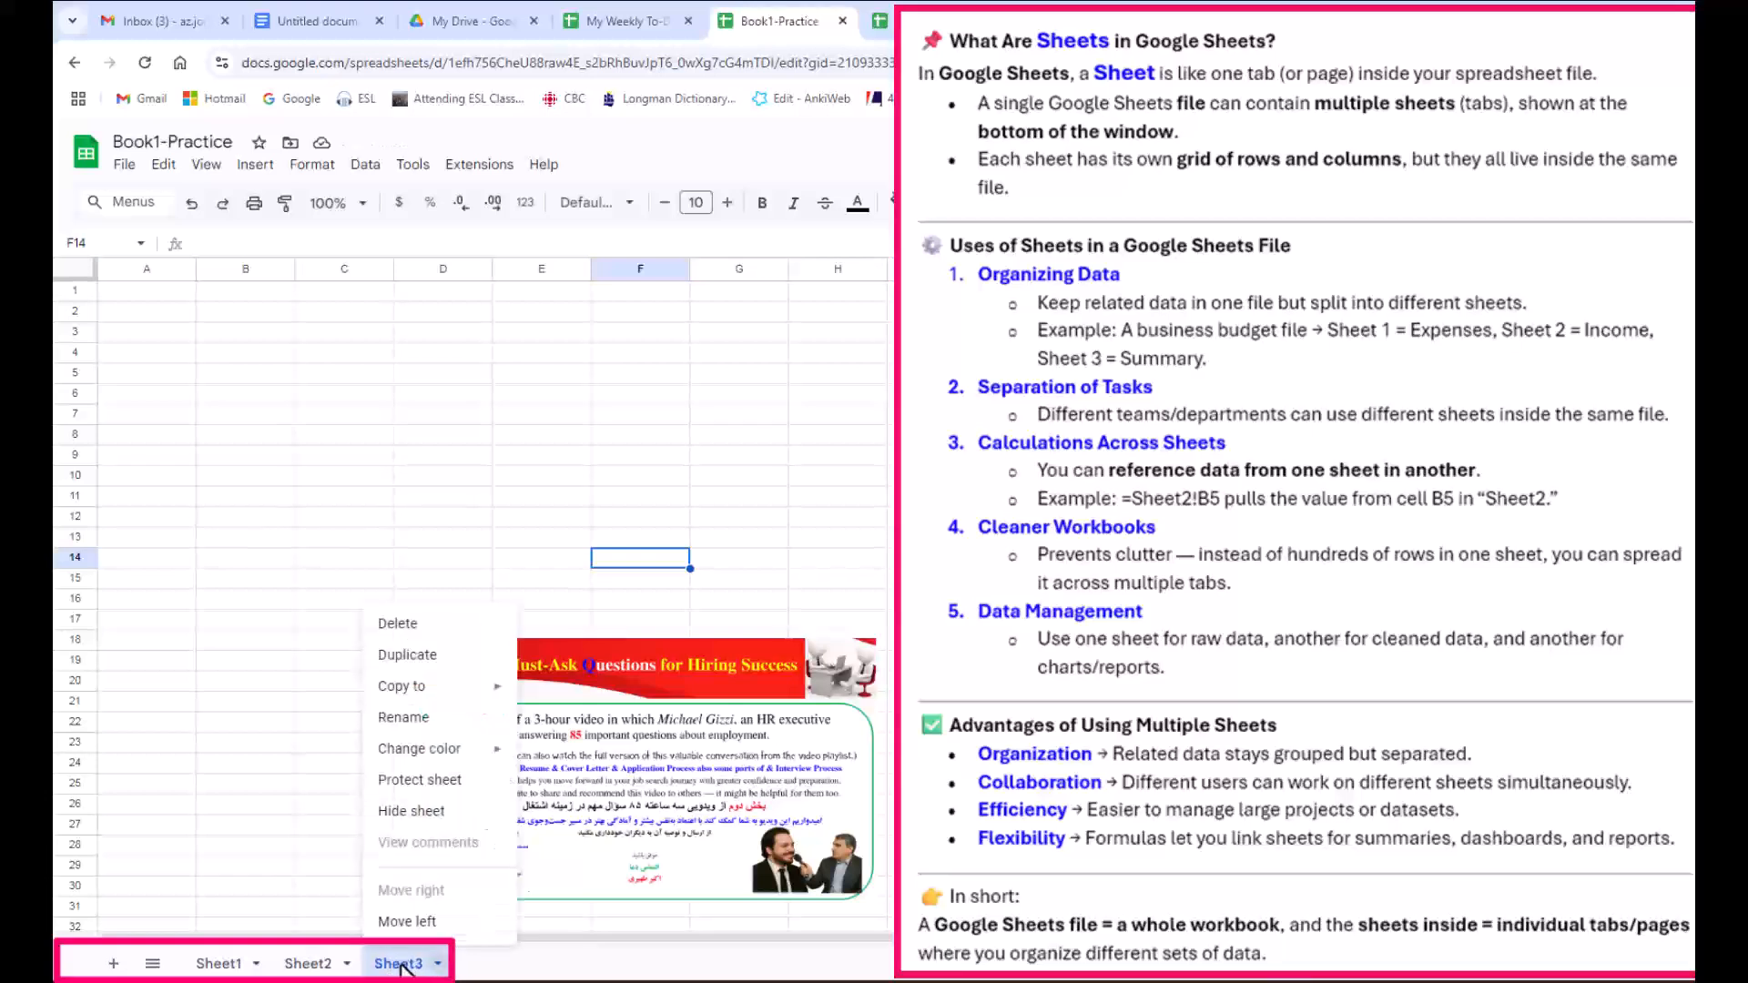
{"action": "left_click", "coordinate": [423, 716]}
{"action": "type", "text": "Pictut"}
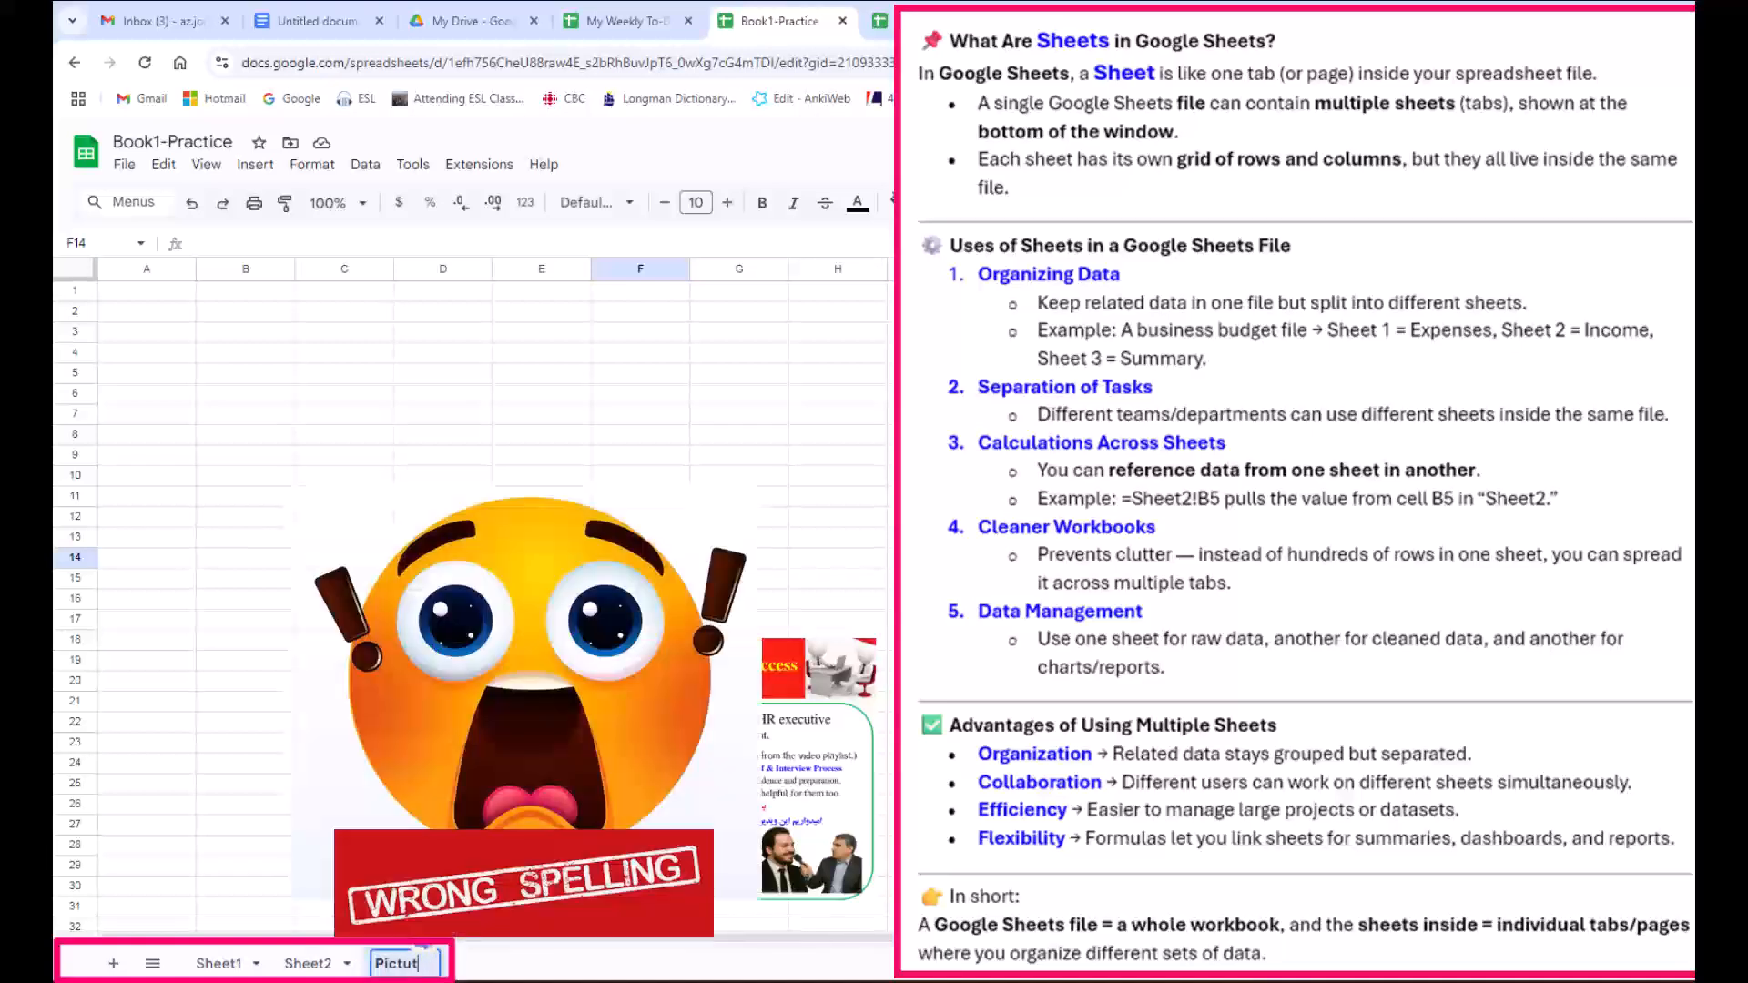
{"action": "key", "text": "Return"}
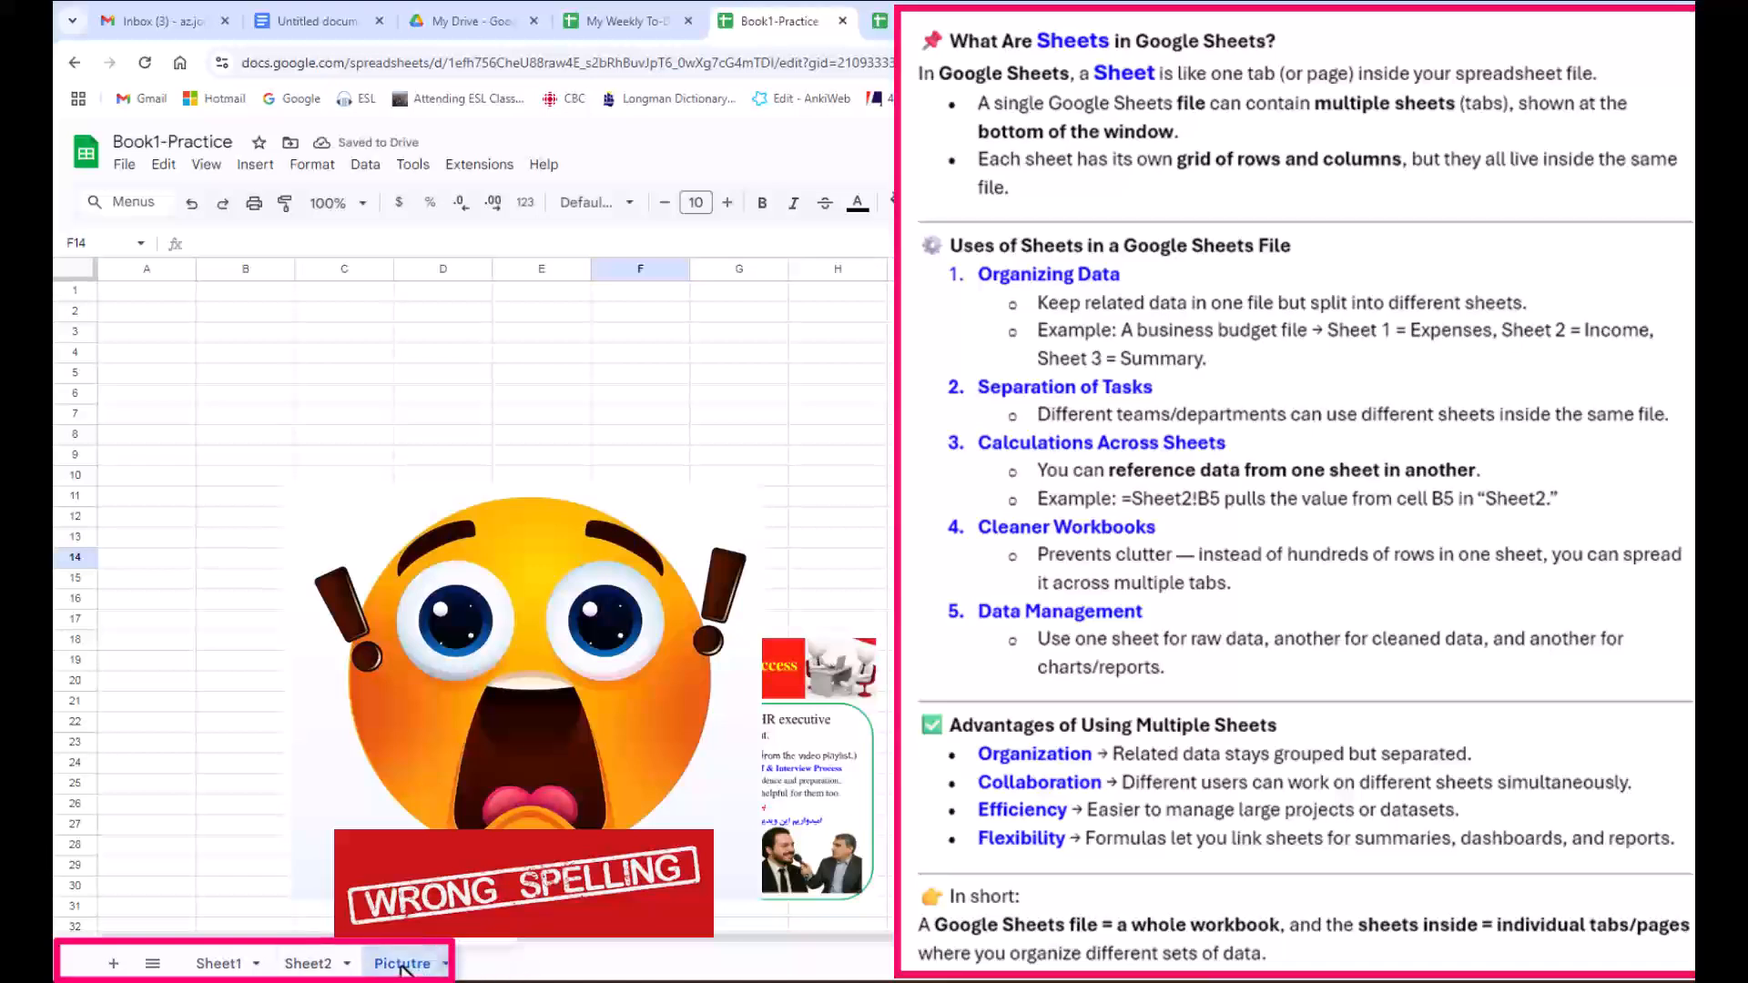
{"action": "right_click", "coordinate": [404, 967]}
{"action": "mouse_move", "coordinate": [455, 749]}
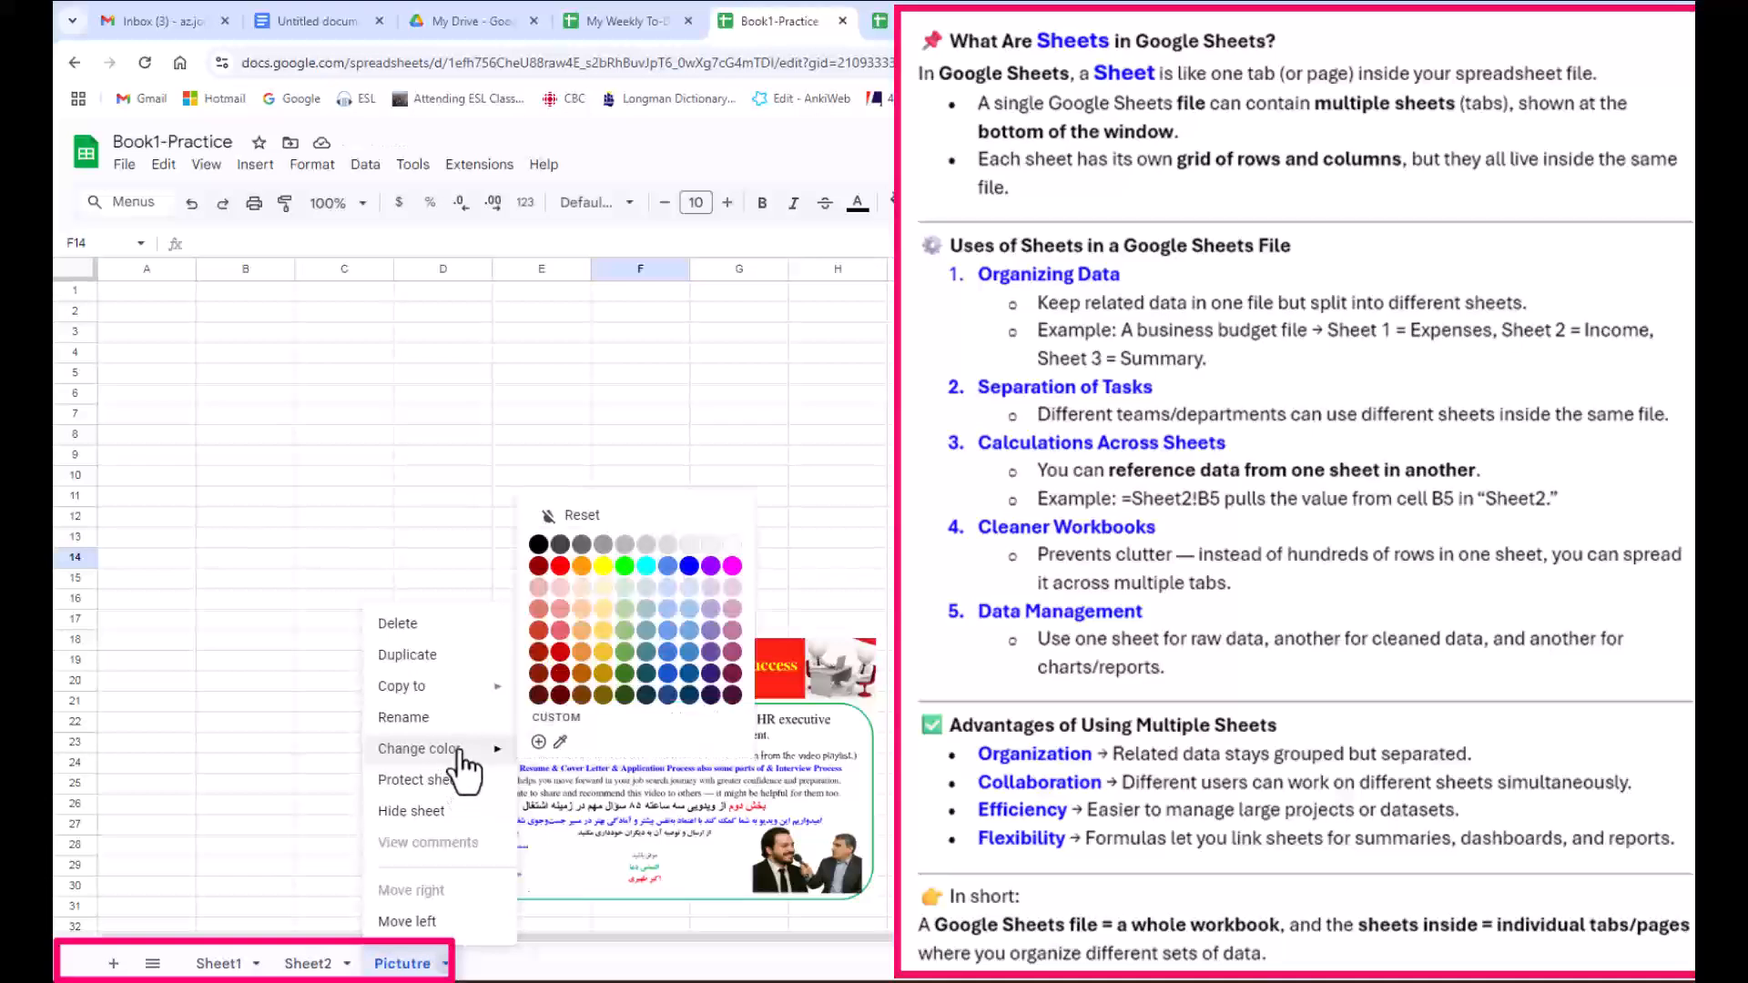
{"action": "left_click", "coordinate": [699, 576]}
Fill Sheet2 with sample text: ghhgf in C6, ghghggh in D6, ghfhgfh in E9 and hgfhgfhg in D11.
{"action": "left_click", "coordinate": [306, 964]}
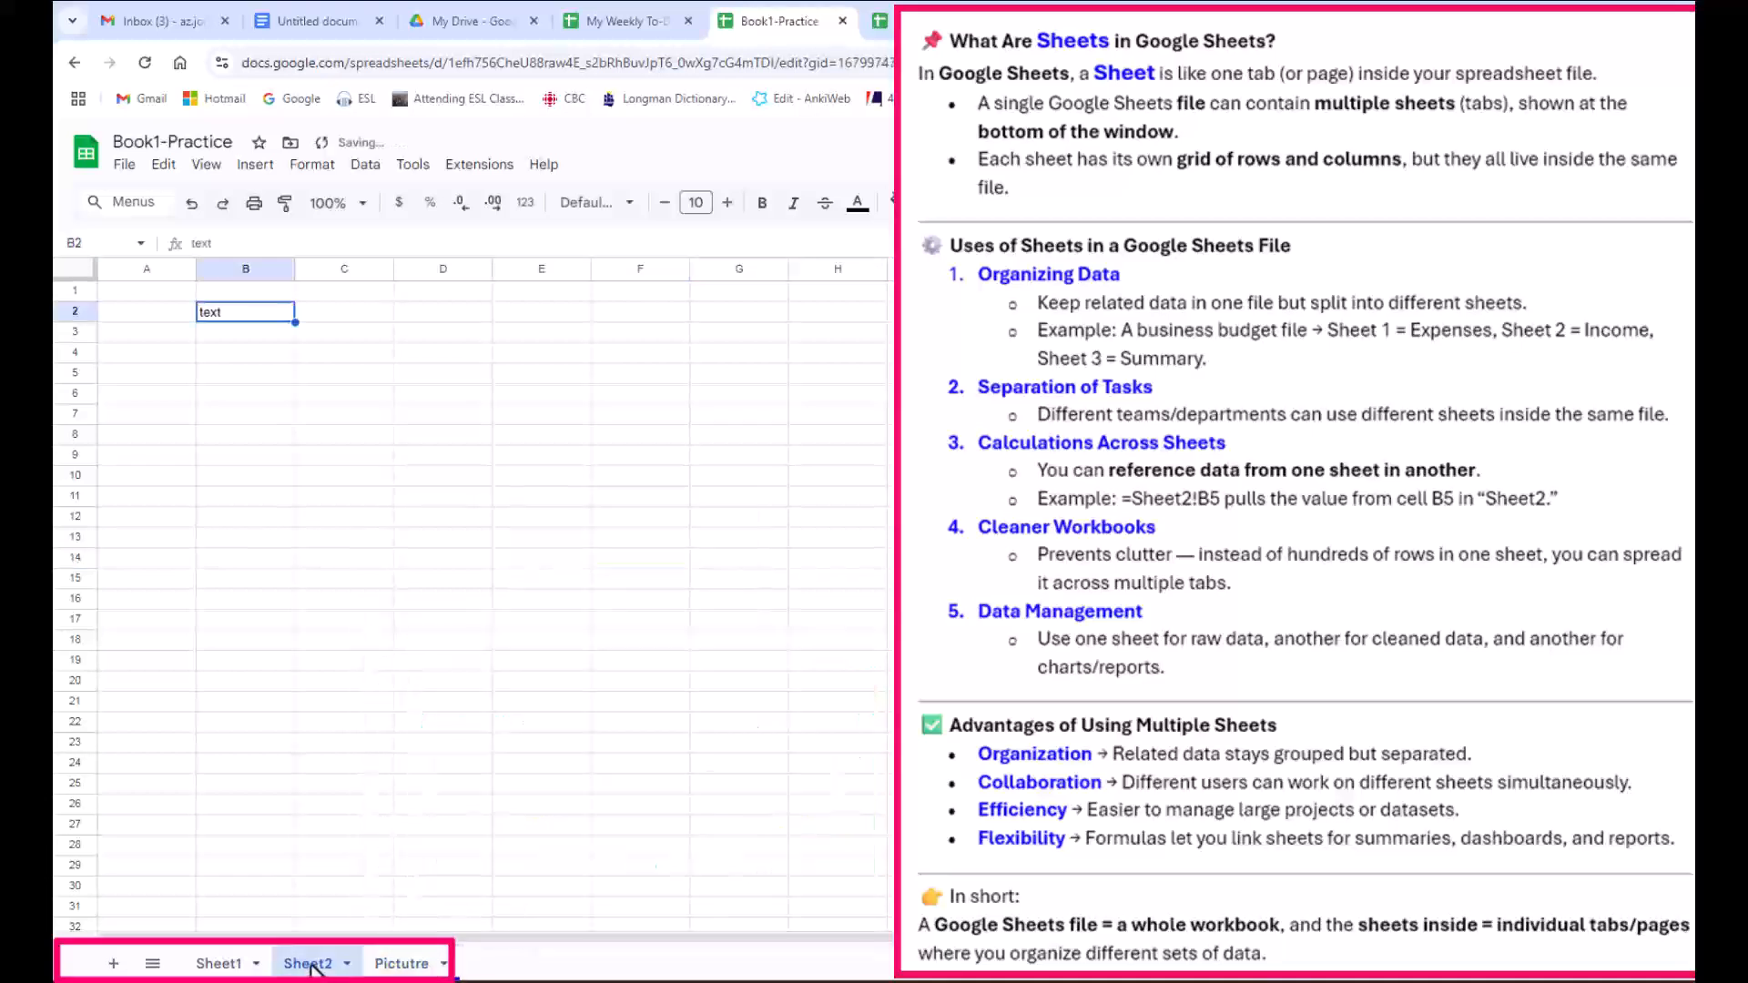
{"action": "left_click", "coordinate": [301, 399]}
{"action": "type", "text": "ghhgf"}
{"action": "key", "text": "Tab"}
{"action": "type", "text": "ghghggh"}
{"action": "left_click", "coordinate": [549, 457]}
{"action": "type", "text": "ghfhgfh"}
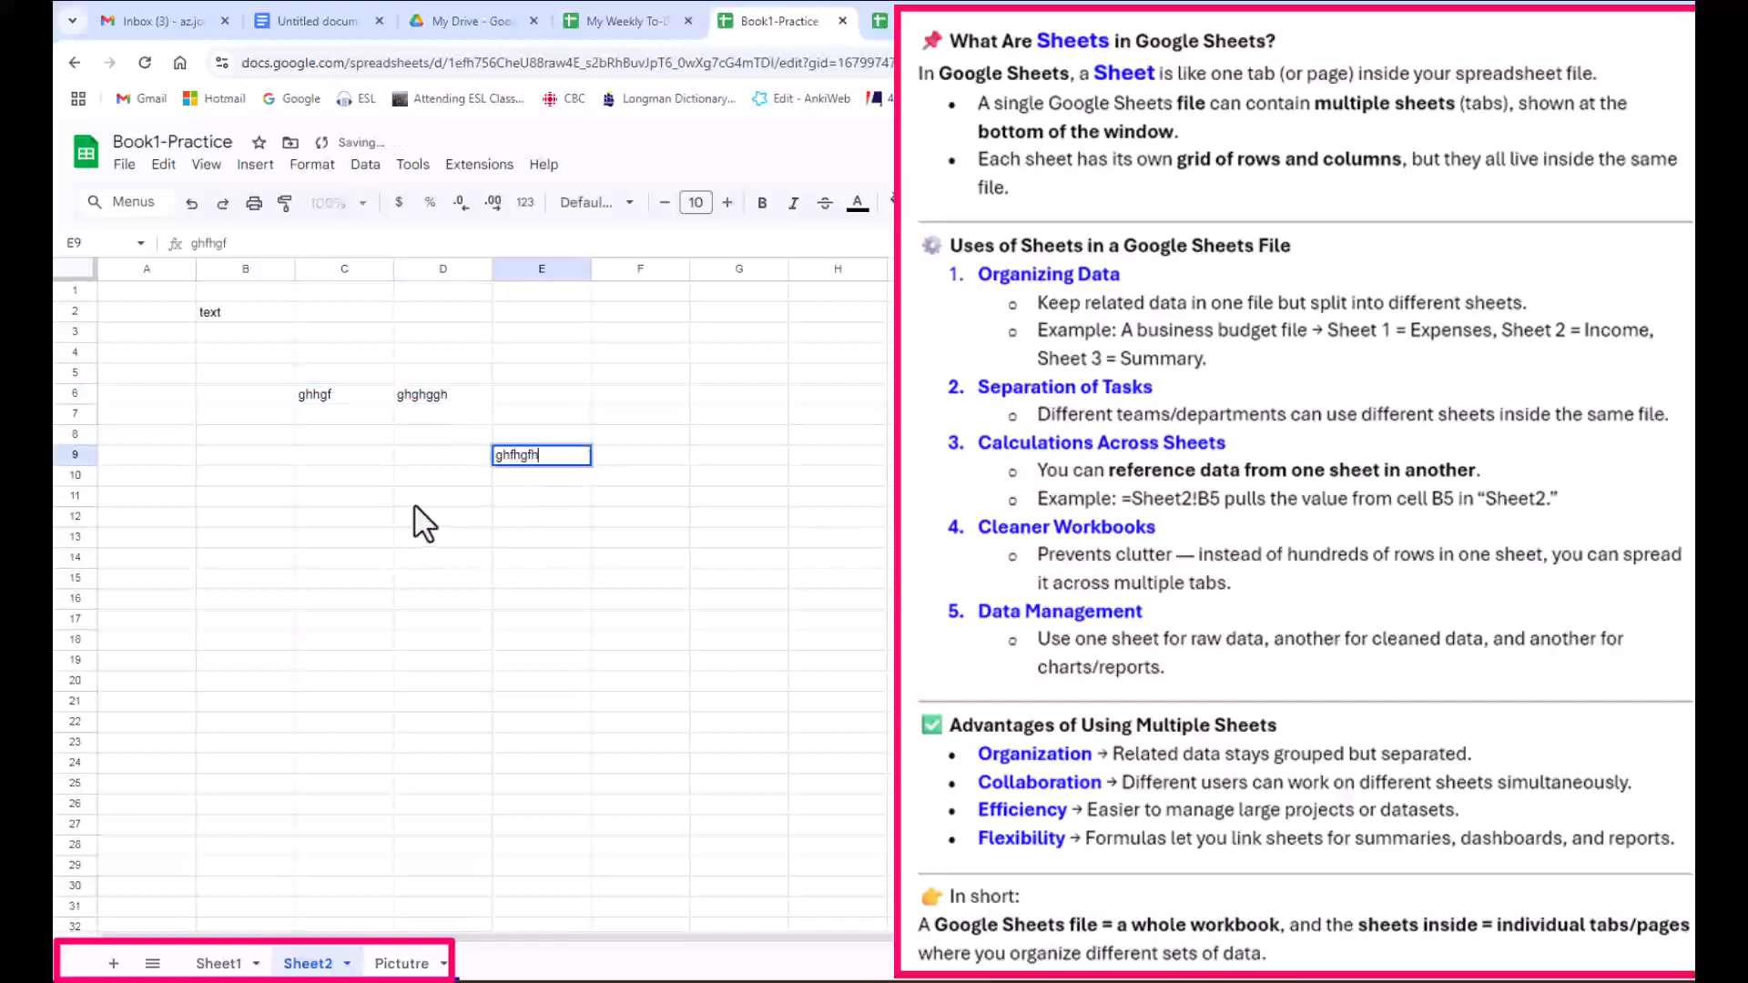
{"action": "left_click", "coordinate": [417, 499]}
{"action": "type", "text": "hgfhgfhg"}
Rename Sheet2 as Text and change its sheet color to red.
{"action": "right_click", "coordinate": [306, 965]}
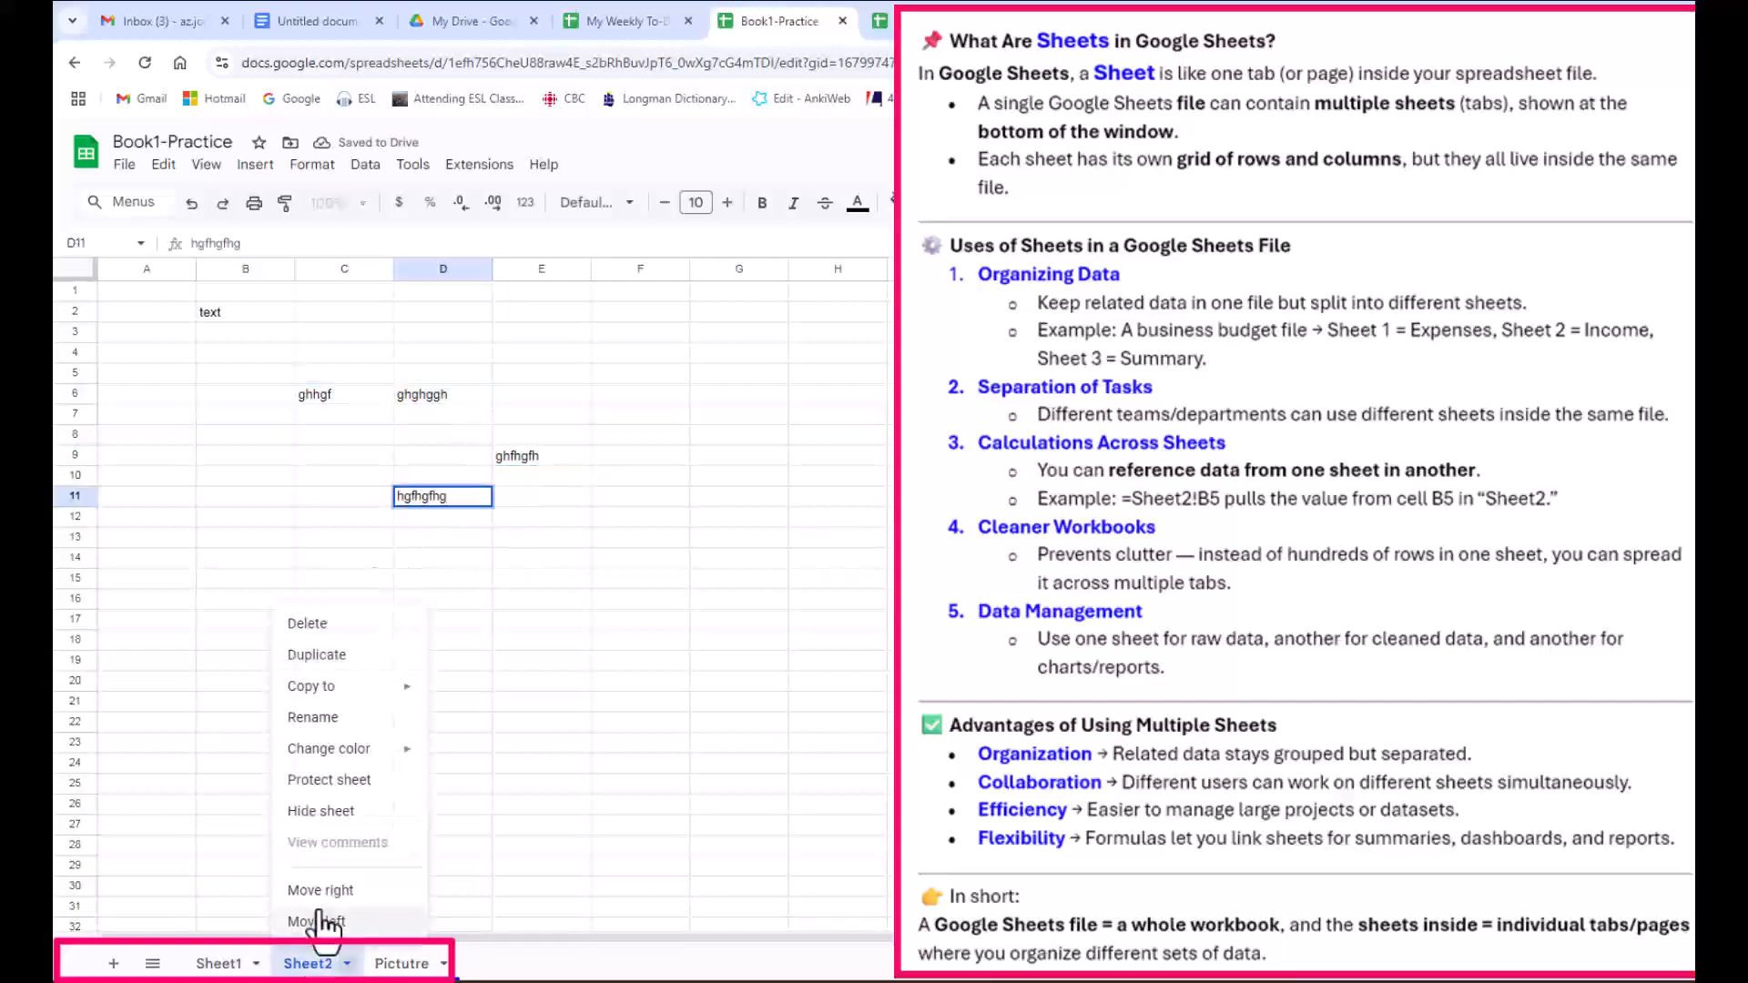
{"action": "left_click", "coordinate": [338, 726]}
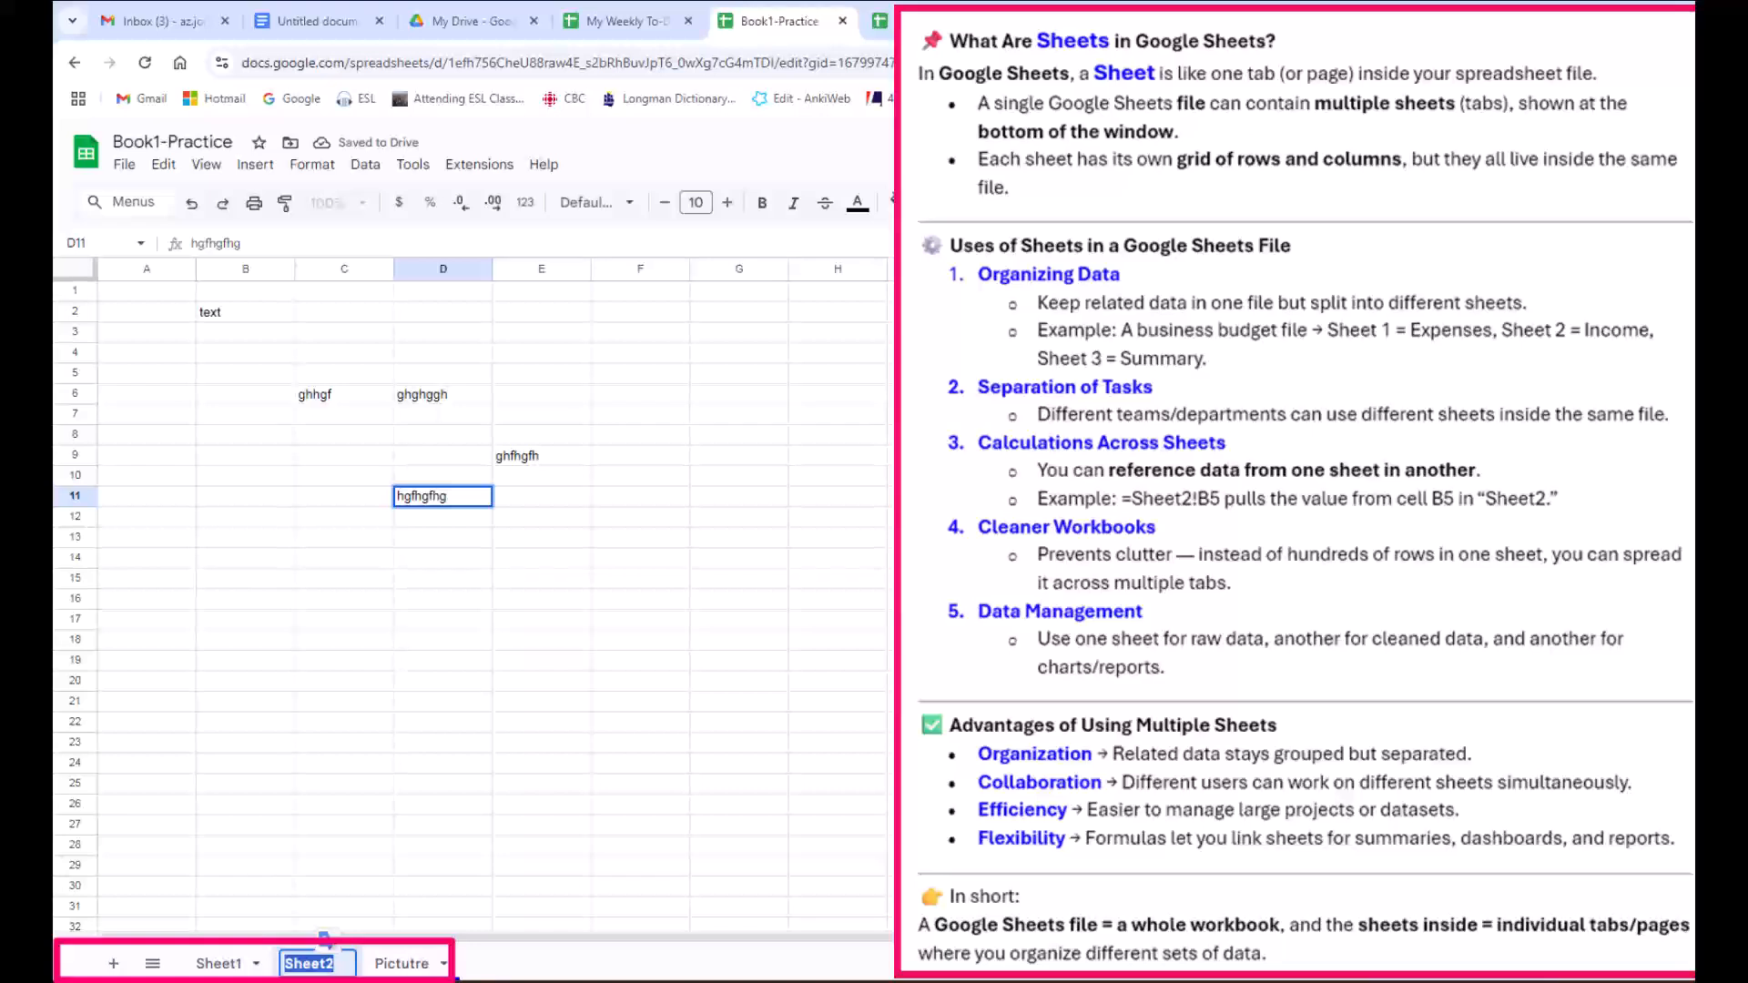
{"action": "type", "text": "Text"}
{"action": "key", "text": "Return"}
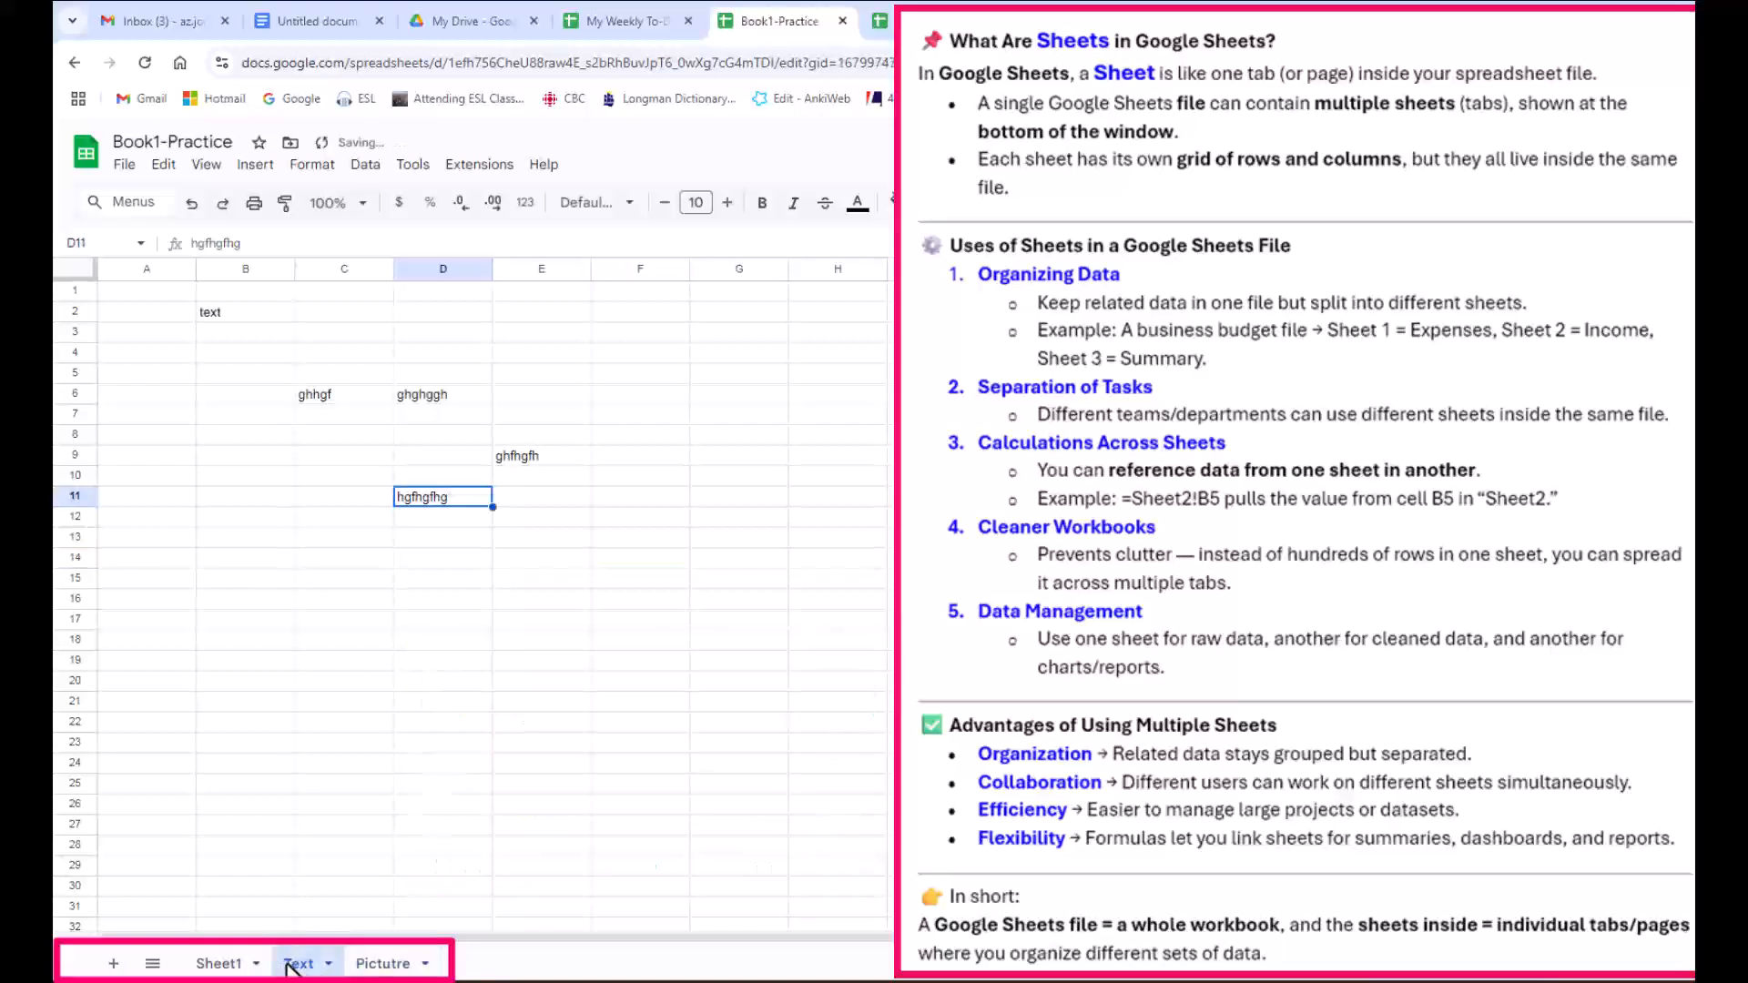
{"action": "right_click", "coordinate": [290, 968]}
{"action": "mouse_move", "coordinate": [373, 749]}
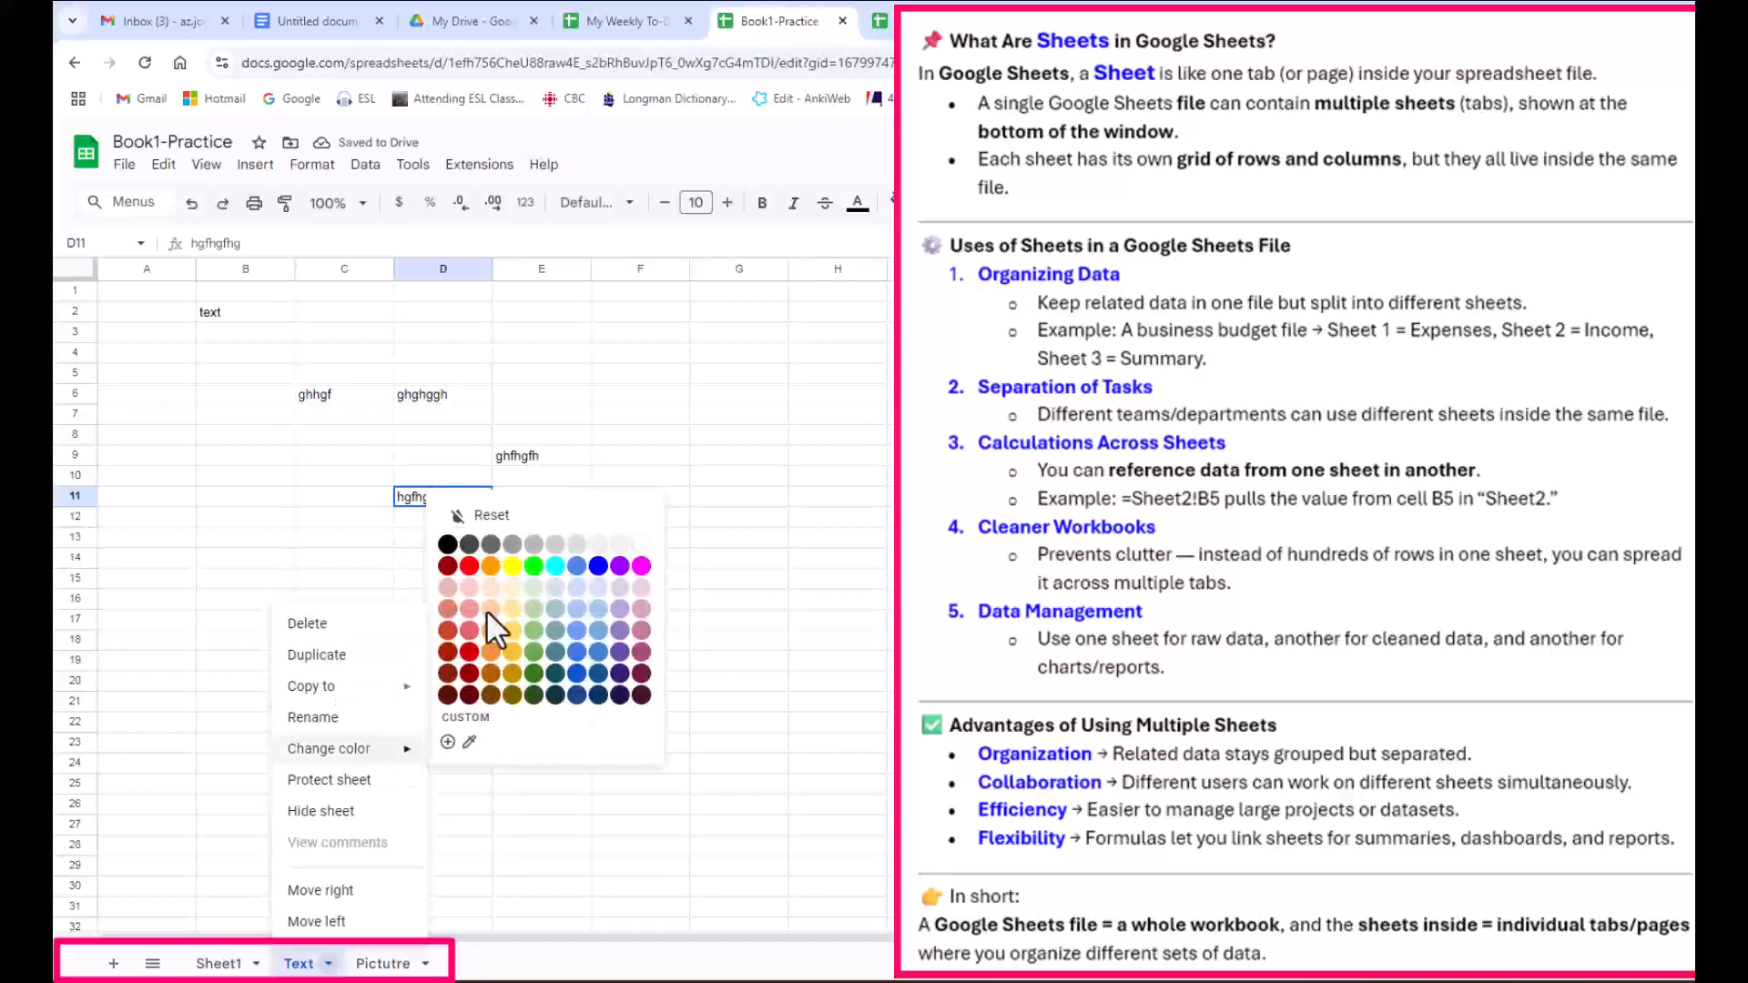
{"action": "left_click", "coordinate": [470, 567]}
Rename Sheet1 as Number and change its sheet color to green.
{"action": "left_click", "coordinate": [226, 964]}
{"action": "right_click", "coordinate": [223, 965]}
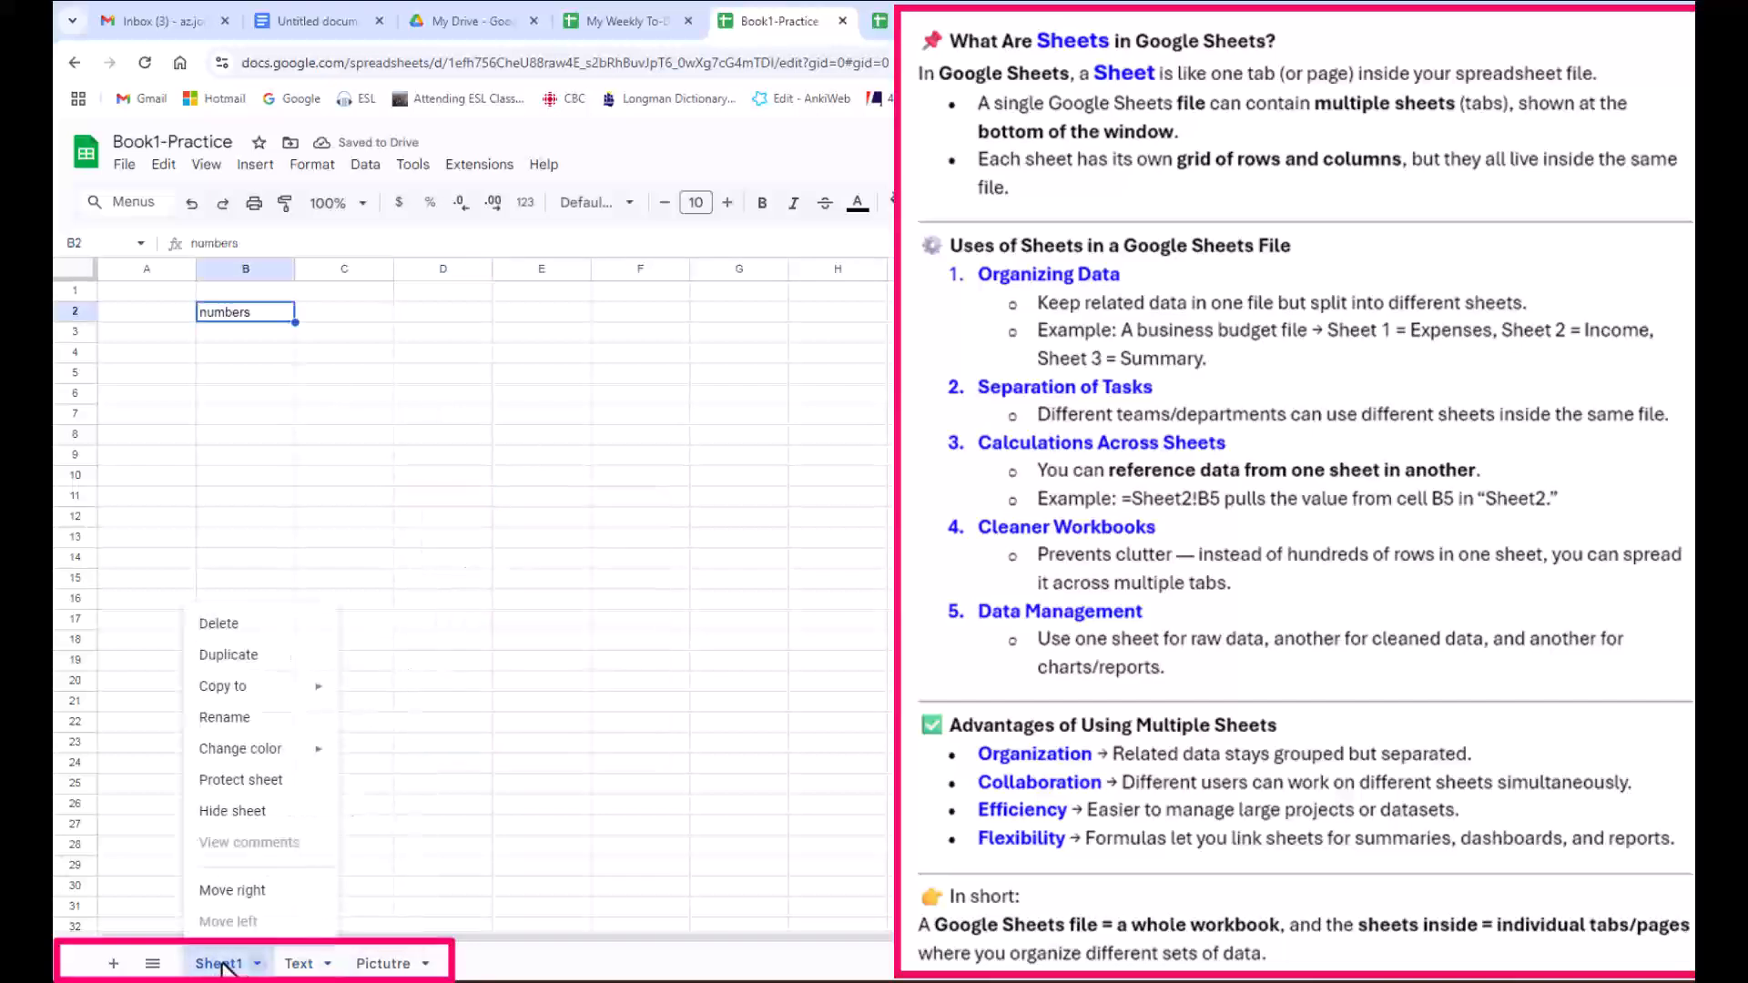
{"action": "left_click", "coordinate": [256, 829]}
{"action": "type", "text": "Number"}
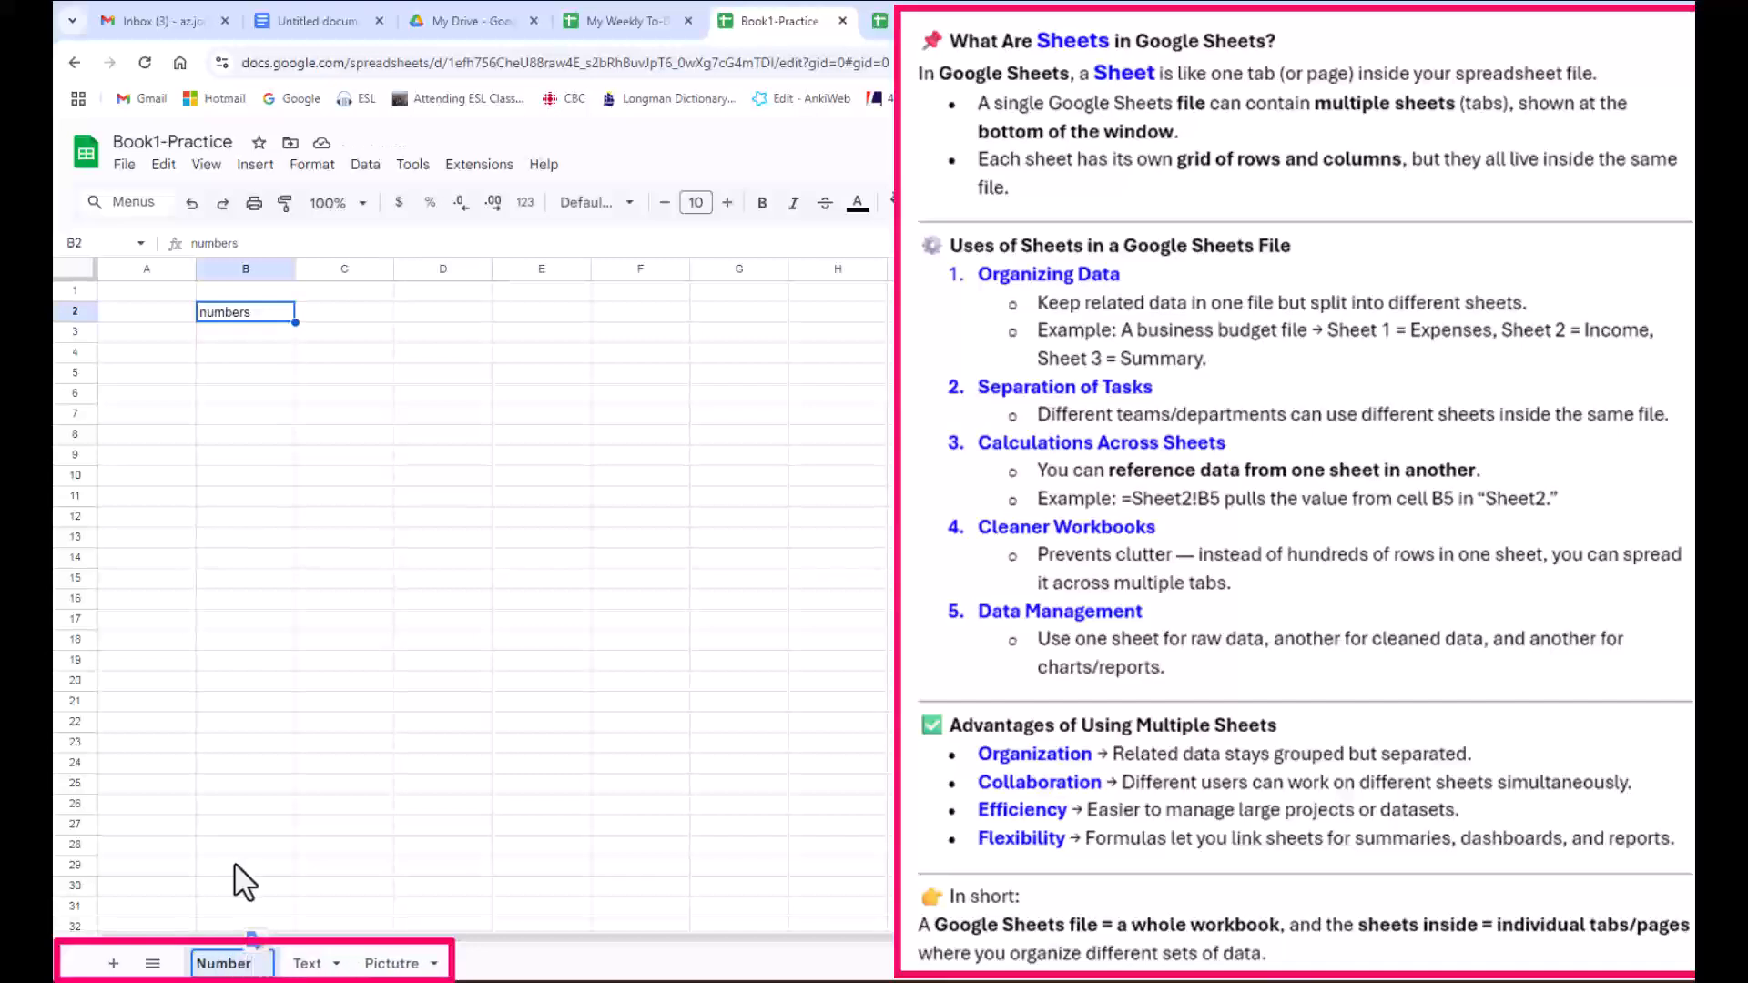
{"action": "left_click", "coordinate": [307, 964]}
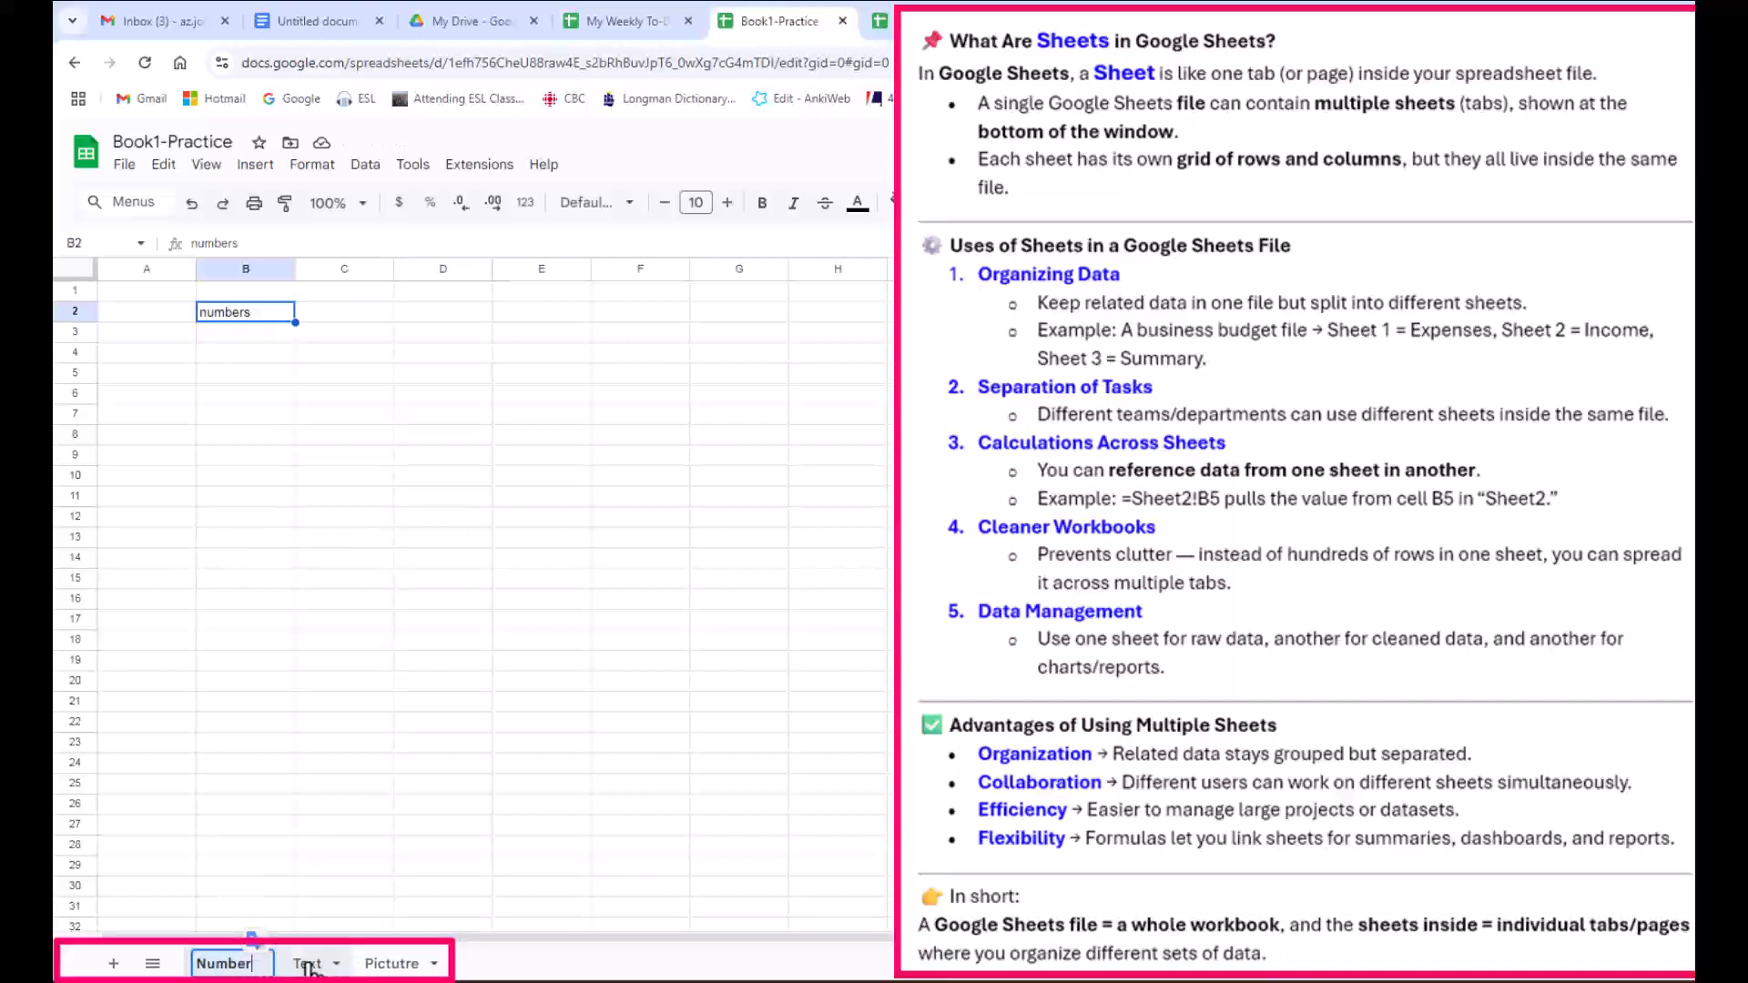
{"action": "right_click", "coordinate": [218, 967]}
{"action": "mouse_move", "coordinate": [264, 748]}
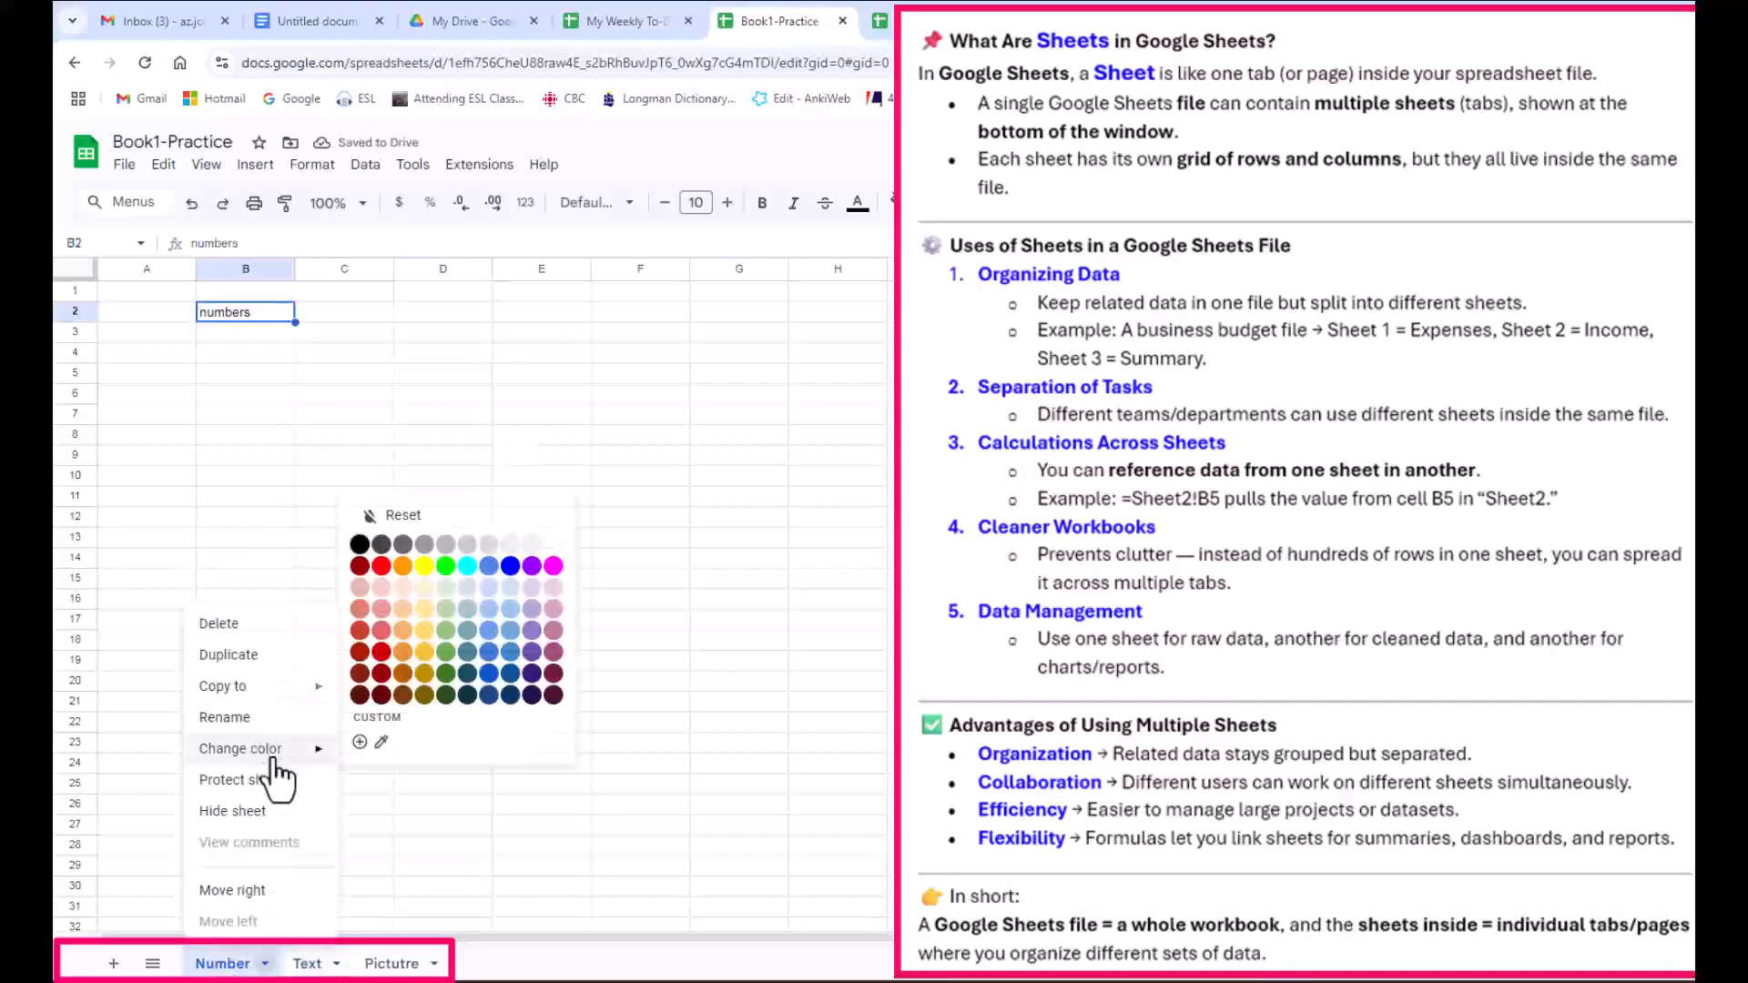
{"action": "left_click", "coordinate": [447, 567]}
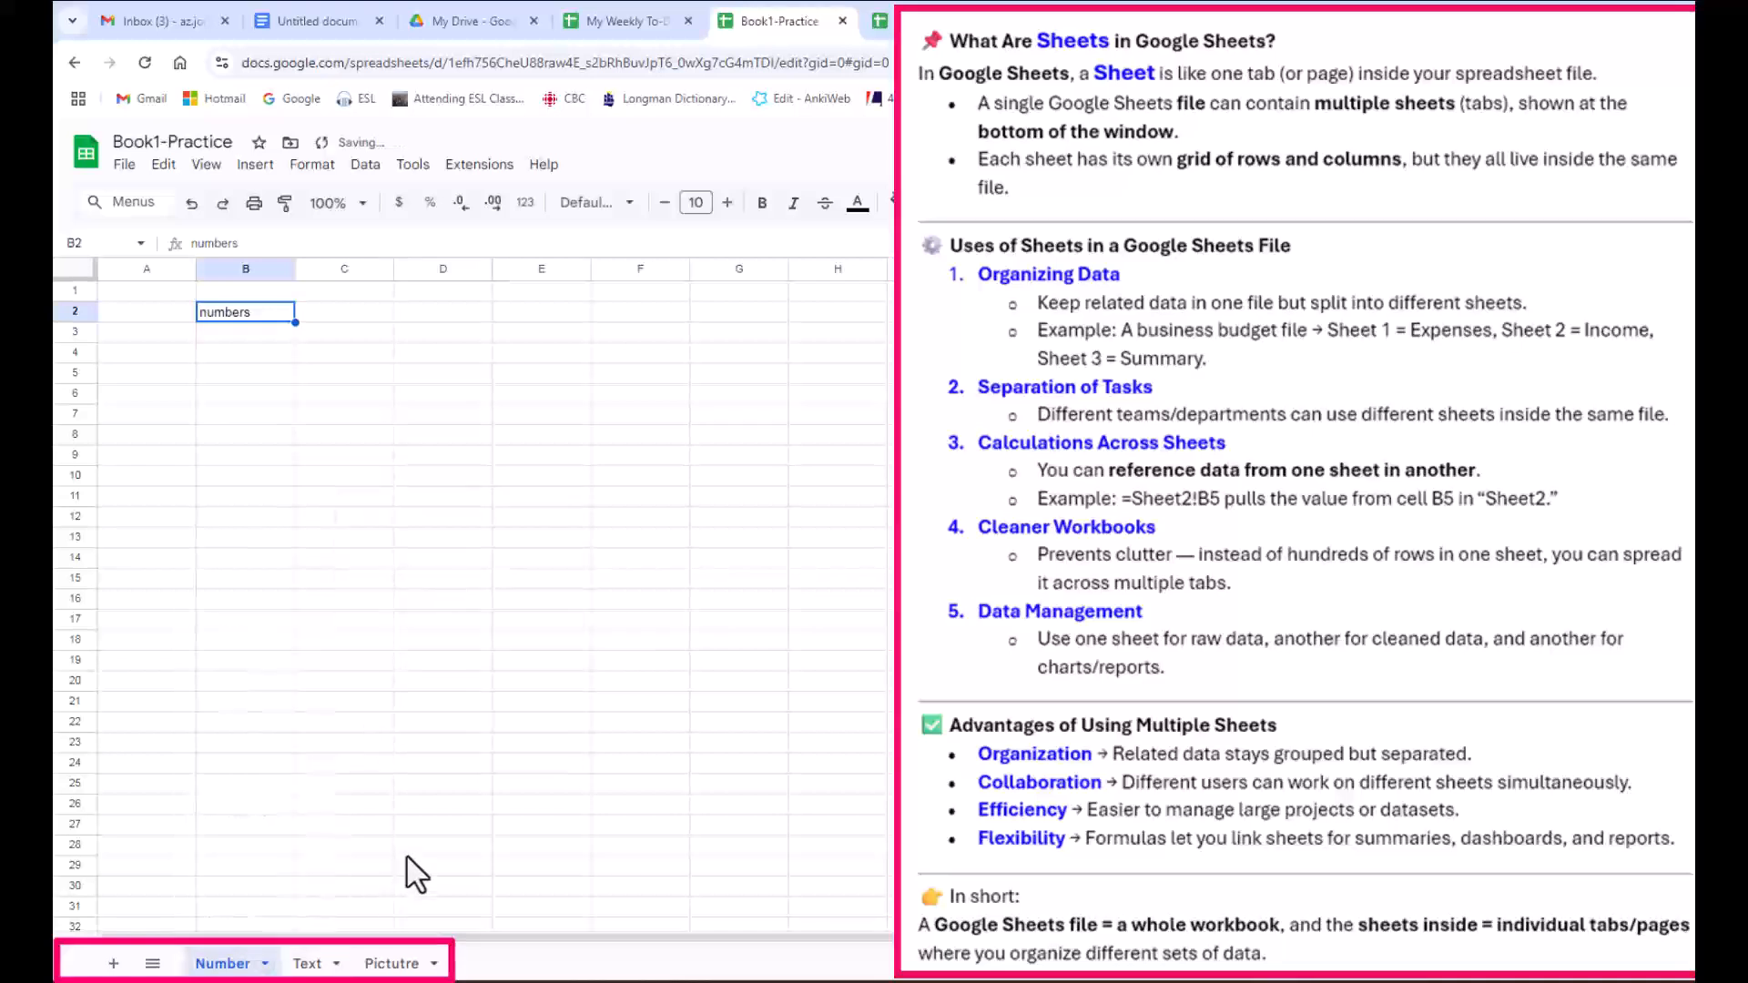
{"action": "left_click", "coordinate": [408, 854]}
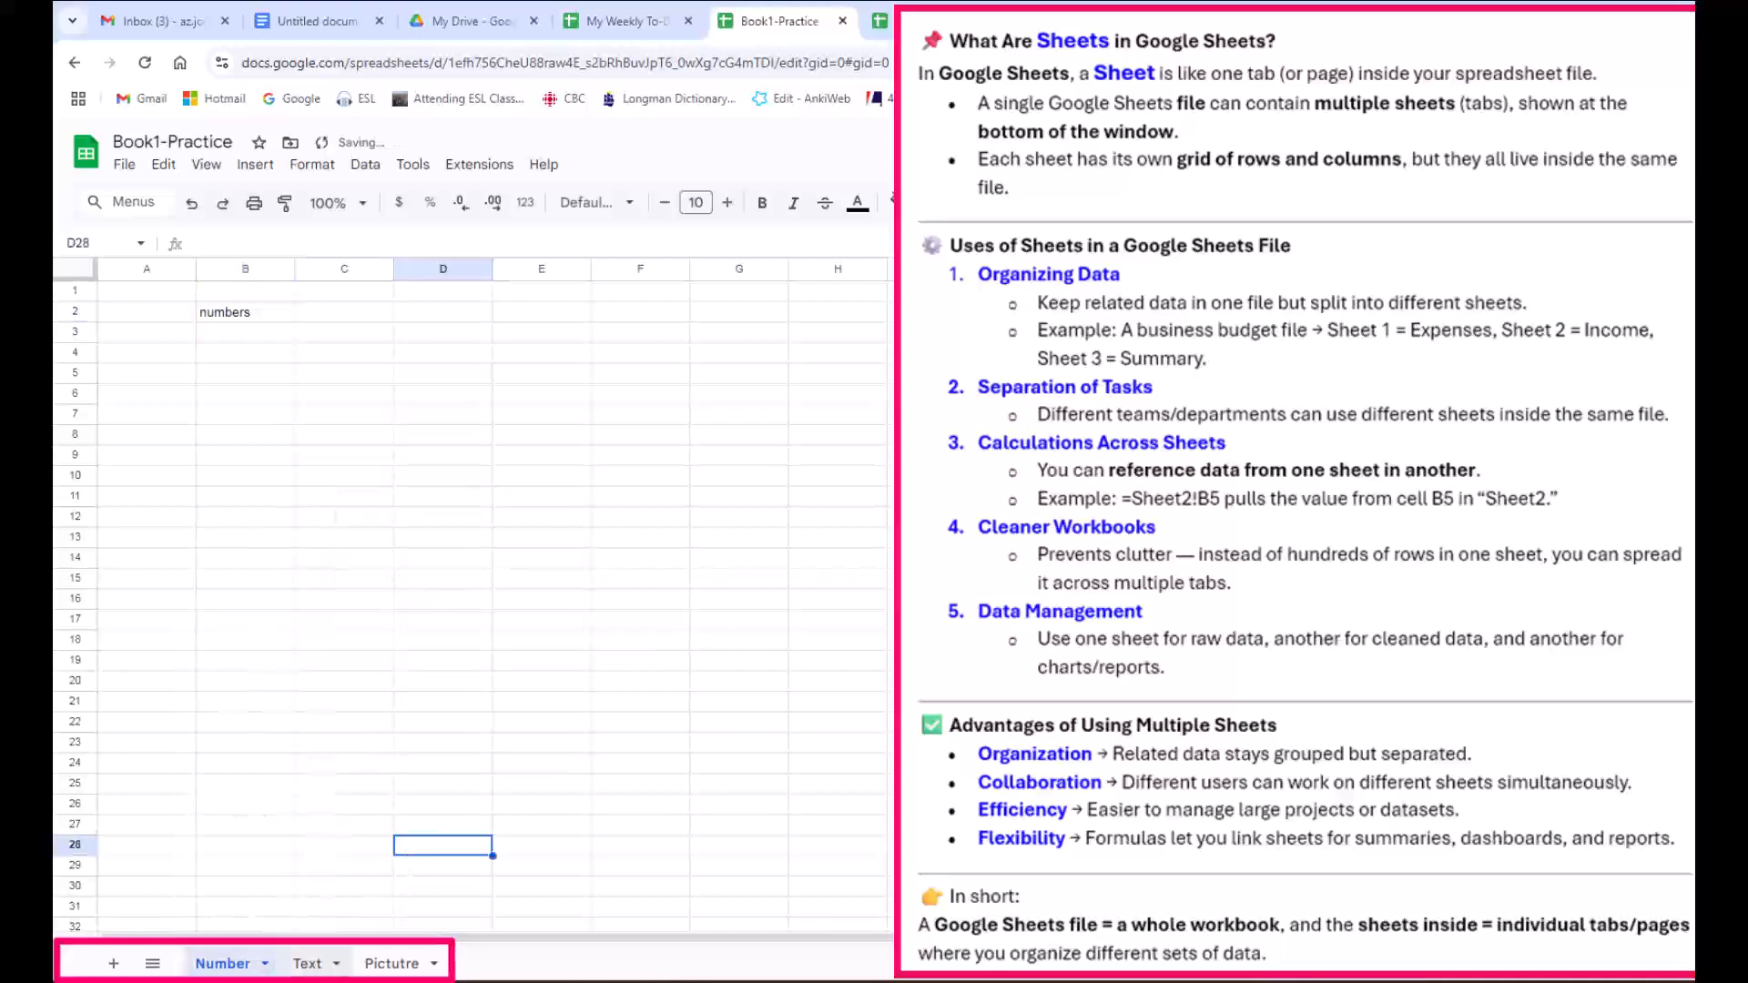
View the Text and Pictutre sheets one after another and return to the Number sheet.
{"action": "left_click", "coordinate": [307, 963]}
{"action": "left_click", "coordinate": [392, 963]}
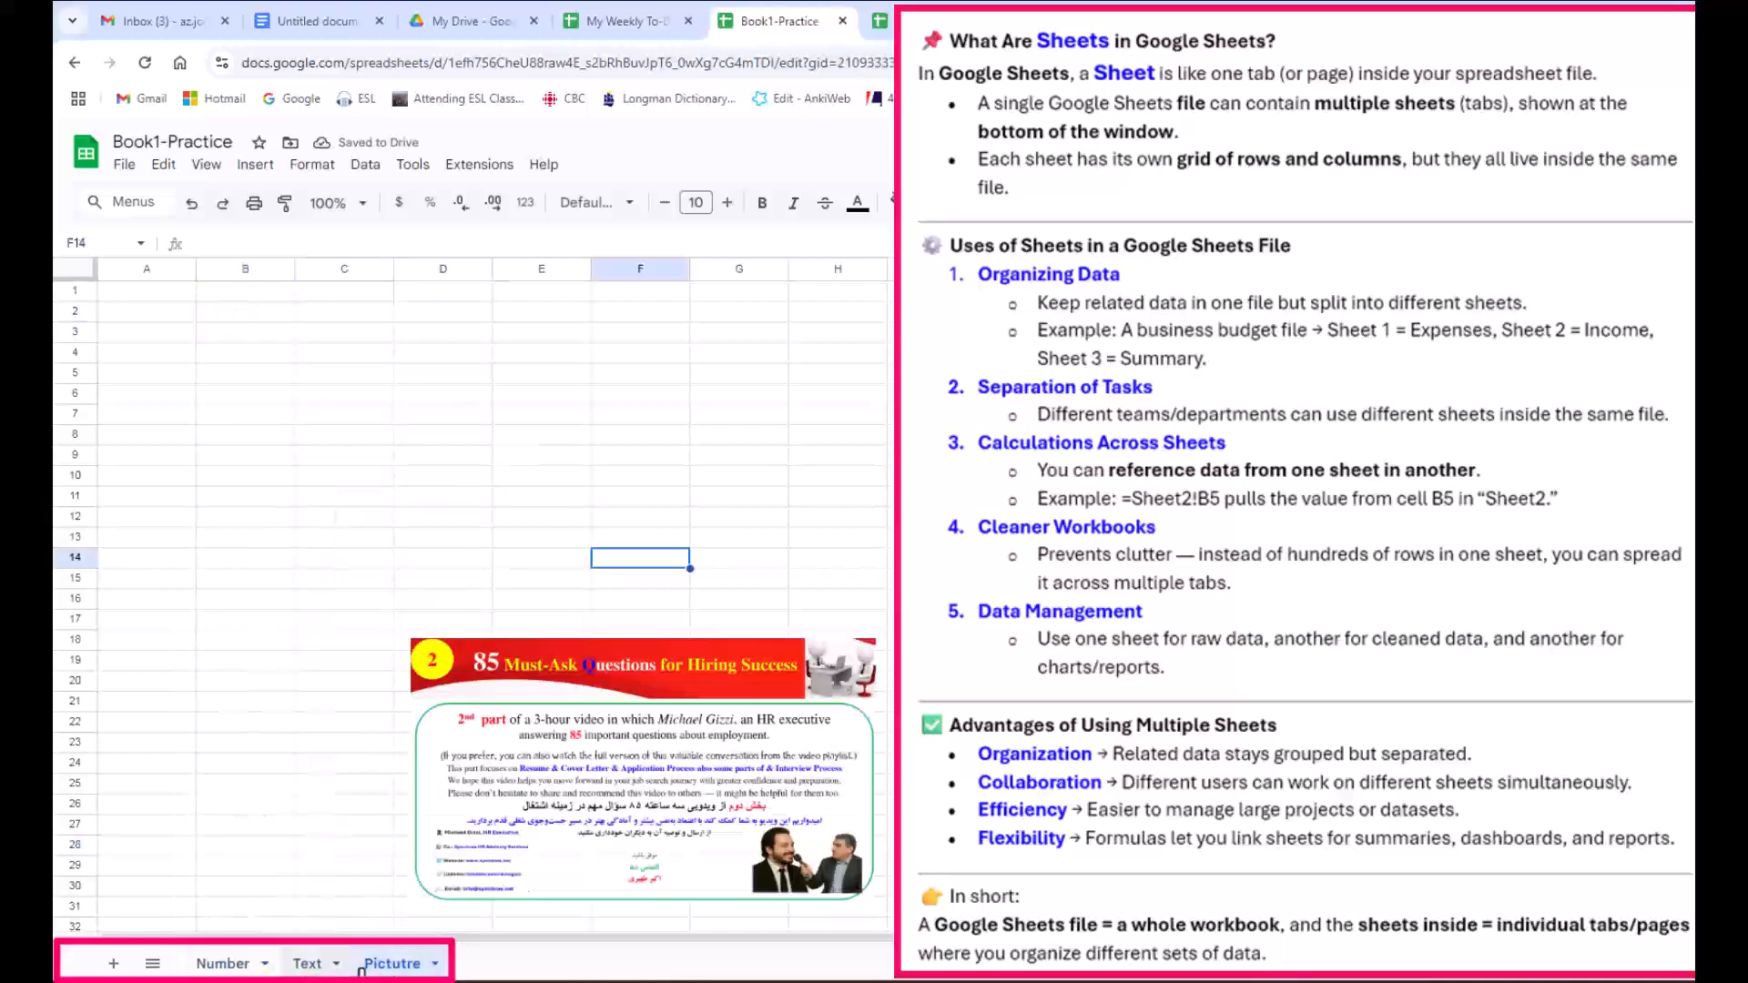
{"action": "left_click", "coordinate": [223, 963]}
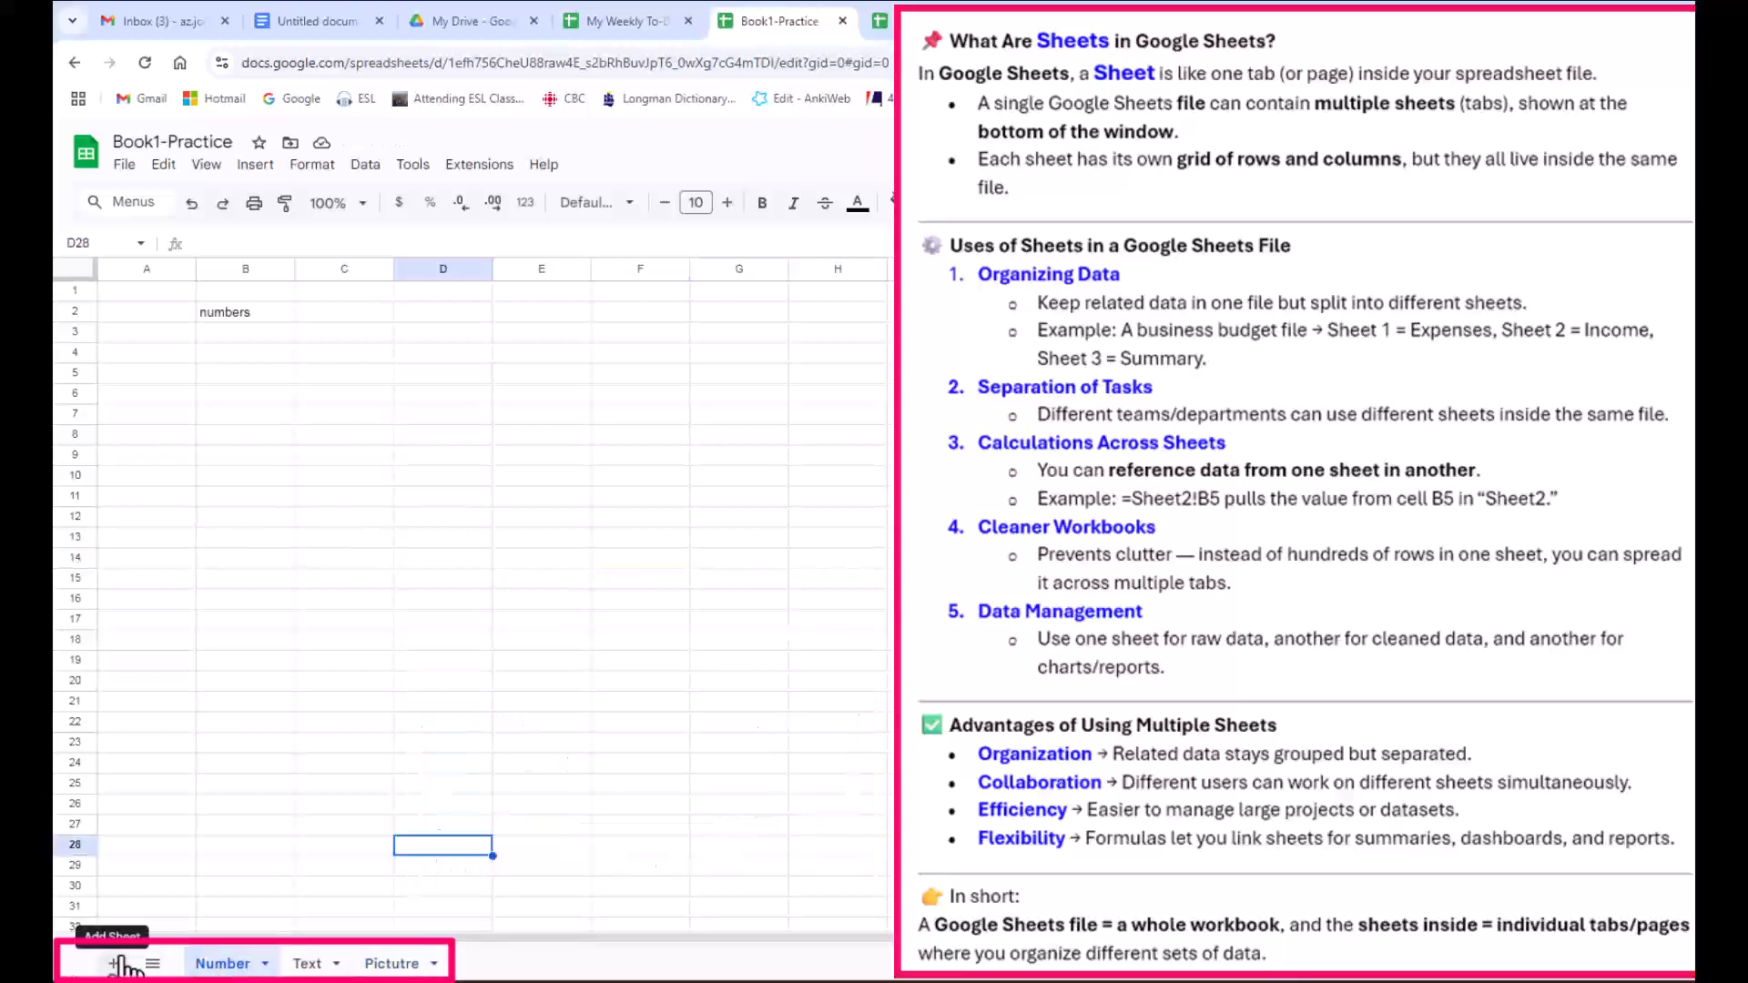
Delete the Text sheet from the Book1-Practice spreadsheet.
{"action": "left_click", "coordinate": [306, 963]}
{"action": "right_click", "coordinate": [309, 965]}
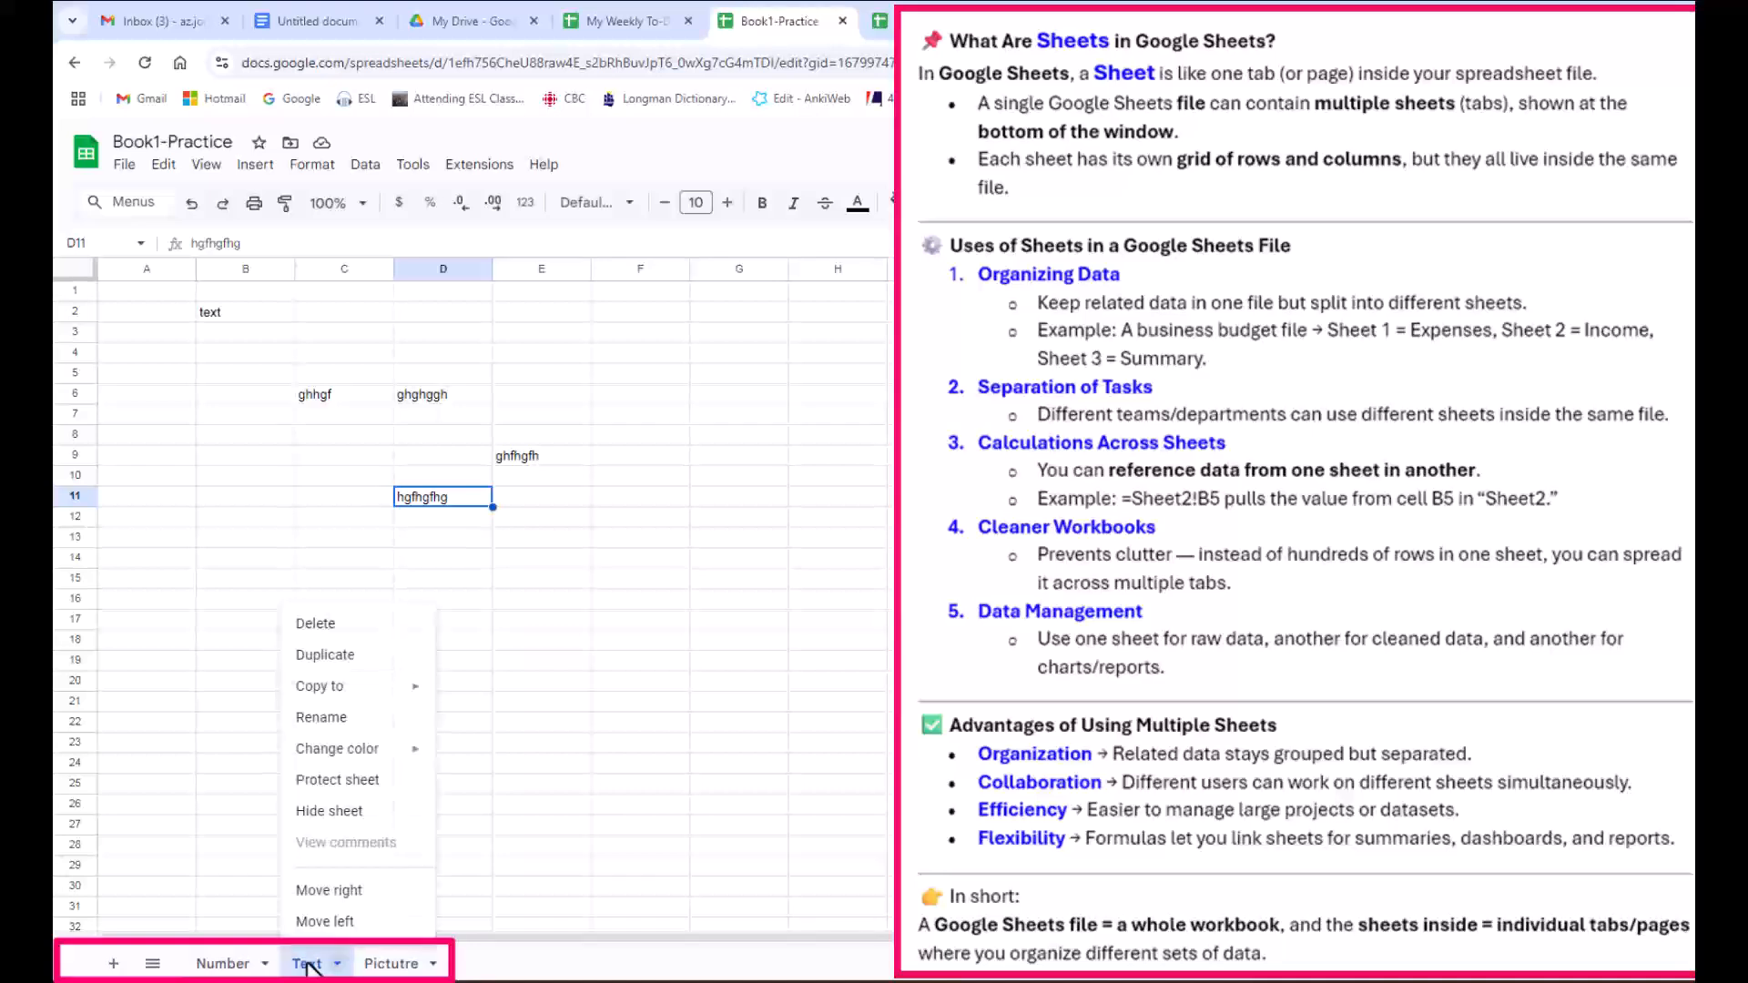
{"action": "left_click", "coordinate": [318, 626]}
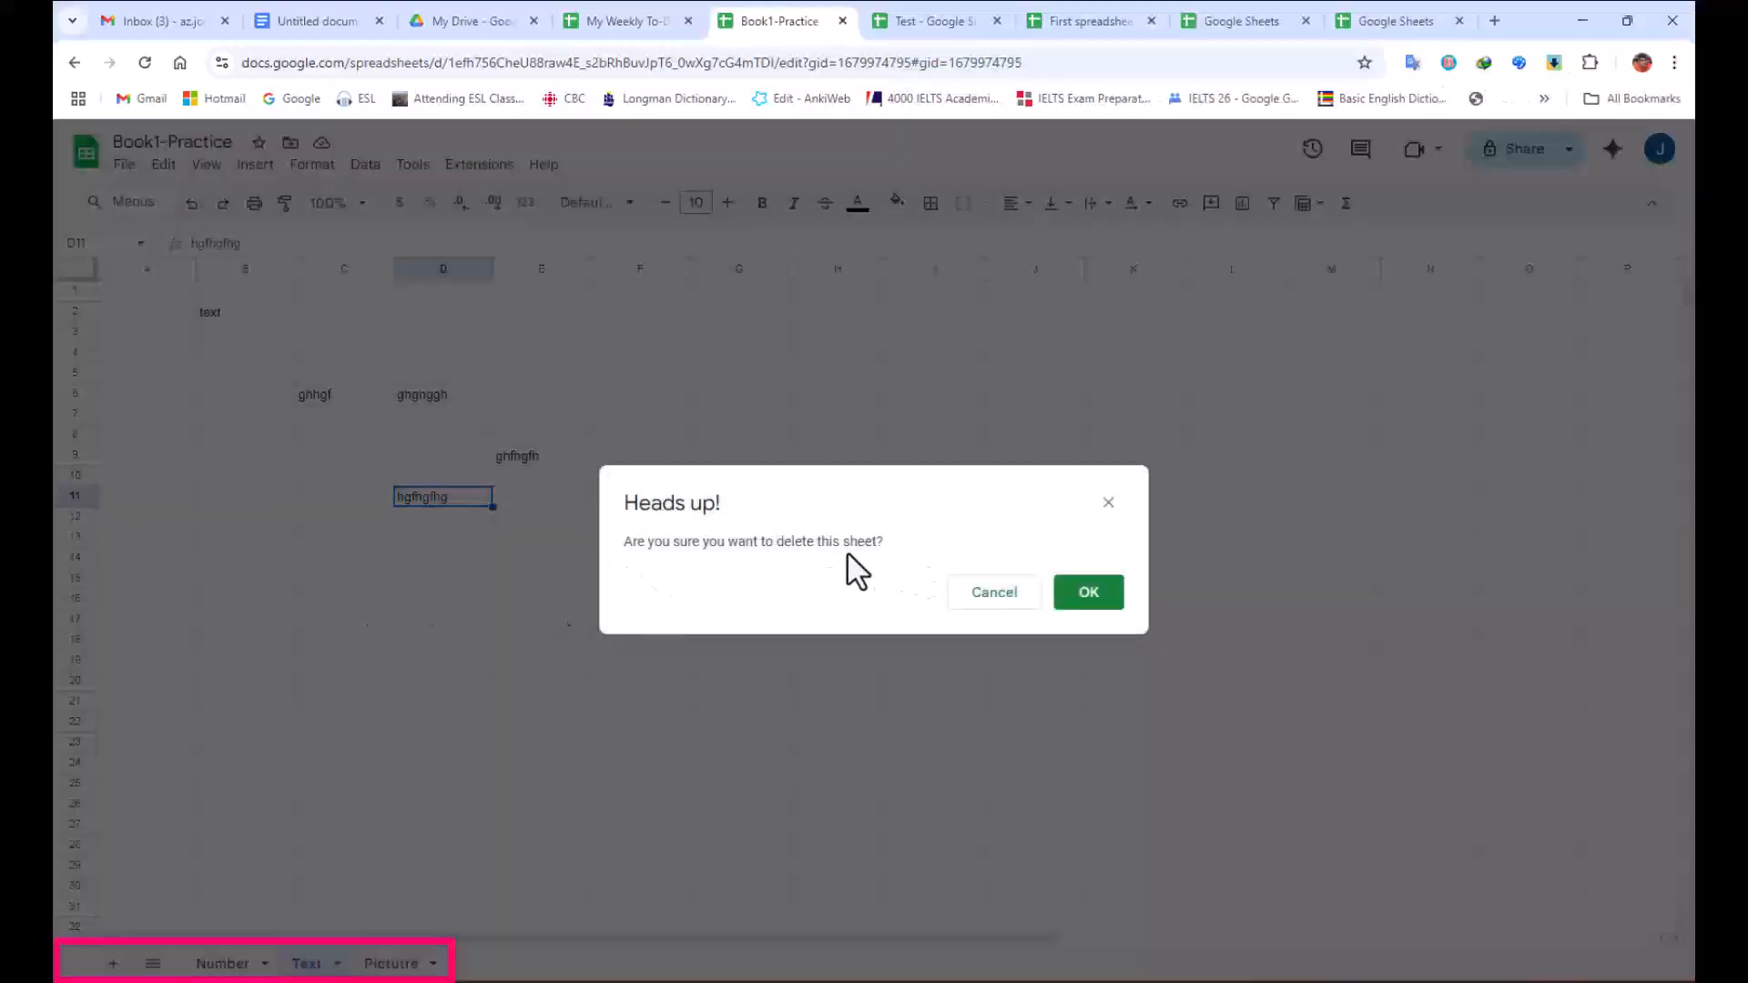
{"action": "left_click", "coordinate": [1090, 596]}
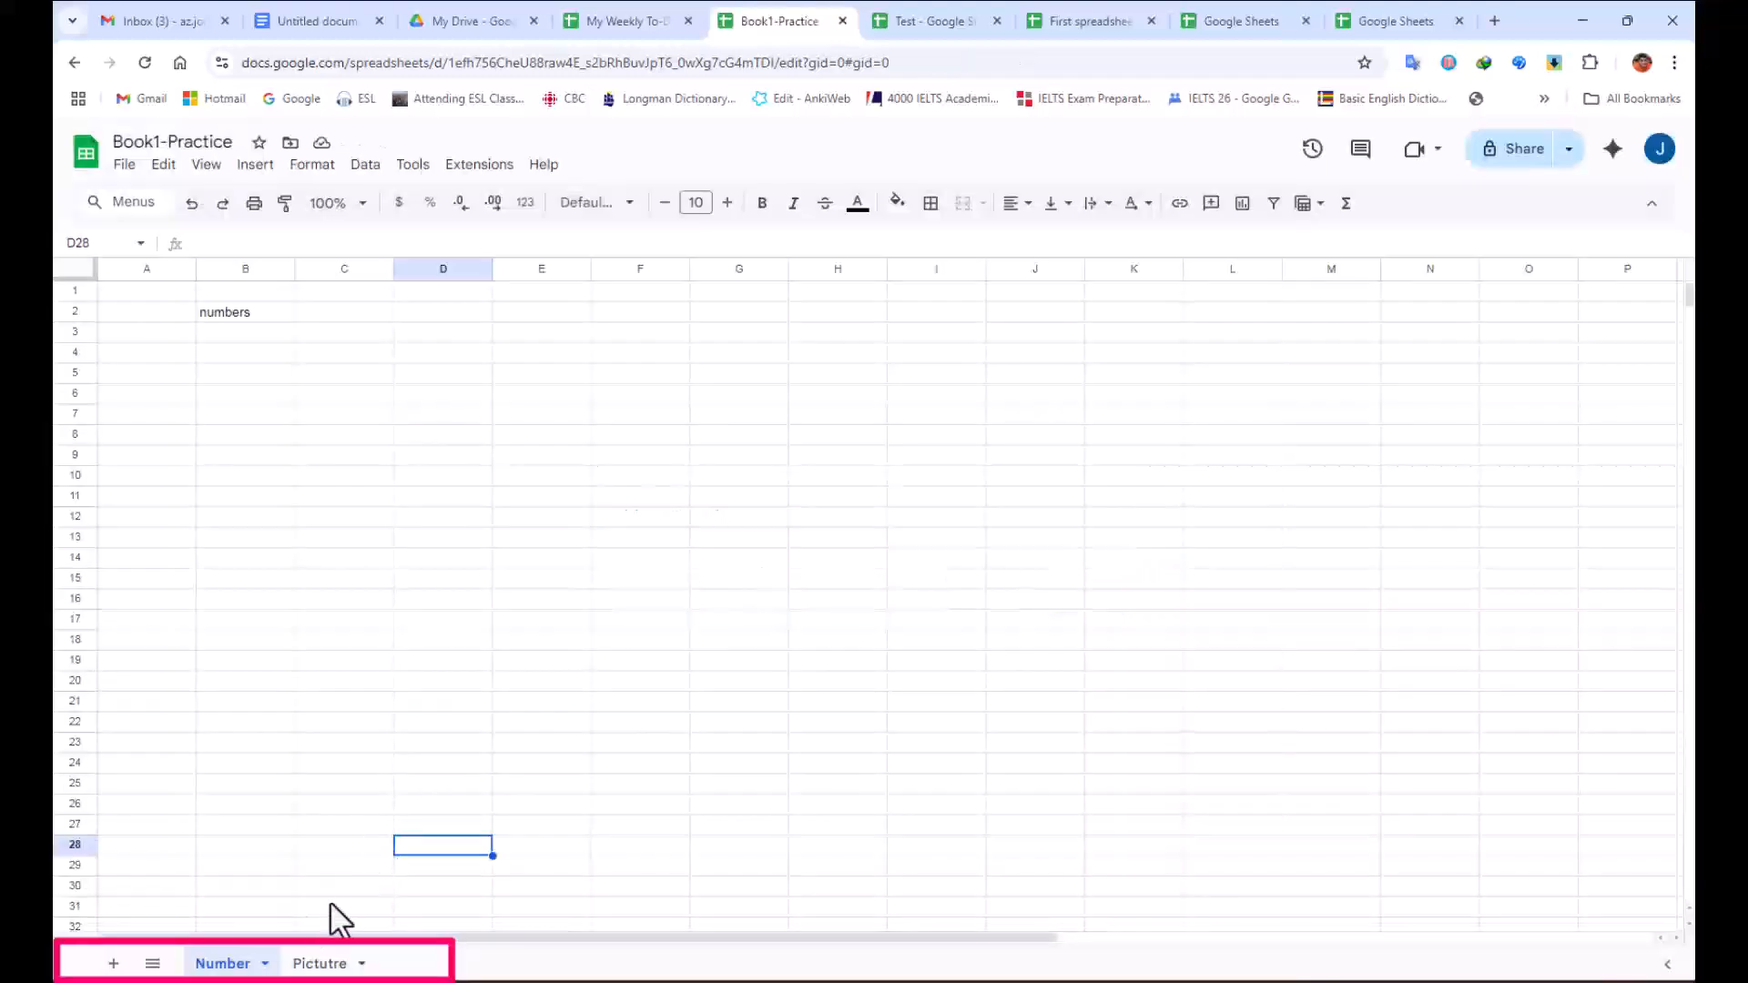
Switch between the remaining Number and Pictutre sheets to review them, ending on Pictutre.
{"action": "left_click", "coordinate": [320, 963]}
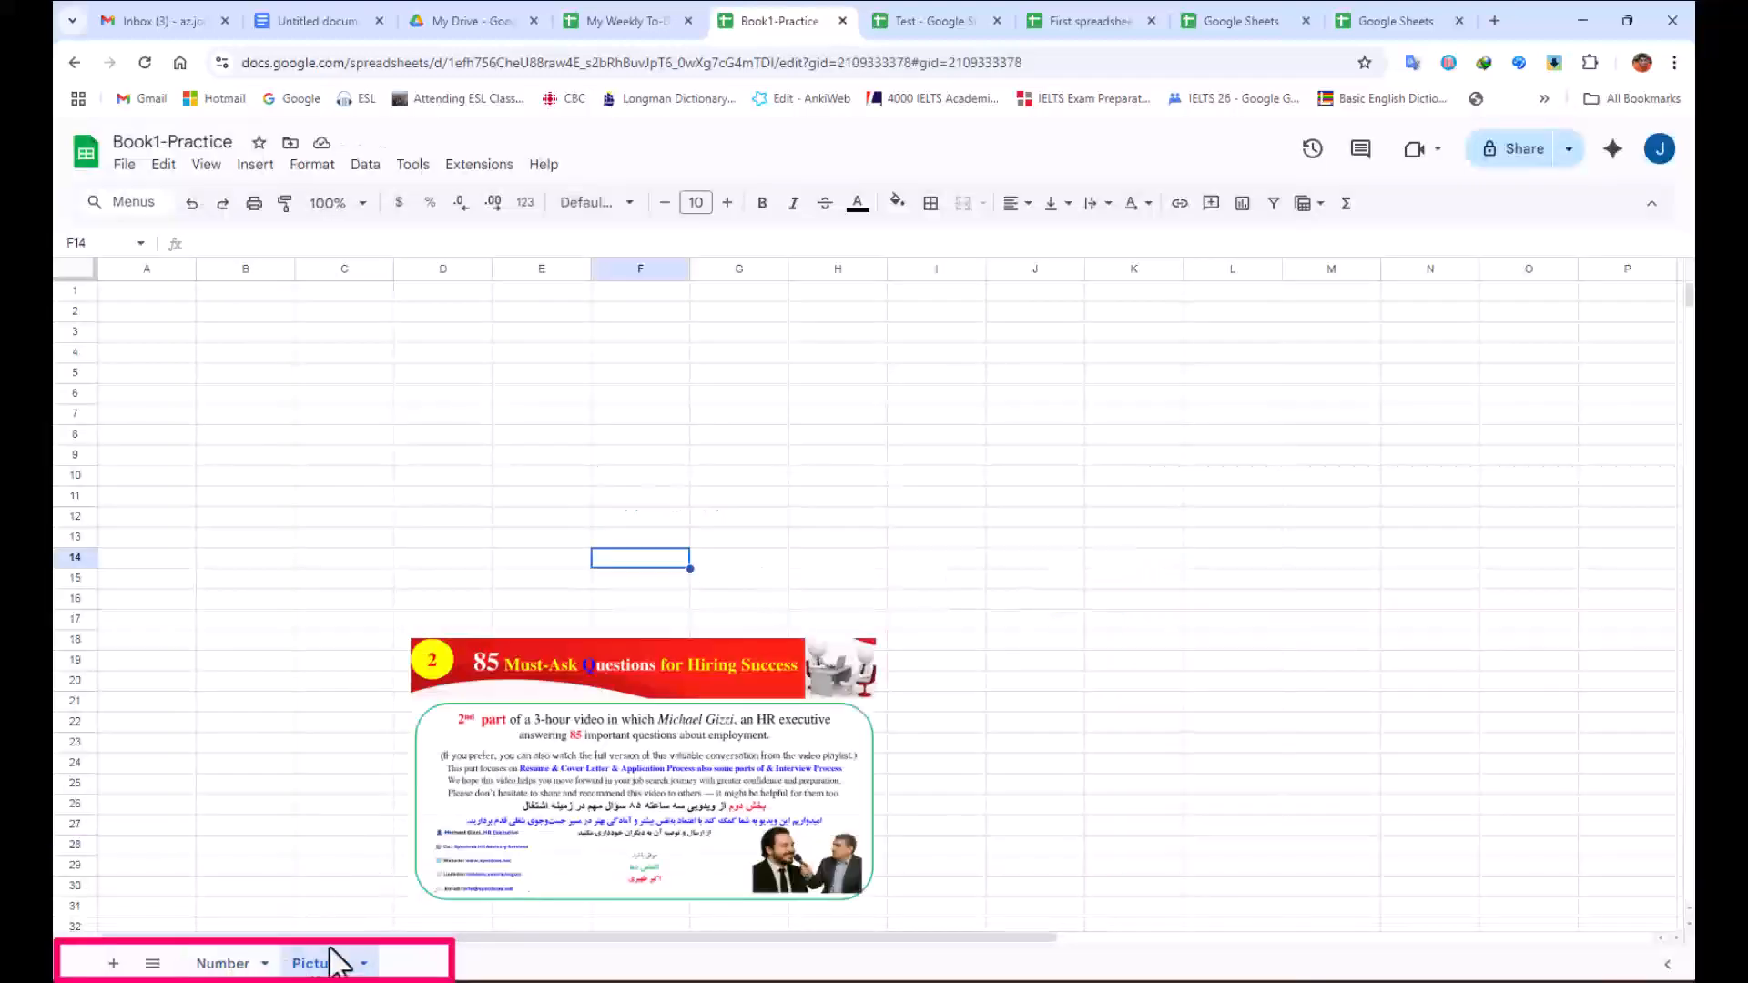
{"action": "left_click", "coordinate": [255, 968]}
{"action": "left_click", "coordinate": [321, 963]}
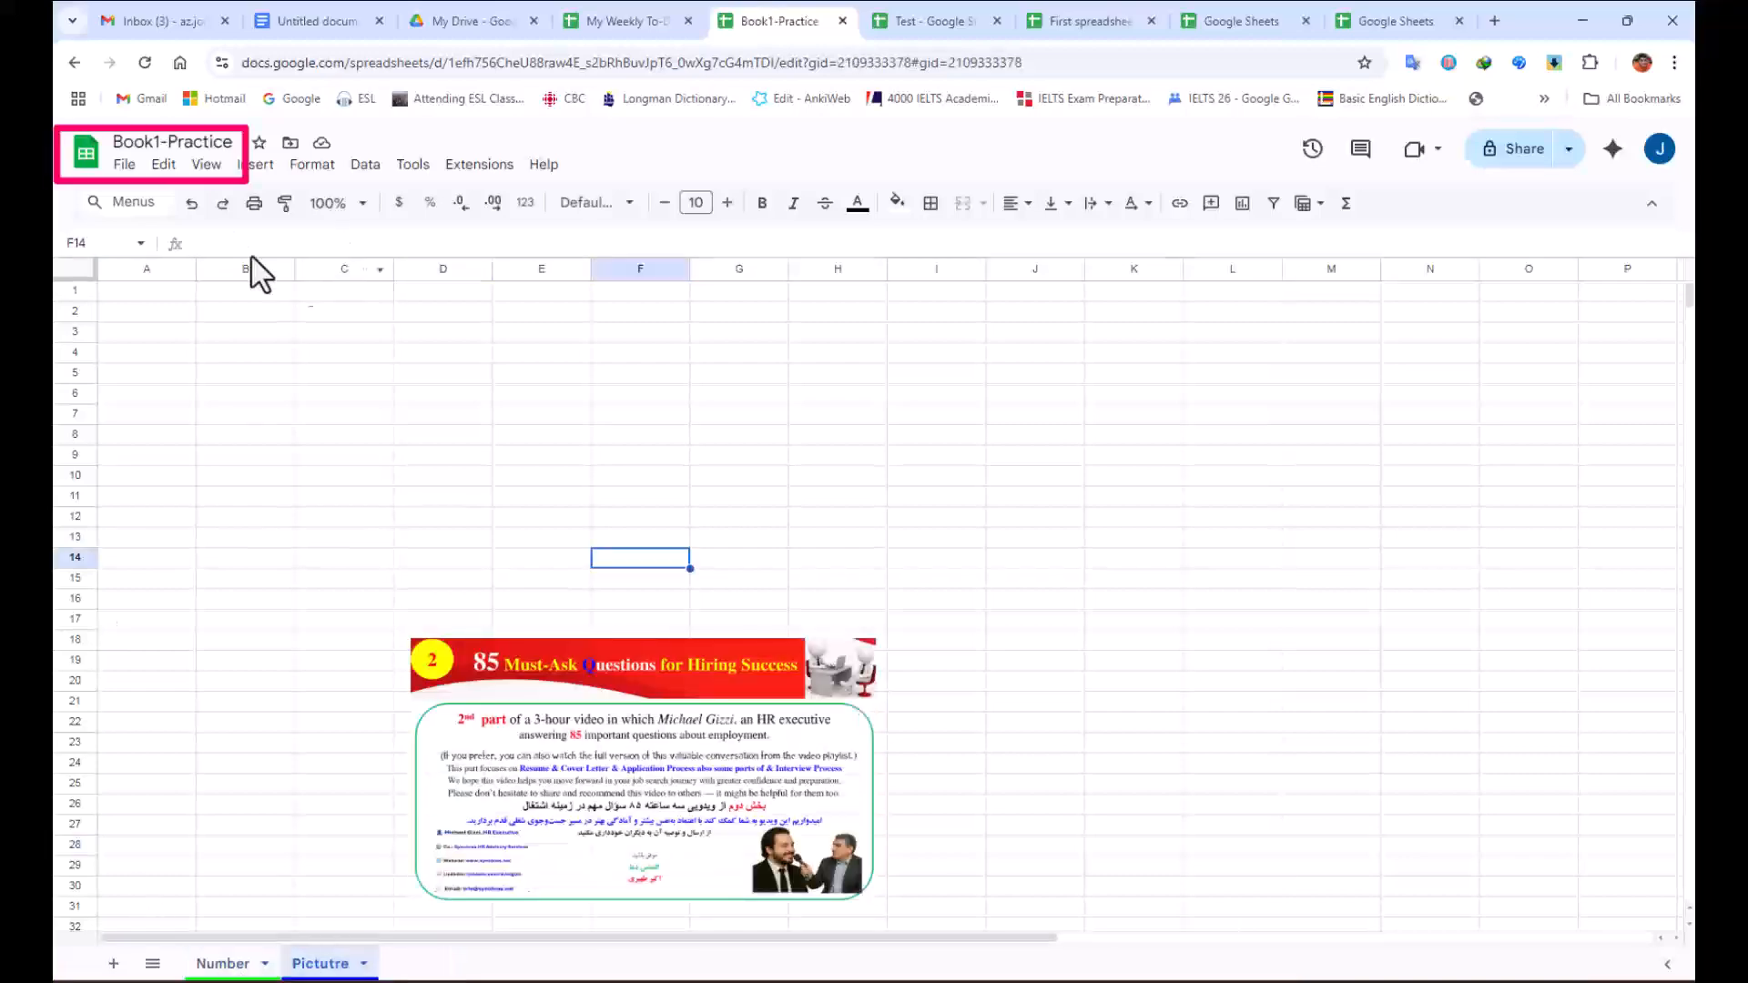